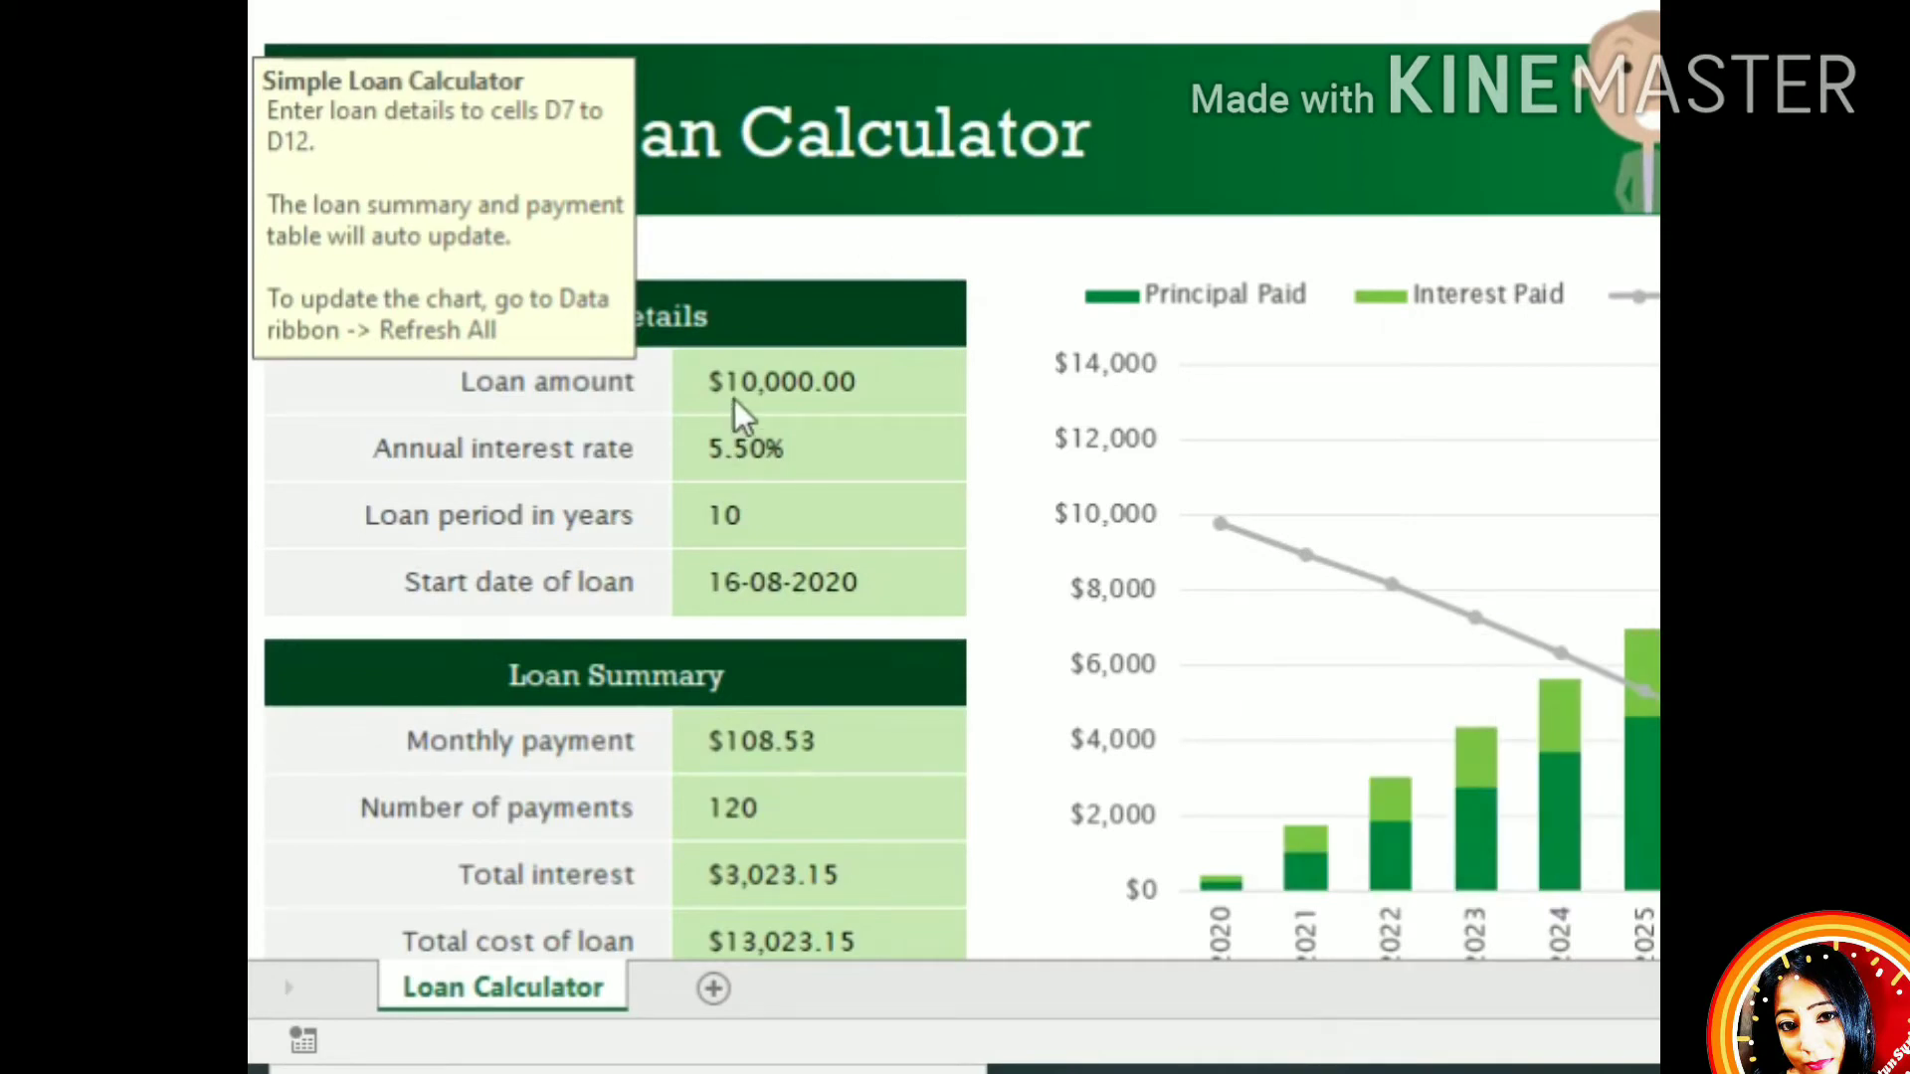
- Set the loan amount in the Loan Details table to 2000000
{"action": "double_click", "coordinate": [769, 394]}
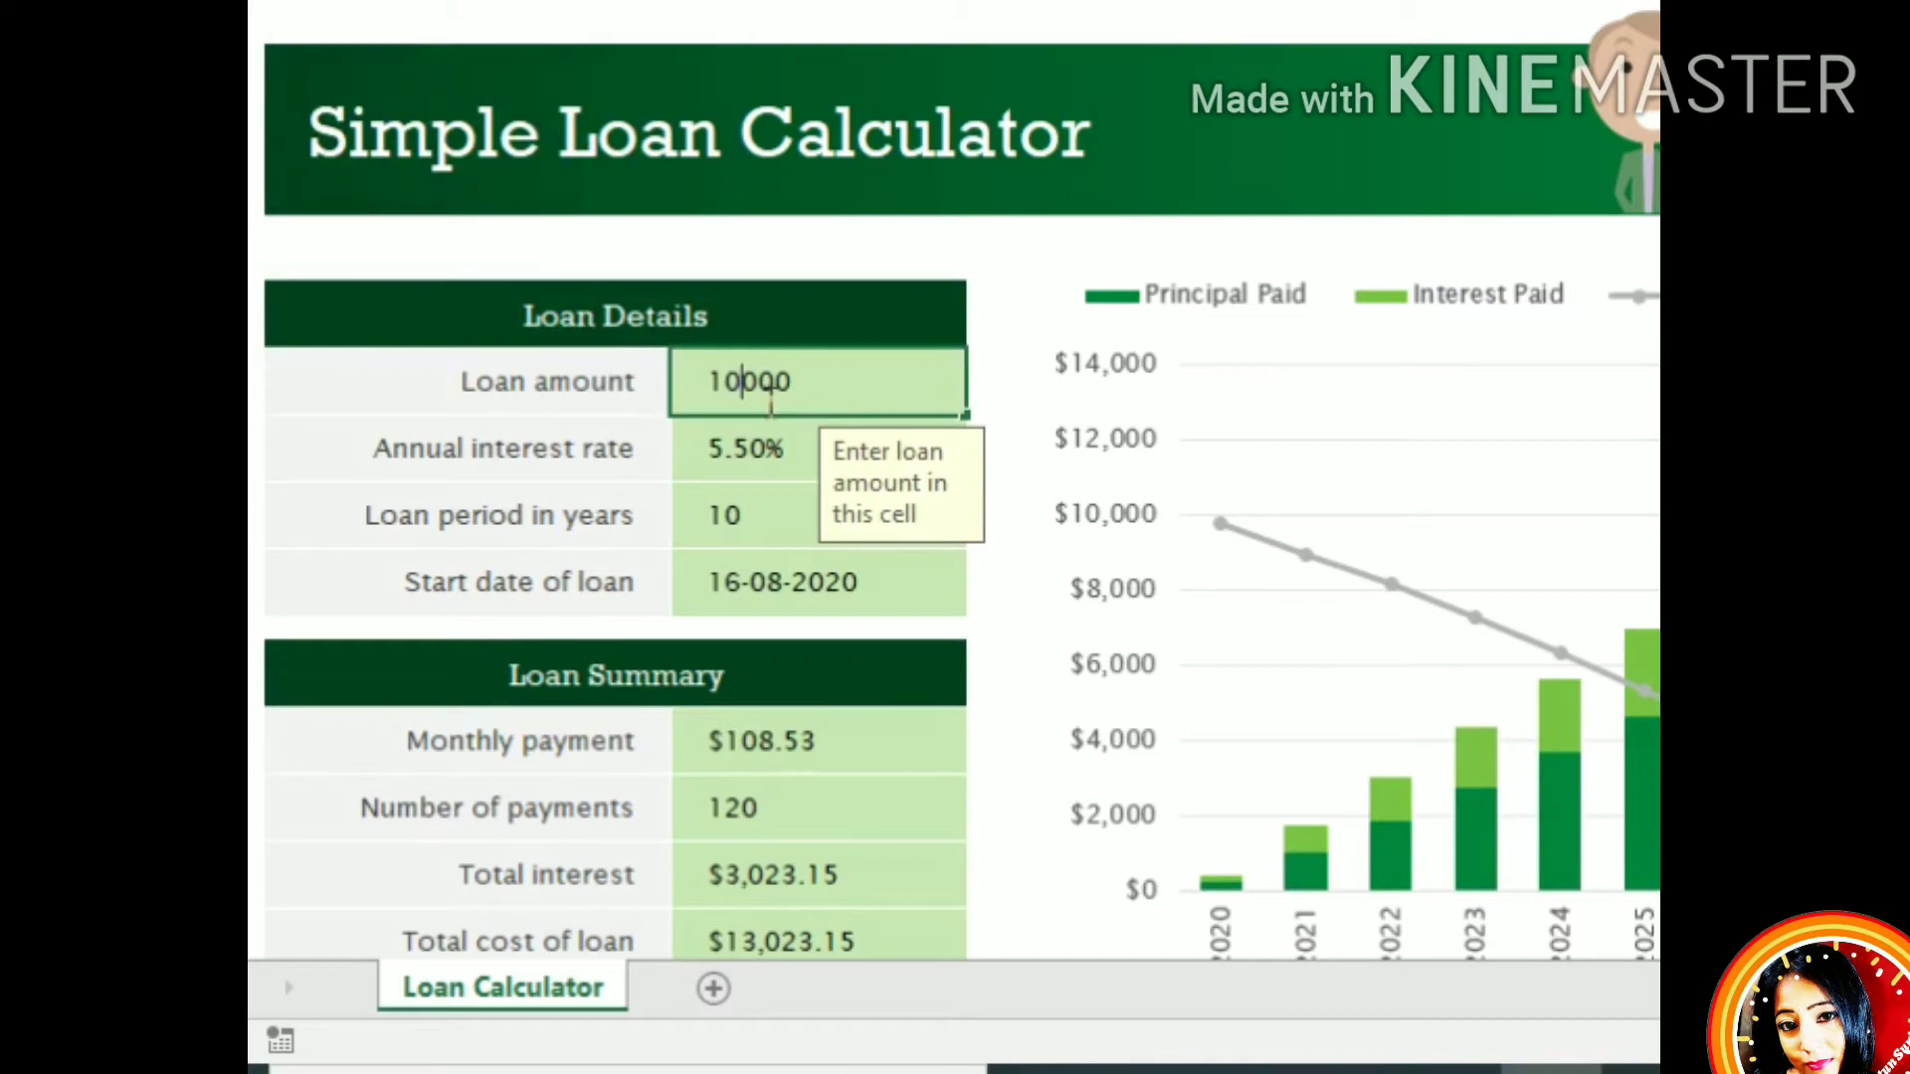
{"action": "left_click", "coordinate": [845, 398]}
{"action": "left_click_drag", "start_coordinate": [726, 395], "coordinate": [710, 395]}
{"action": "type", "text": "2"}
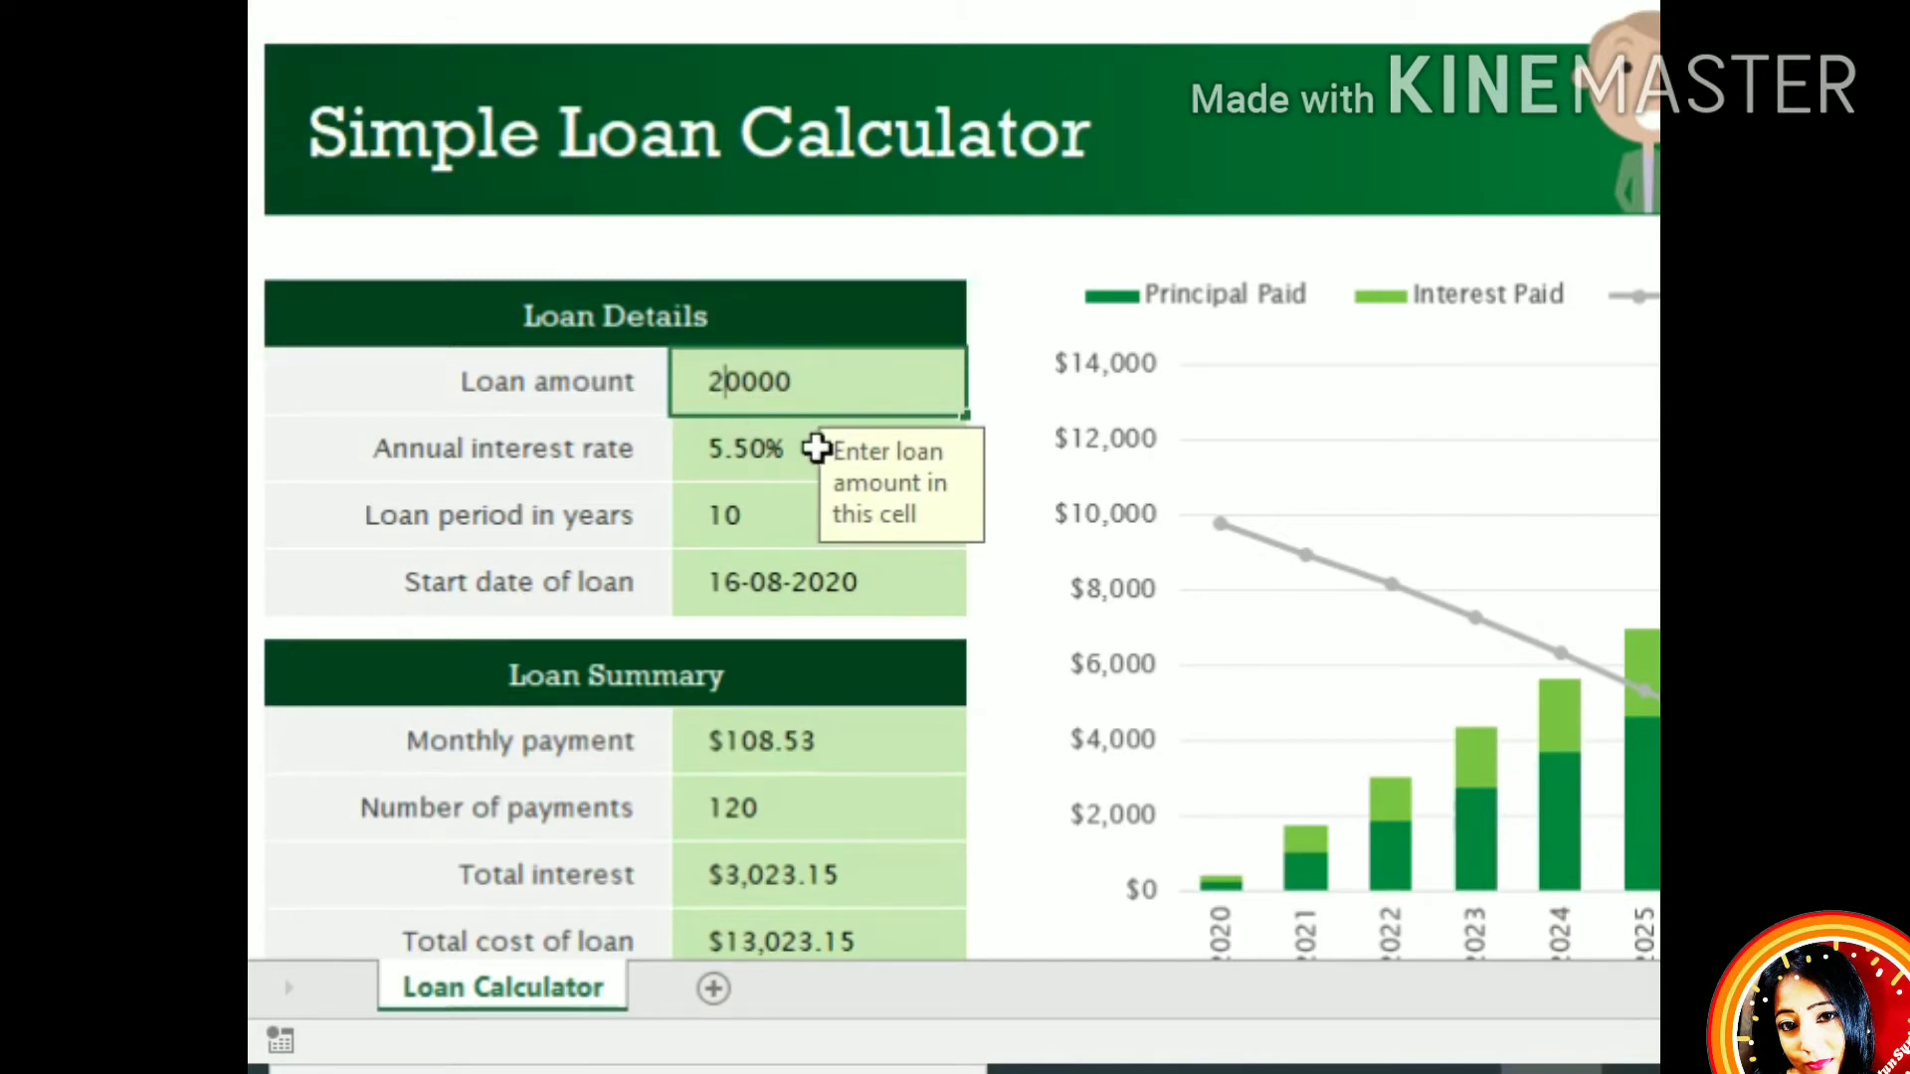
{"action": "type", "text": "00"}
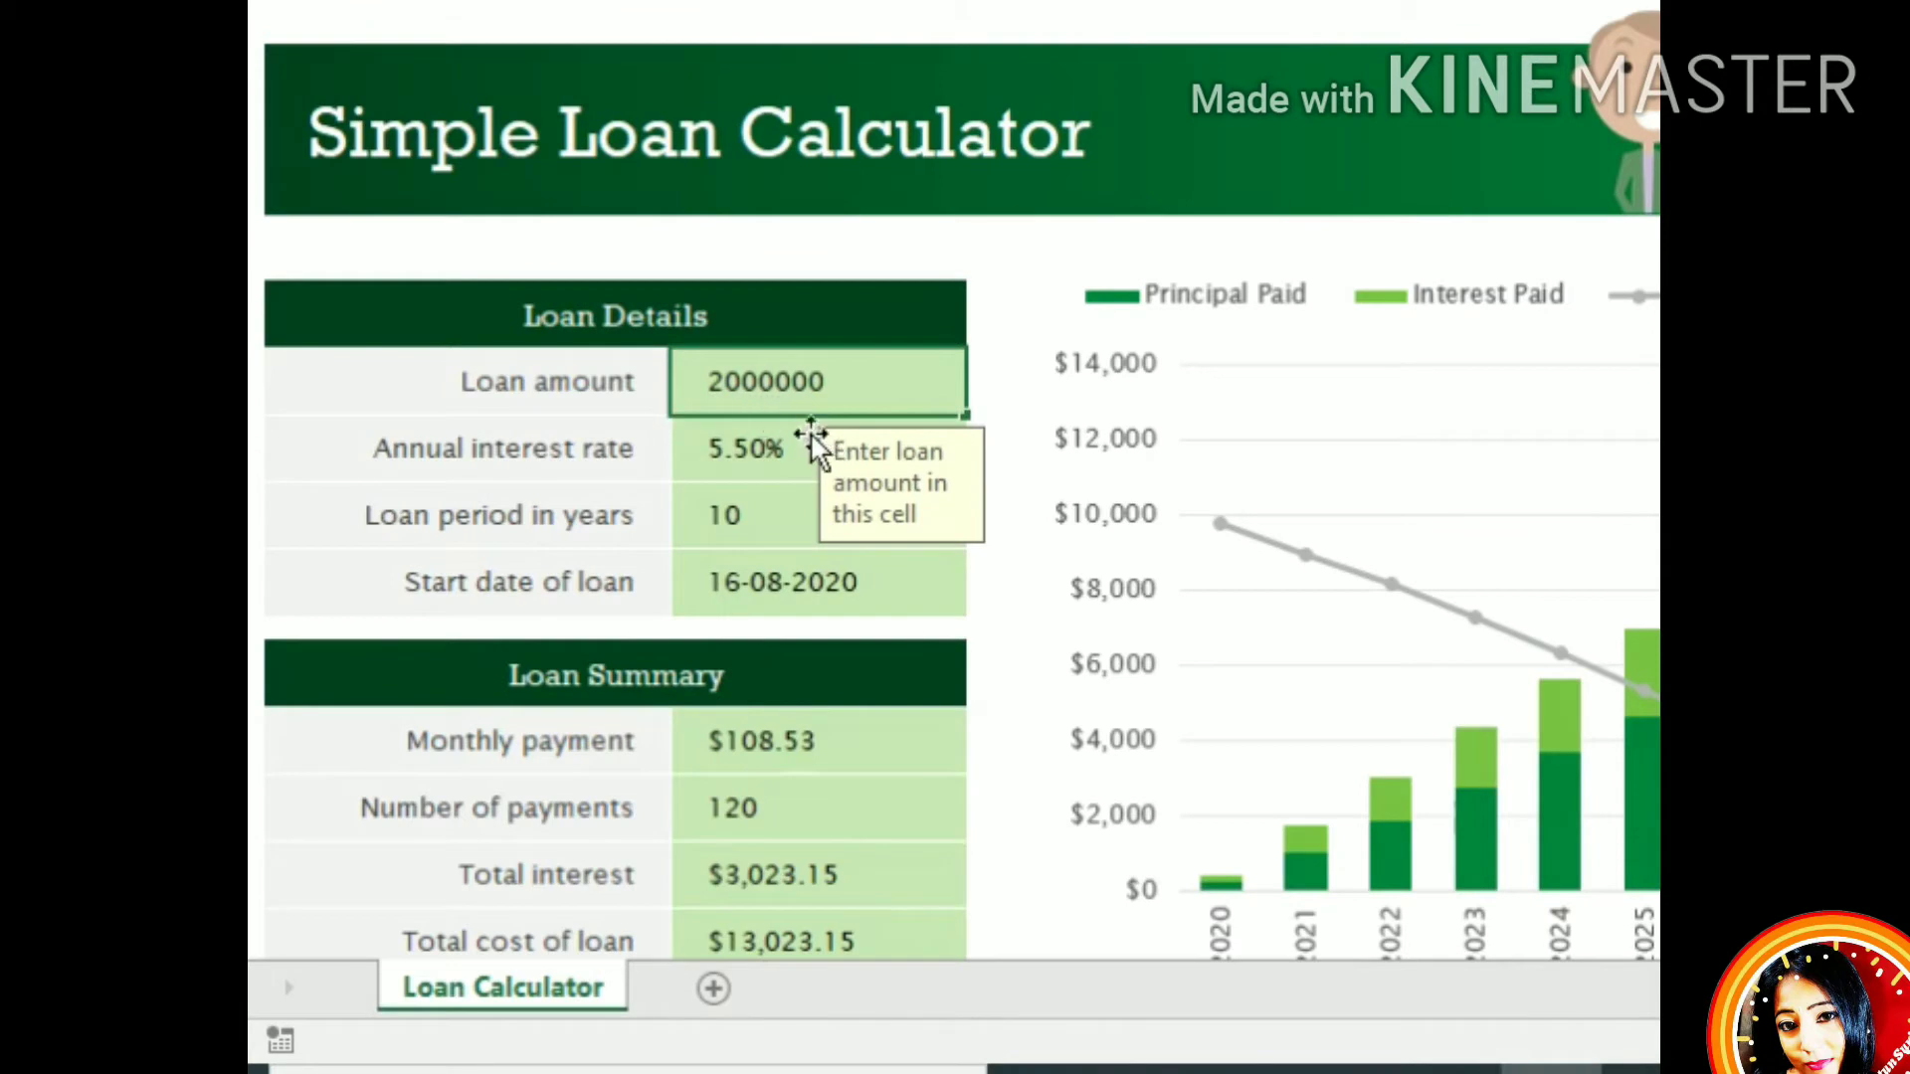
{"action": "left_click", "coordinate": [780, 398]}
- Set the annual interest rate to 8.5% and the loan period to 20 years
{"action": "left_click", "coordinate": [766, 468]}
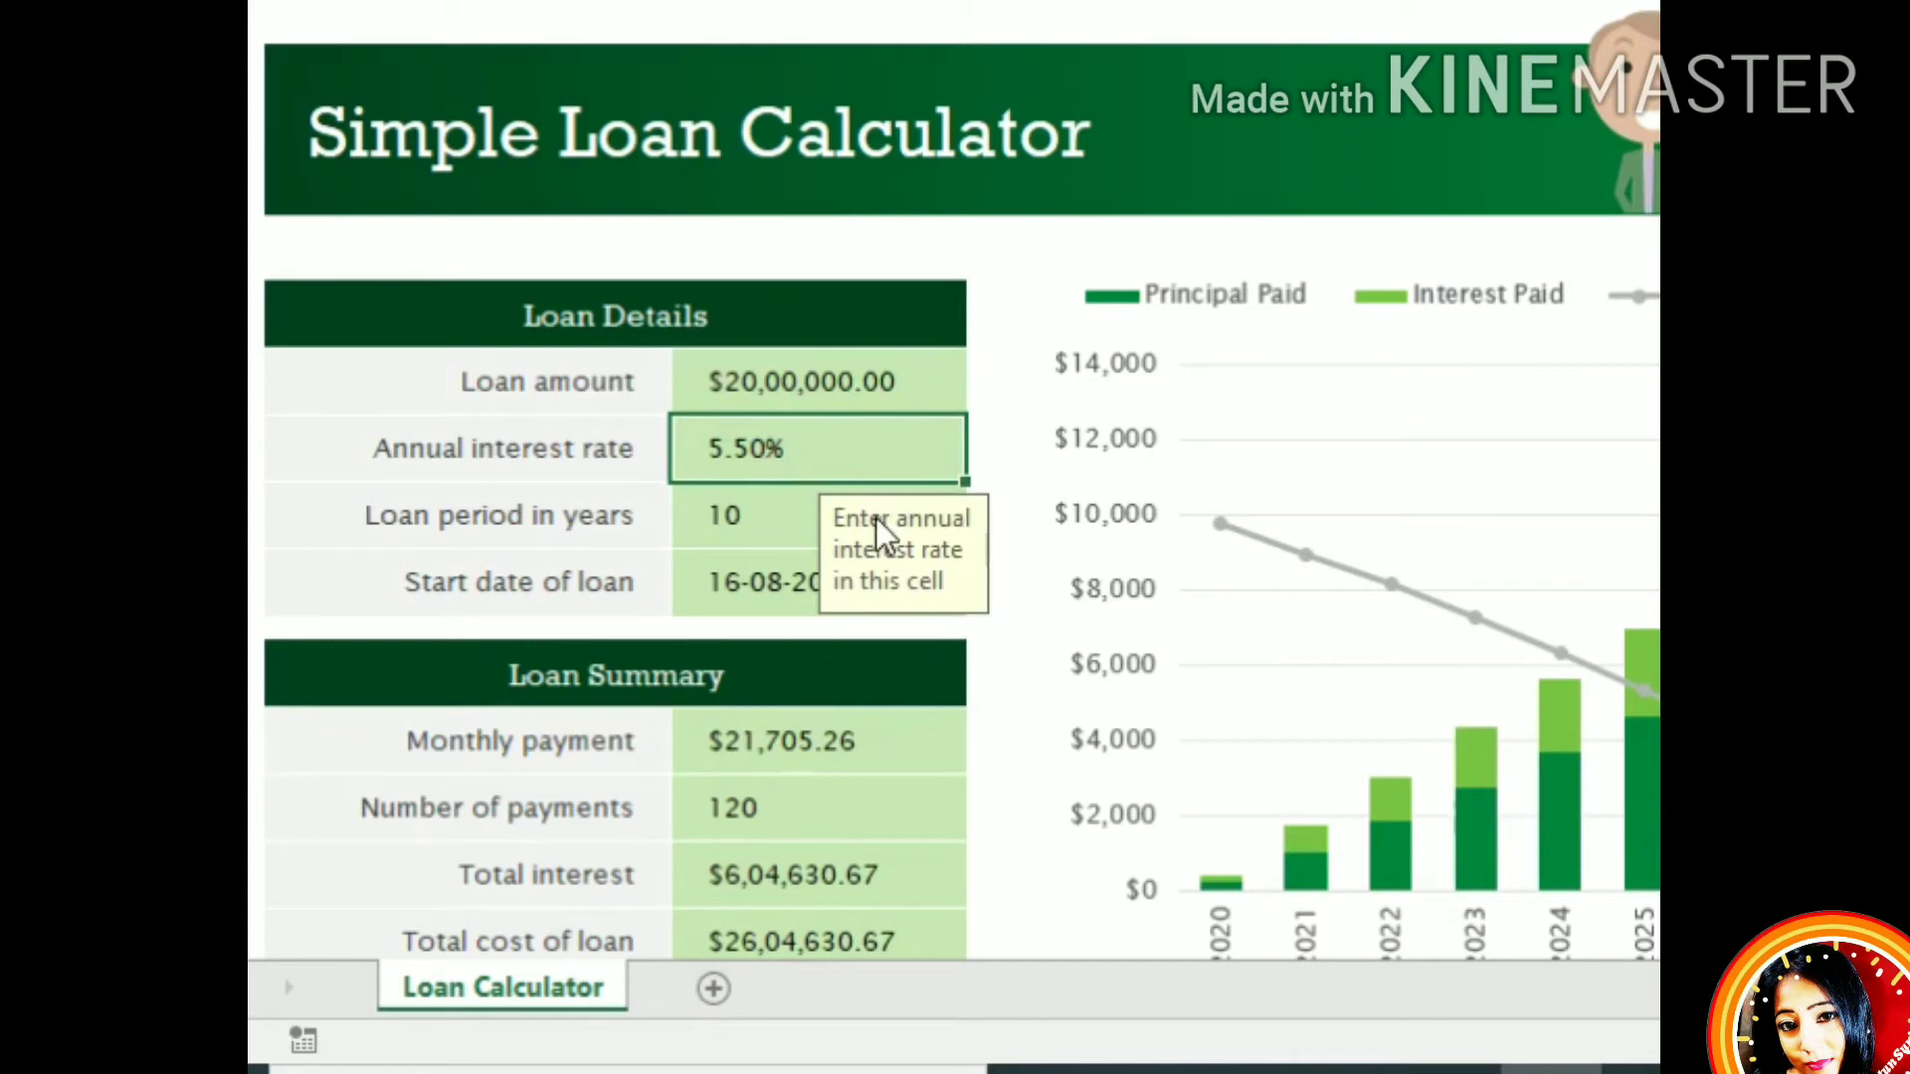
{"action": "type", "text": "8.5"}
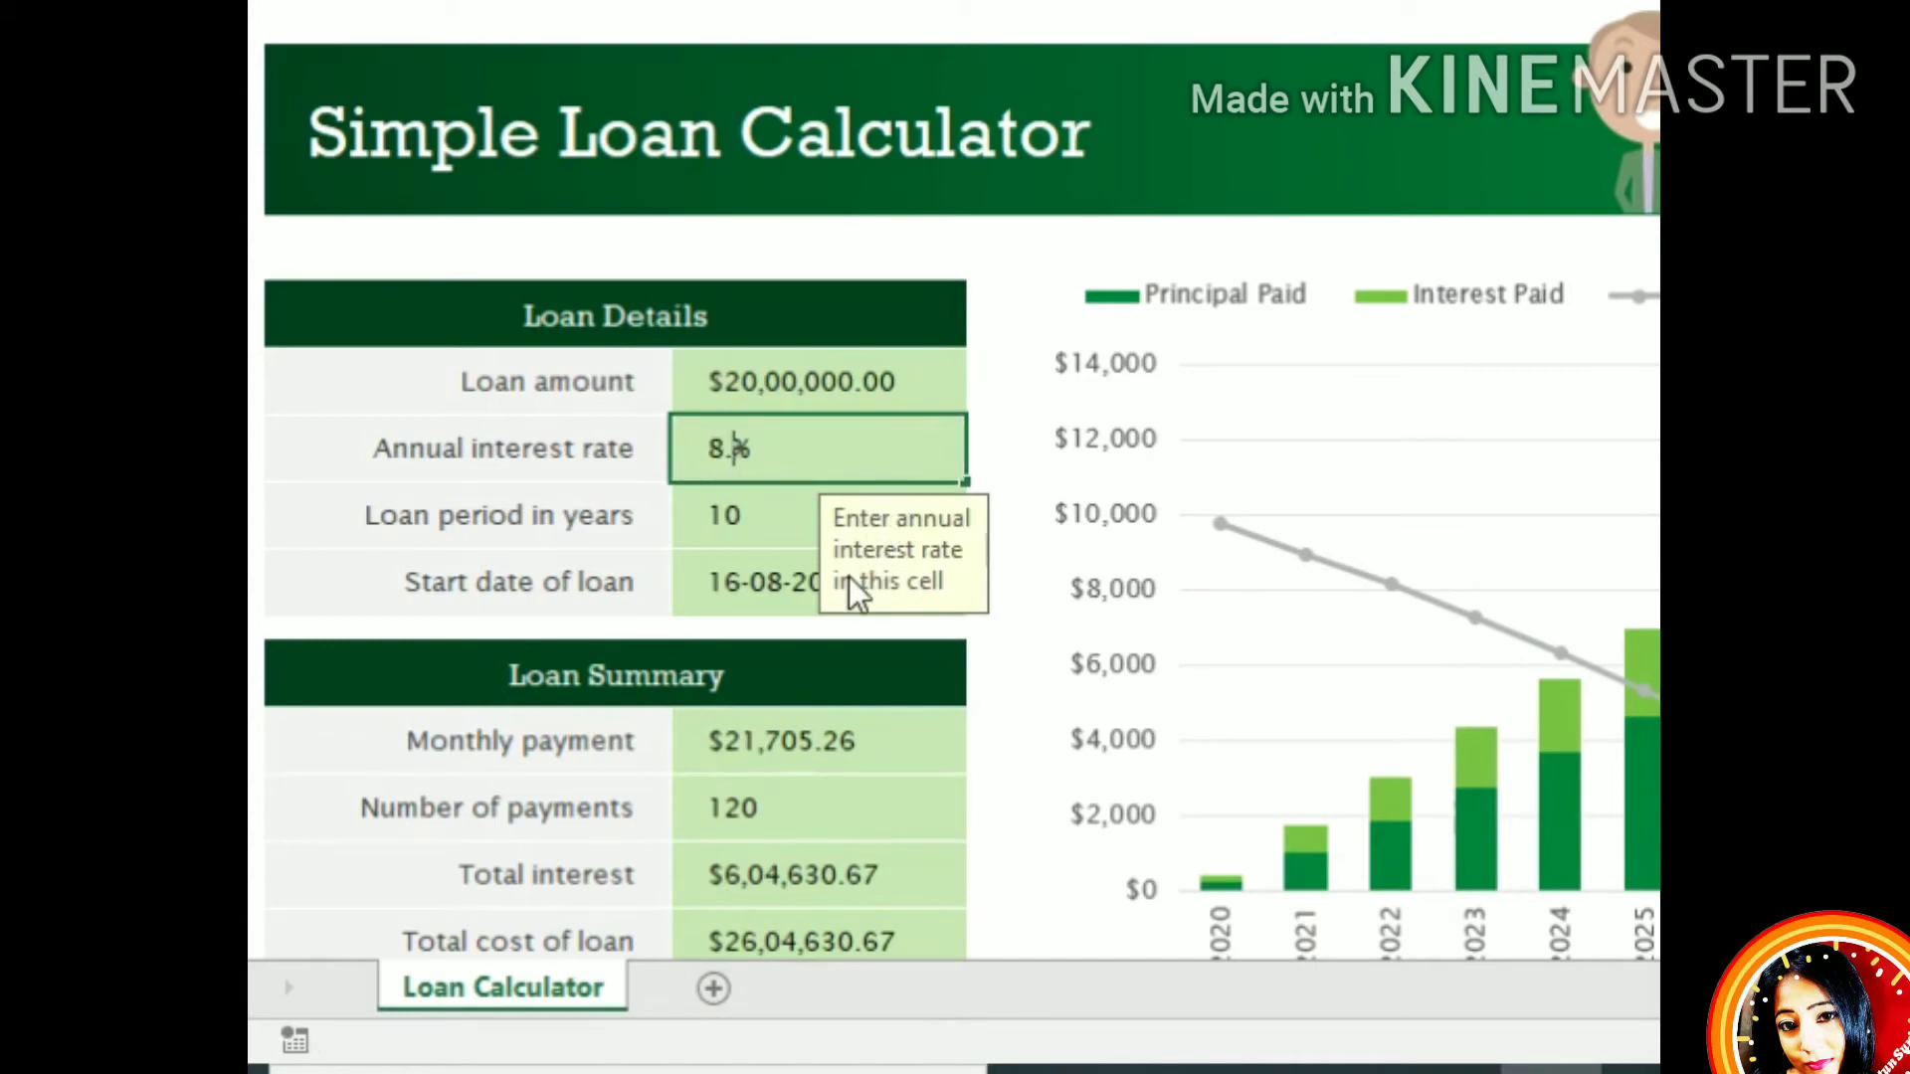
{"action": "left_click", "coordinate": [785, 537]}
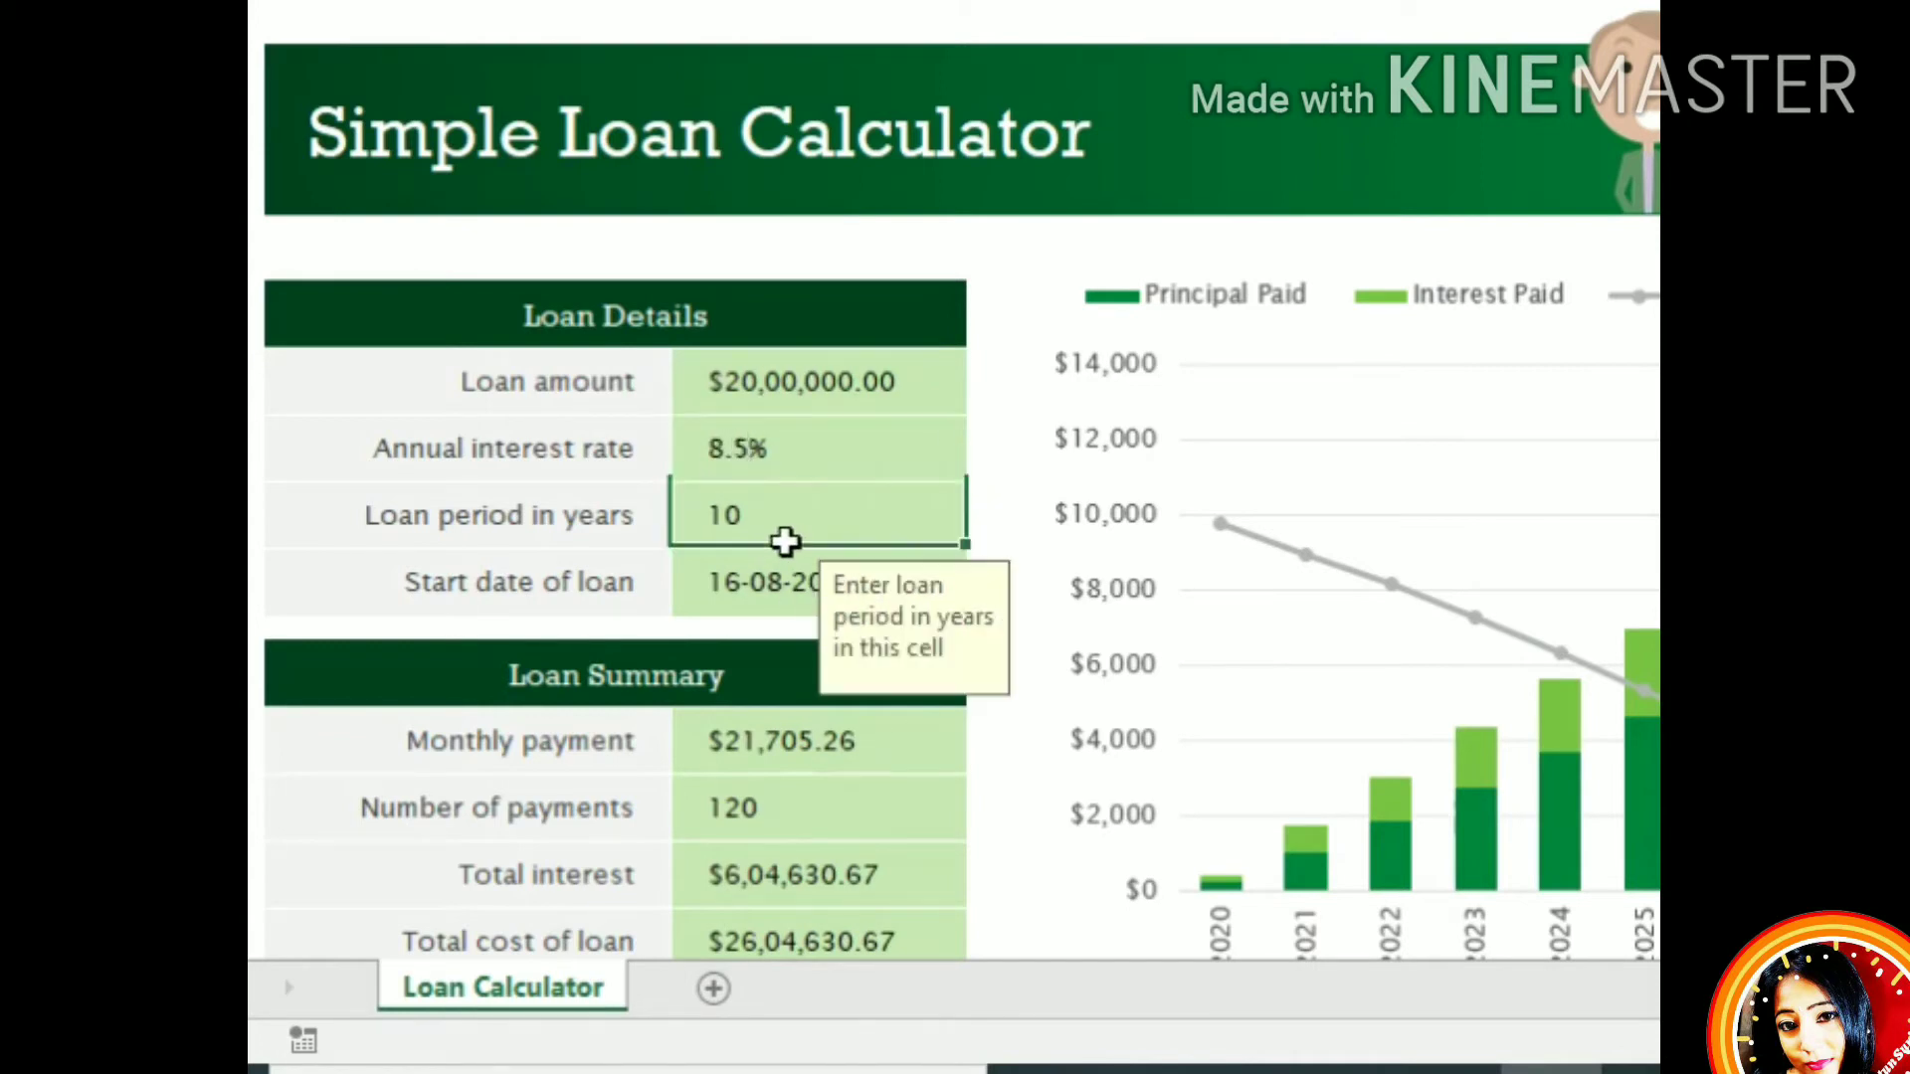
{"action": "type", "text": "20"}
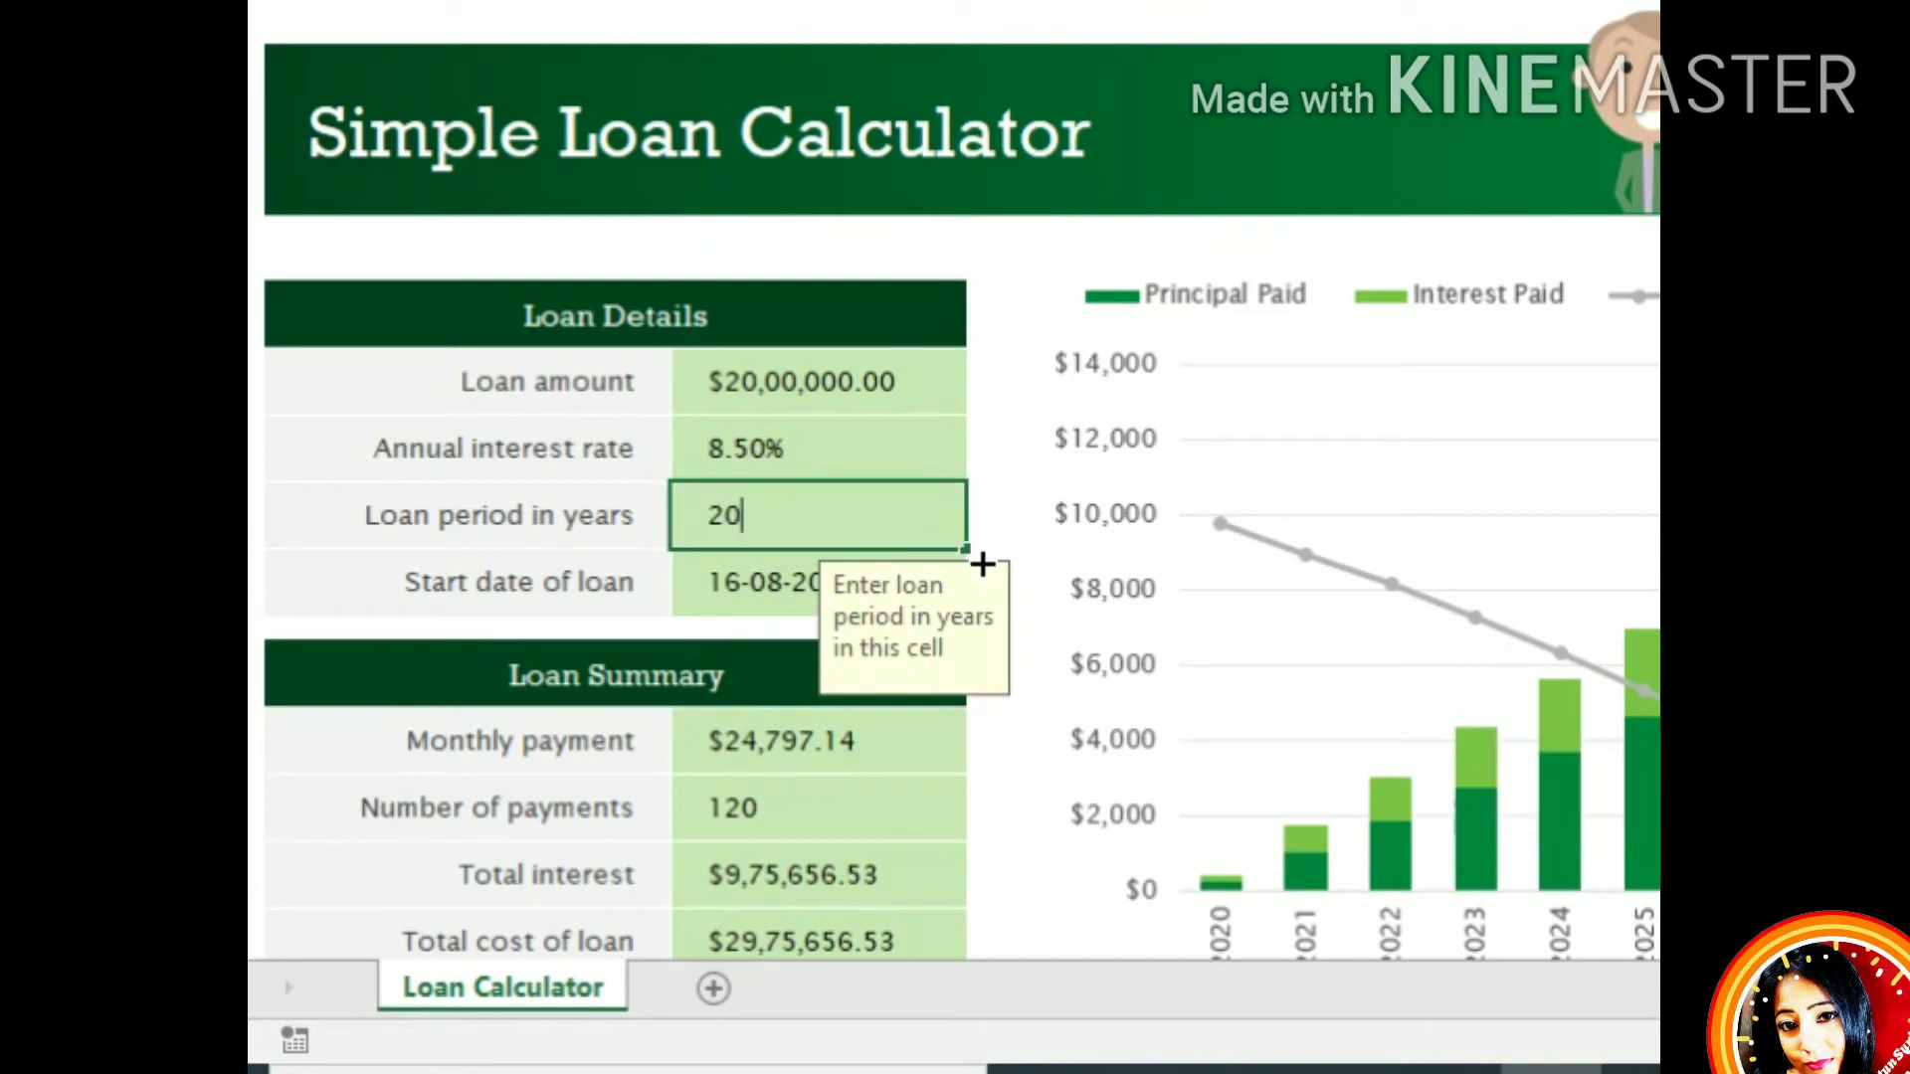
- Set the start date of the loan to 1/9/2020
{"action": "left_click", "coordinate": [762, 602]}
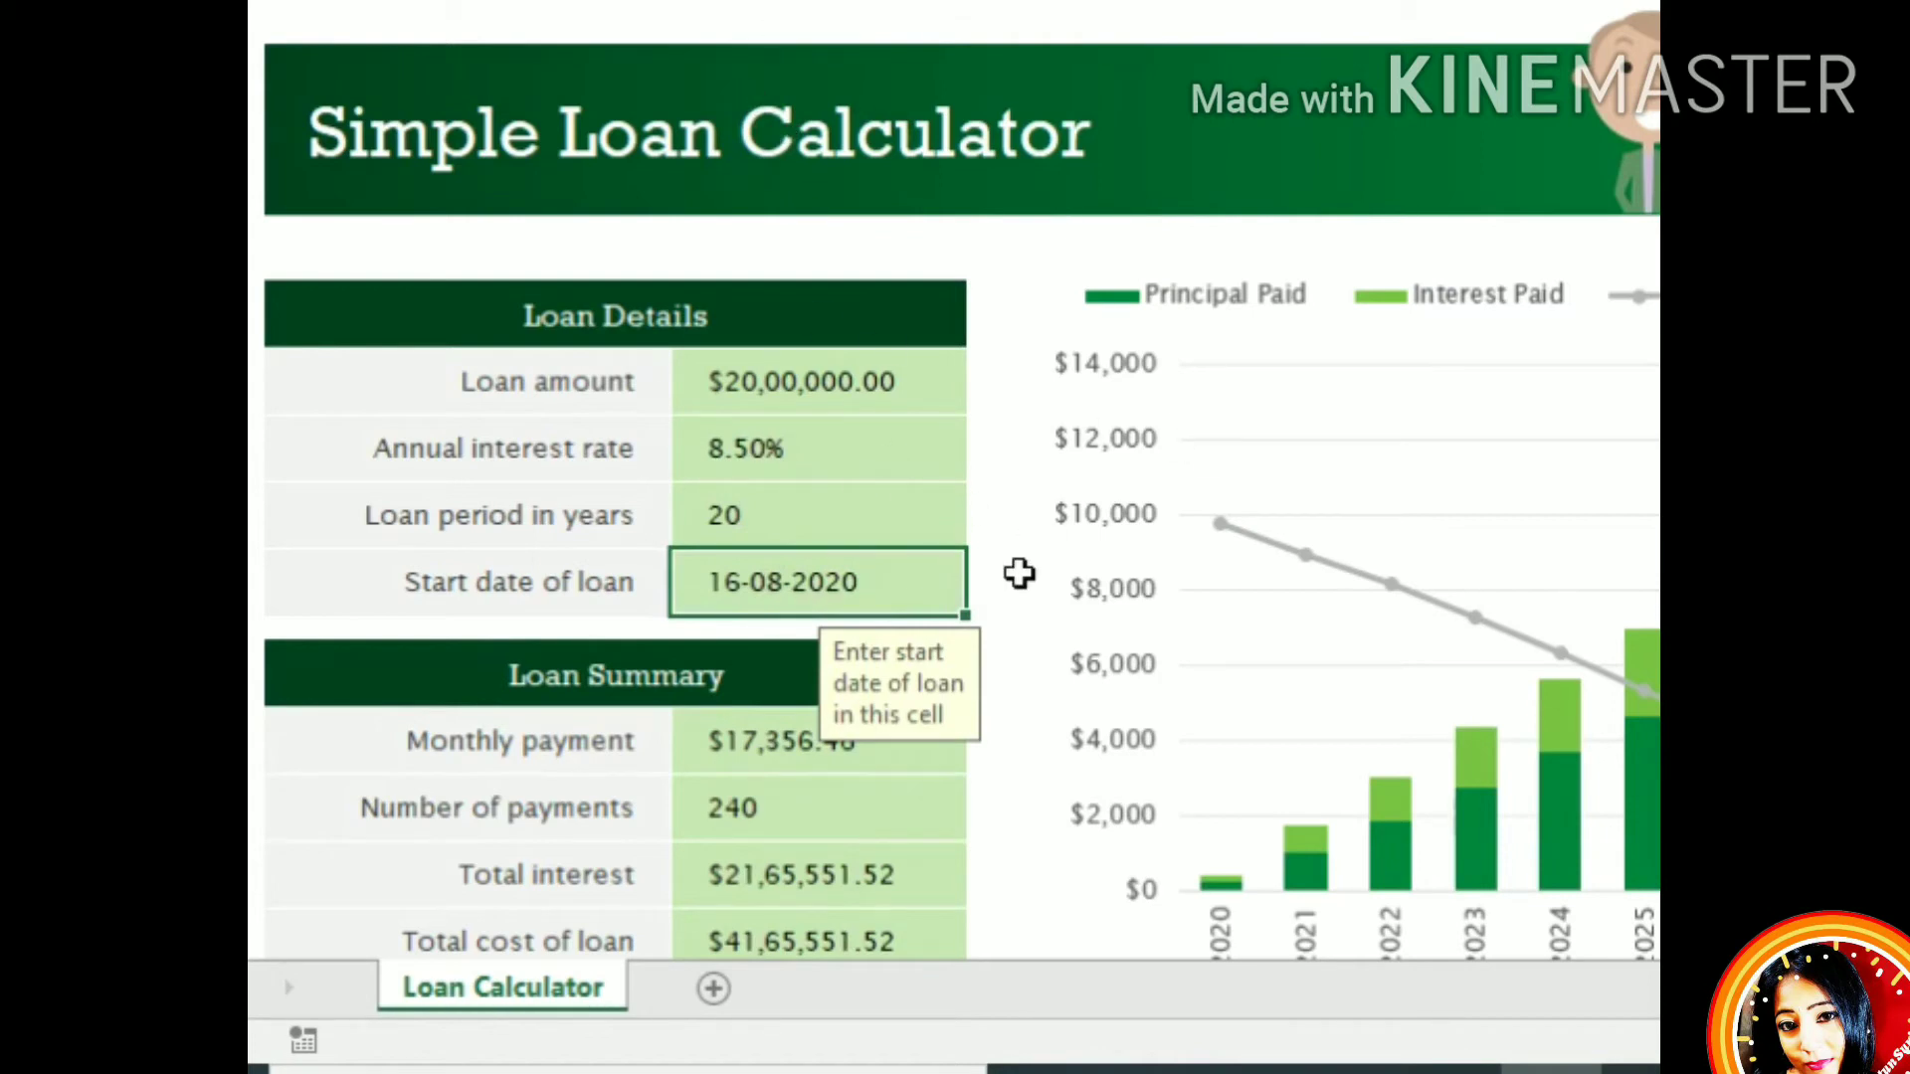
{"action": "type", "text": "1/9"}
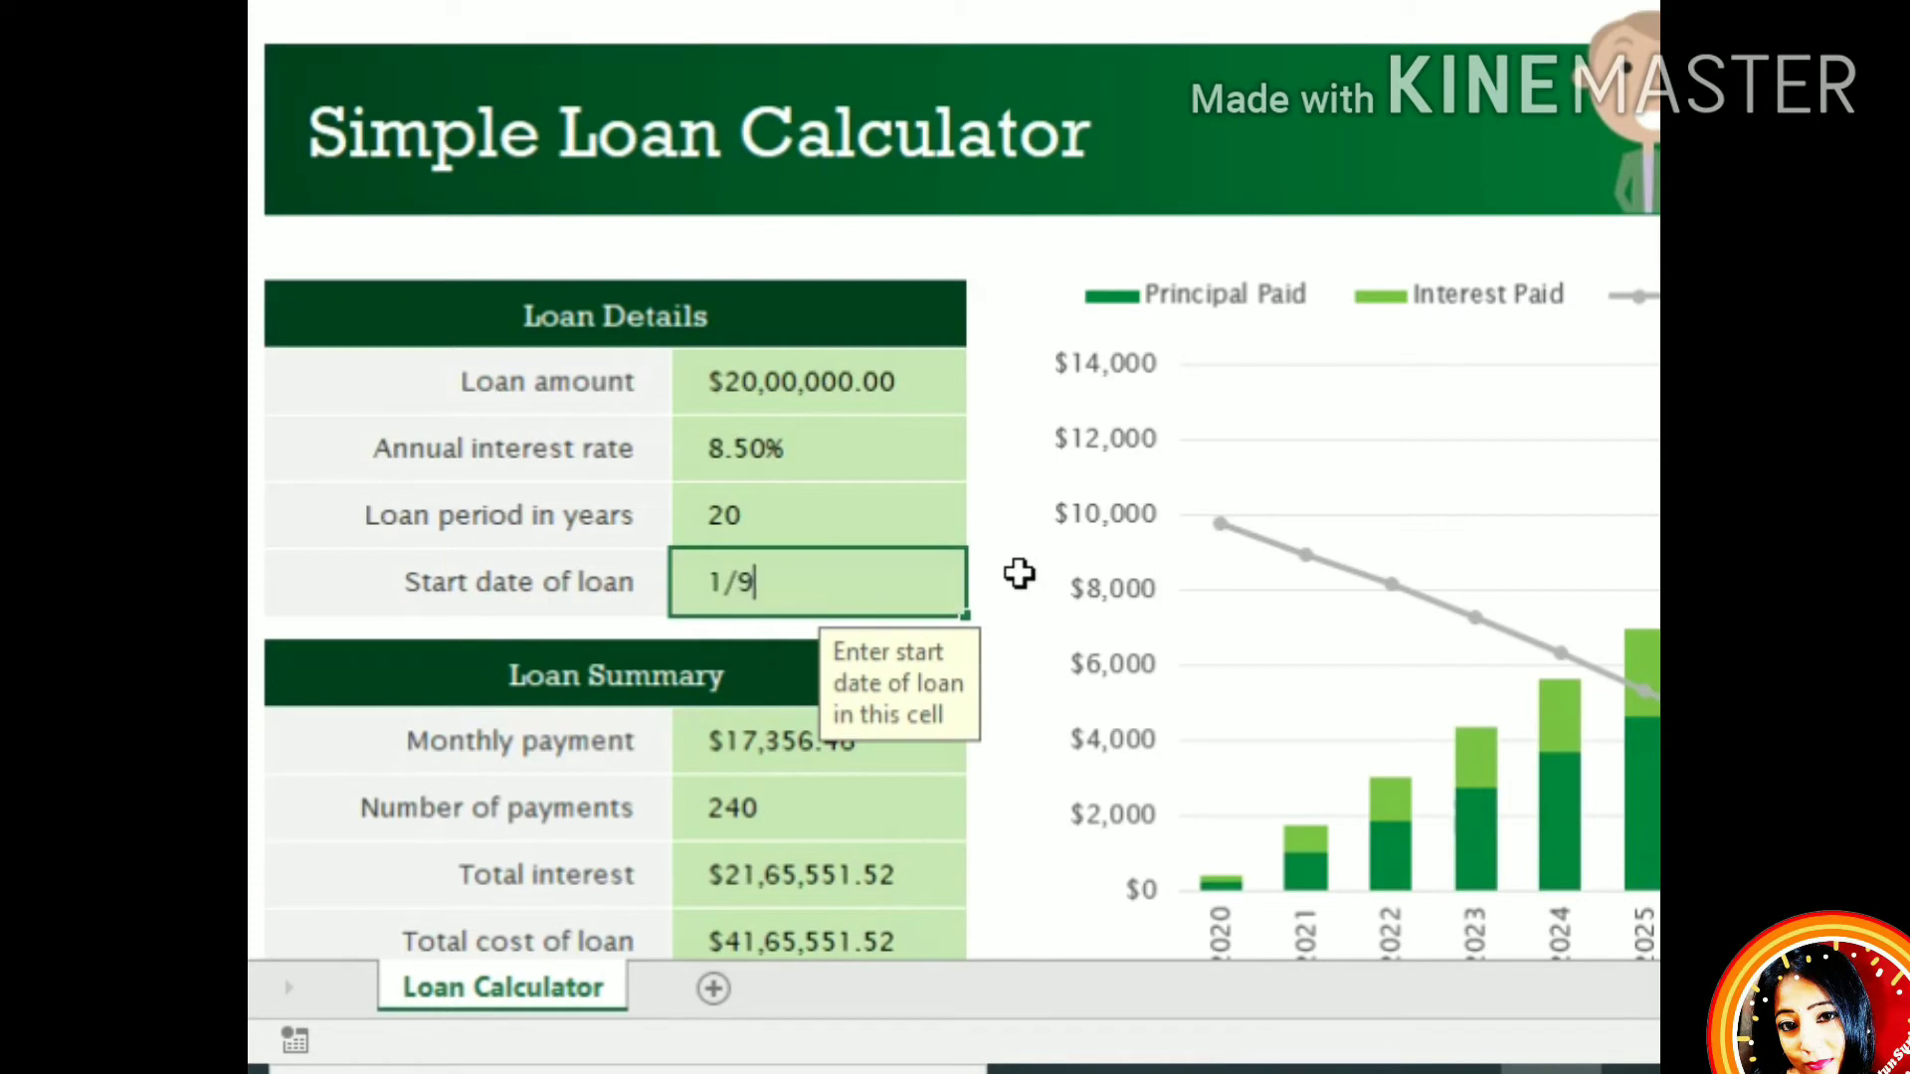
{"action": "type", "text": "/2020"}
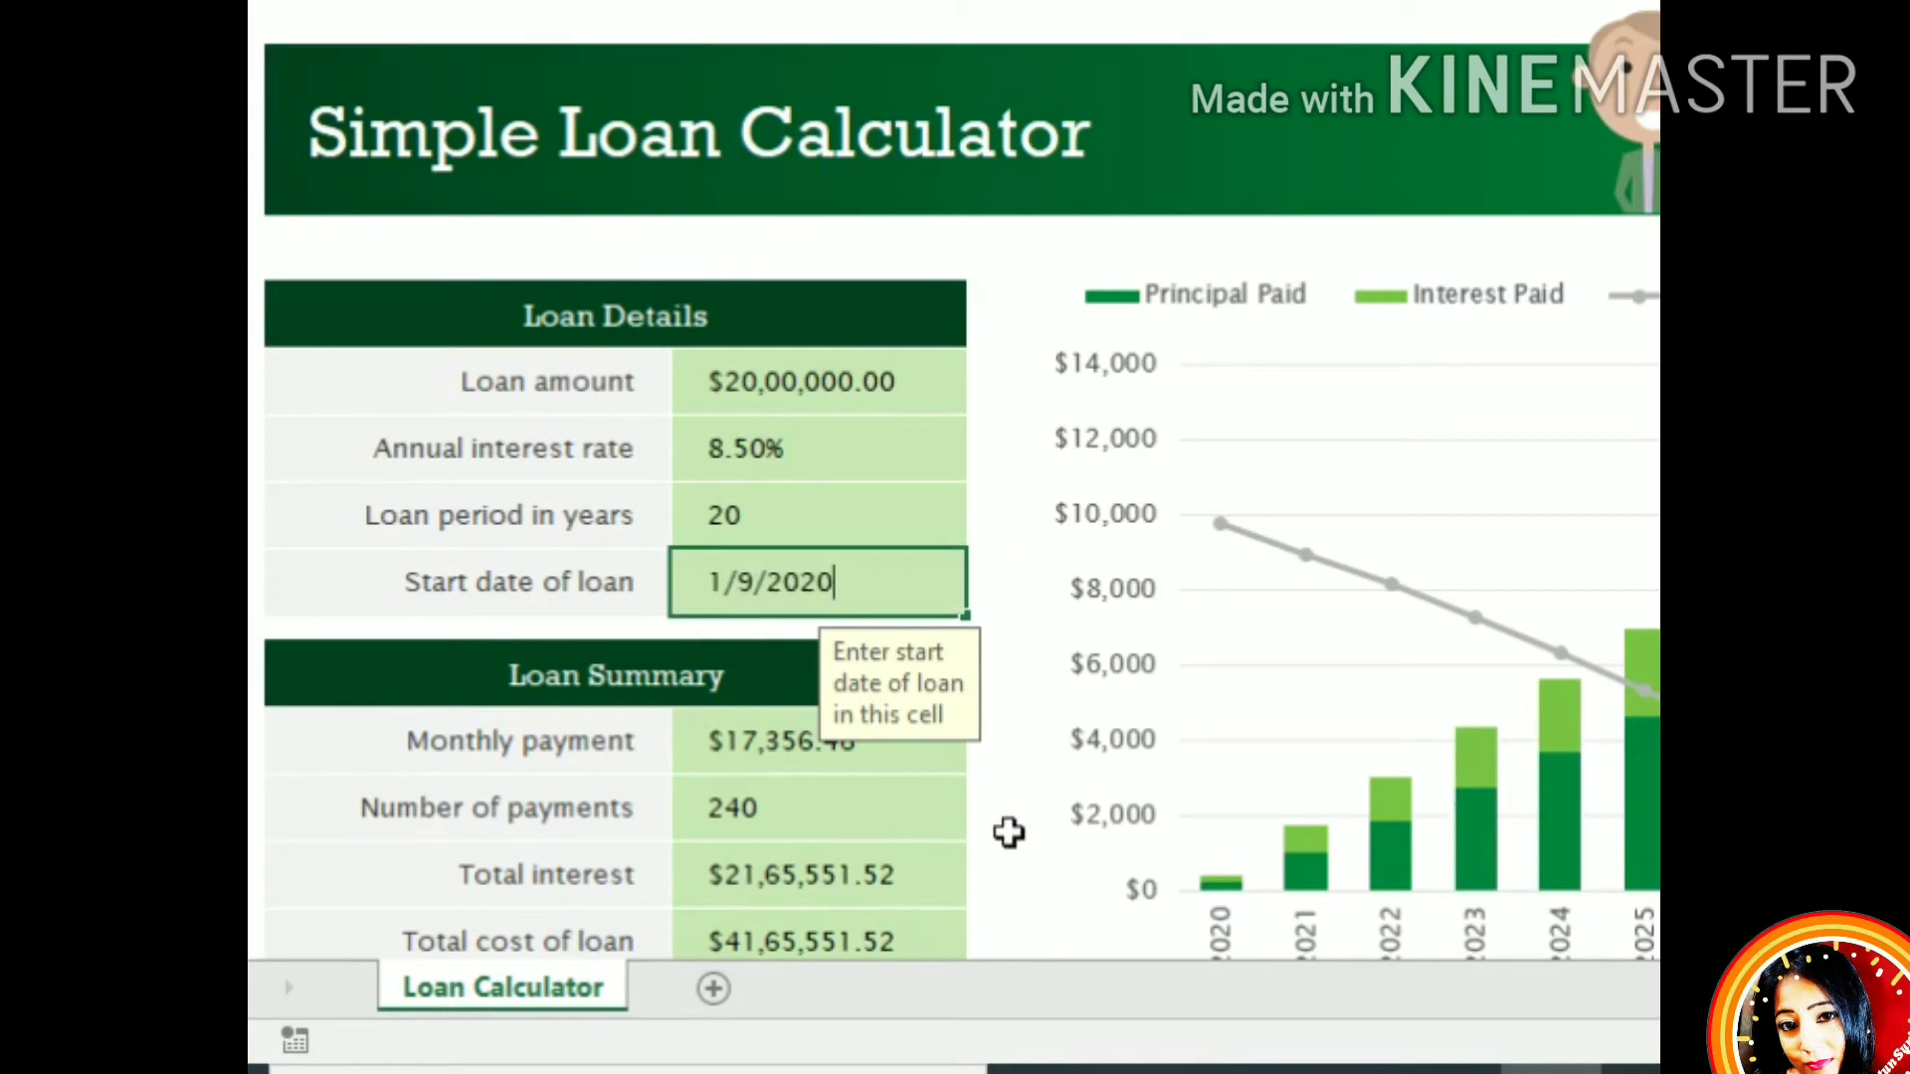
{"action": "left_click", "coordinate": [948, 838]}
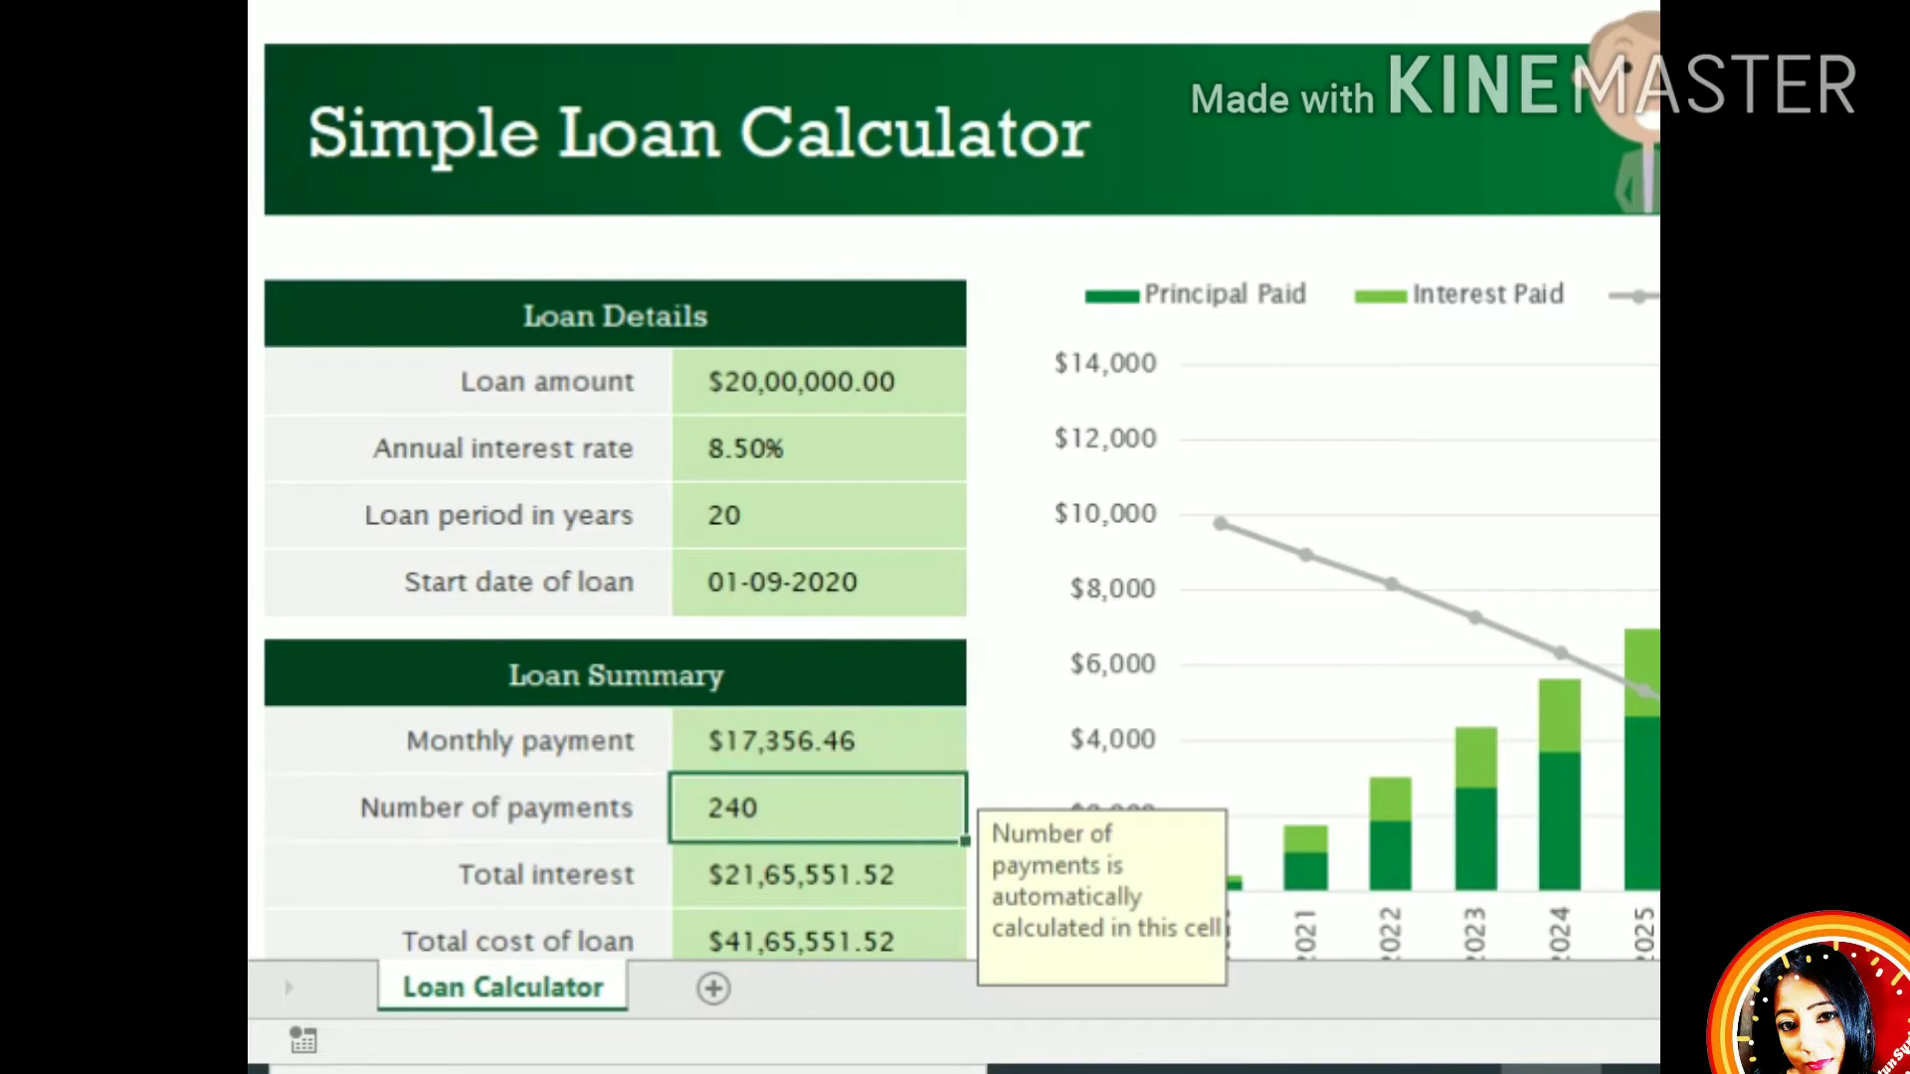
- Review the number of payments, total interest and total cost in the Loan Summary against the loan amount
{"action": "scroll", "coordinate": [955, 497], "scroll_direction": "down", "scroll_amount": 1}
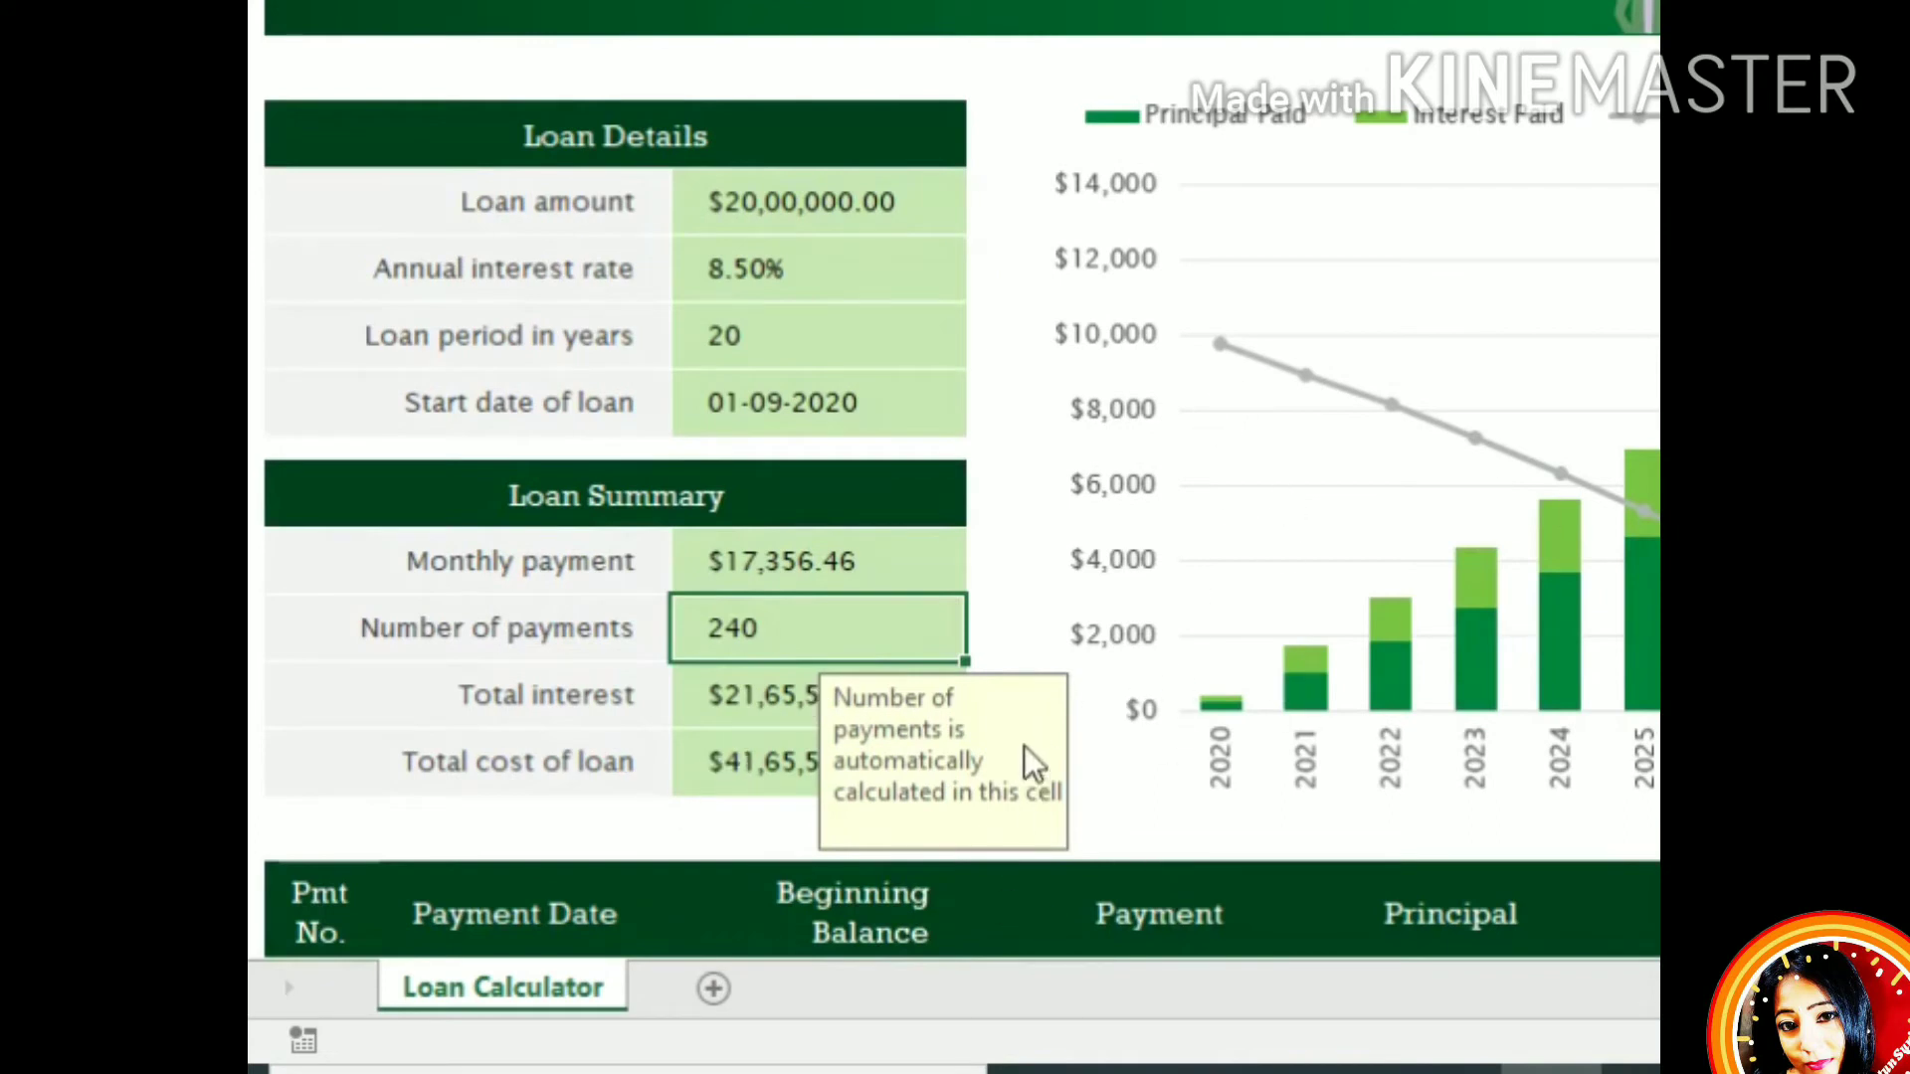
{"action": "left_click", "coordinate": [761, 701]}
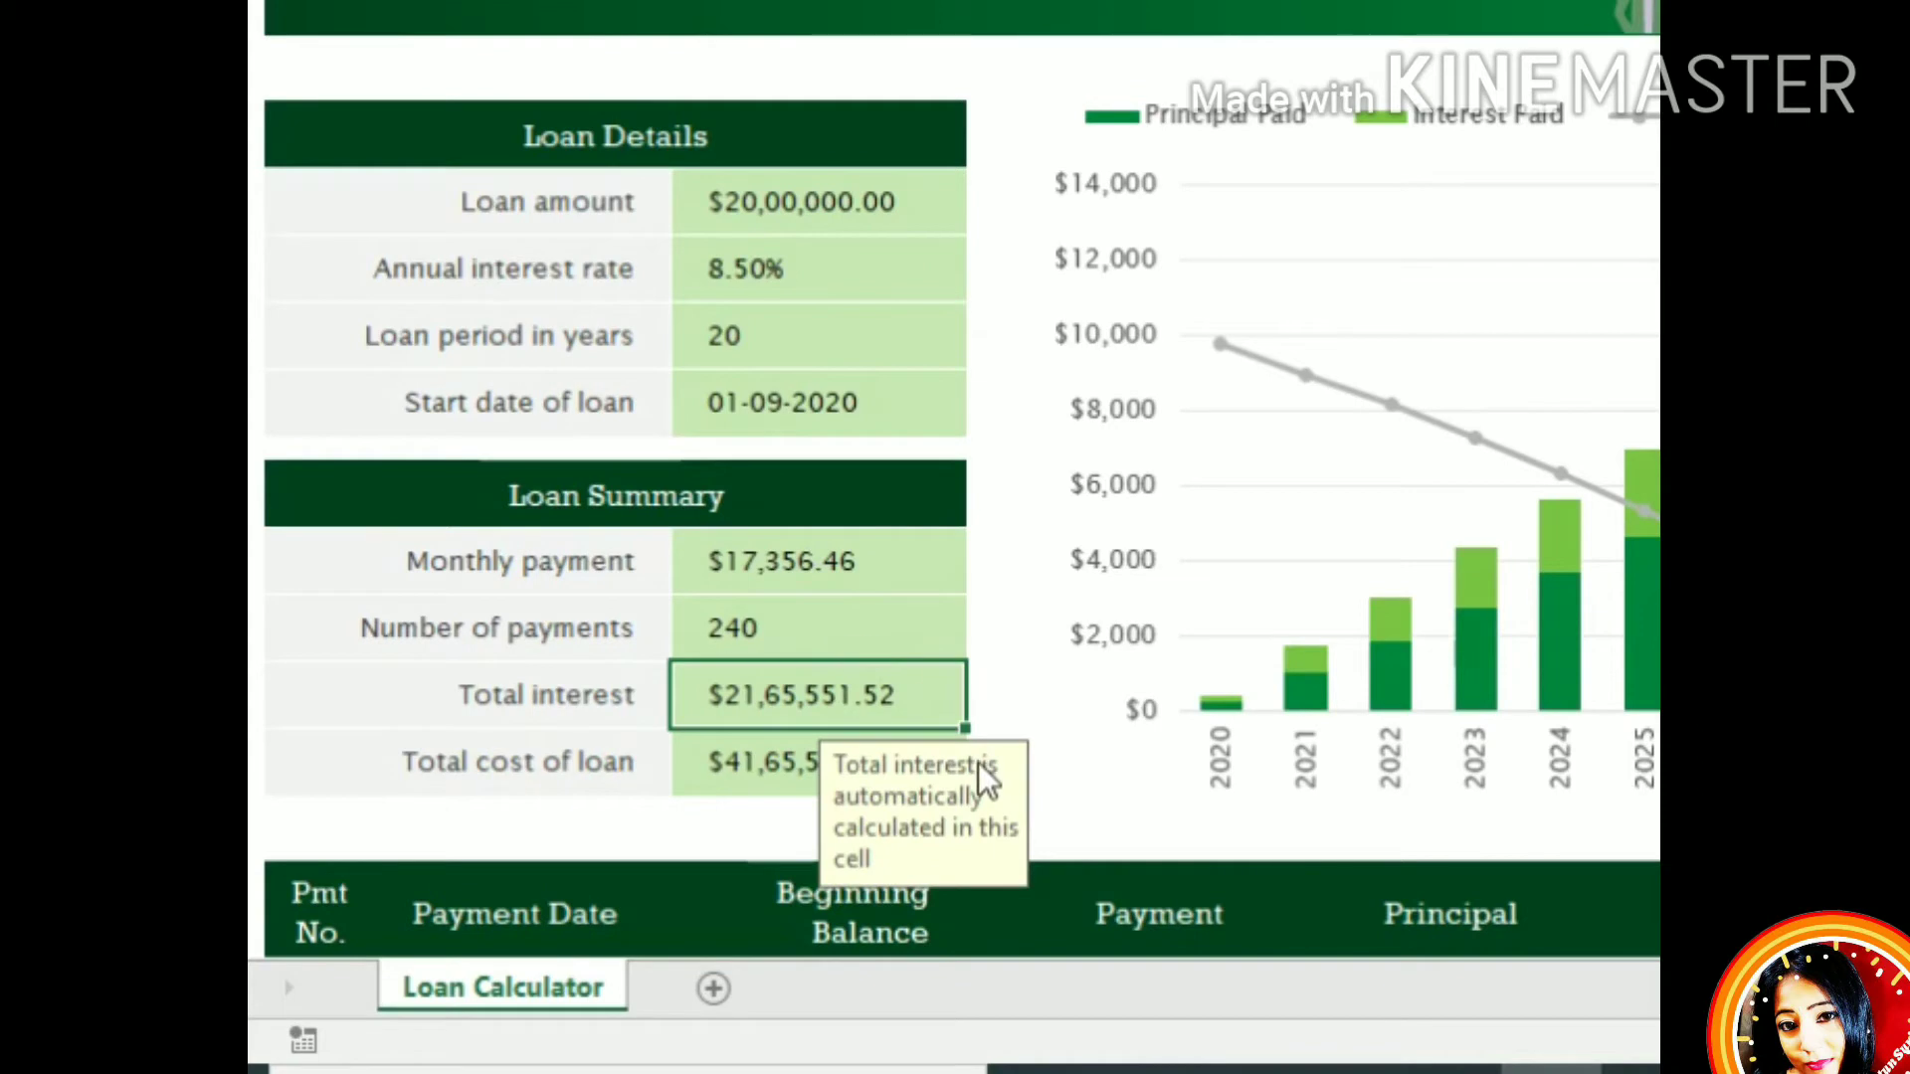
{"action": "left_click_drag", "start_coordinate": [1659, 378], "coordinate": [1127, 203]}
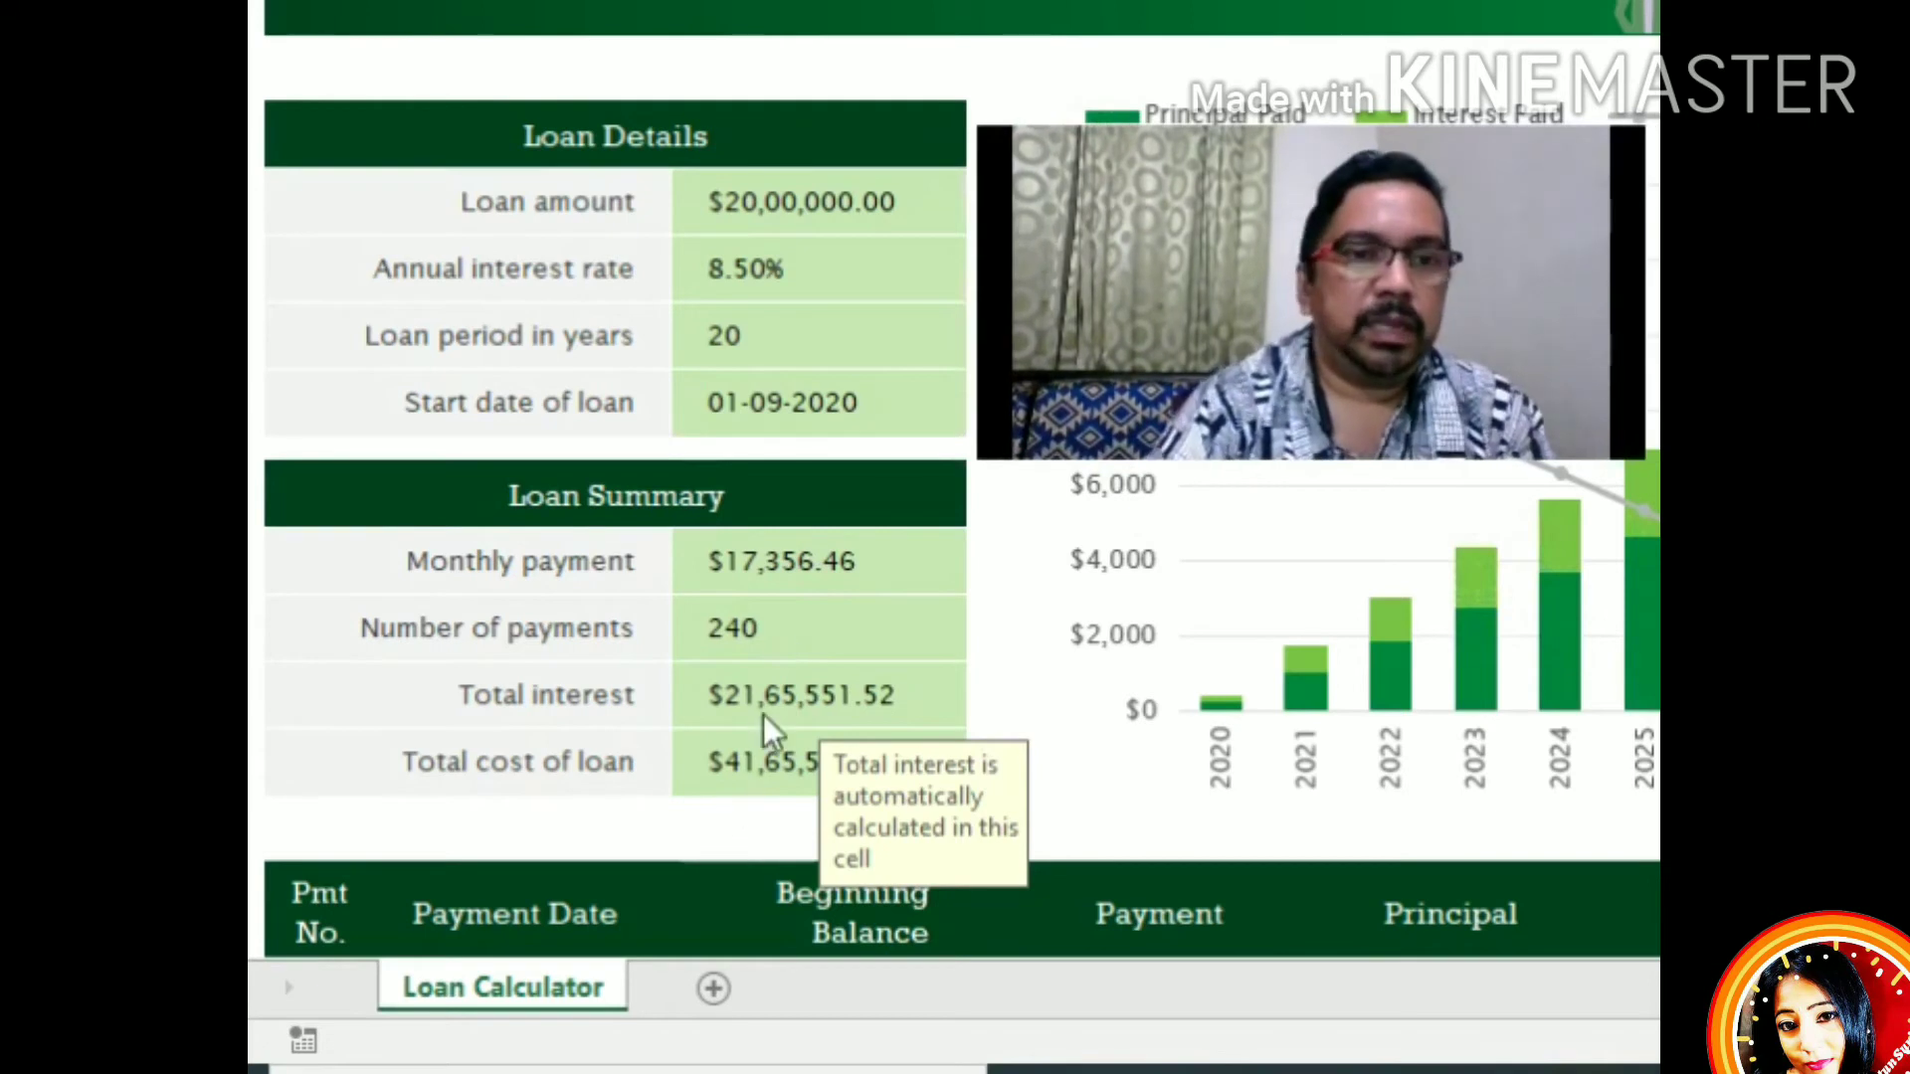
{"action": "left_click", "coordinate": [756, 781]}
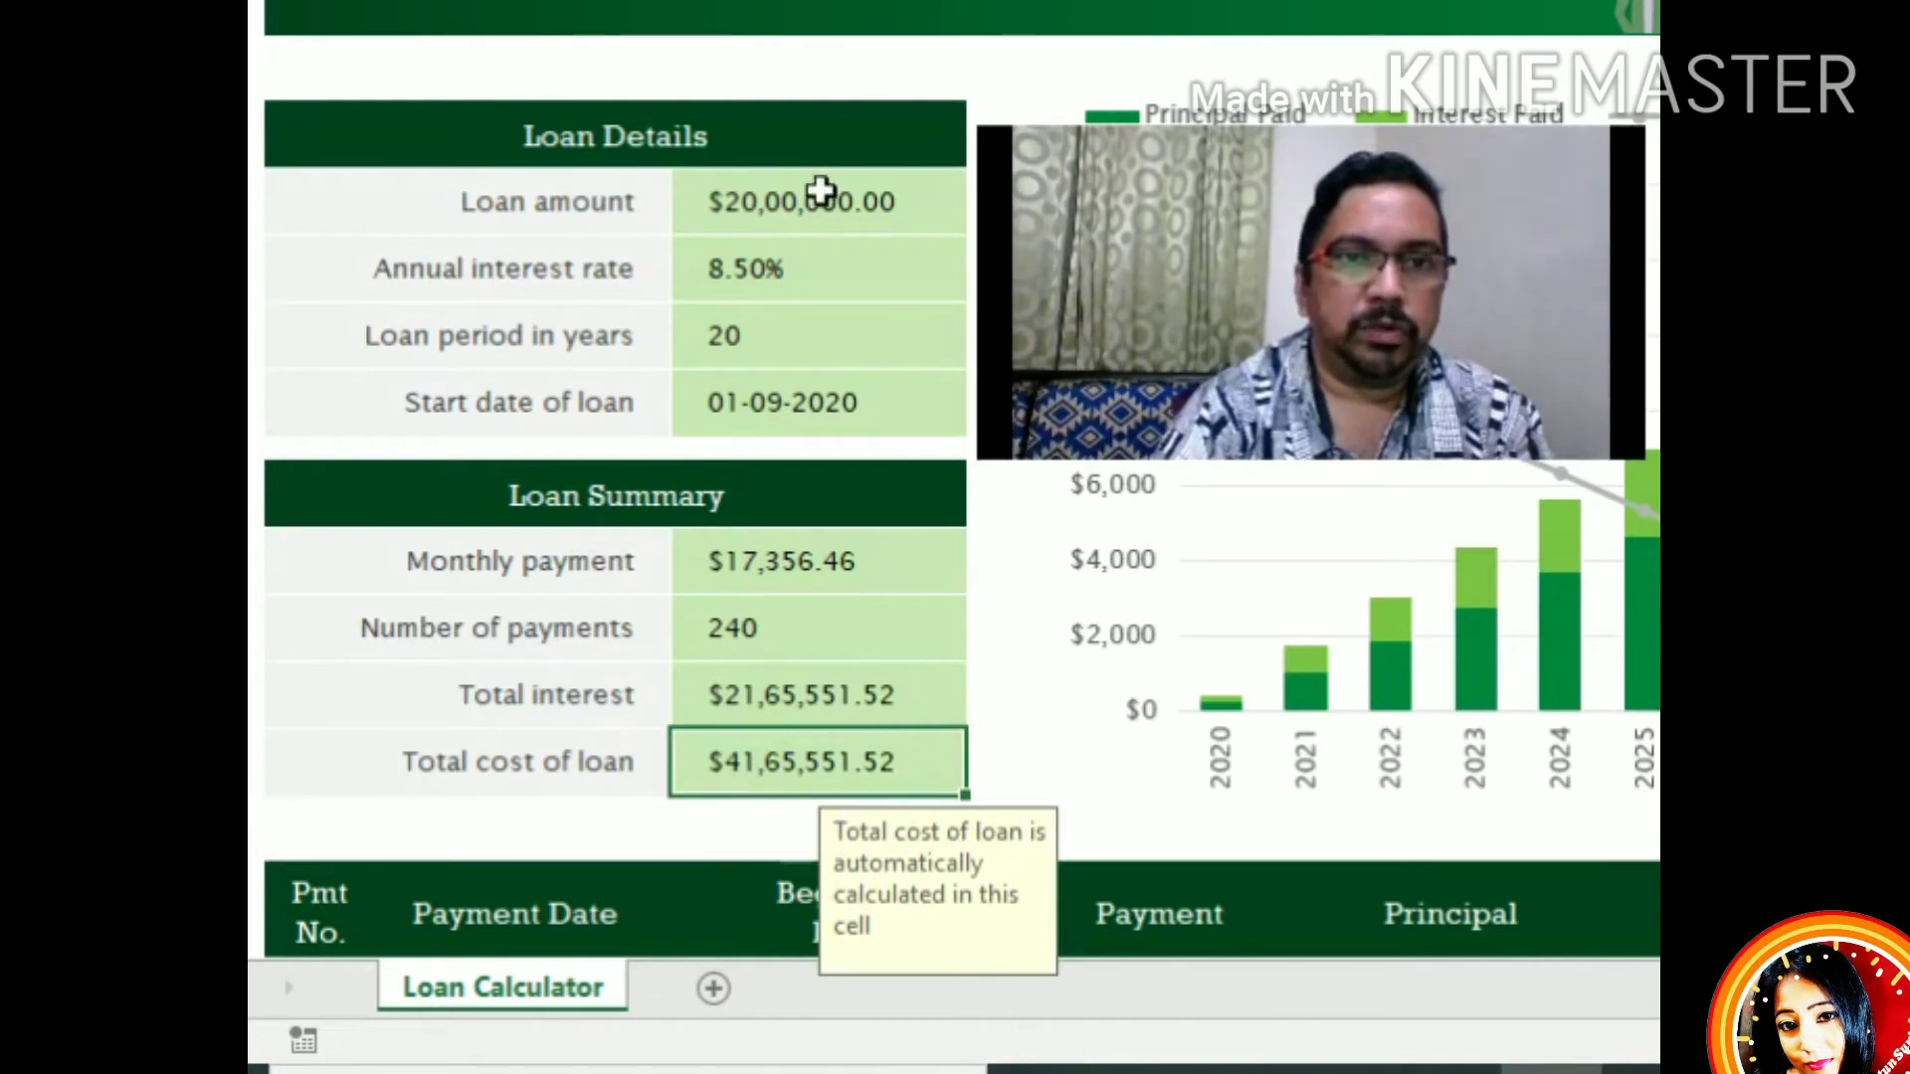
{"action": "left_click", "coordinate": [809, 227]}
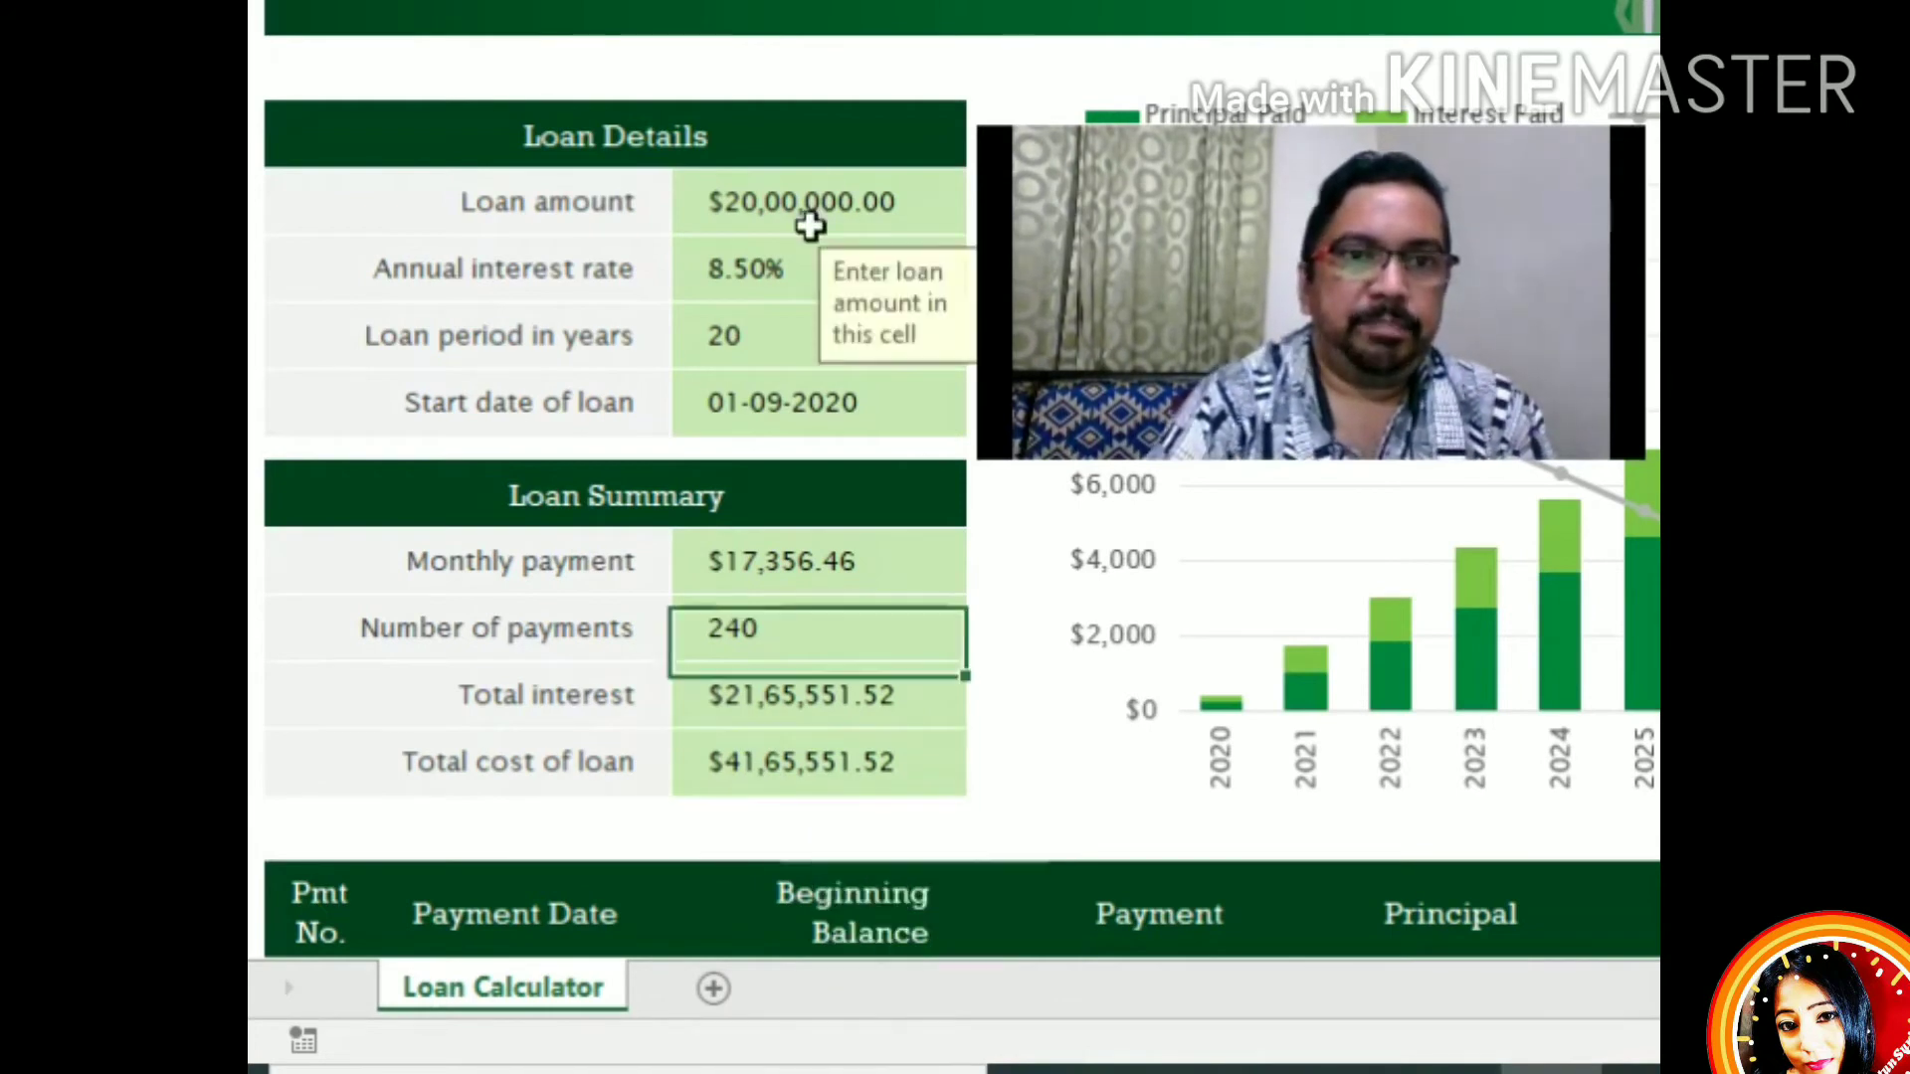
{"action": "left_click", "coordinate": [802, 792]}
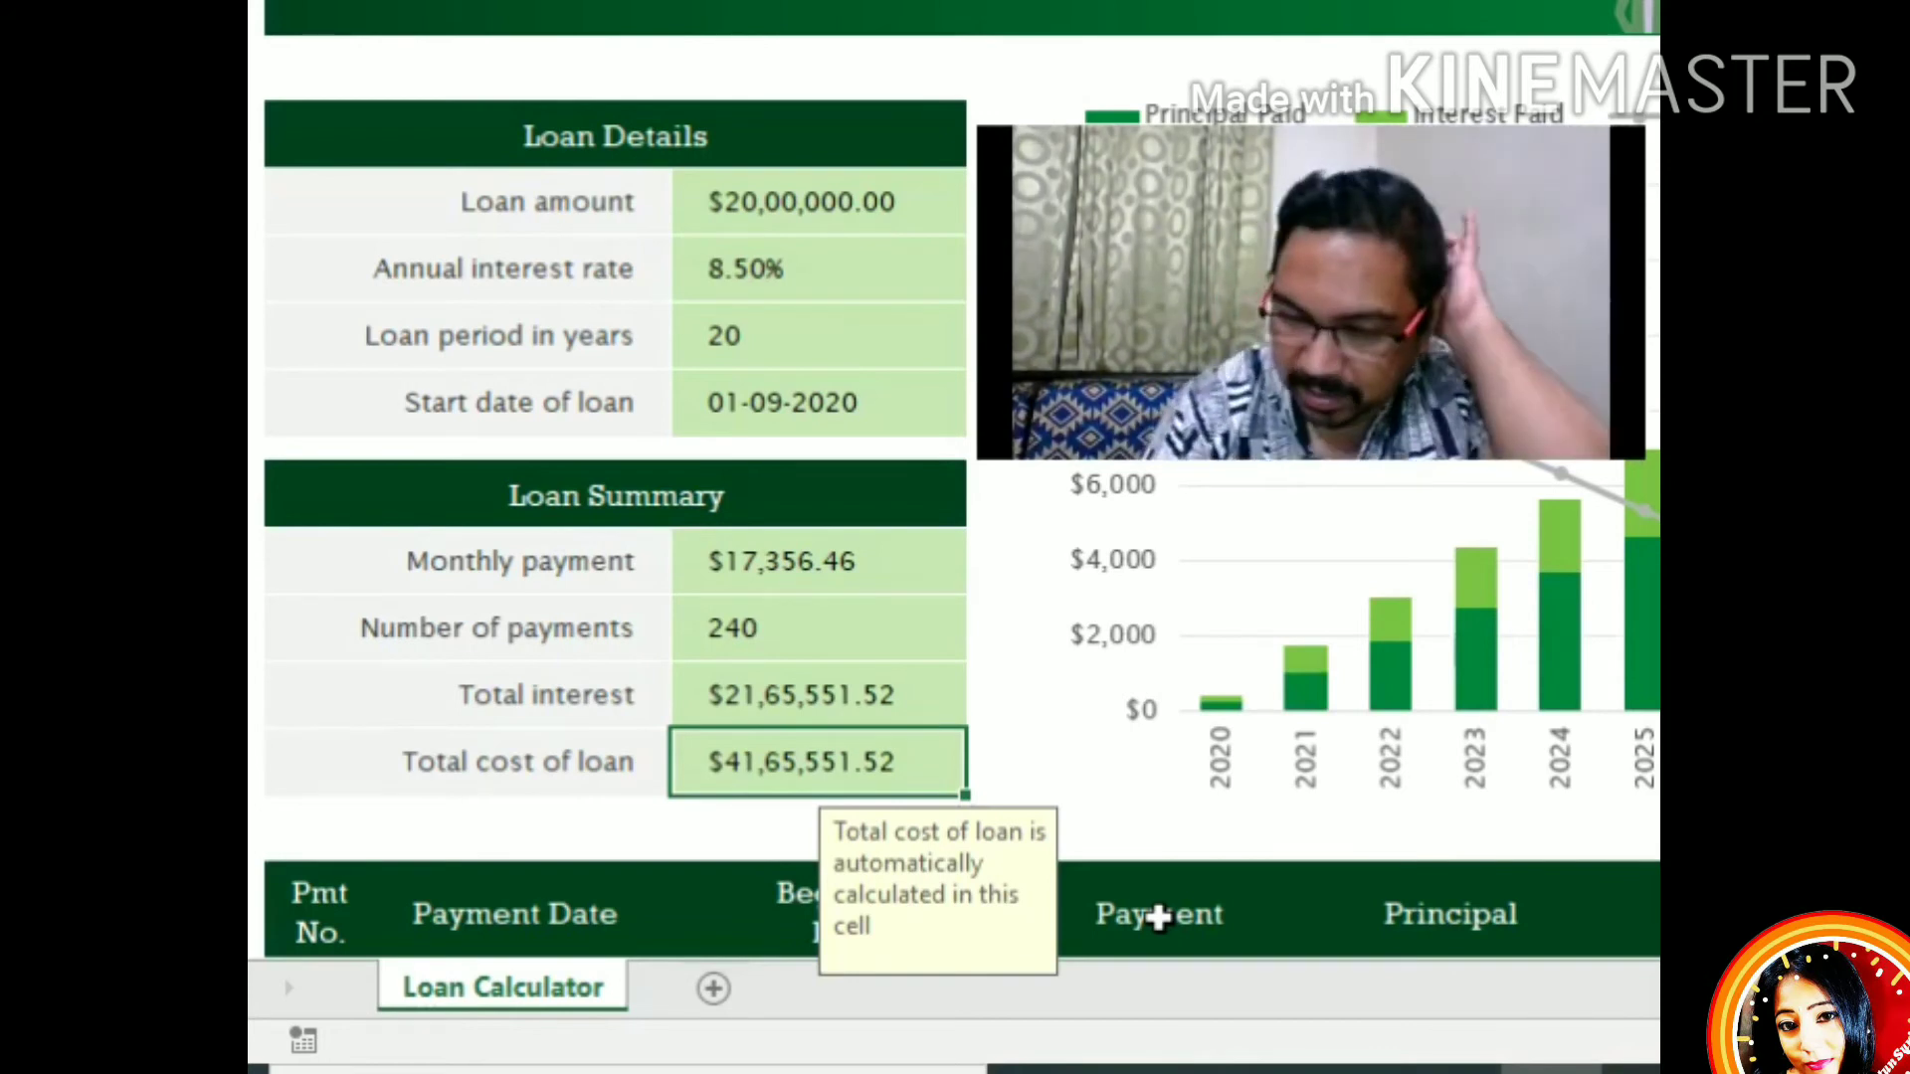
{"action": "left_click", "coordinate": [1158, 917]}
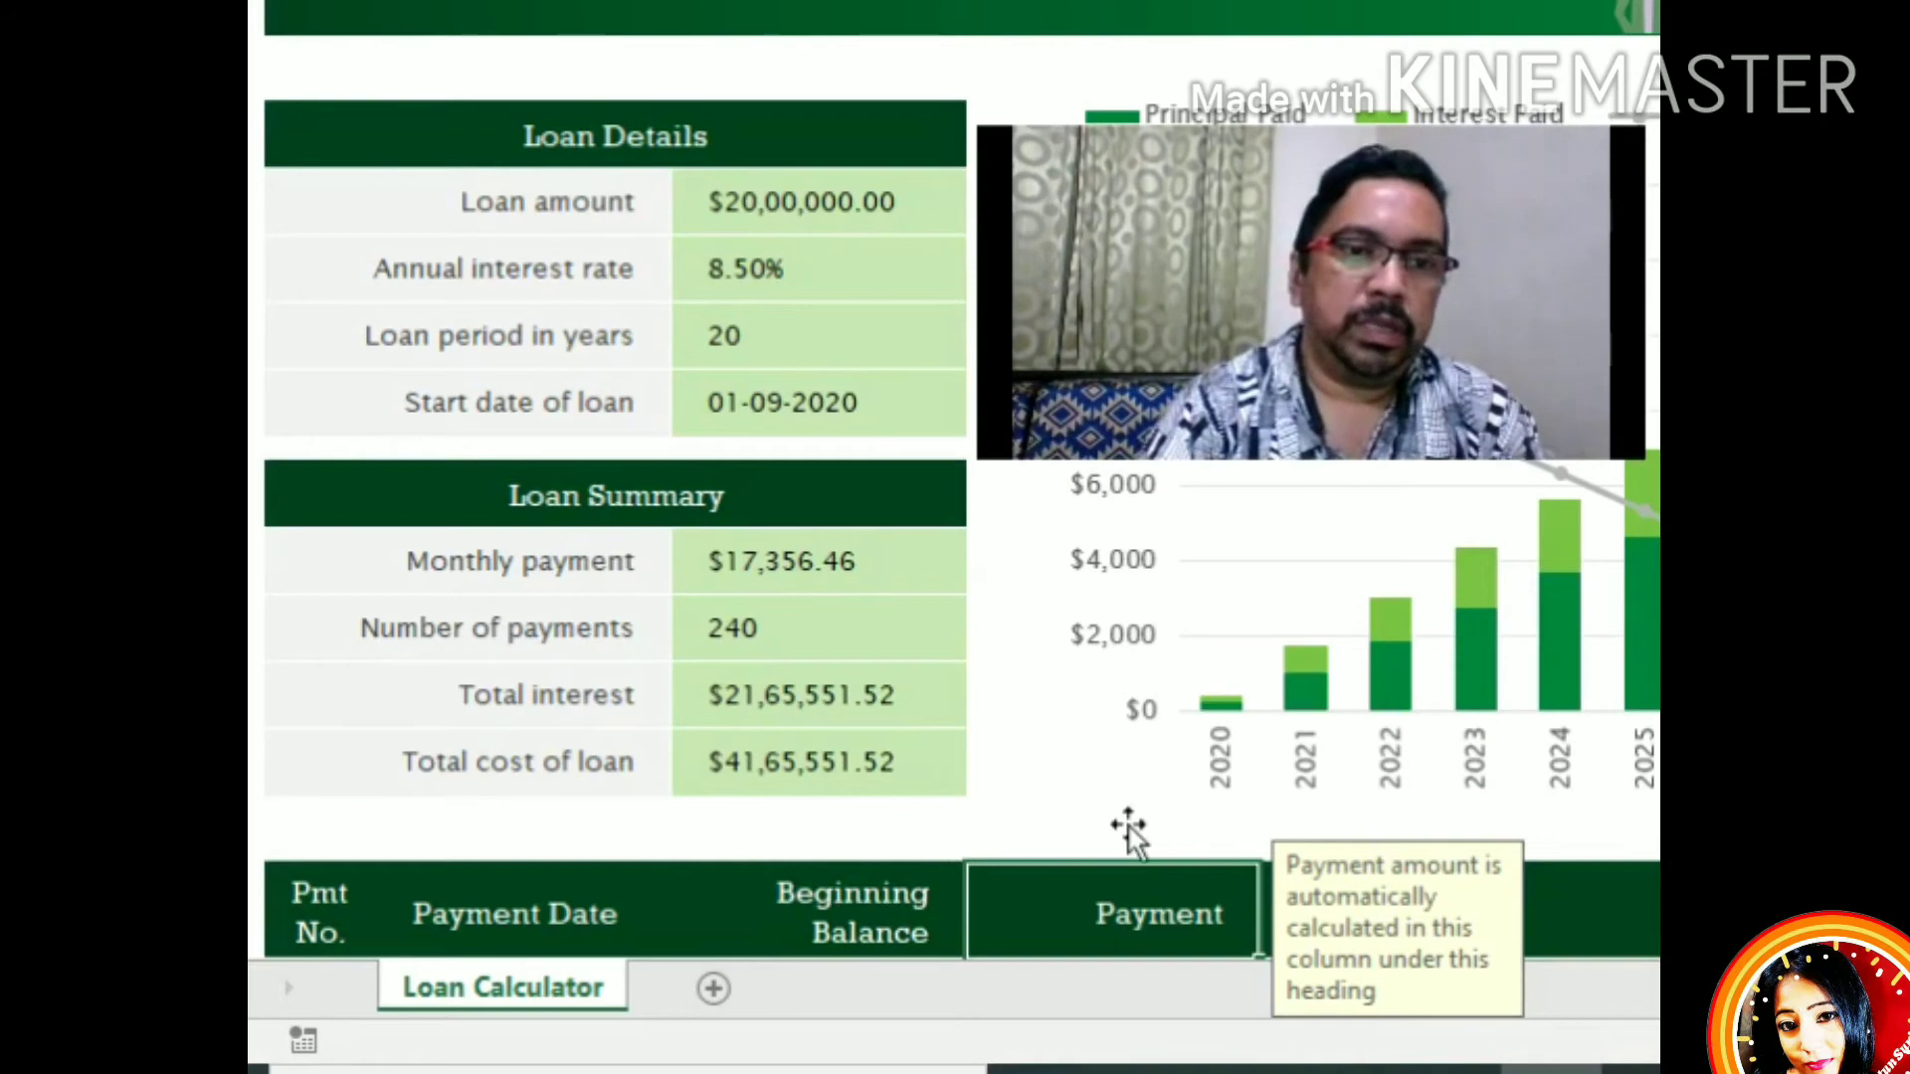
- Set the loan period in the Loan Details table to 30 years
{"action": "left_click", "coordinate": [776, 362]}
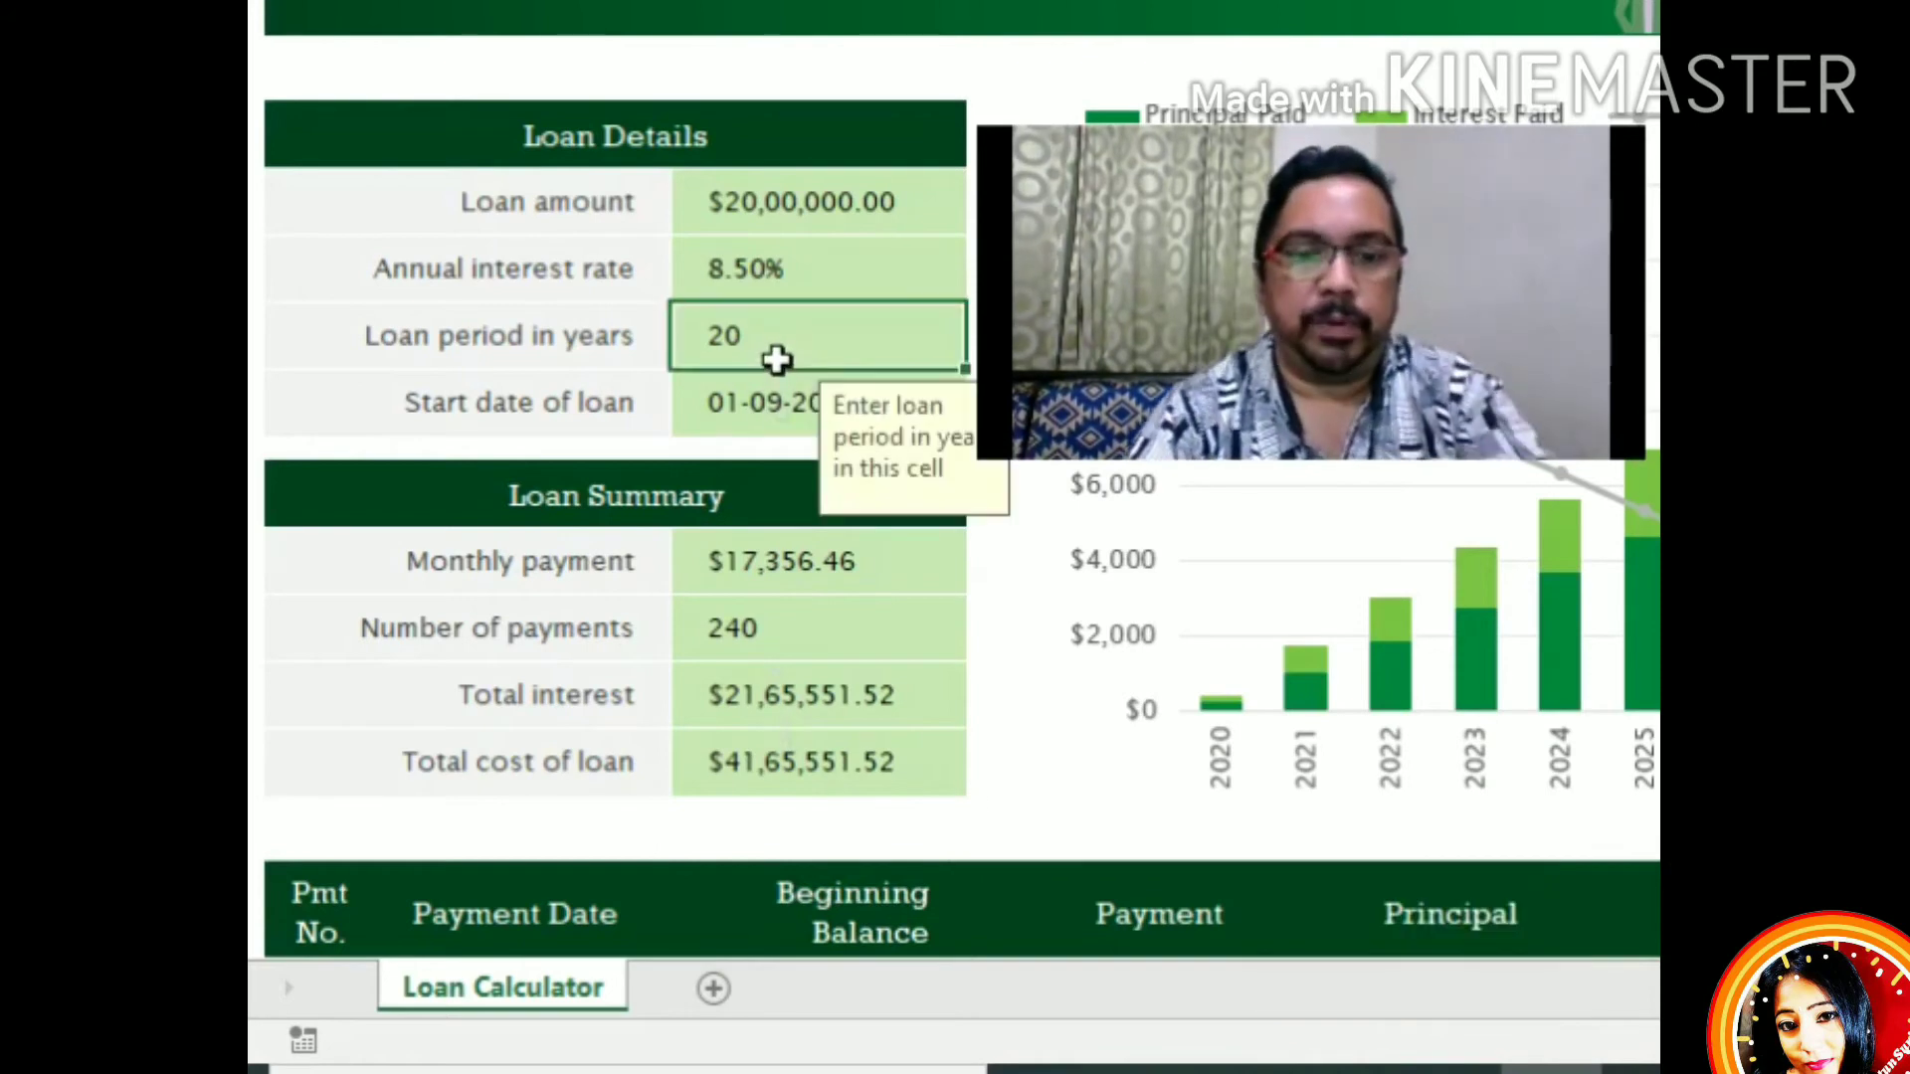
{"action": "type", "text": "30"}
{"action": "key", "text": "Return"}
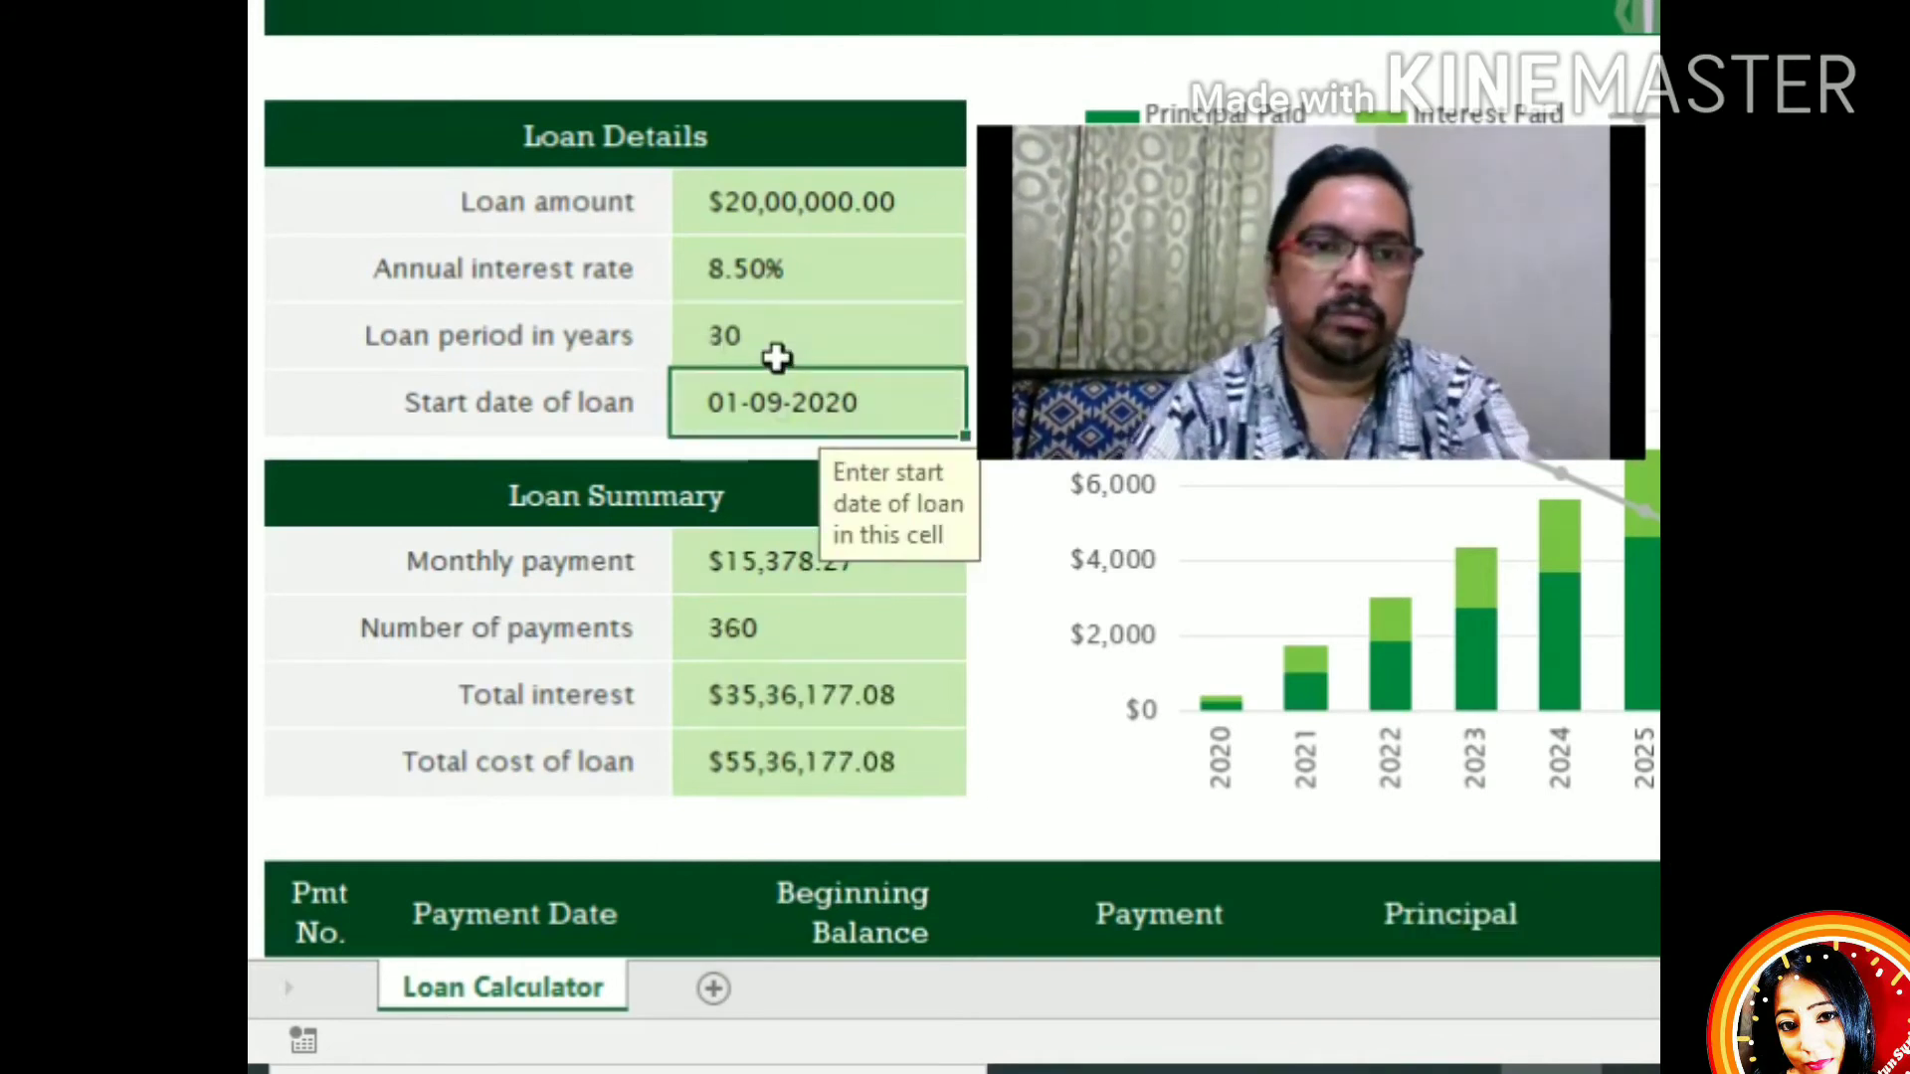
- Examine the total cost of the loan and how the payment schedule divides the first payment into principal and interest
{"action": "left_click", "coordinate": [908, 780]}
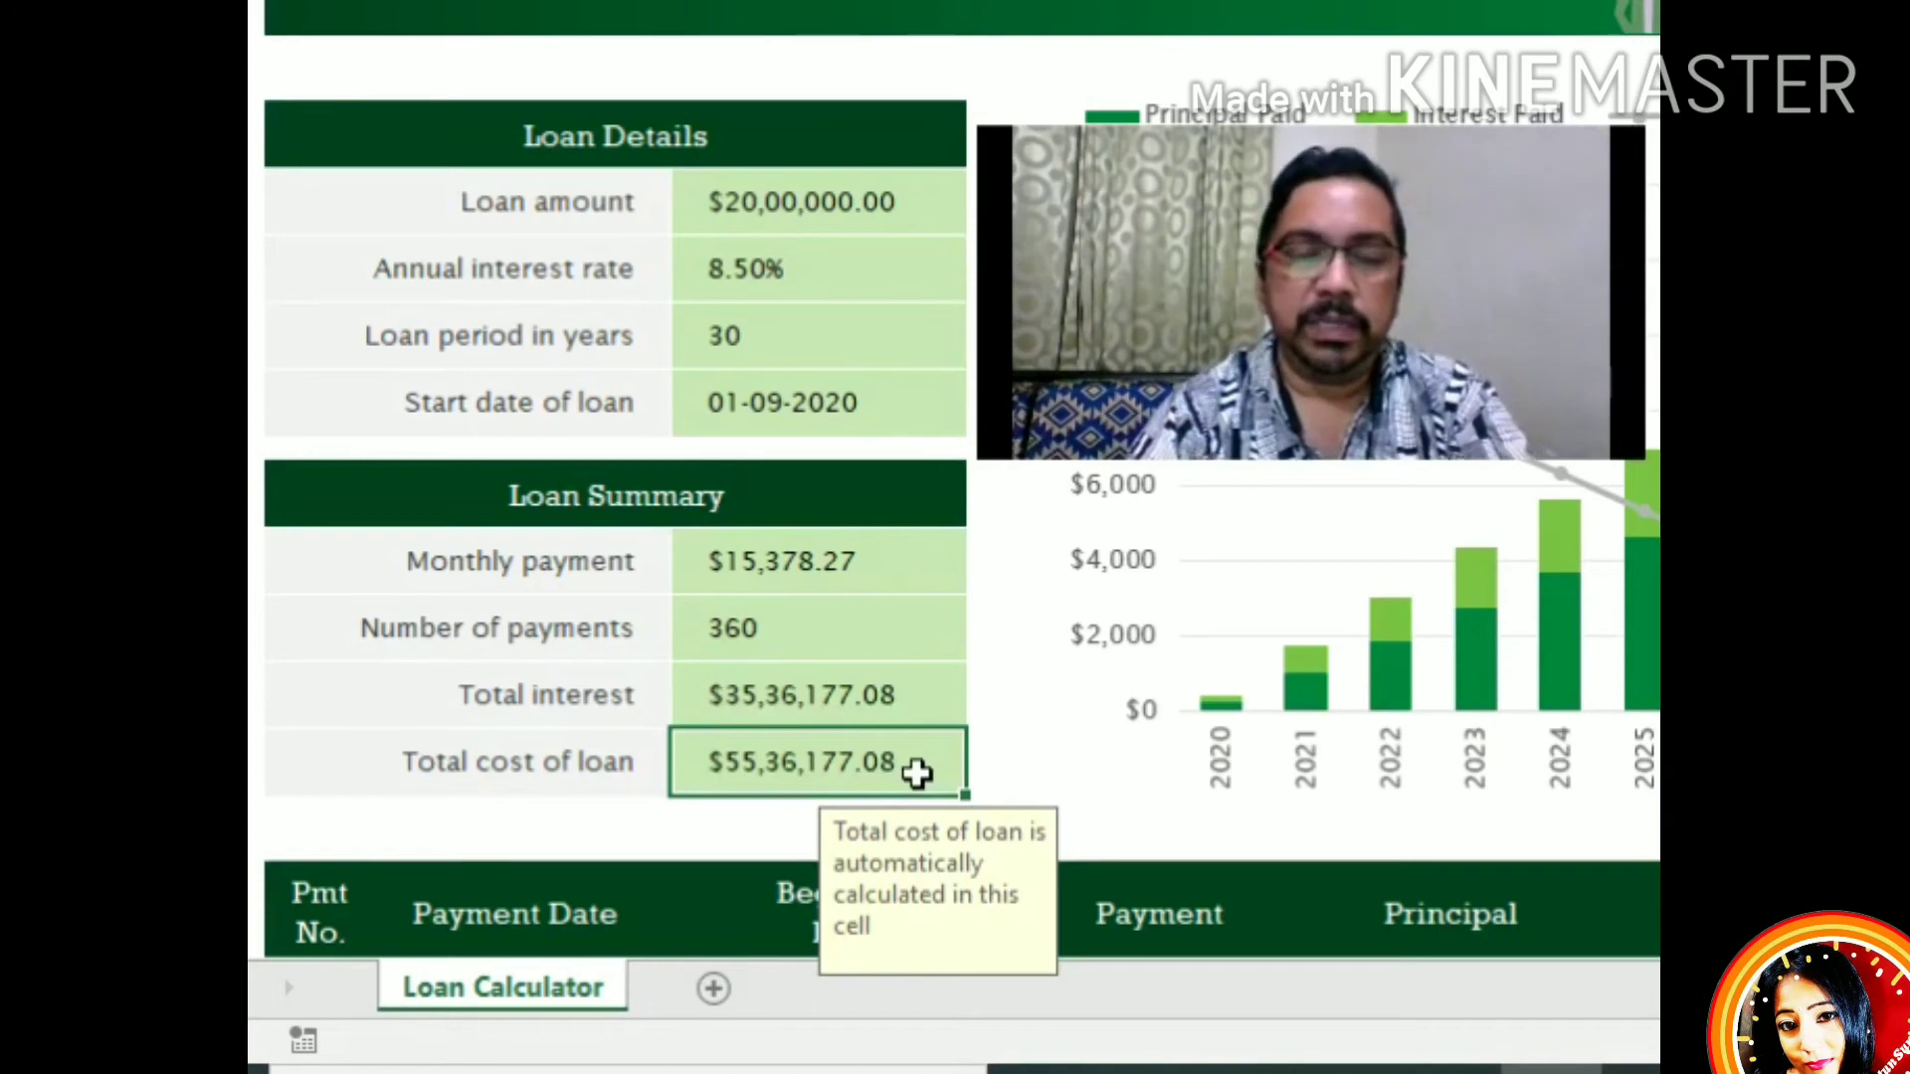
{"action": "left_click", "coordinate": [752, 276]}
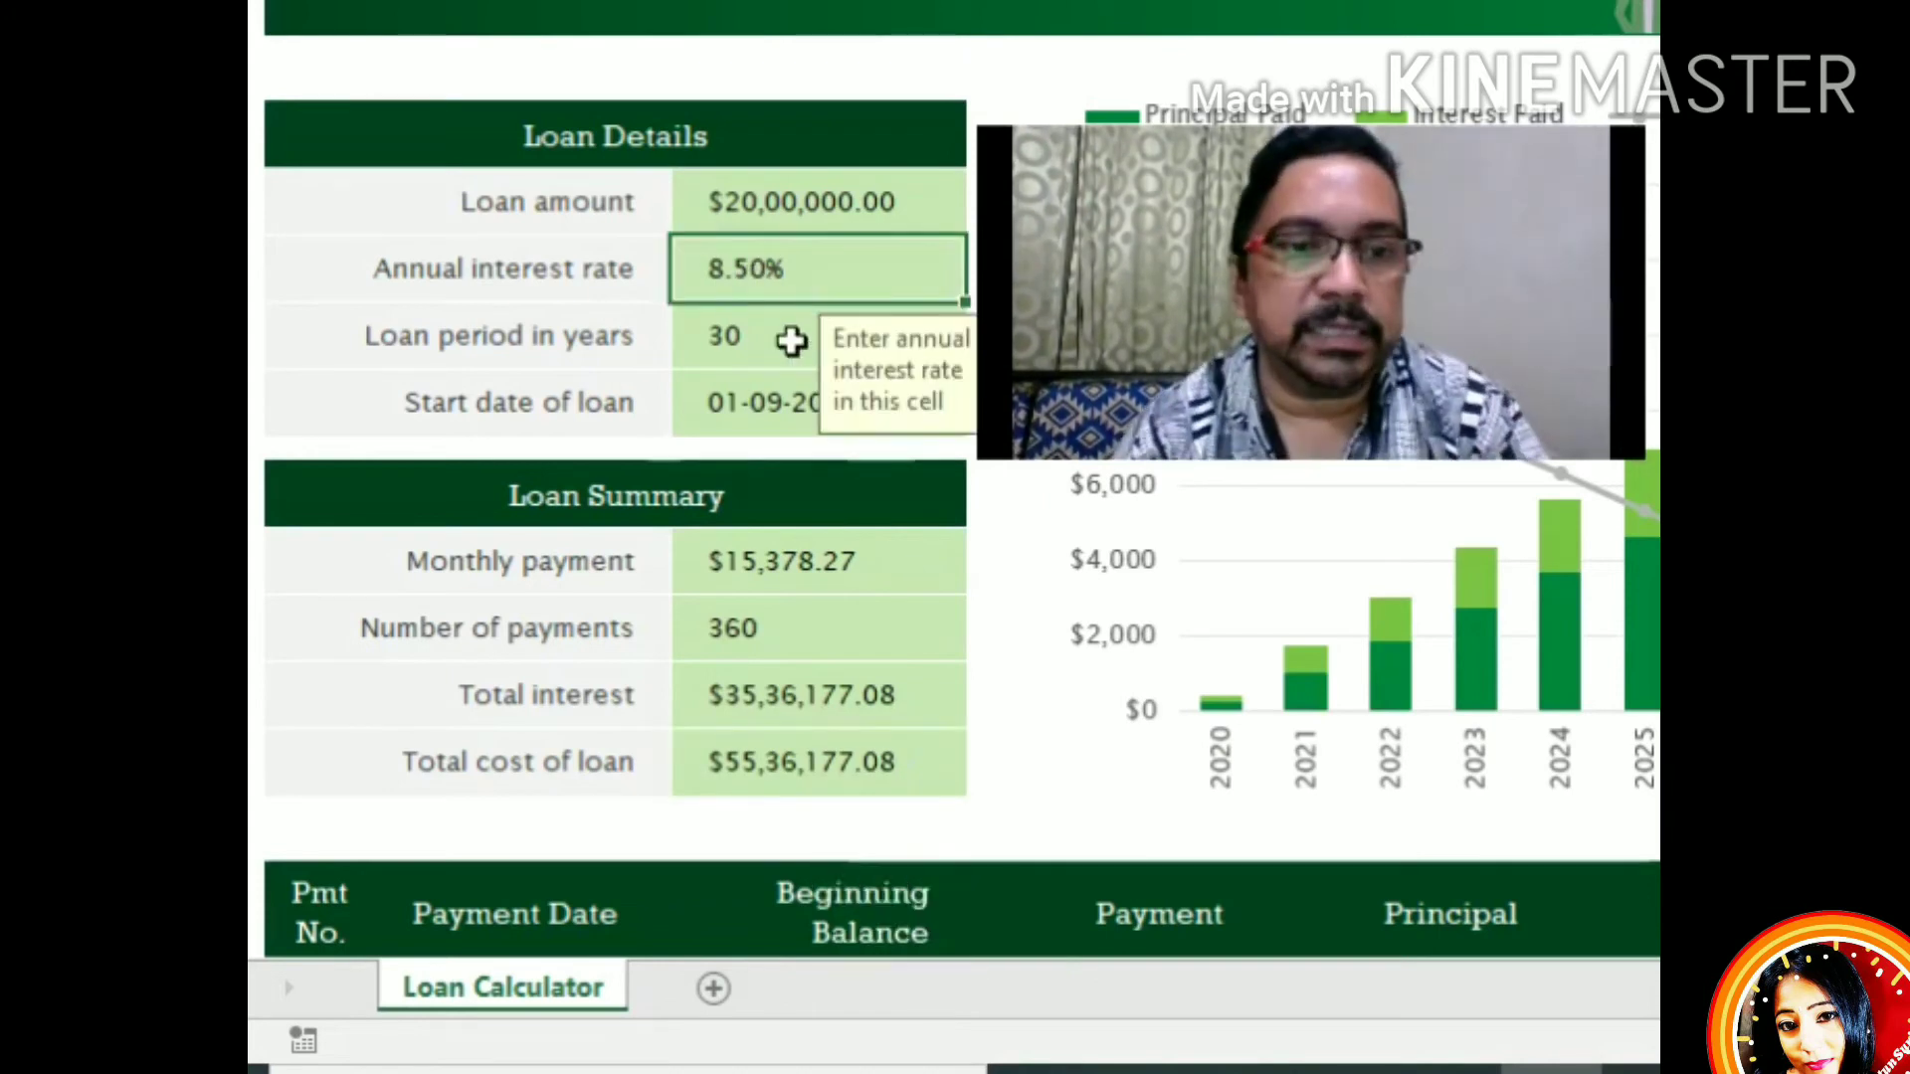
{"action": "scroll", "coordinate": [783, 716], "scroll_direction": "down", "scroll_amount": 3}
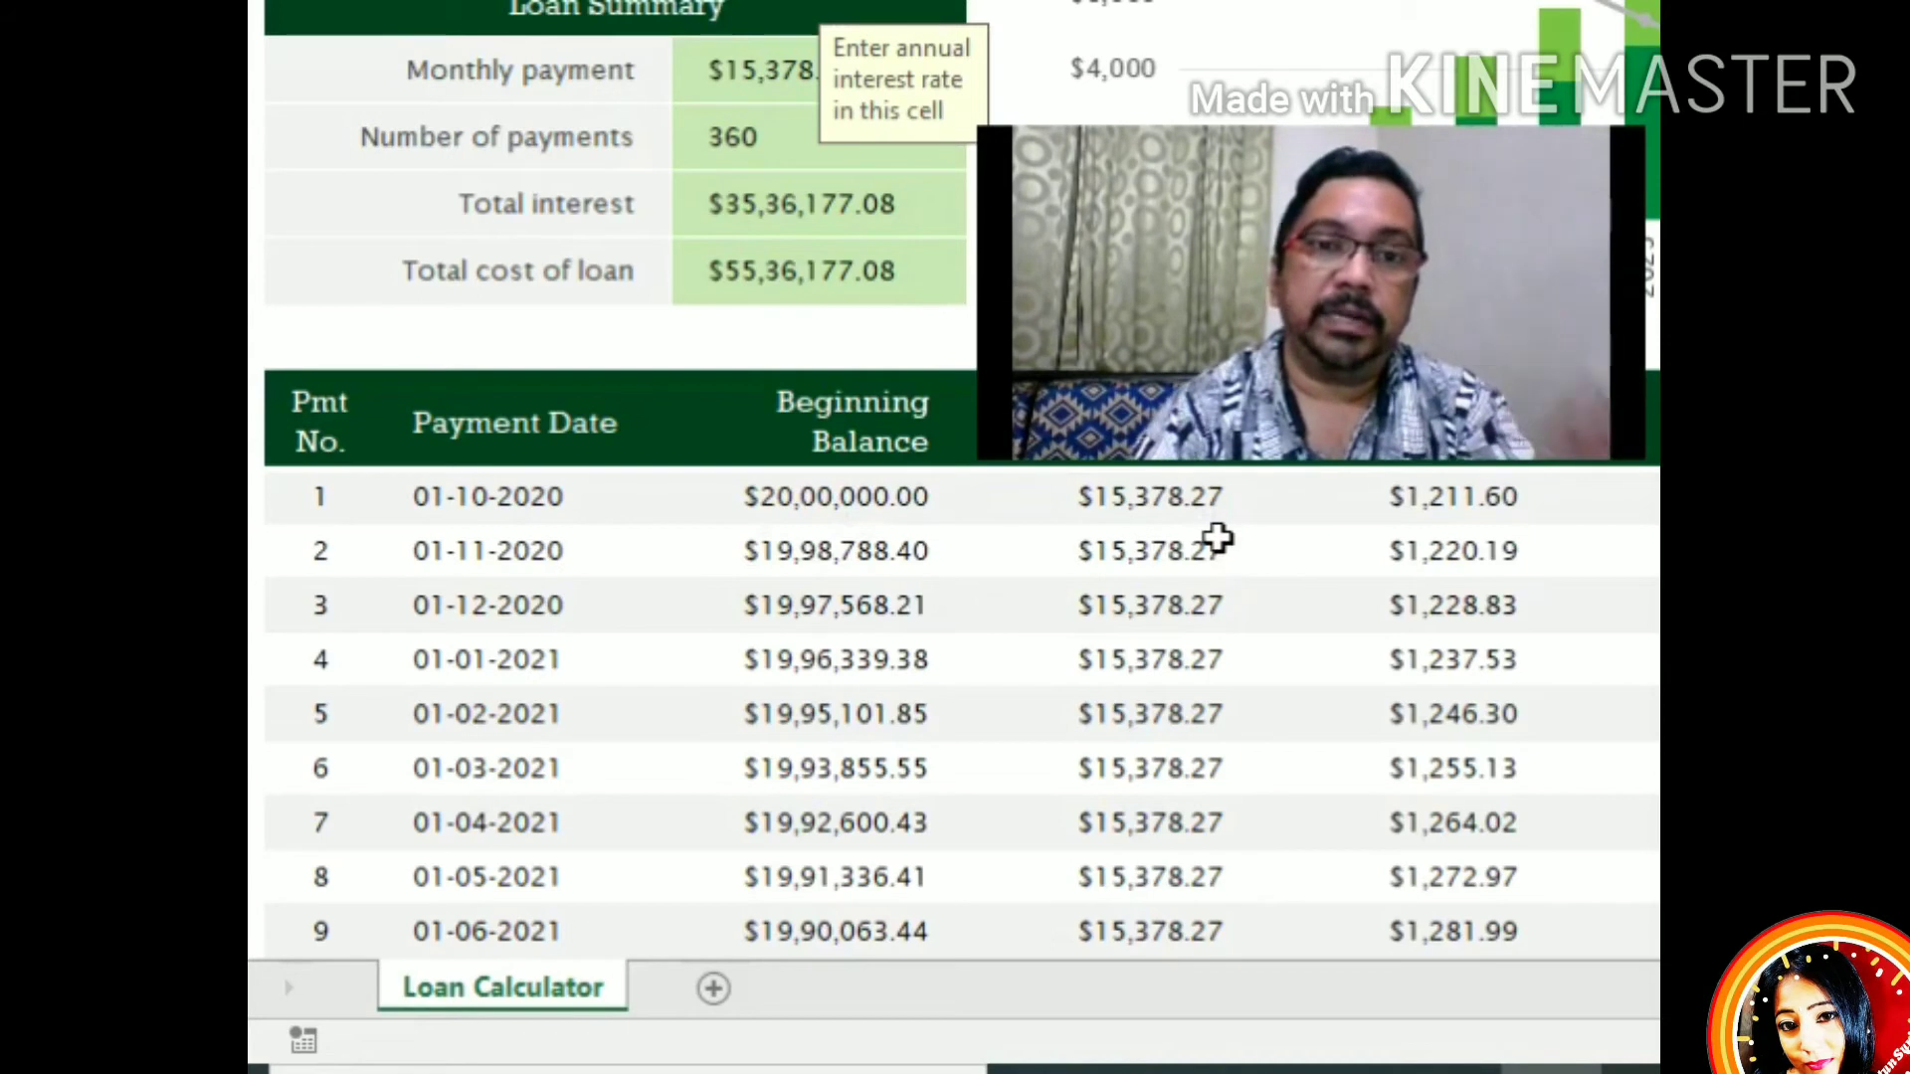
{"action": "left_click_drag", "start_coordinate": [1350, 177], "coordinate": [1365, 53]}
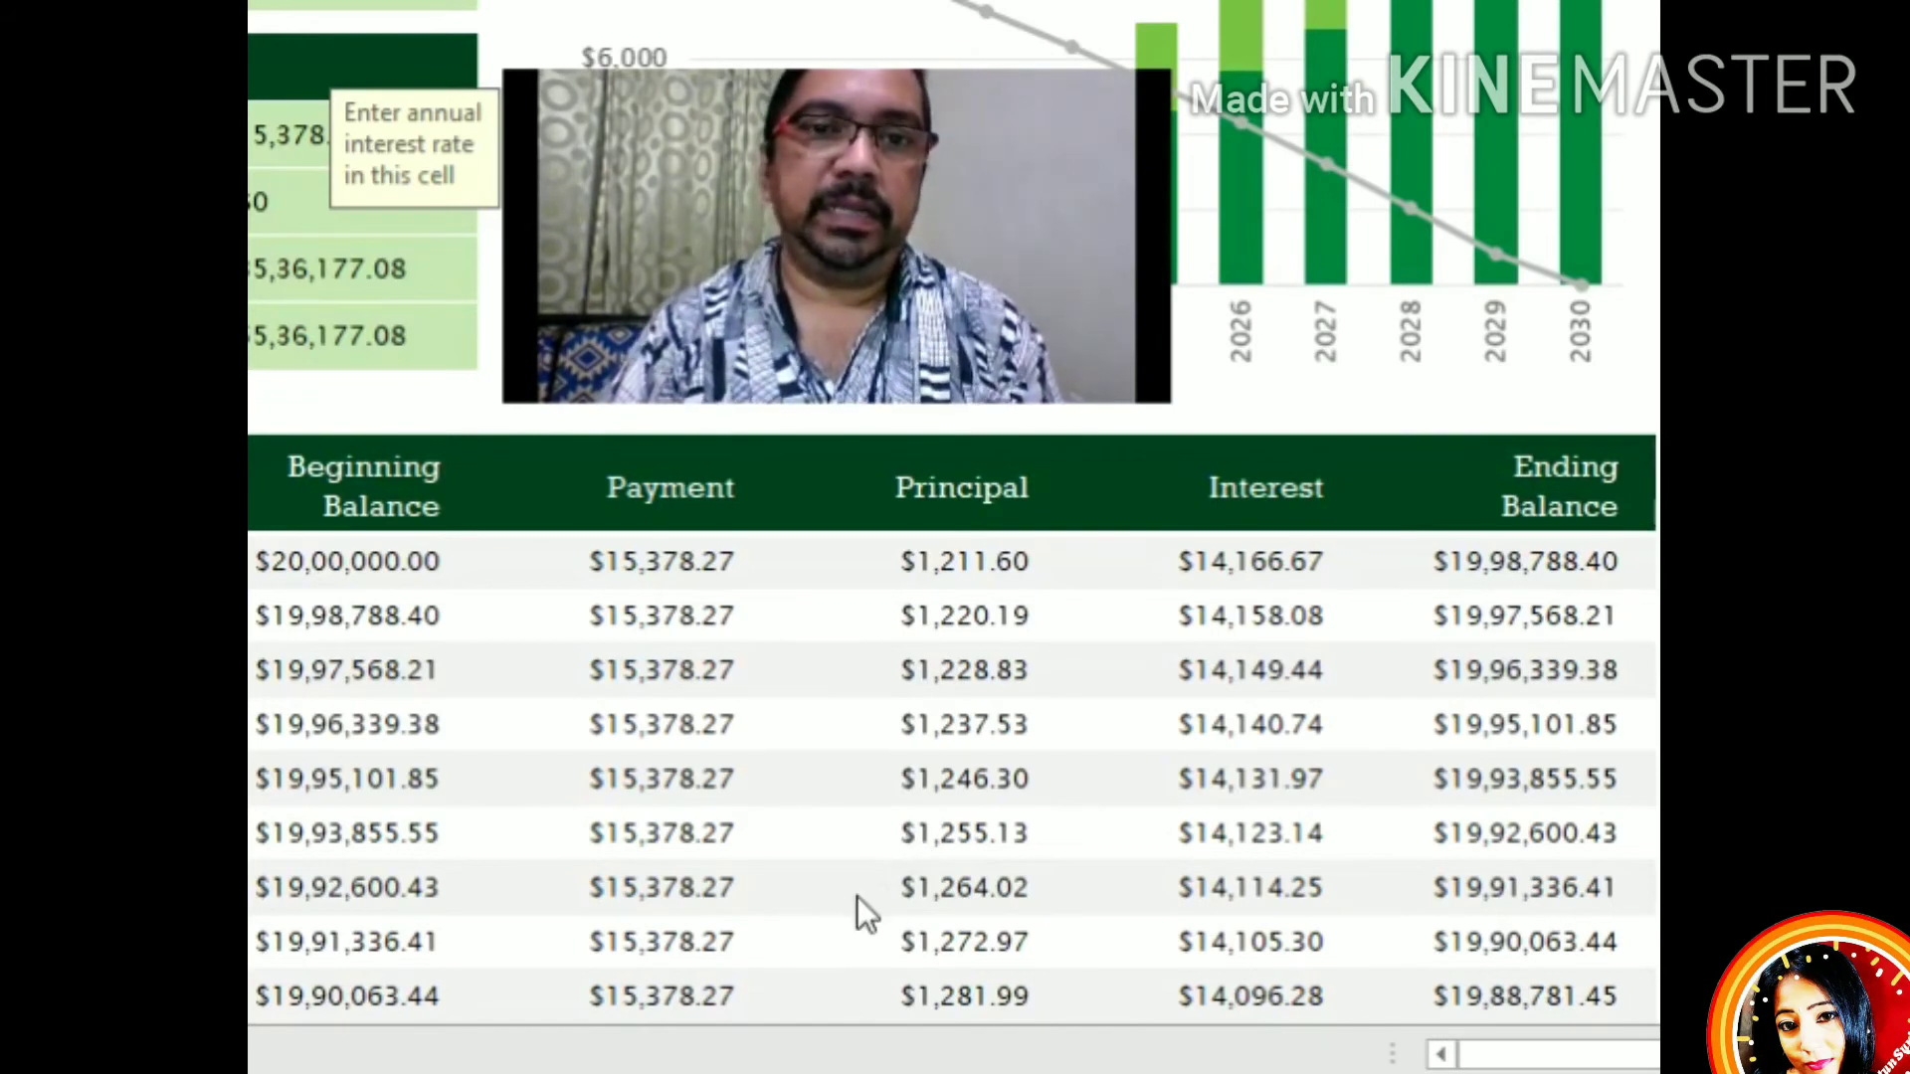
{"action": "left_click", "coordinate": [703, 576]}
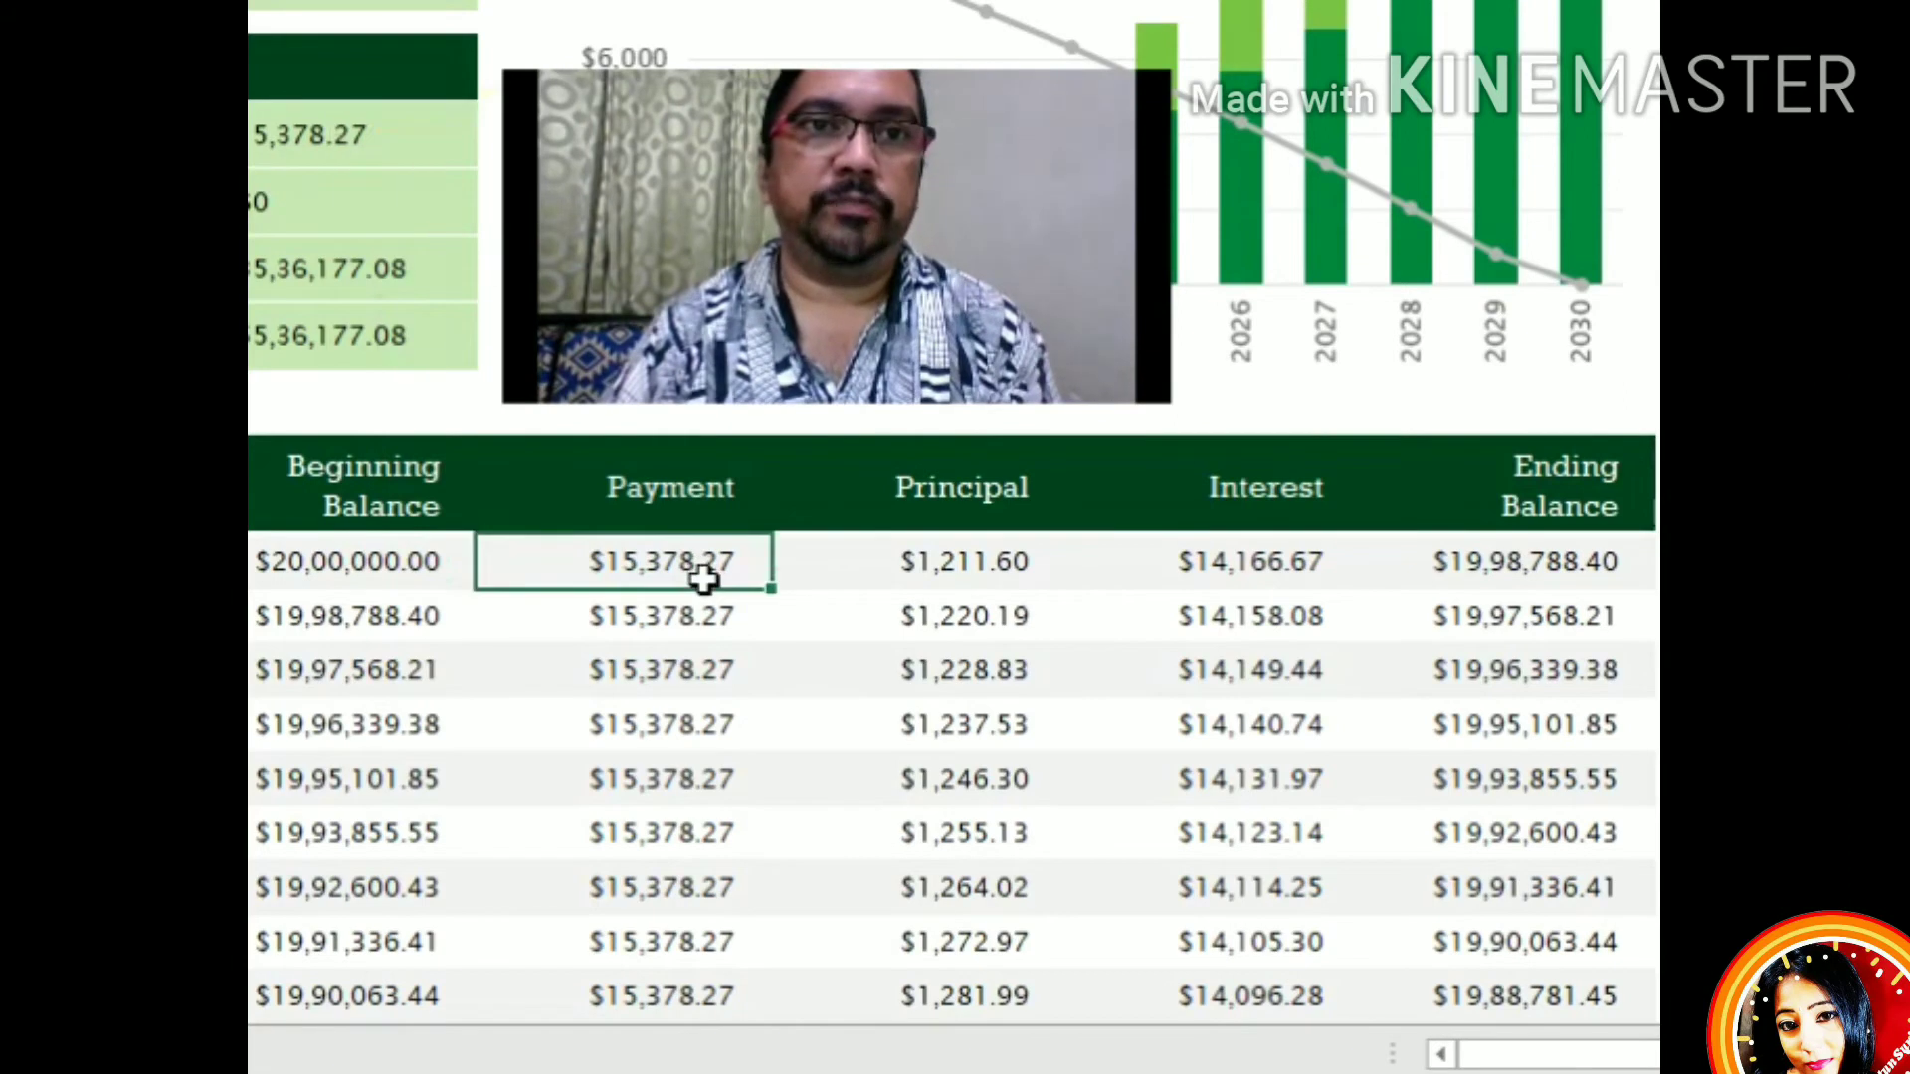
{"action": "left_click", "coordinate": [1057, 20]}
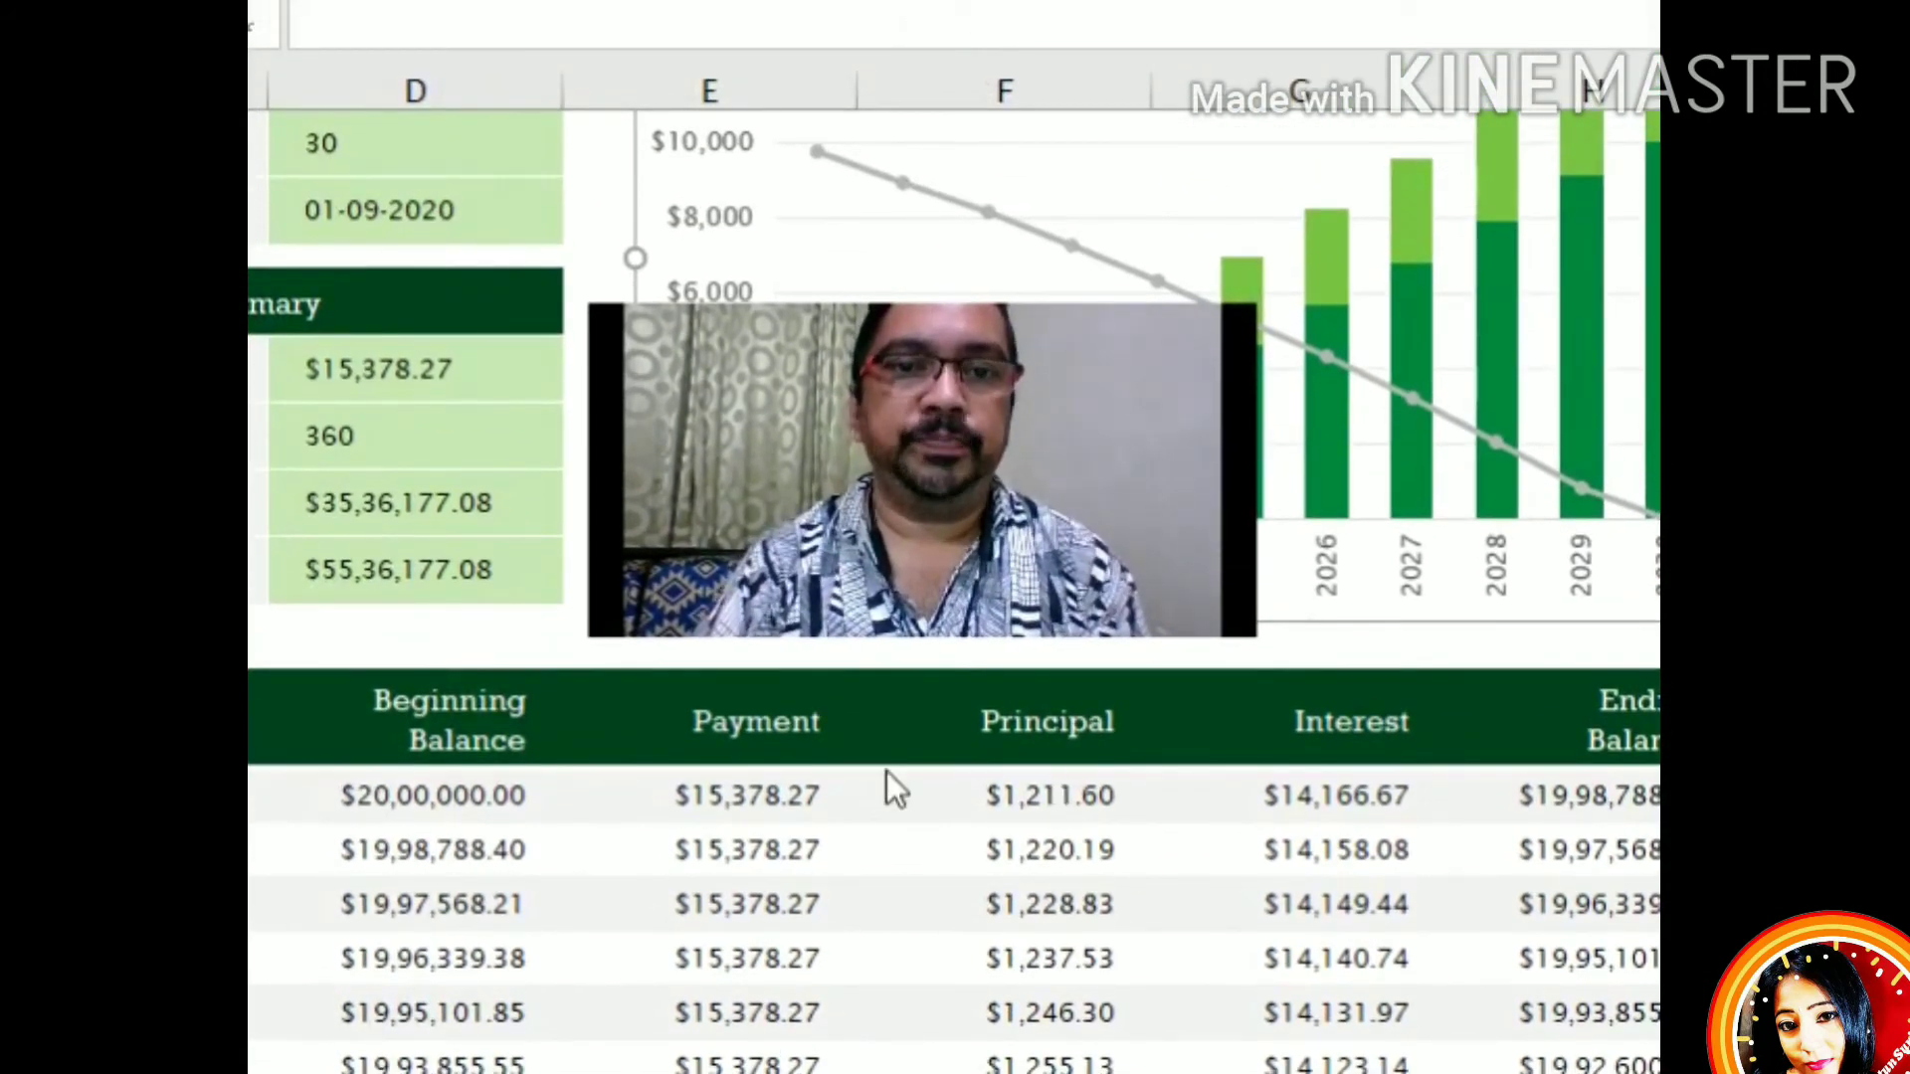
{"action": "left_click", "coordinate": [785, 794]}
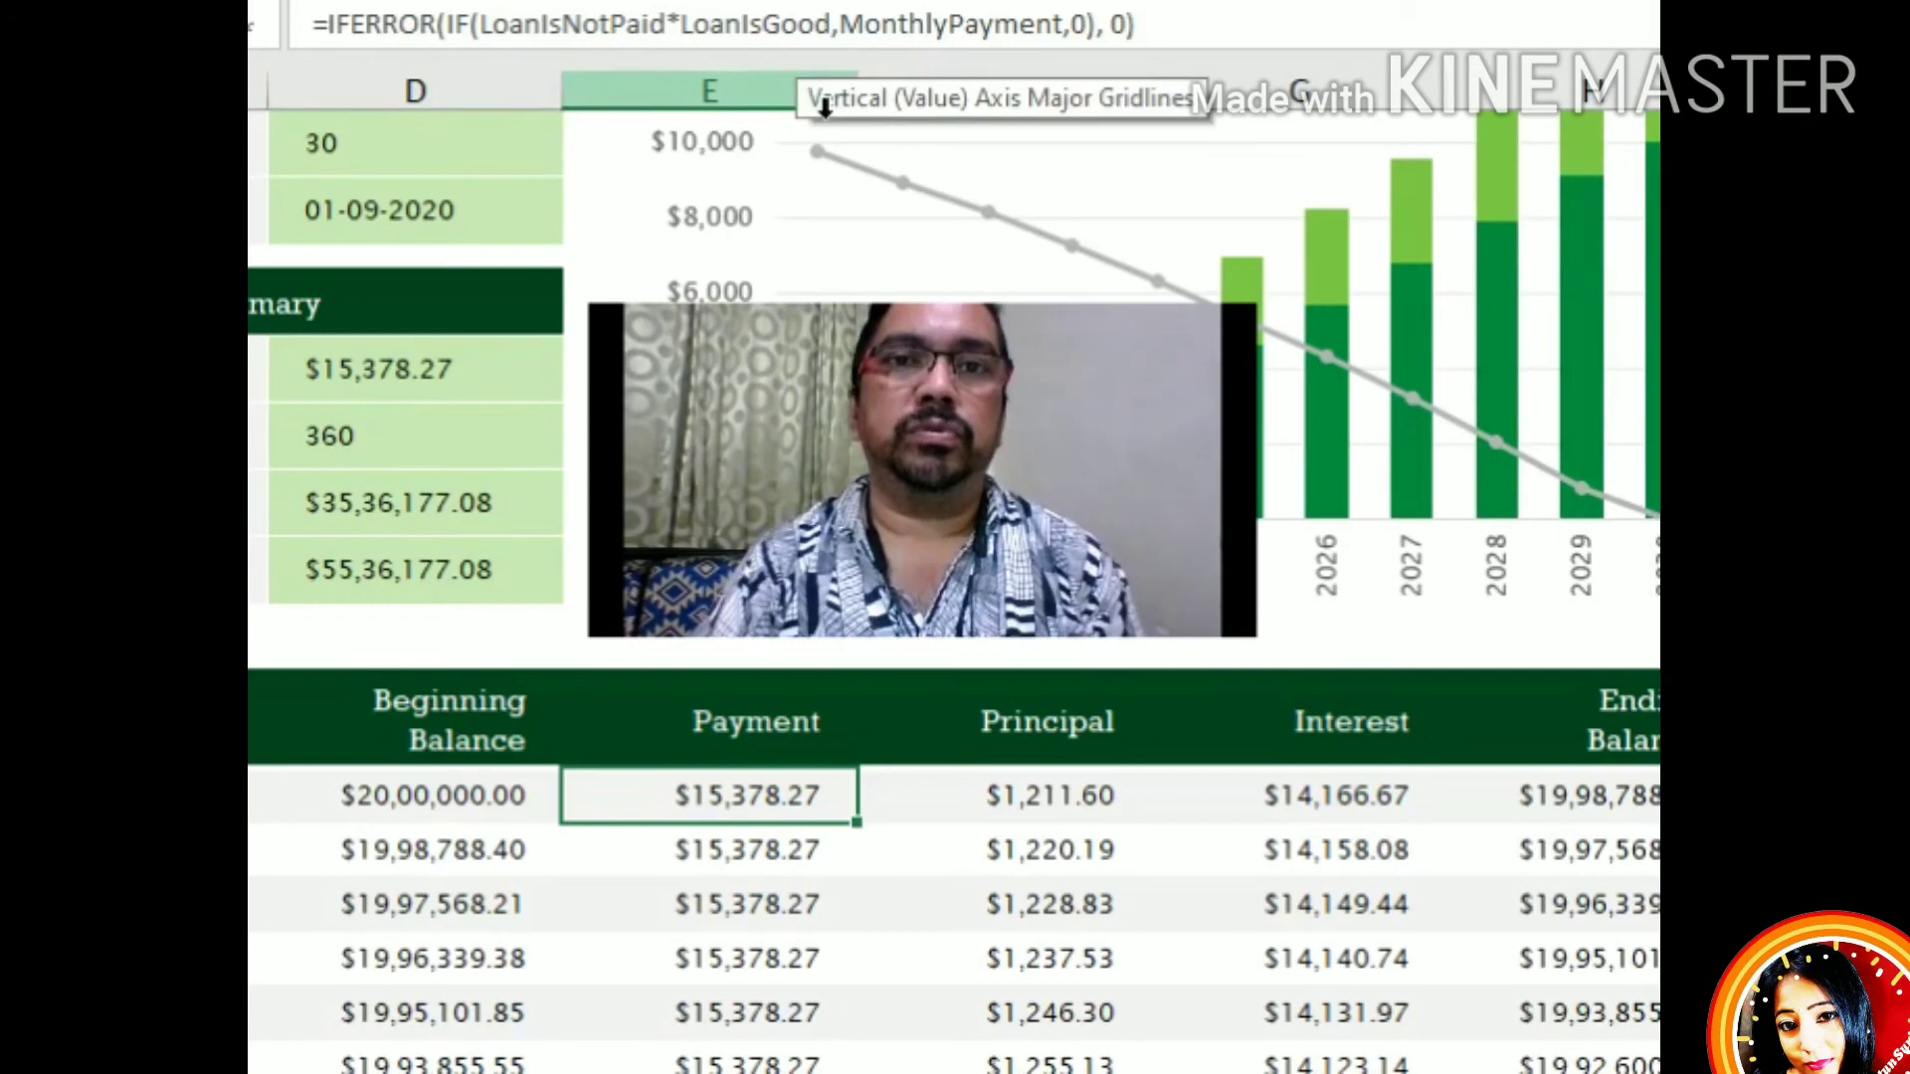
{"action": "mouse_move", "coordinate": [1494, 467]}
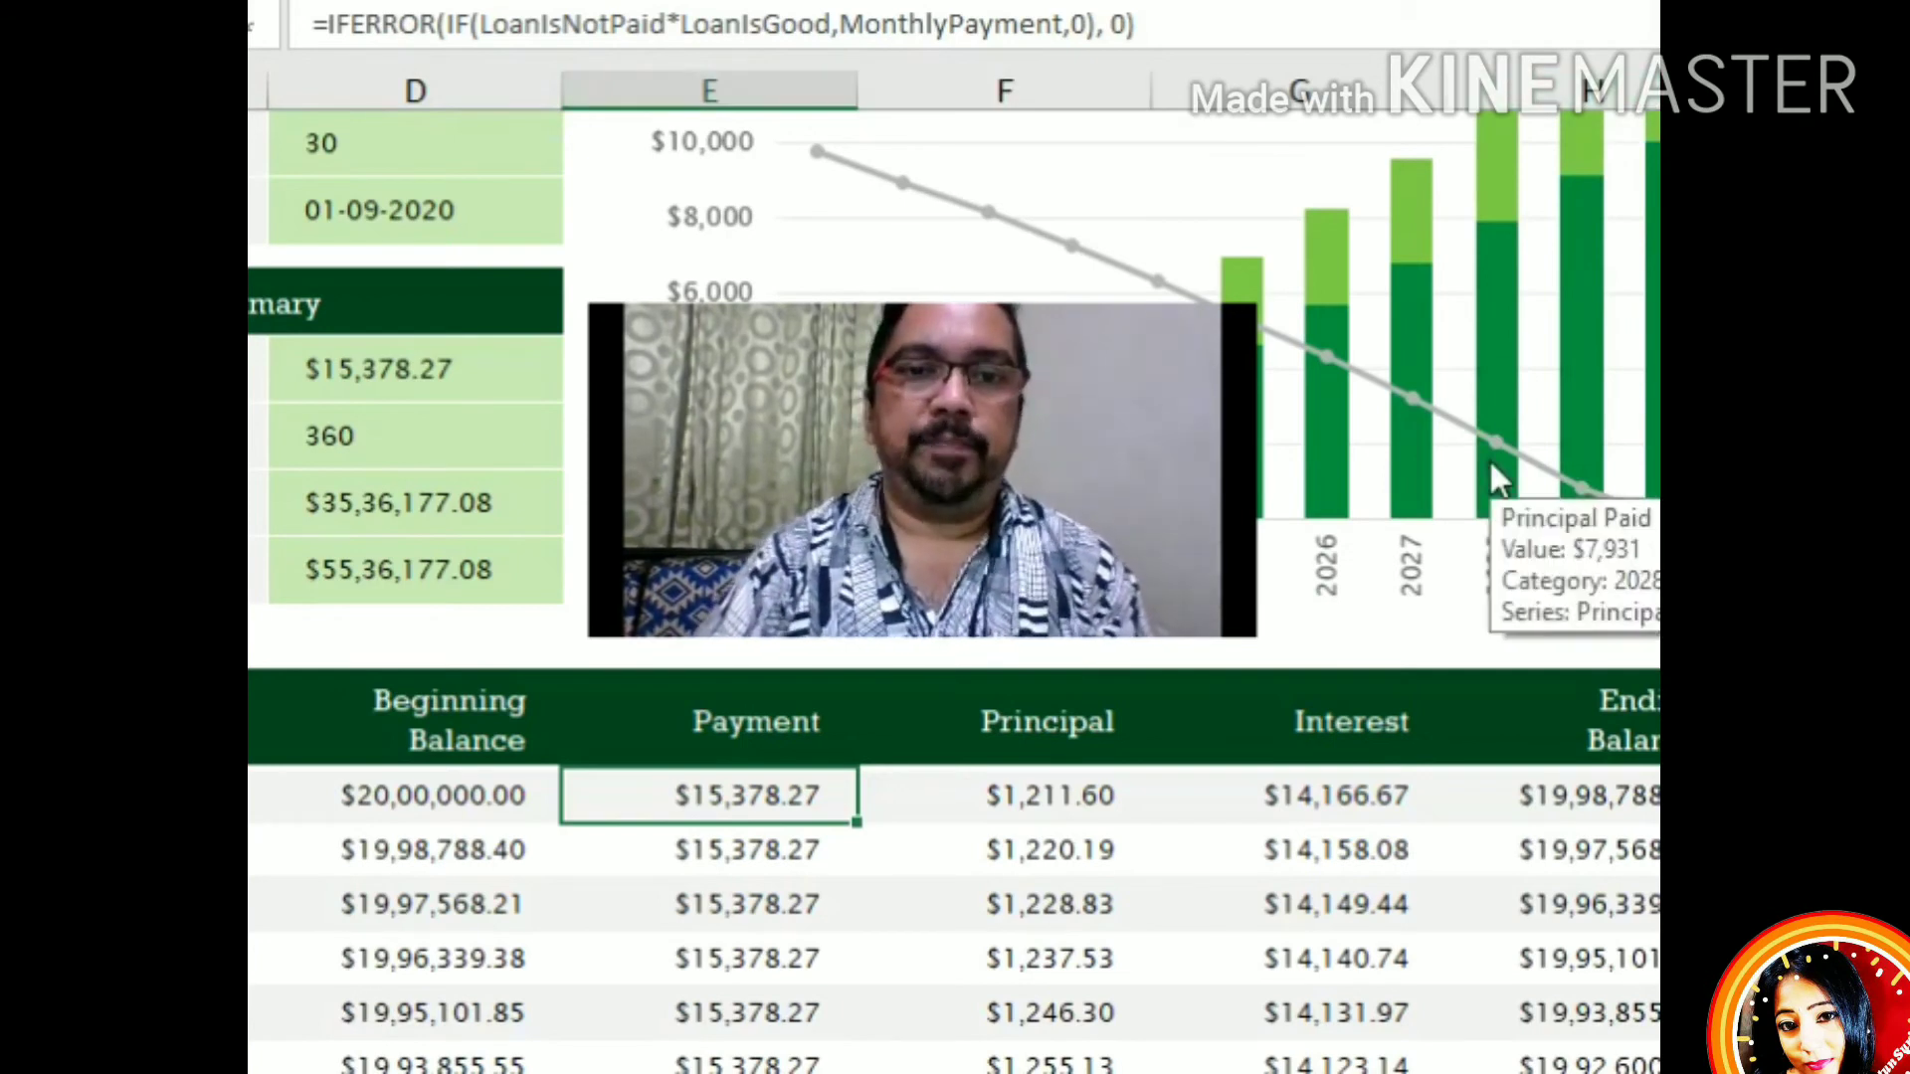
{"action": "left_click", "coordinate": [1100, 797]}
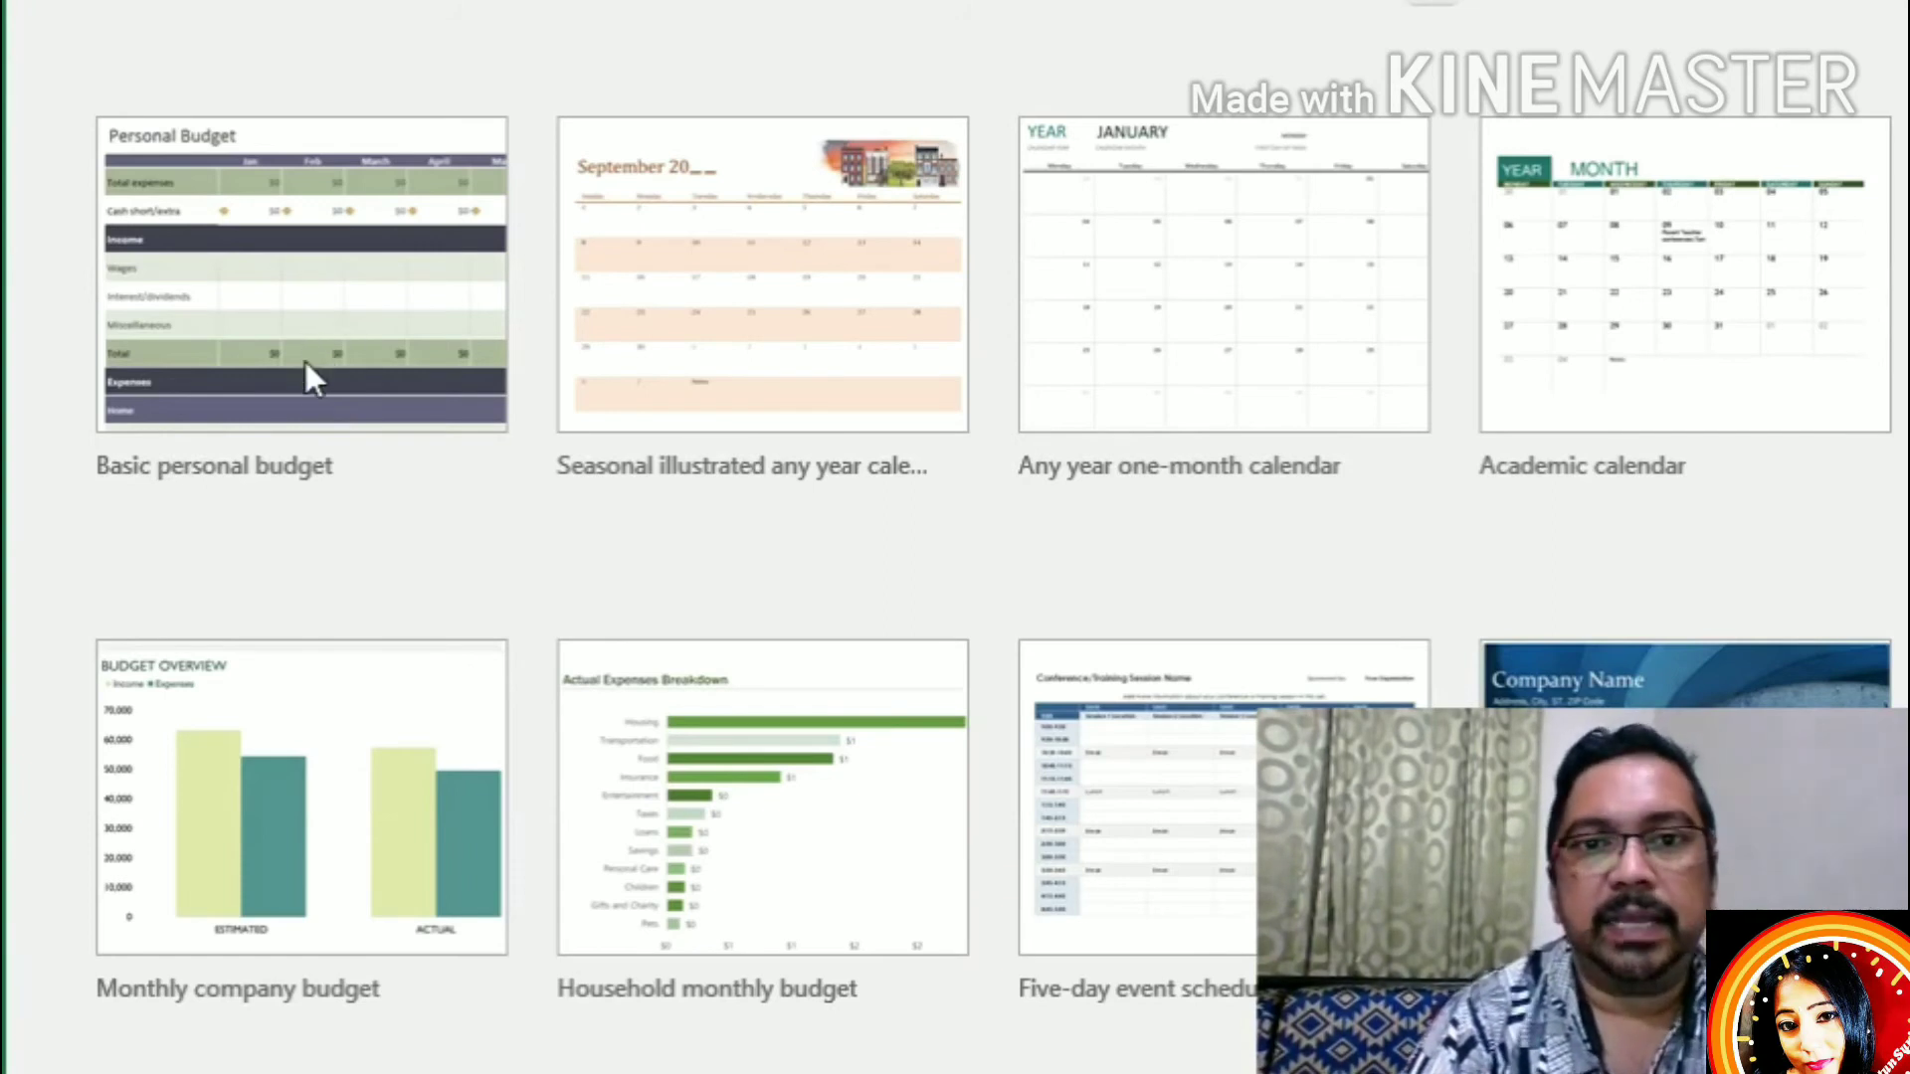
- Create a new workbook from the Basic personal budget template
{"action": "left_click", "coordinate": [284, 300]}
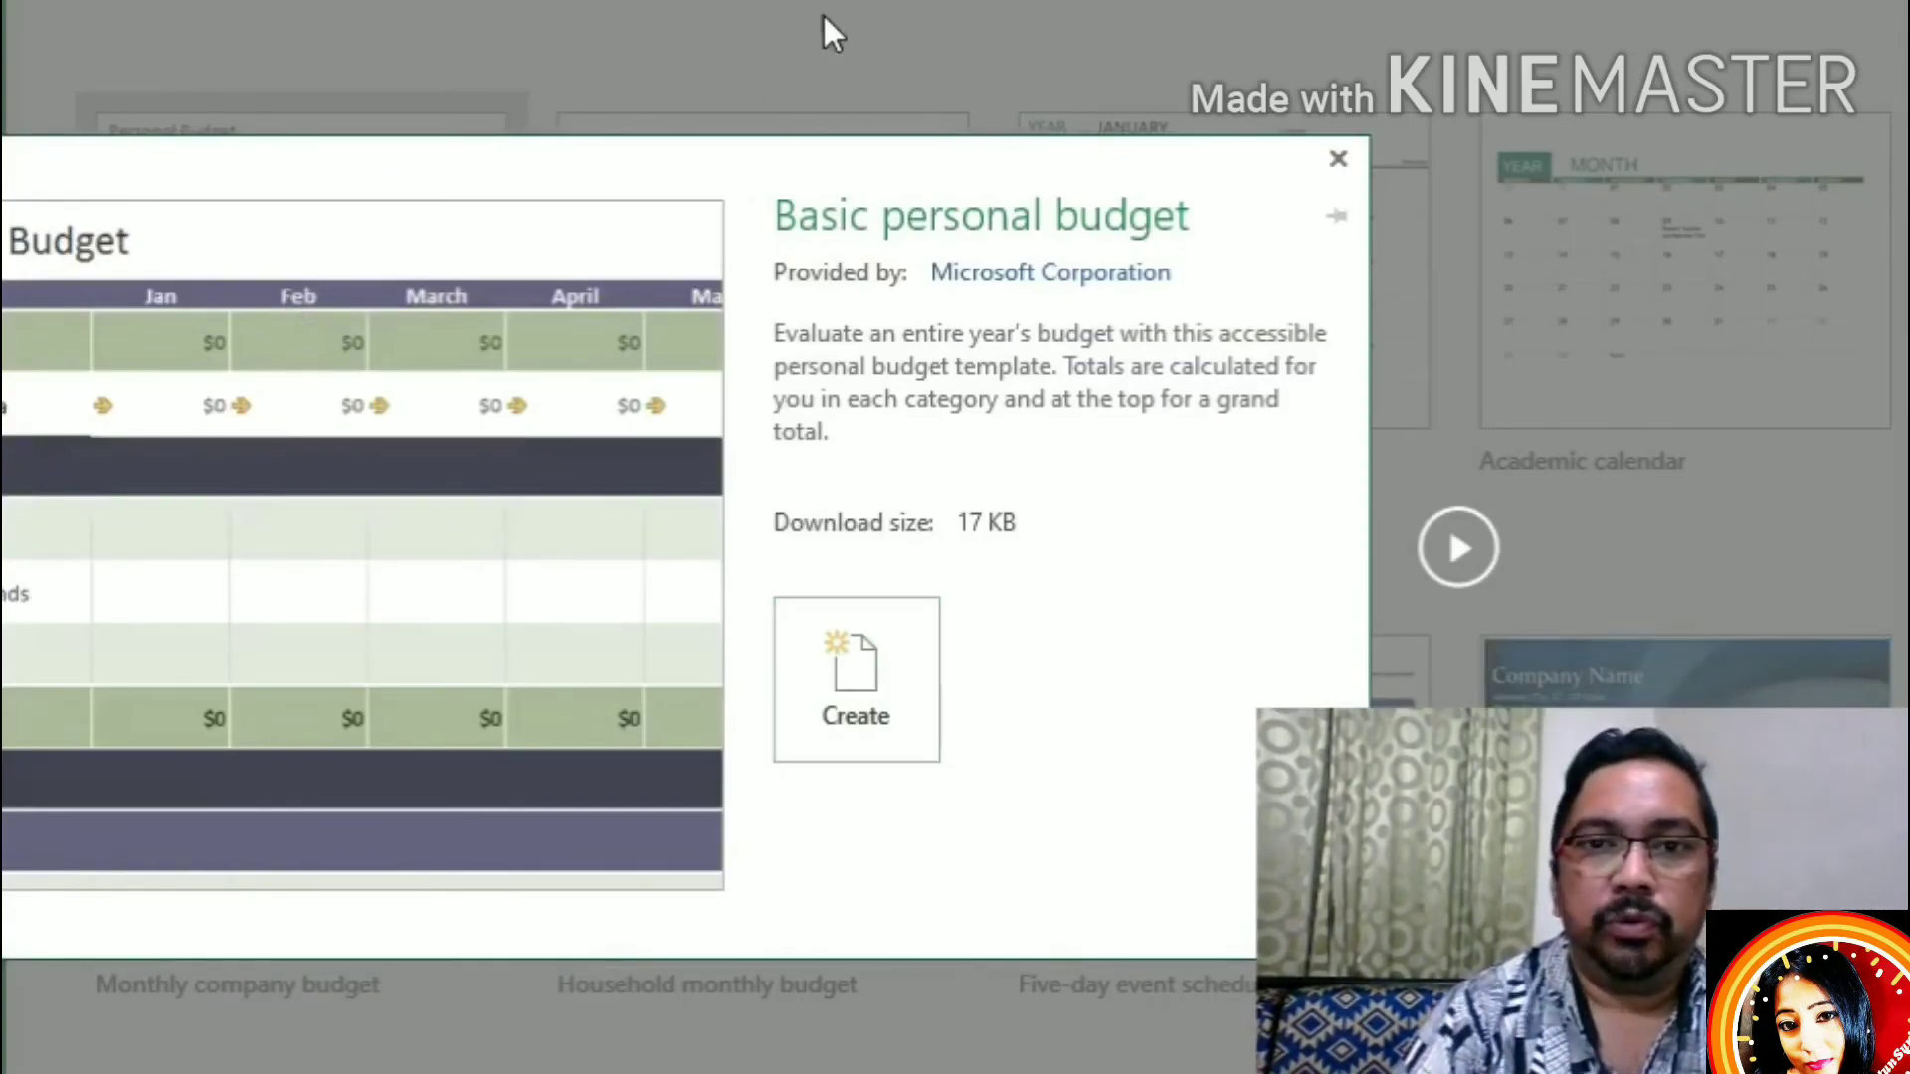
{"action": "left_click", "coordinate": [856, 688]}
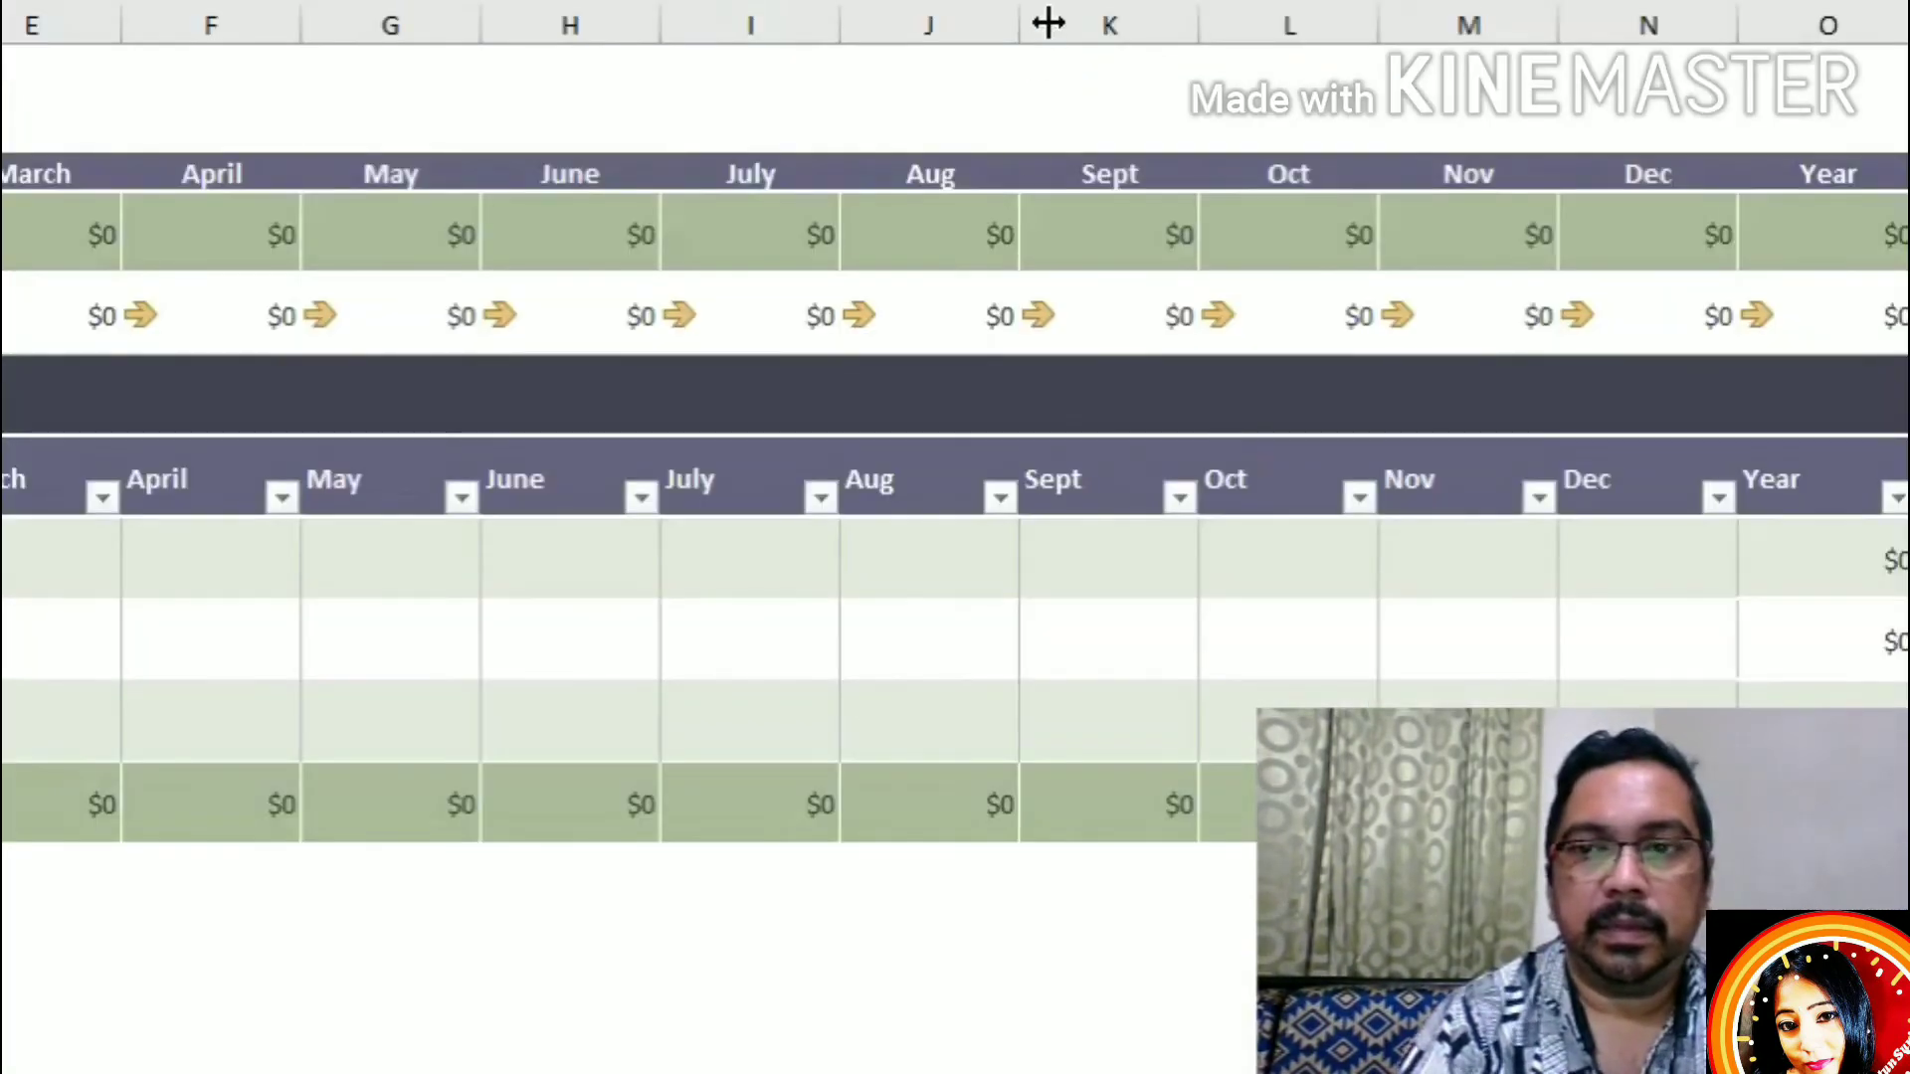
{"action": "mouse_move", "coordinate": [1523, 850]}
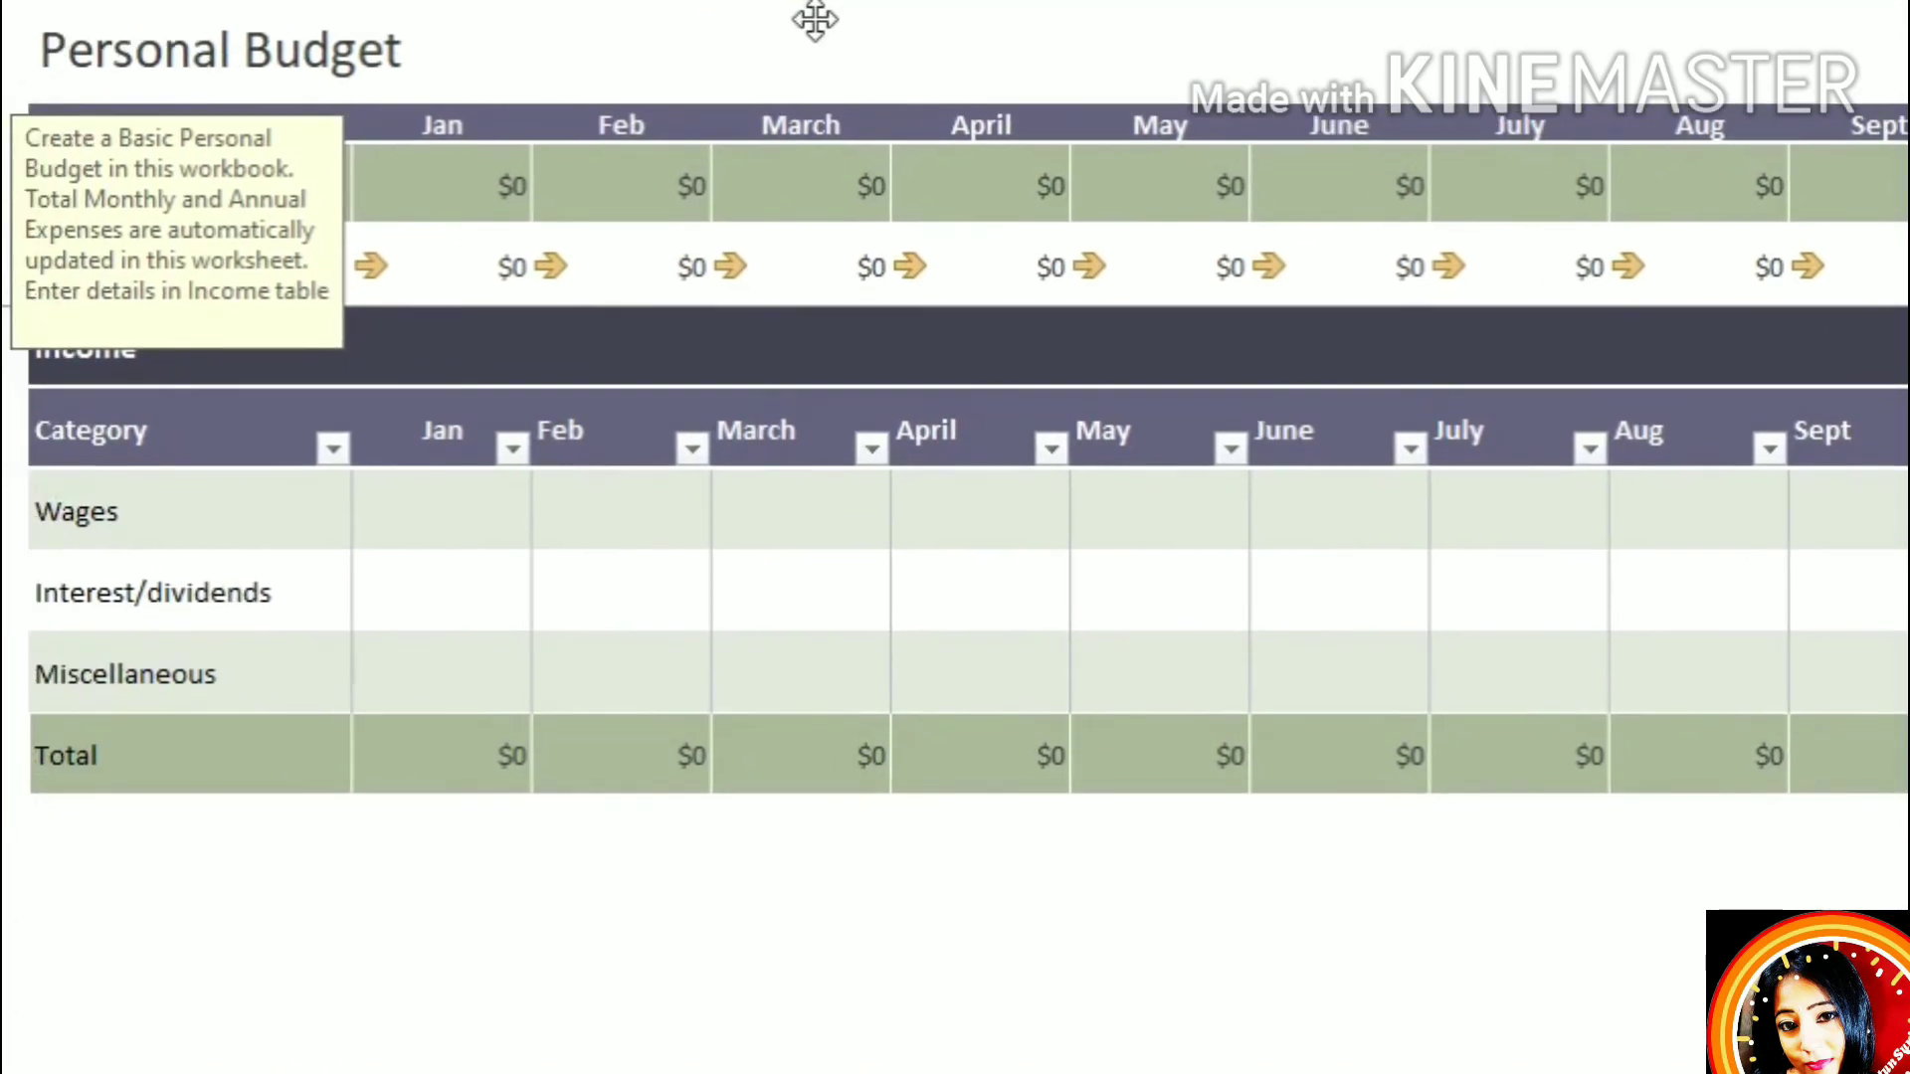
- Inspect the Cash short/extra and Total expenses rows of the personal budget and read their cell notes
{"action": "left_click", "coordinate": [602, 271]}
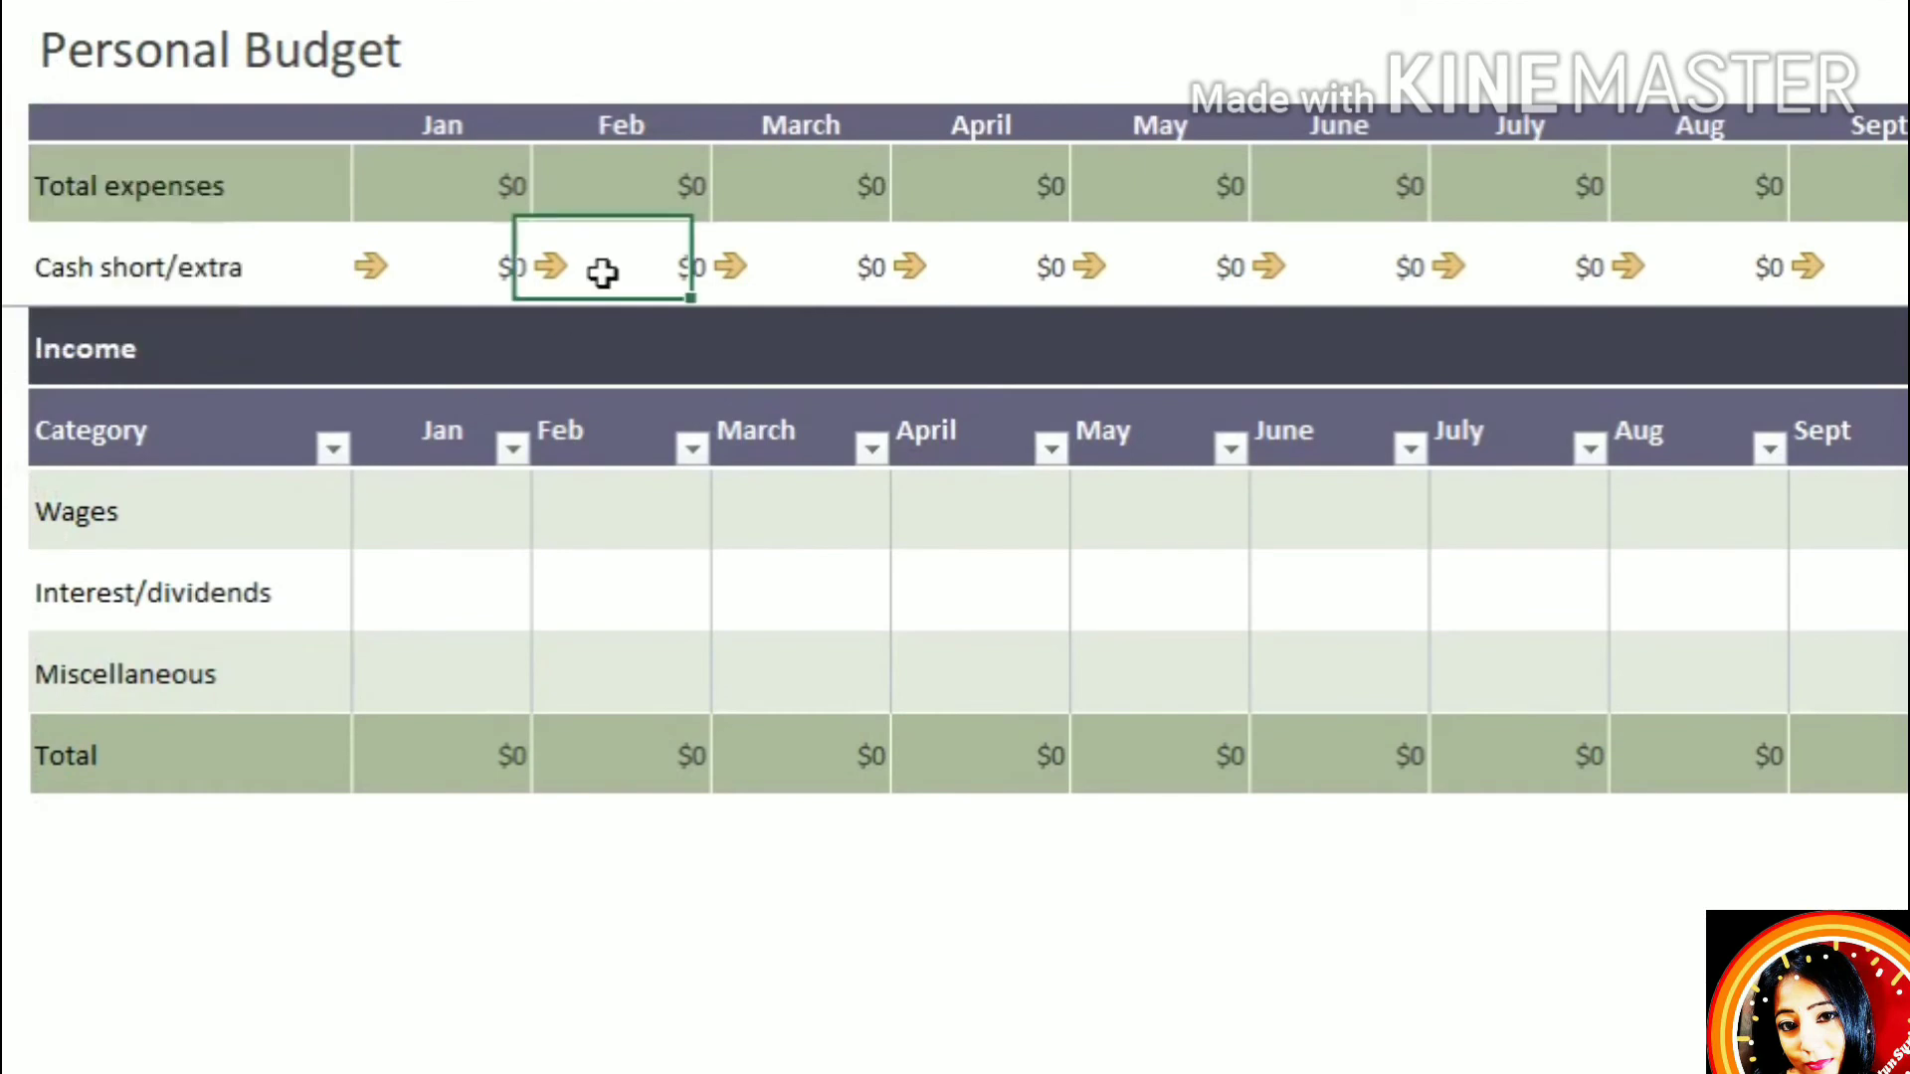
{"action": "left_click", "coordinate": [85, 290]}
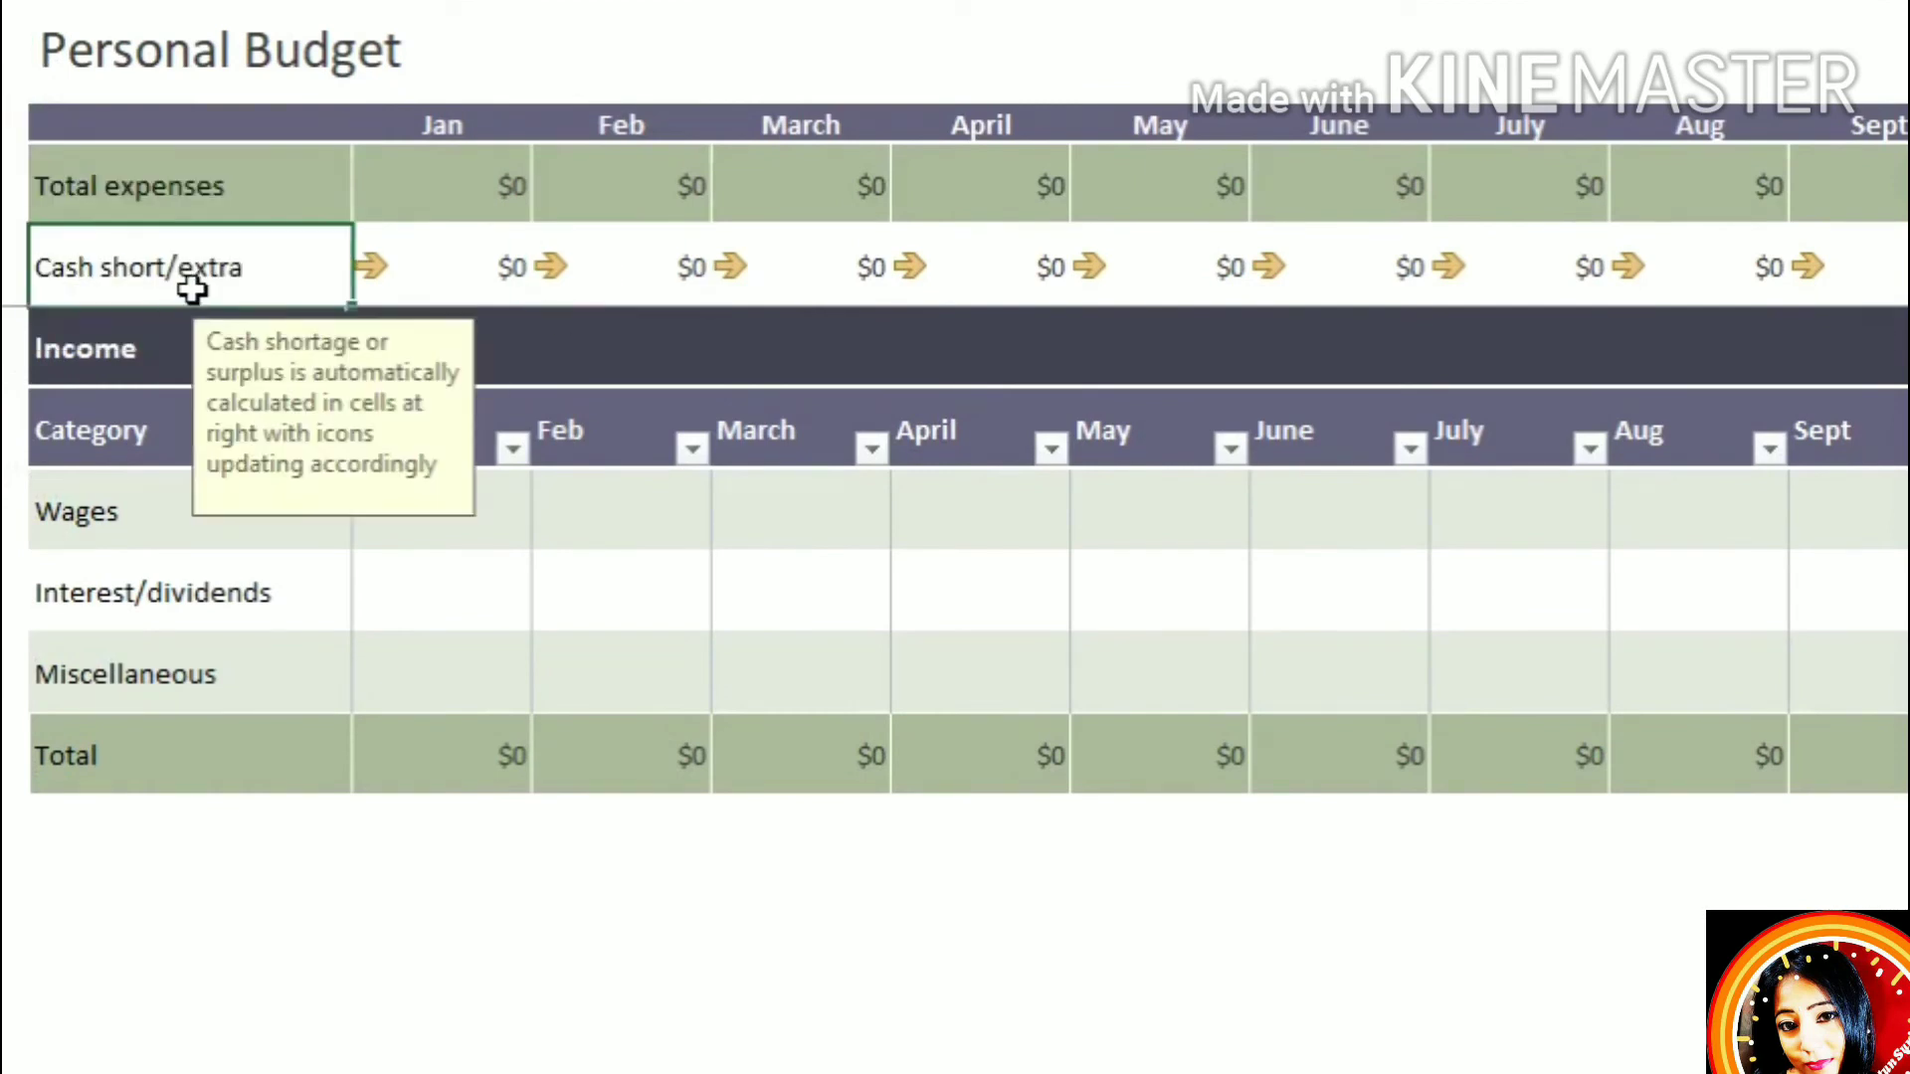
{"action": "left_click", "coordinate": [206, 195]}
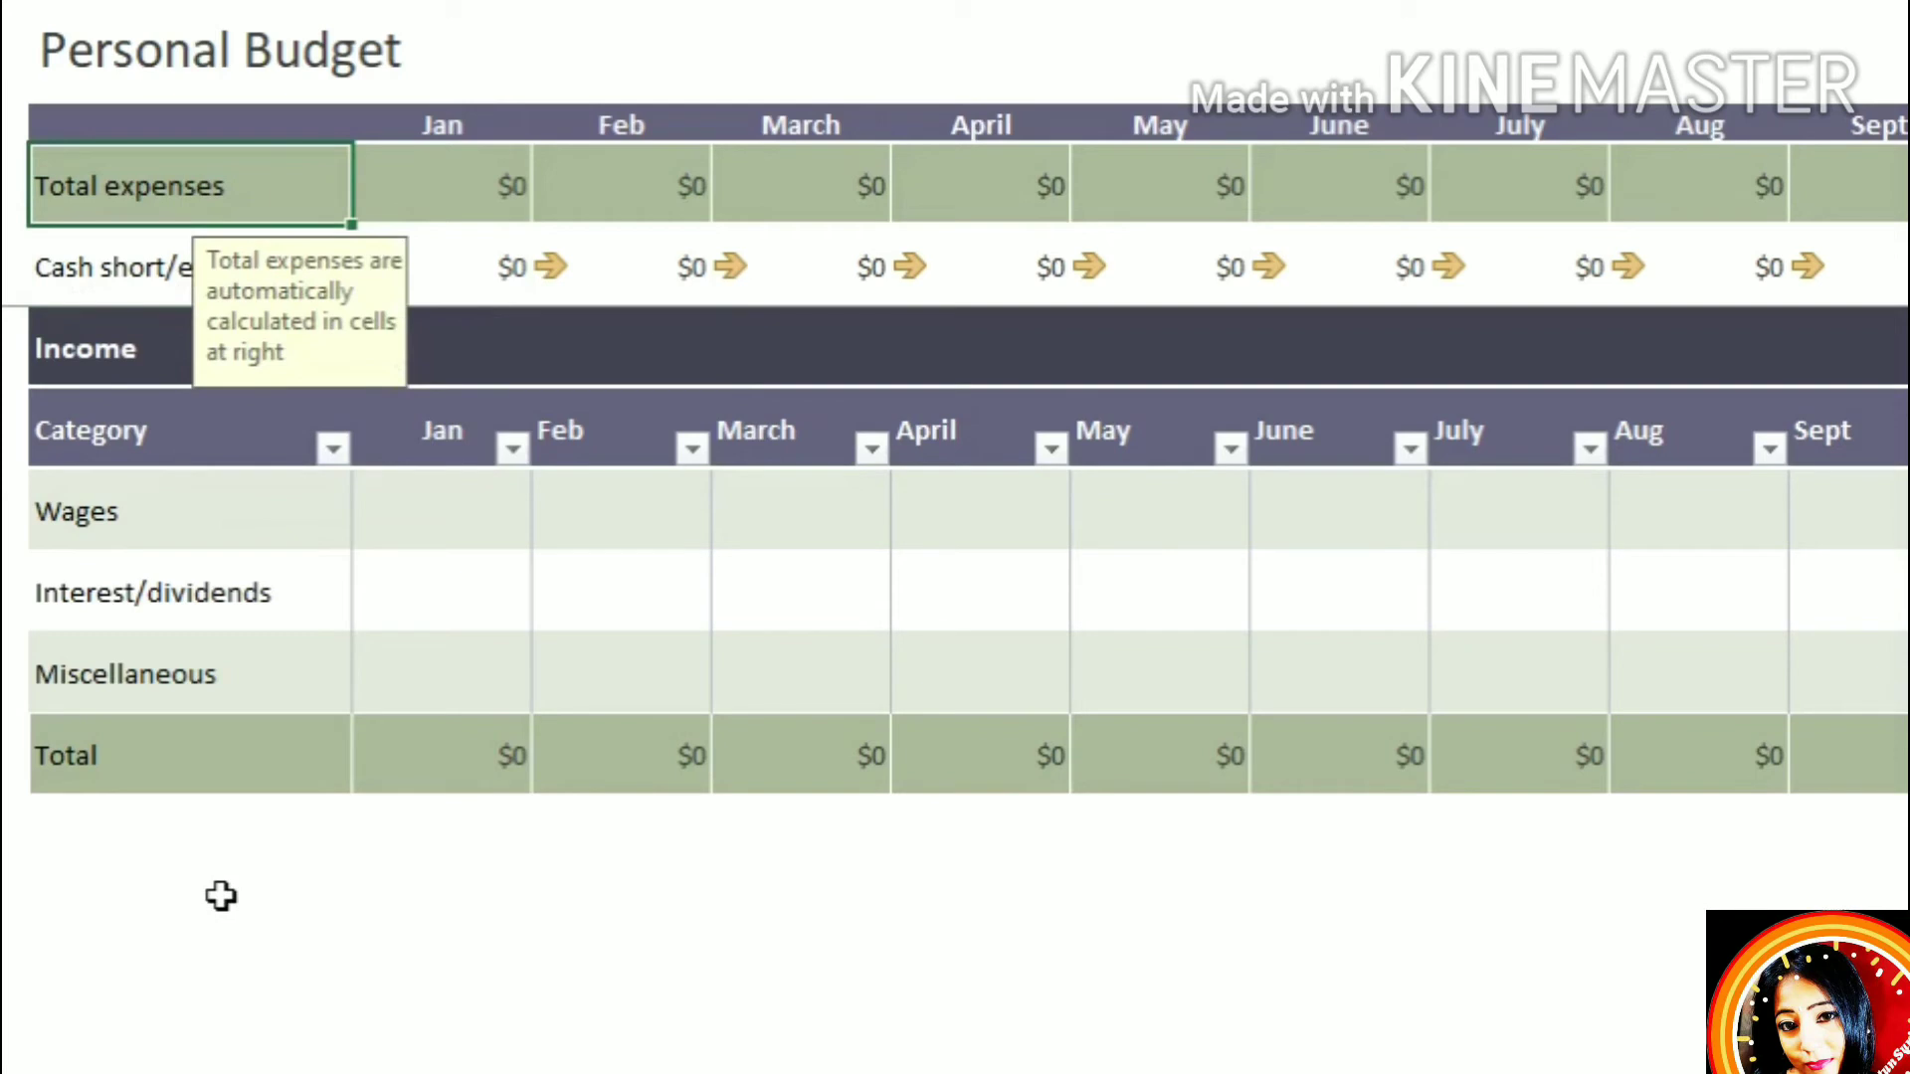
- Try entering 10000 beside the Income heading in the January column, and clear the entry again
{"action": "left_click", "coordinate": [161, 519]}
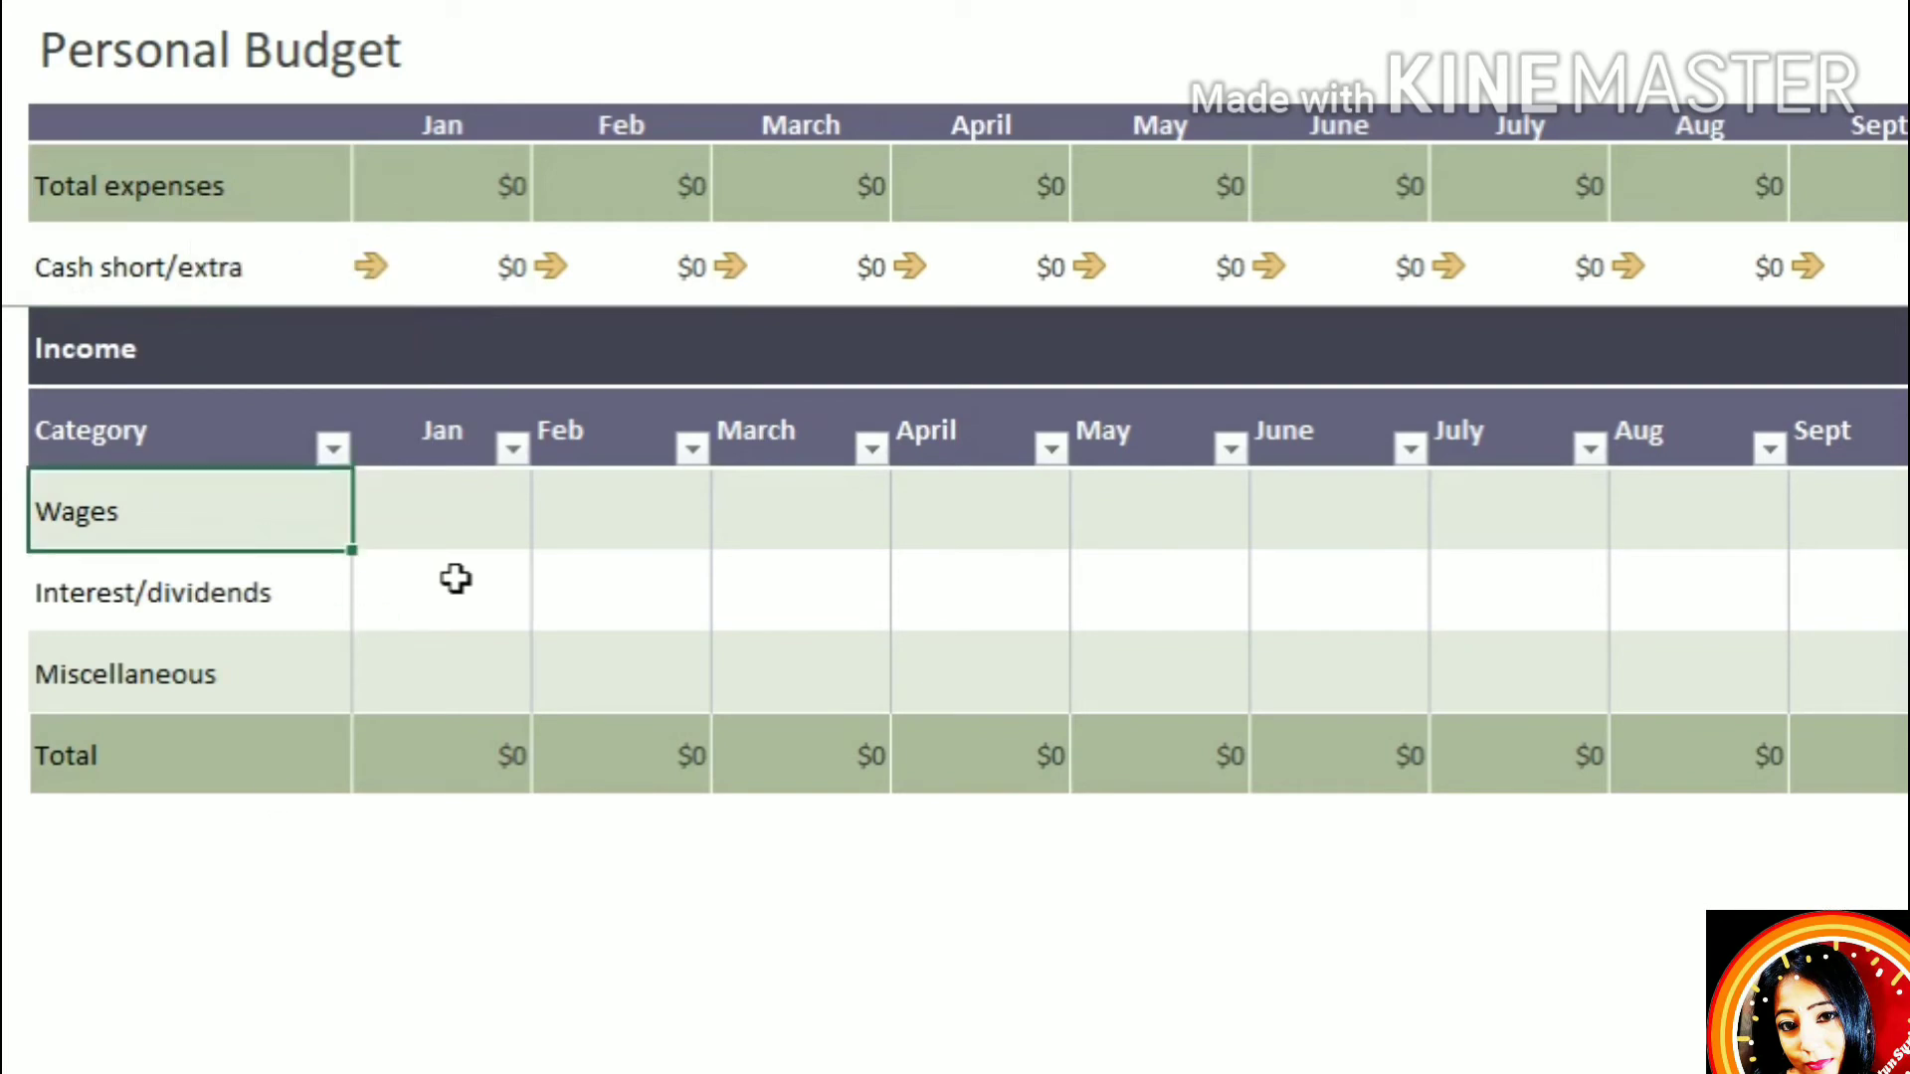
{"action": "left_click", "coordinate": [196, 392]}
{"action": "left_click", "coordinate": [199, 374]}
{"action": "left_click", "coordinate": [479, 364]}
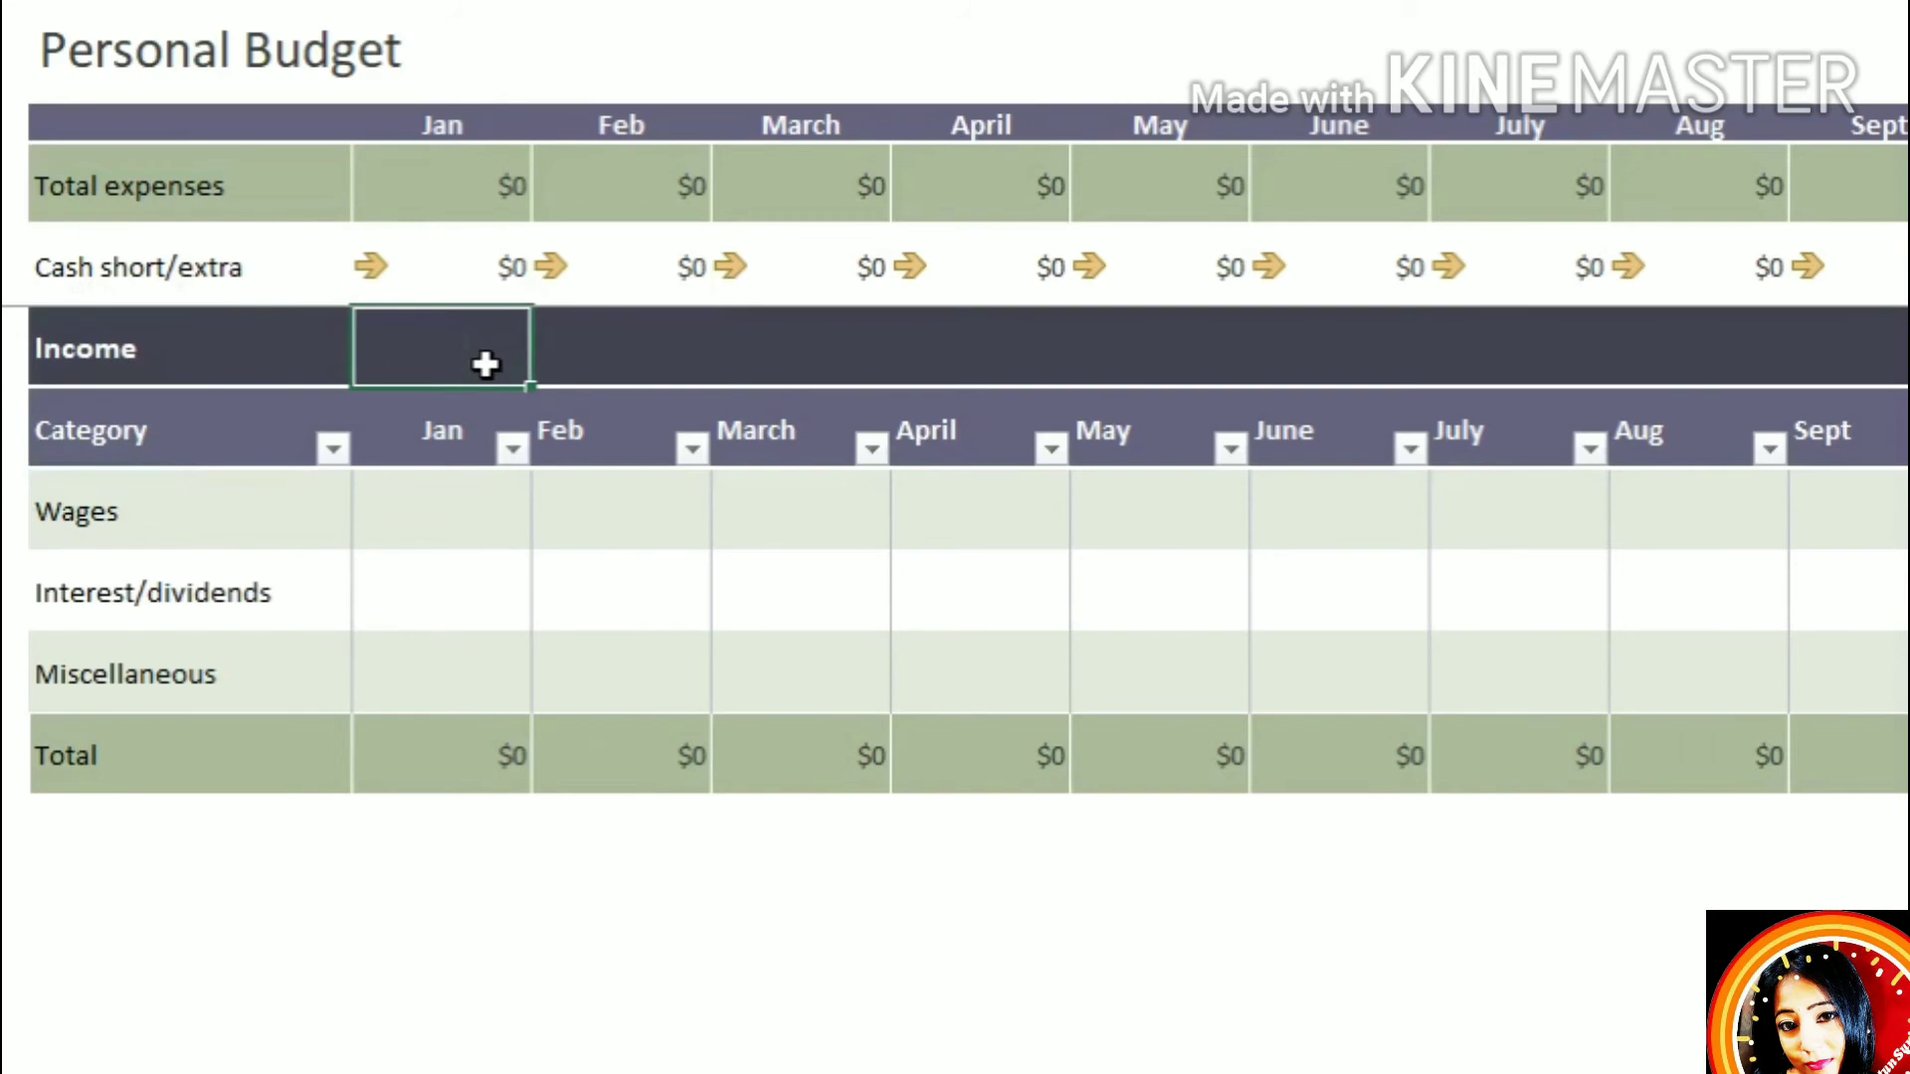
{"action": "left_click", "coordinate": [833, 418]}
{"action": "left_click", "coordinate": [506, 362]}
{"action": "type", "text": "10000"}
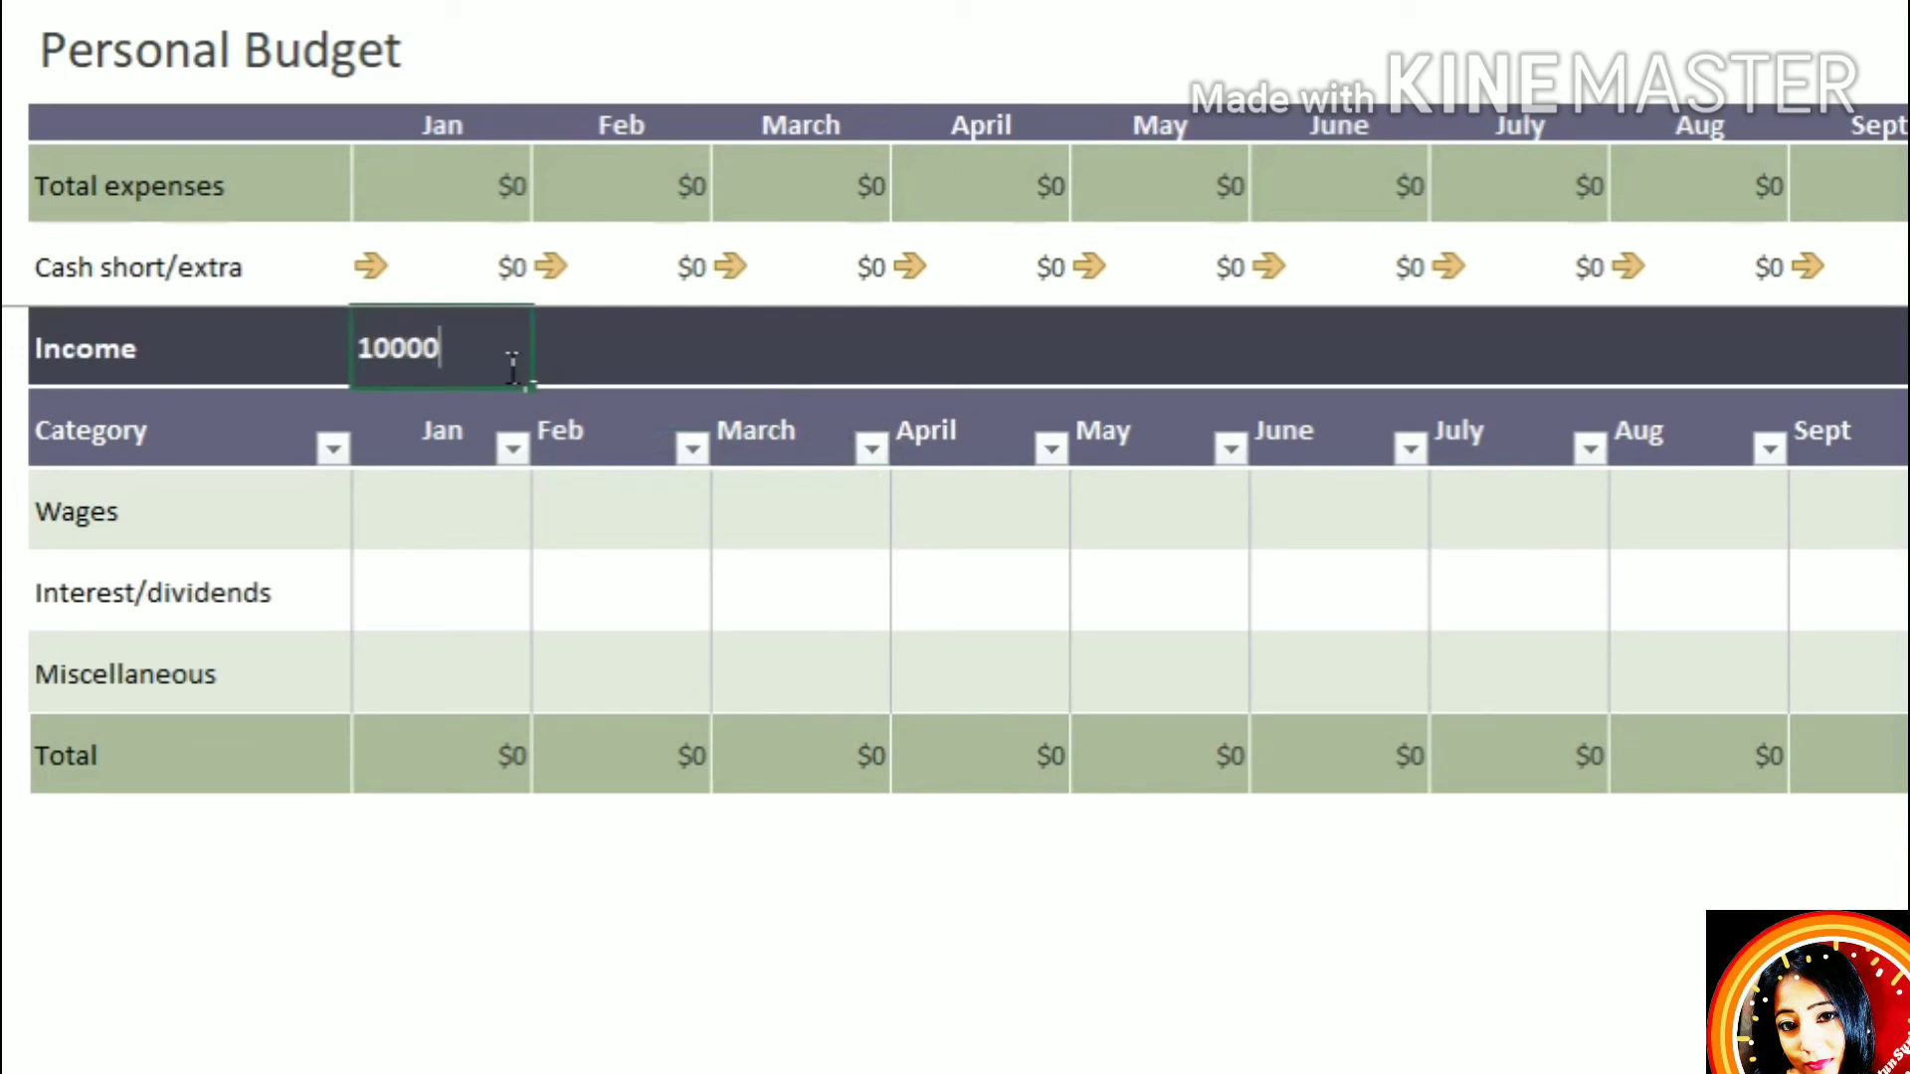
{"action": "left_click", "coordinate": [612, 492]}
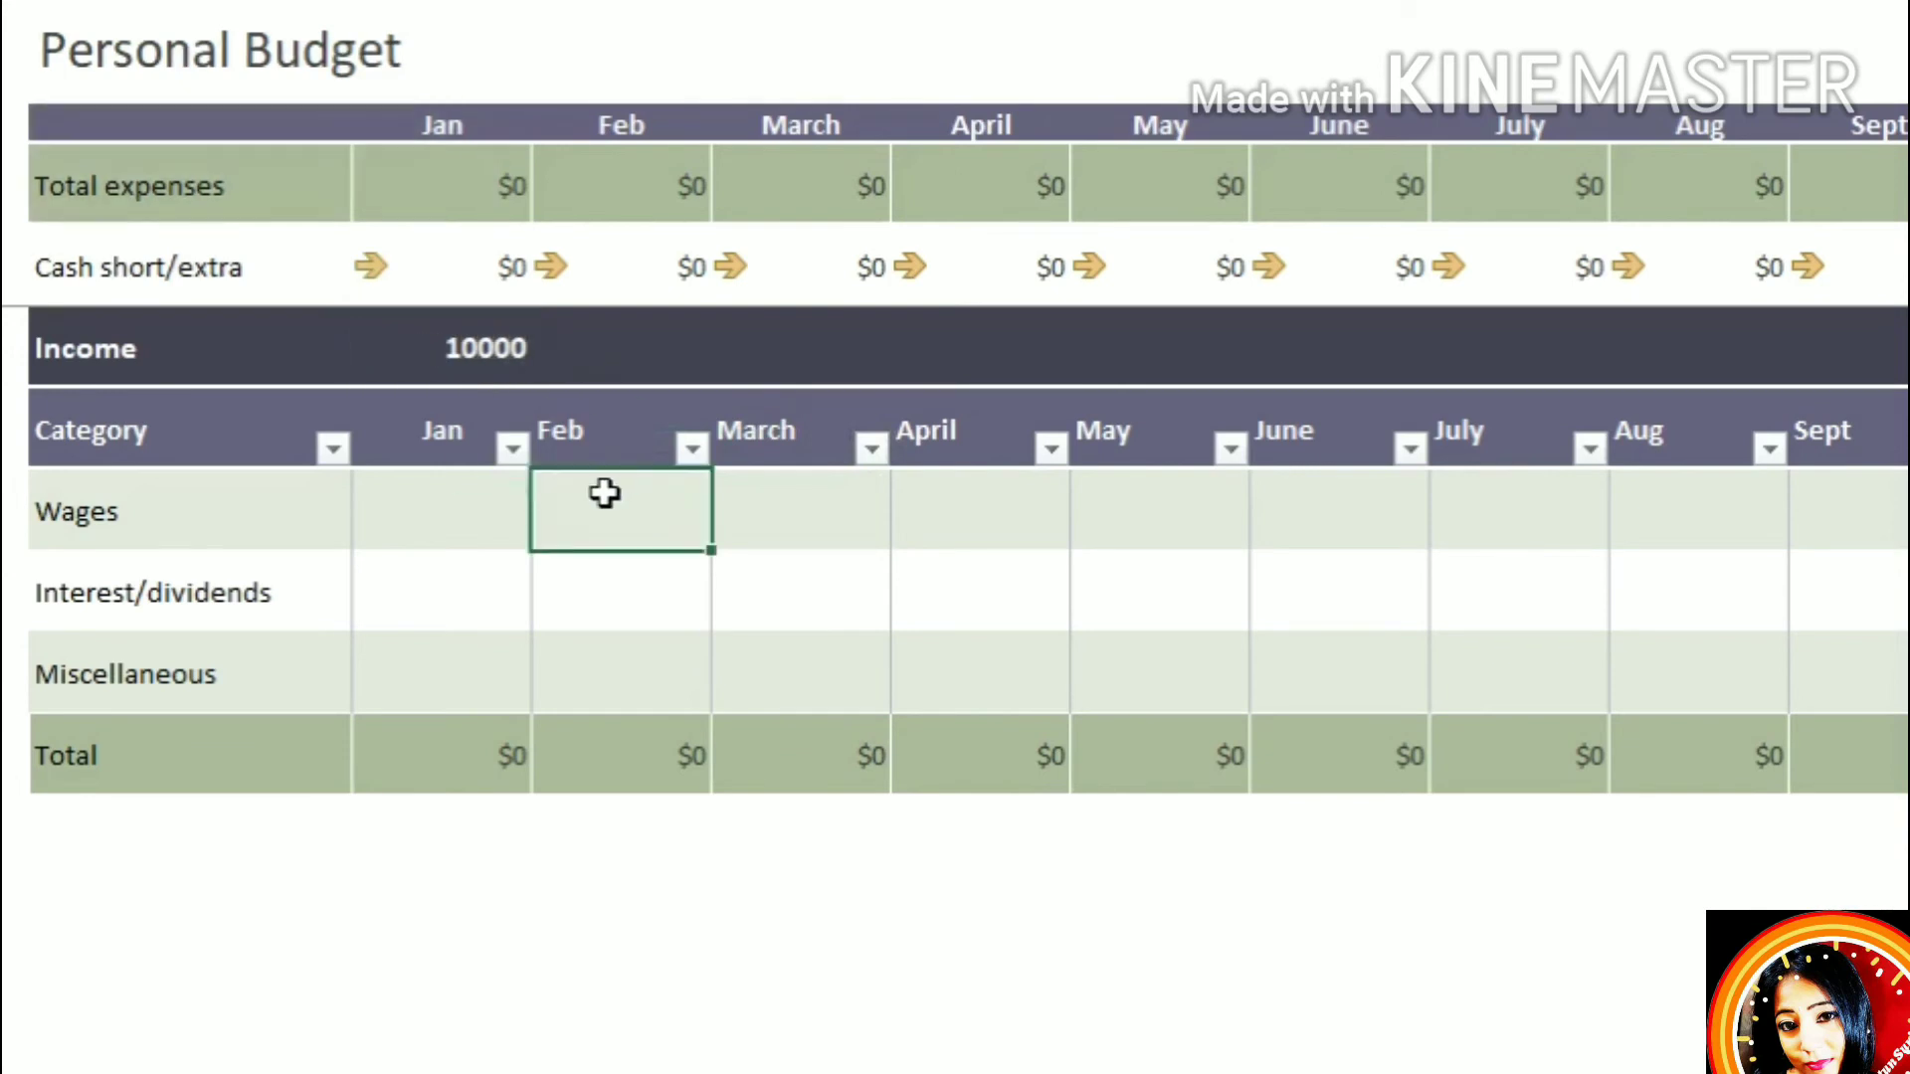
{"action": "left_click", "coordinate": [491, 326]}
{"action": "key", "text": "Delete"}
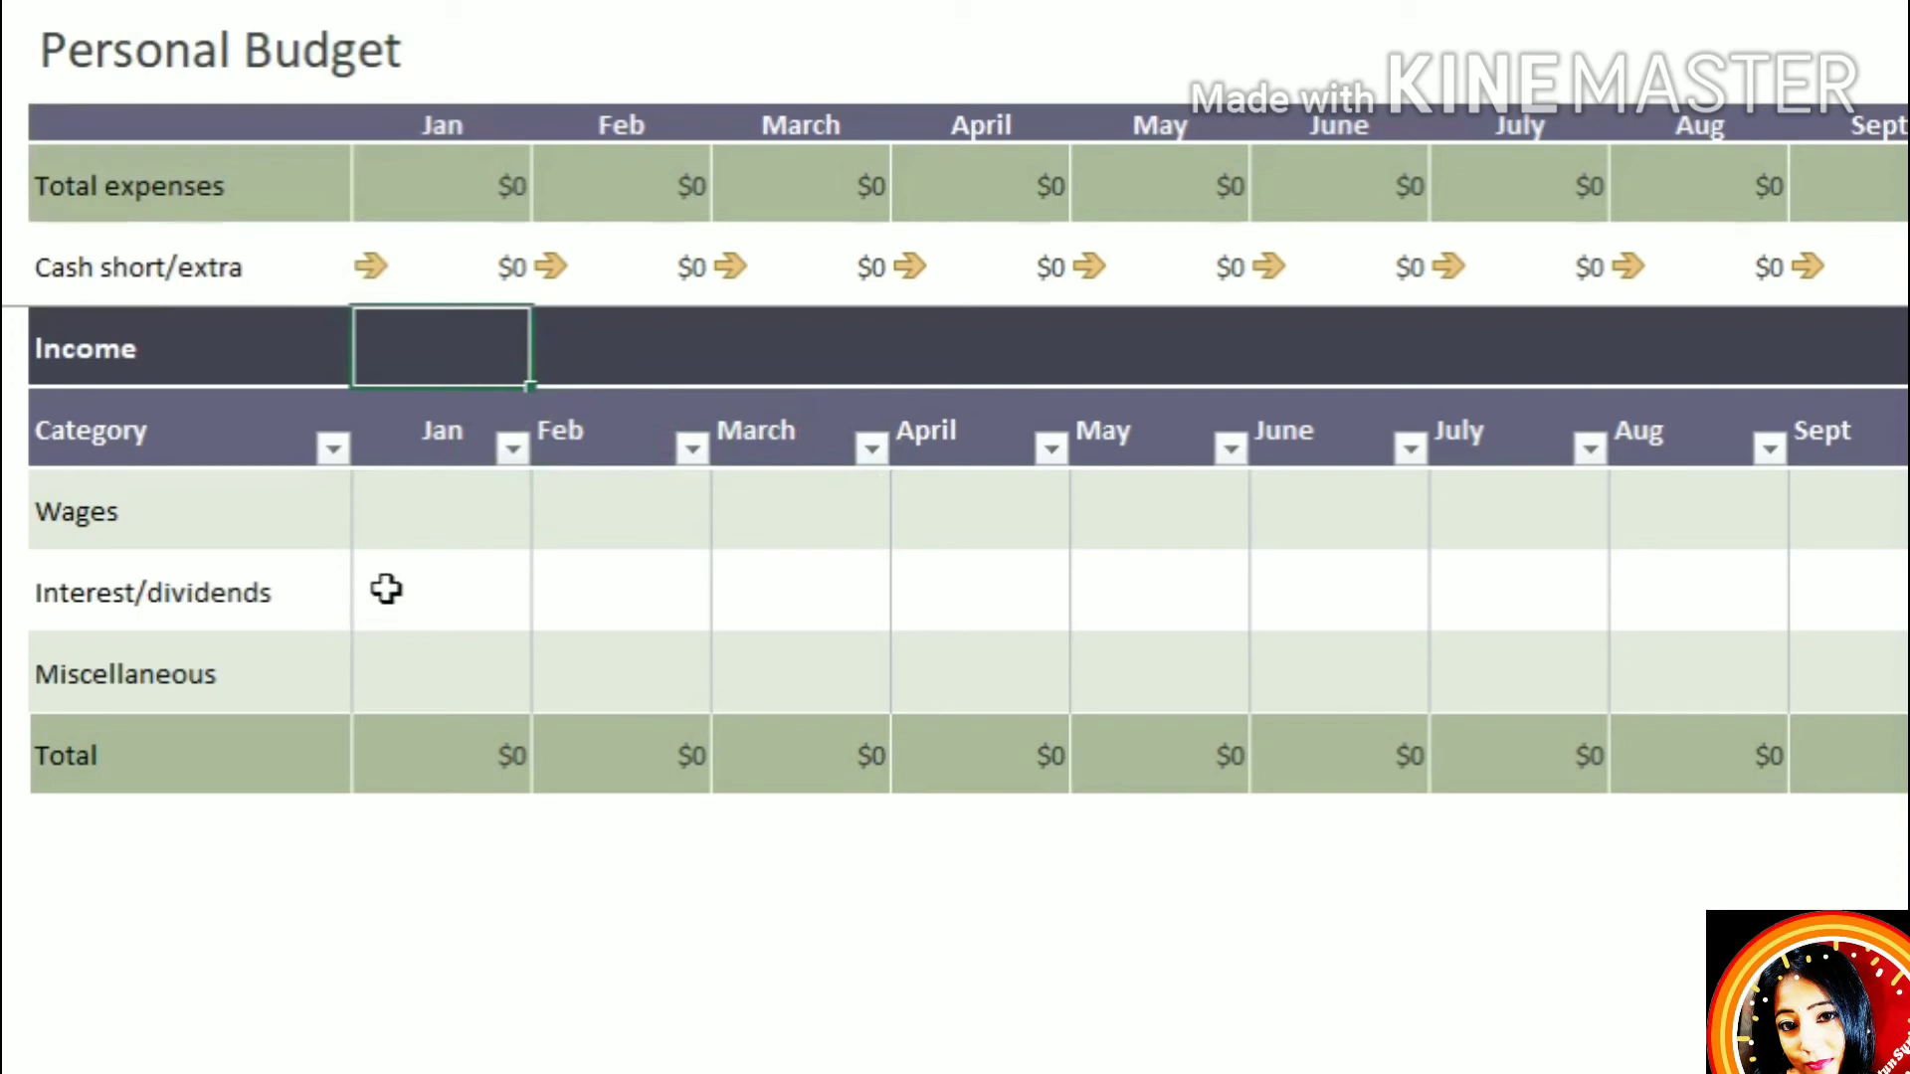
- Enter 10000 as the January amount for Wages in the Income table
{"action": "left_click", "coordinate": [431, 542]}
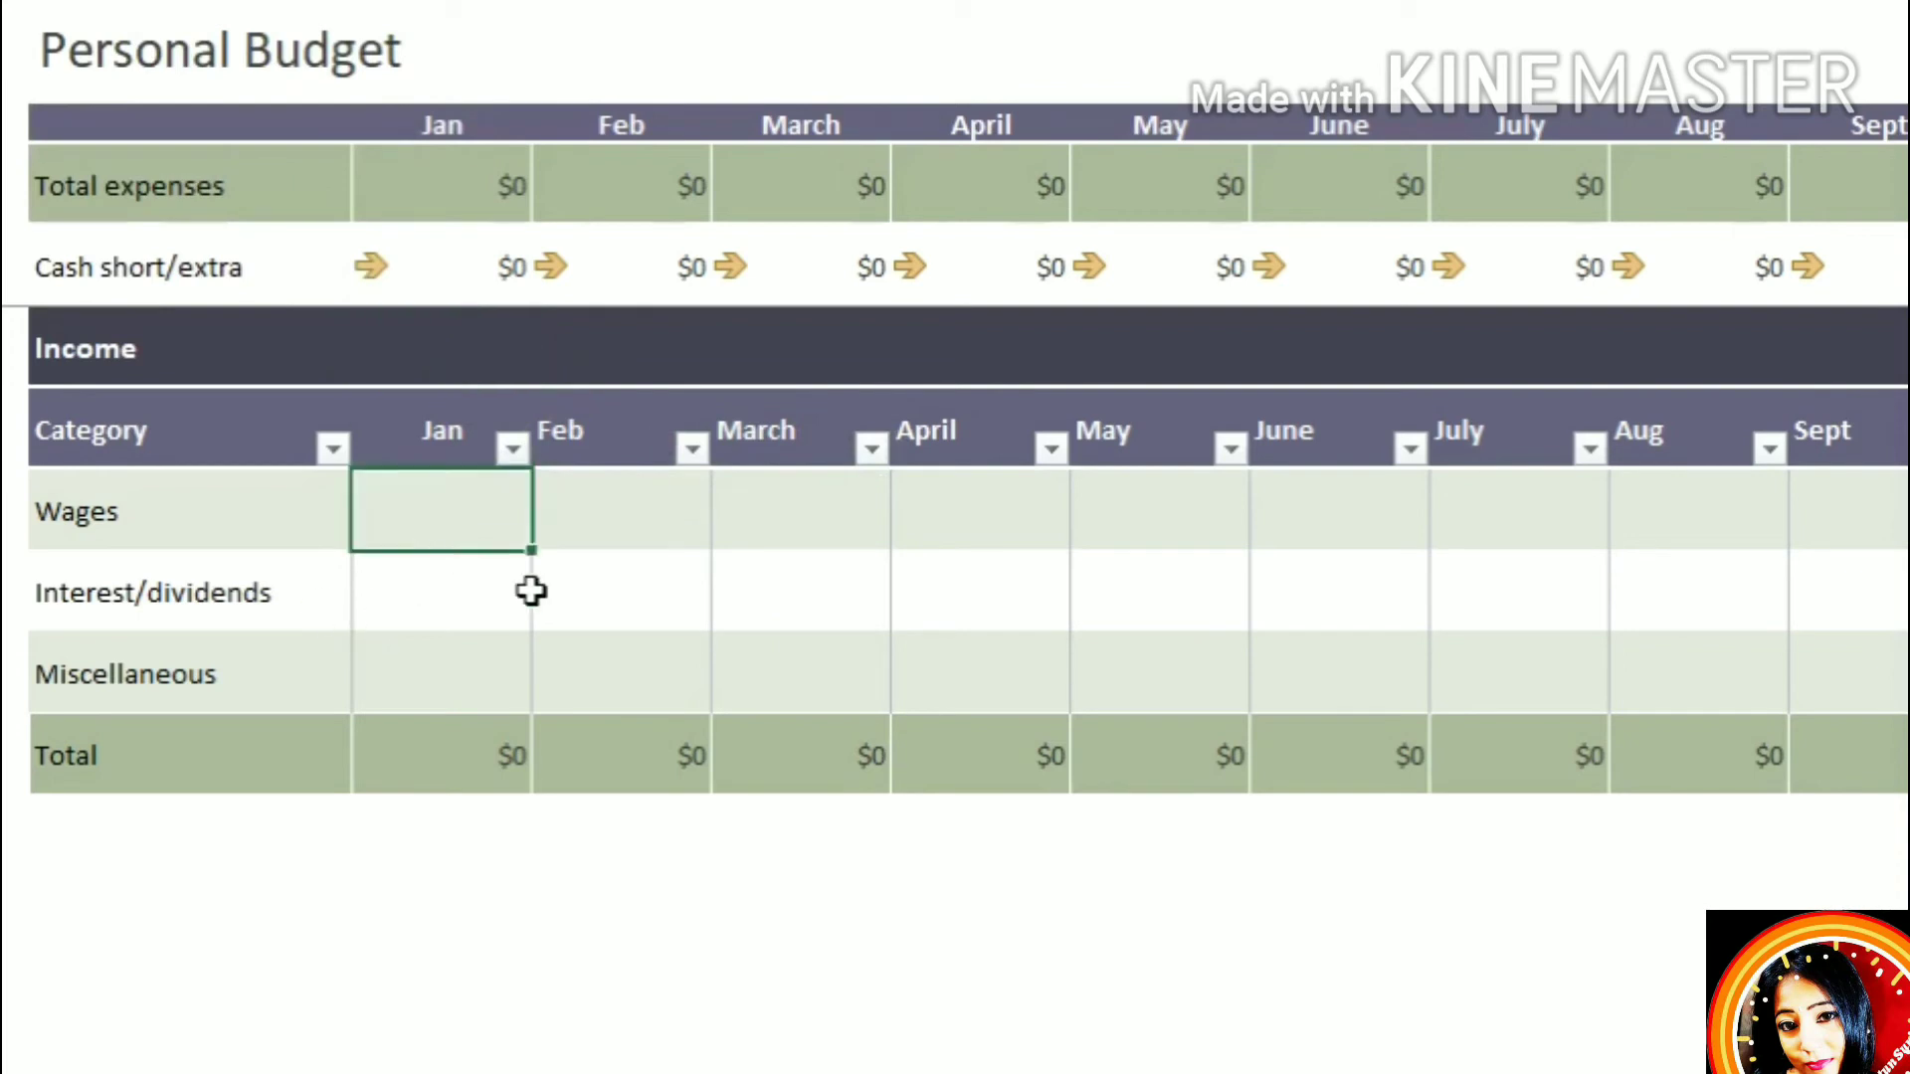
{"action": "left_click", "coordinate": [448, 627]}
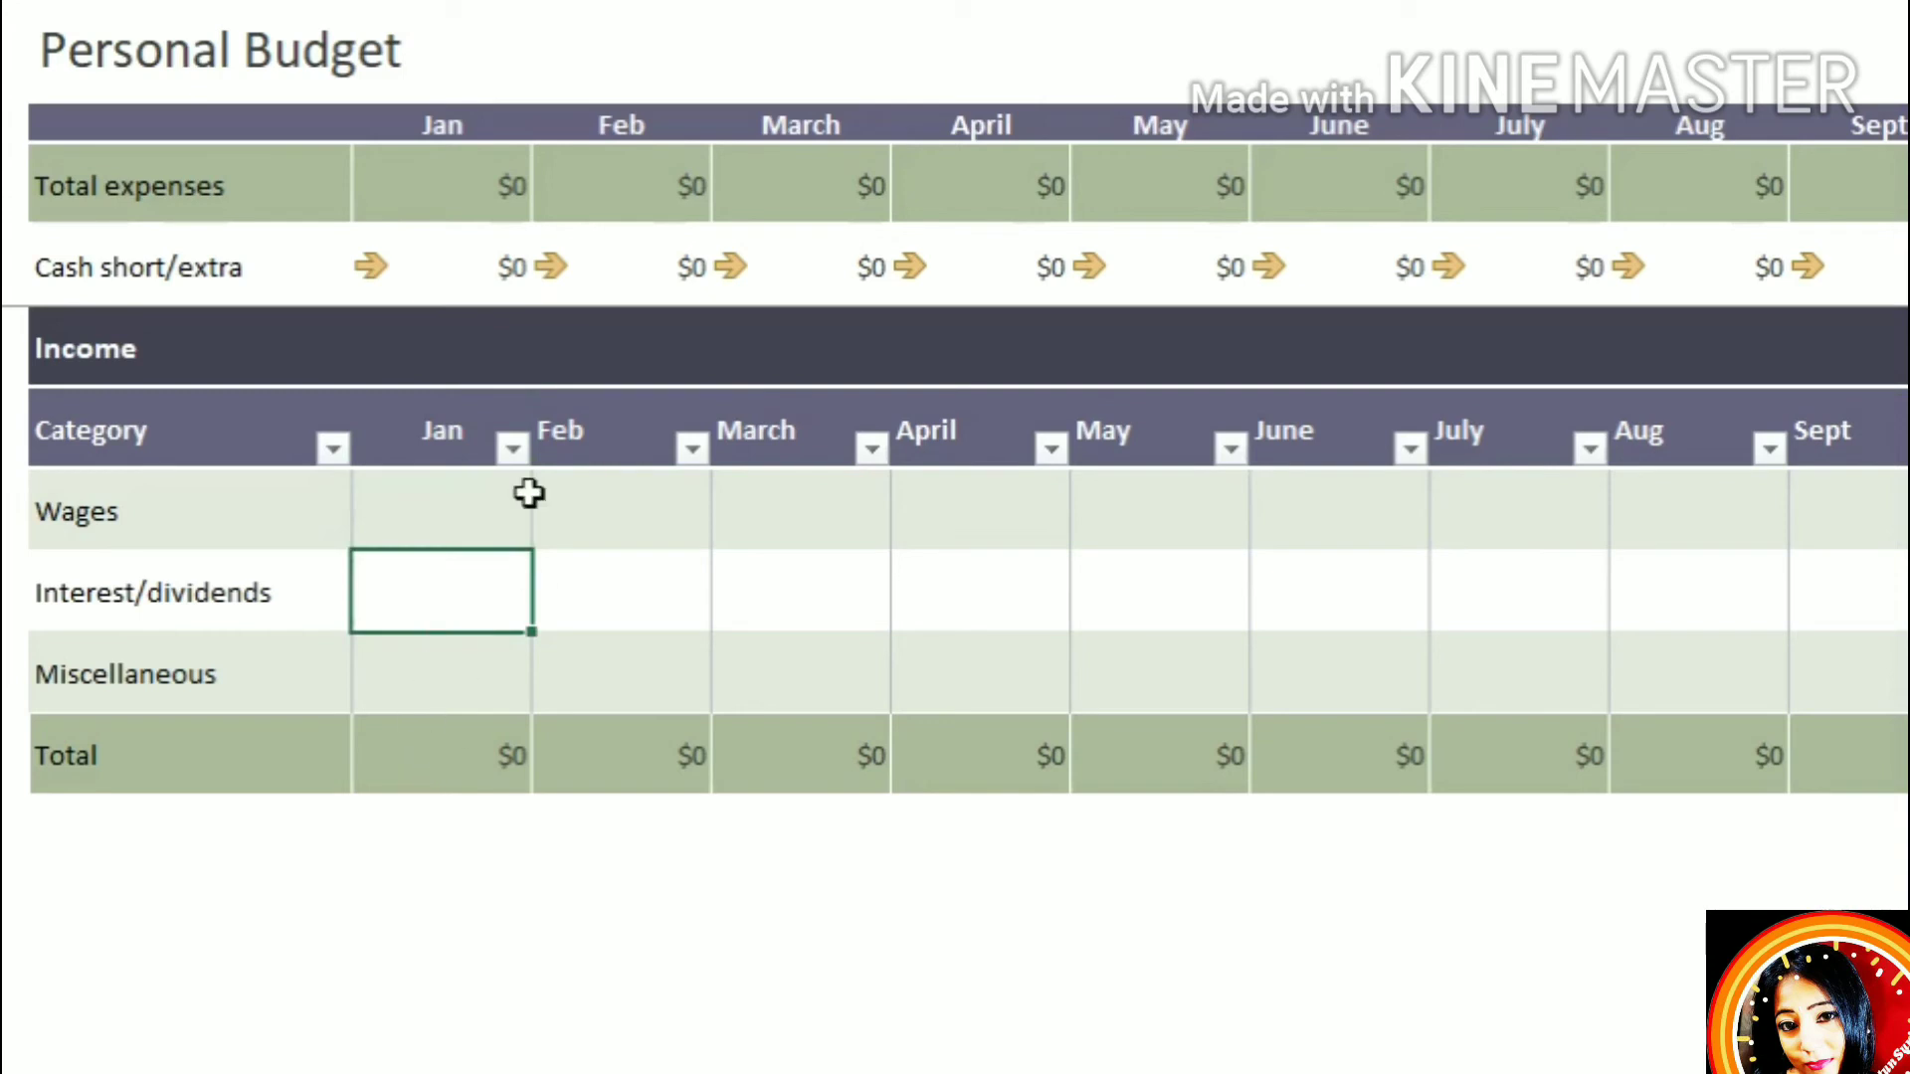
{"action": "left_click", "coordinate": [495, 192]}
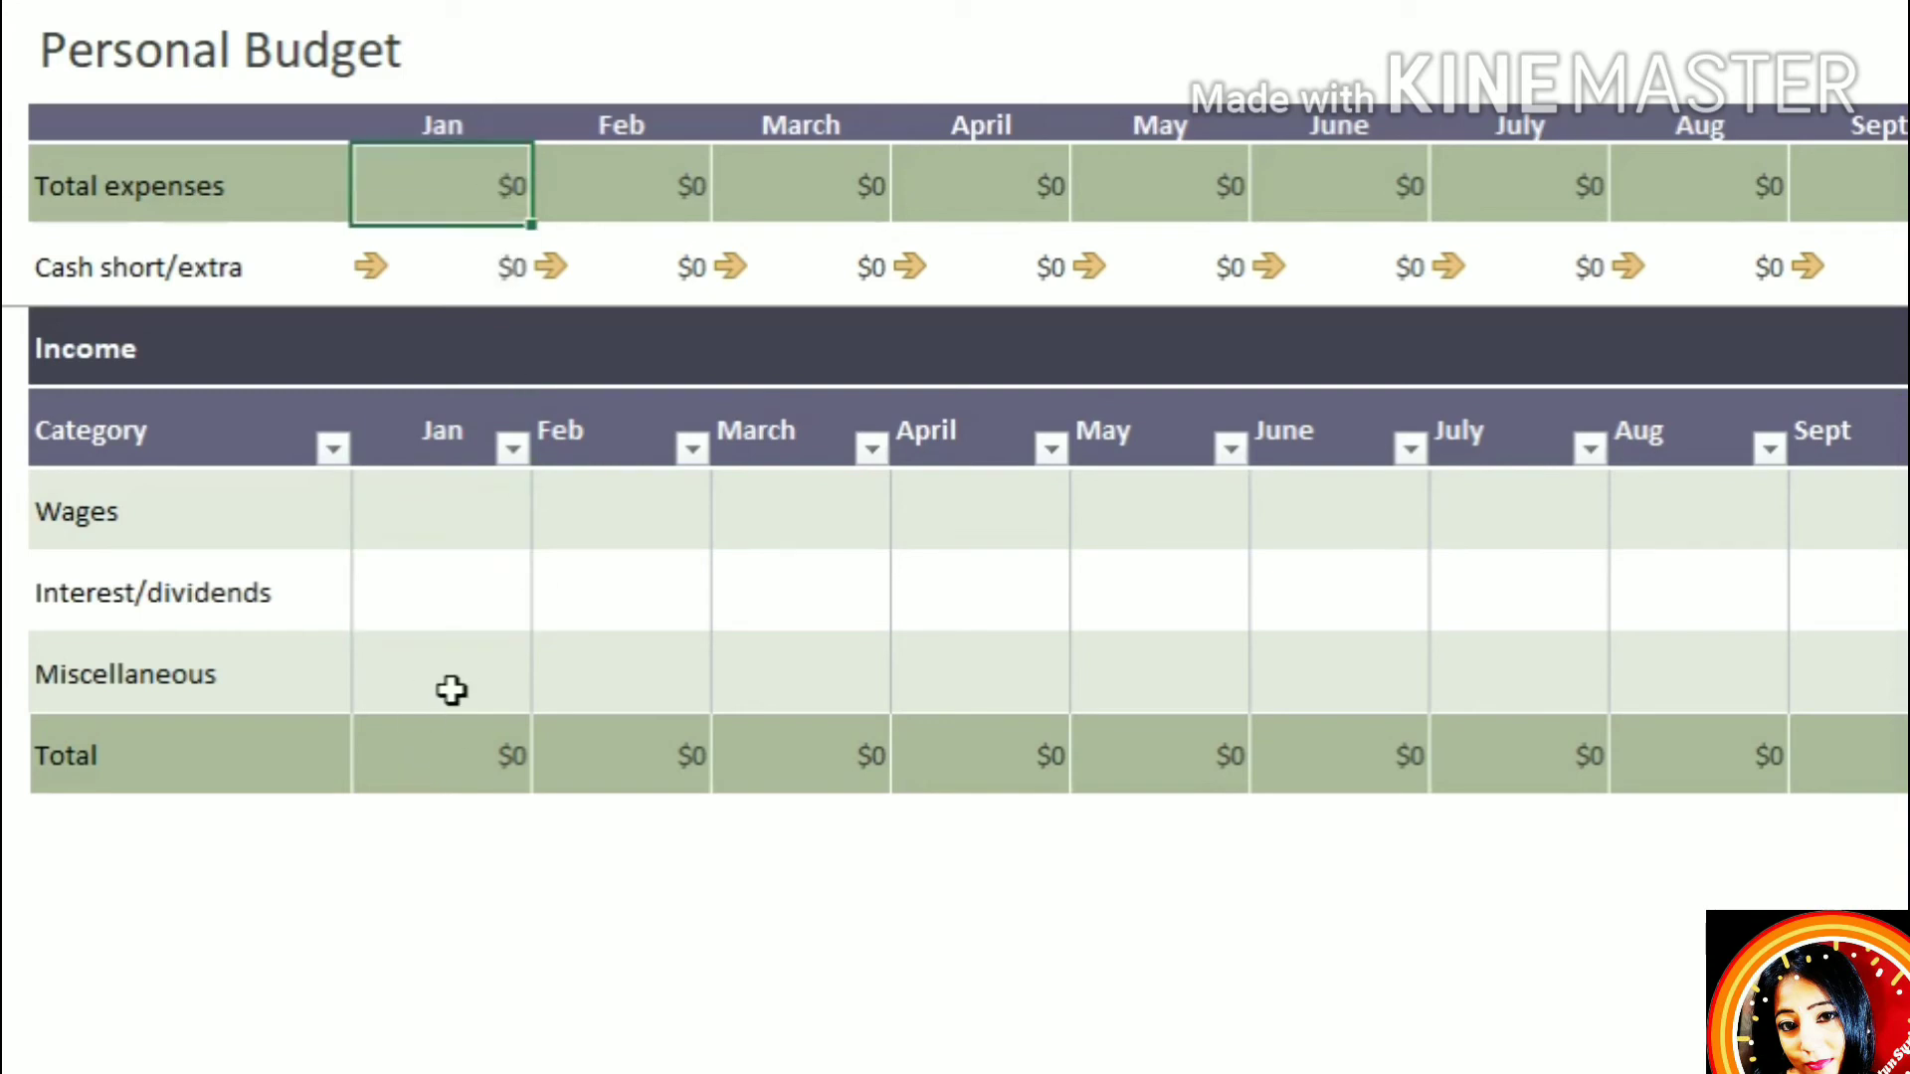
{"action": "left_click", "coordinate": [494, 617]}
{"action": "left_click", "coordinate": [493, 694]}
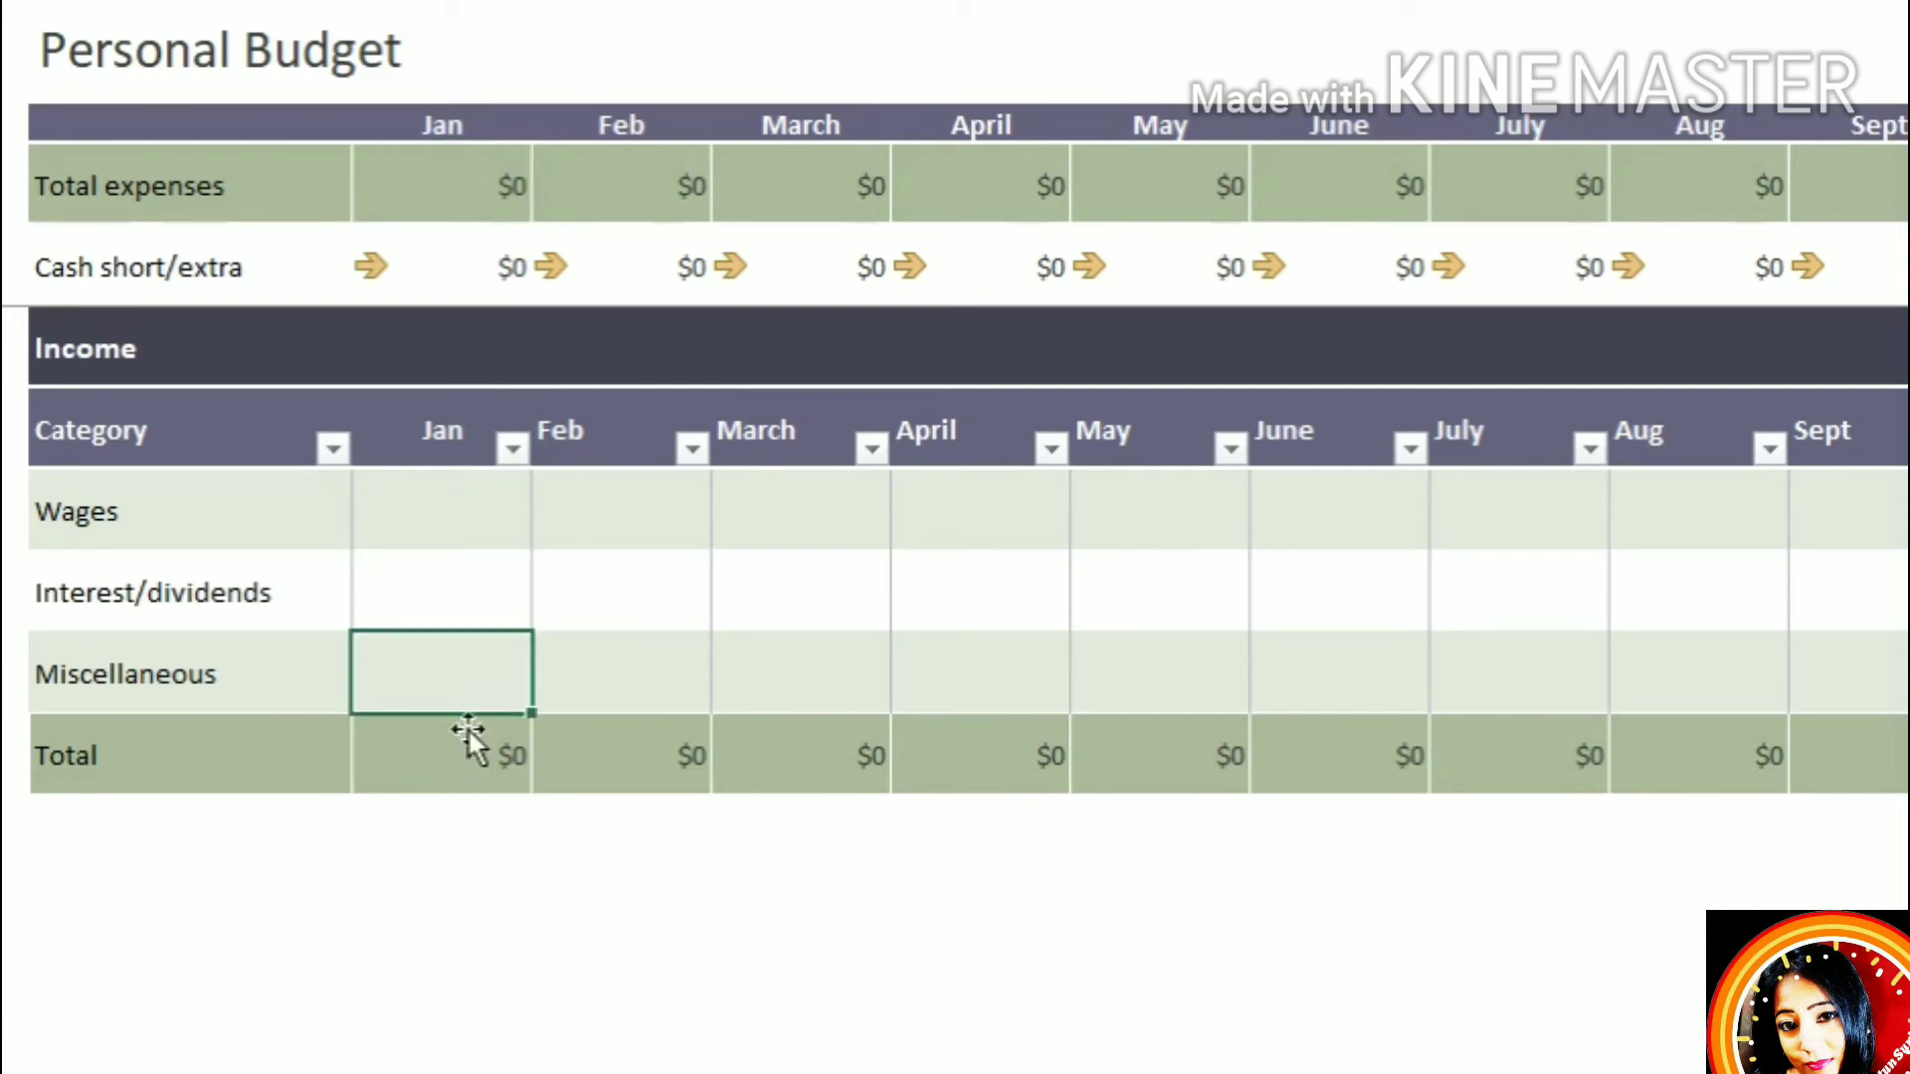
{"action": "left_click", "coordinate": [494, 498]}
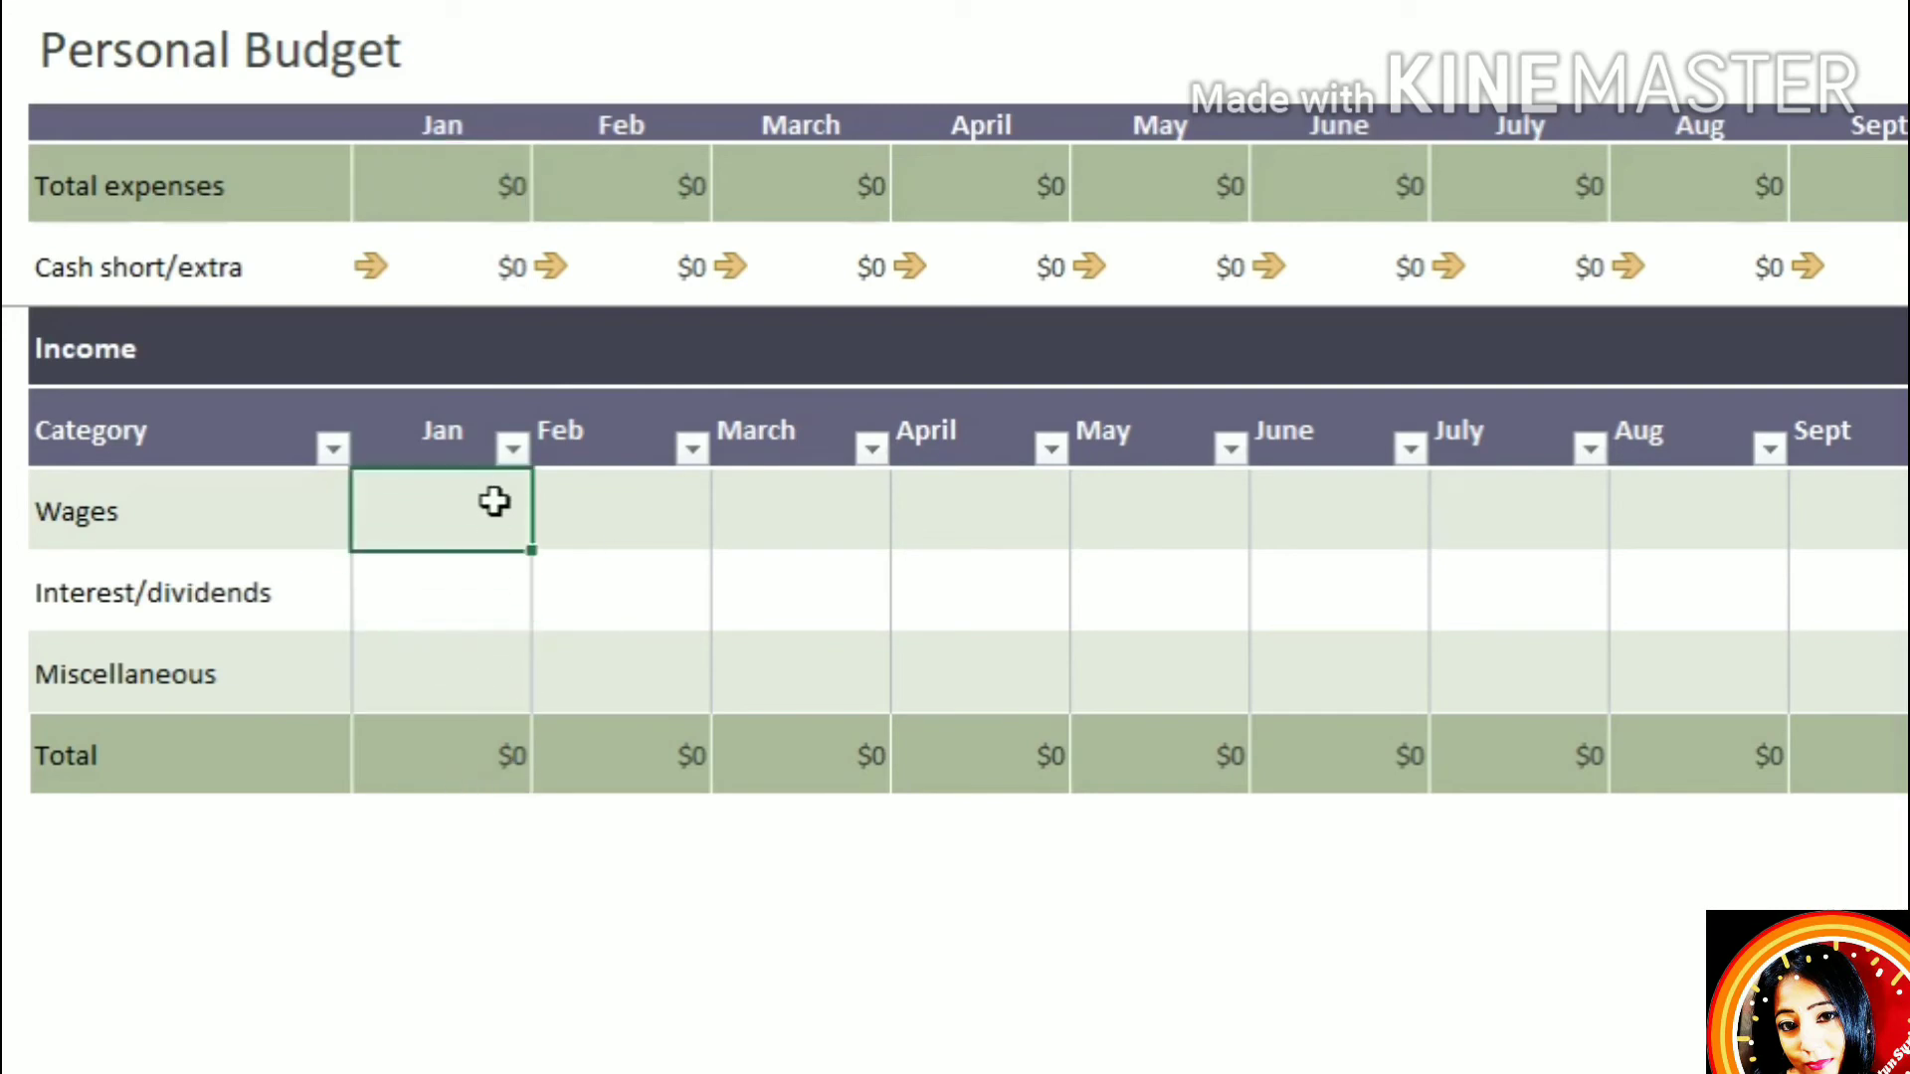
{"action": "type", "text": "10000"}
{"action": "key", "text": "Return"}
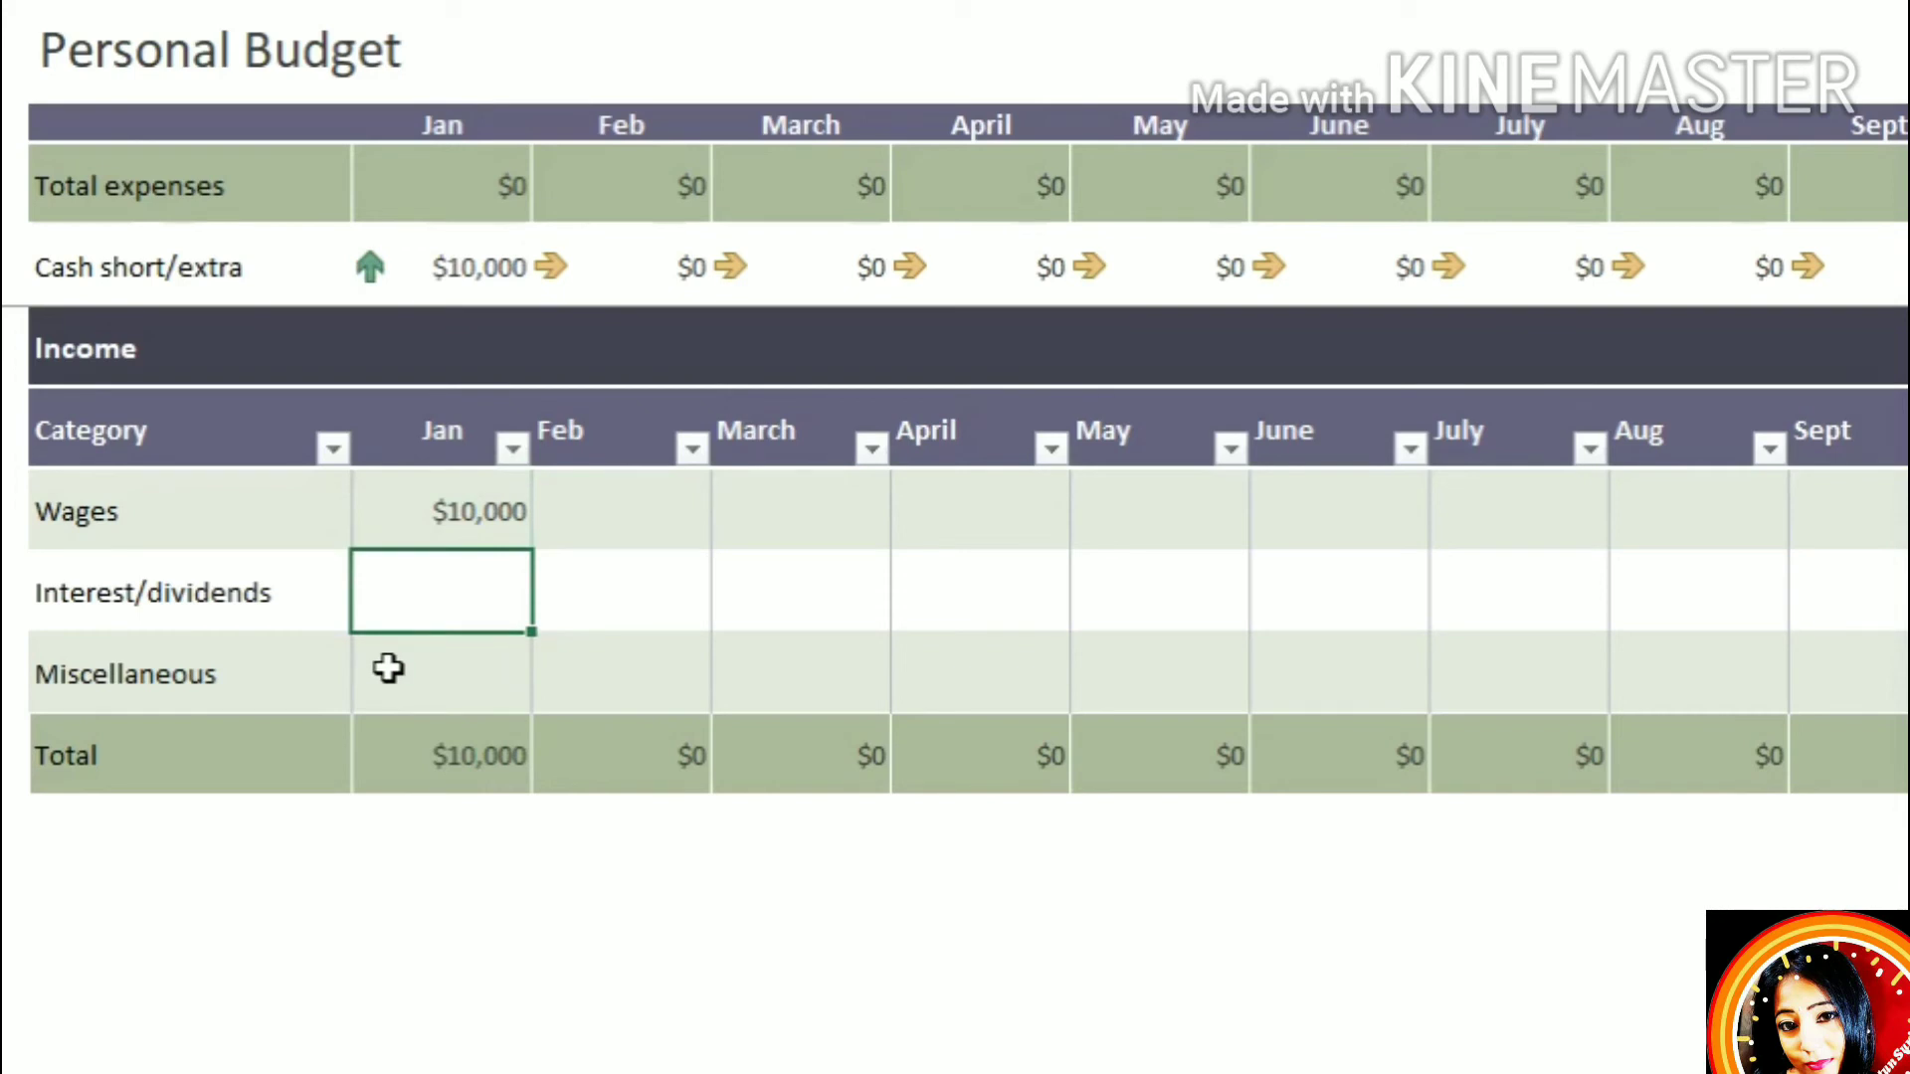
{"action": "left_click", "coordinate": [434, 685]}
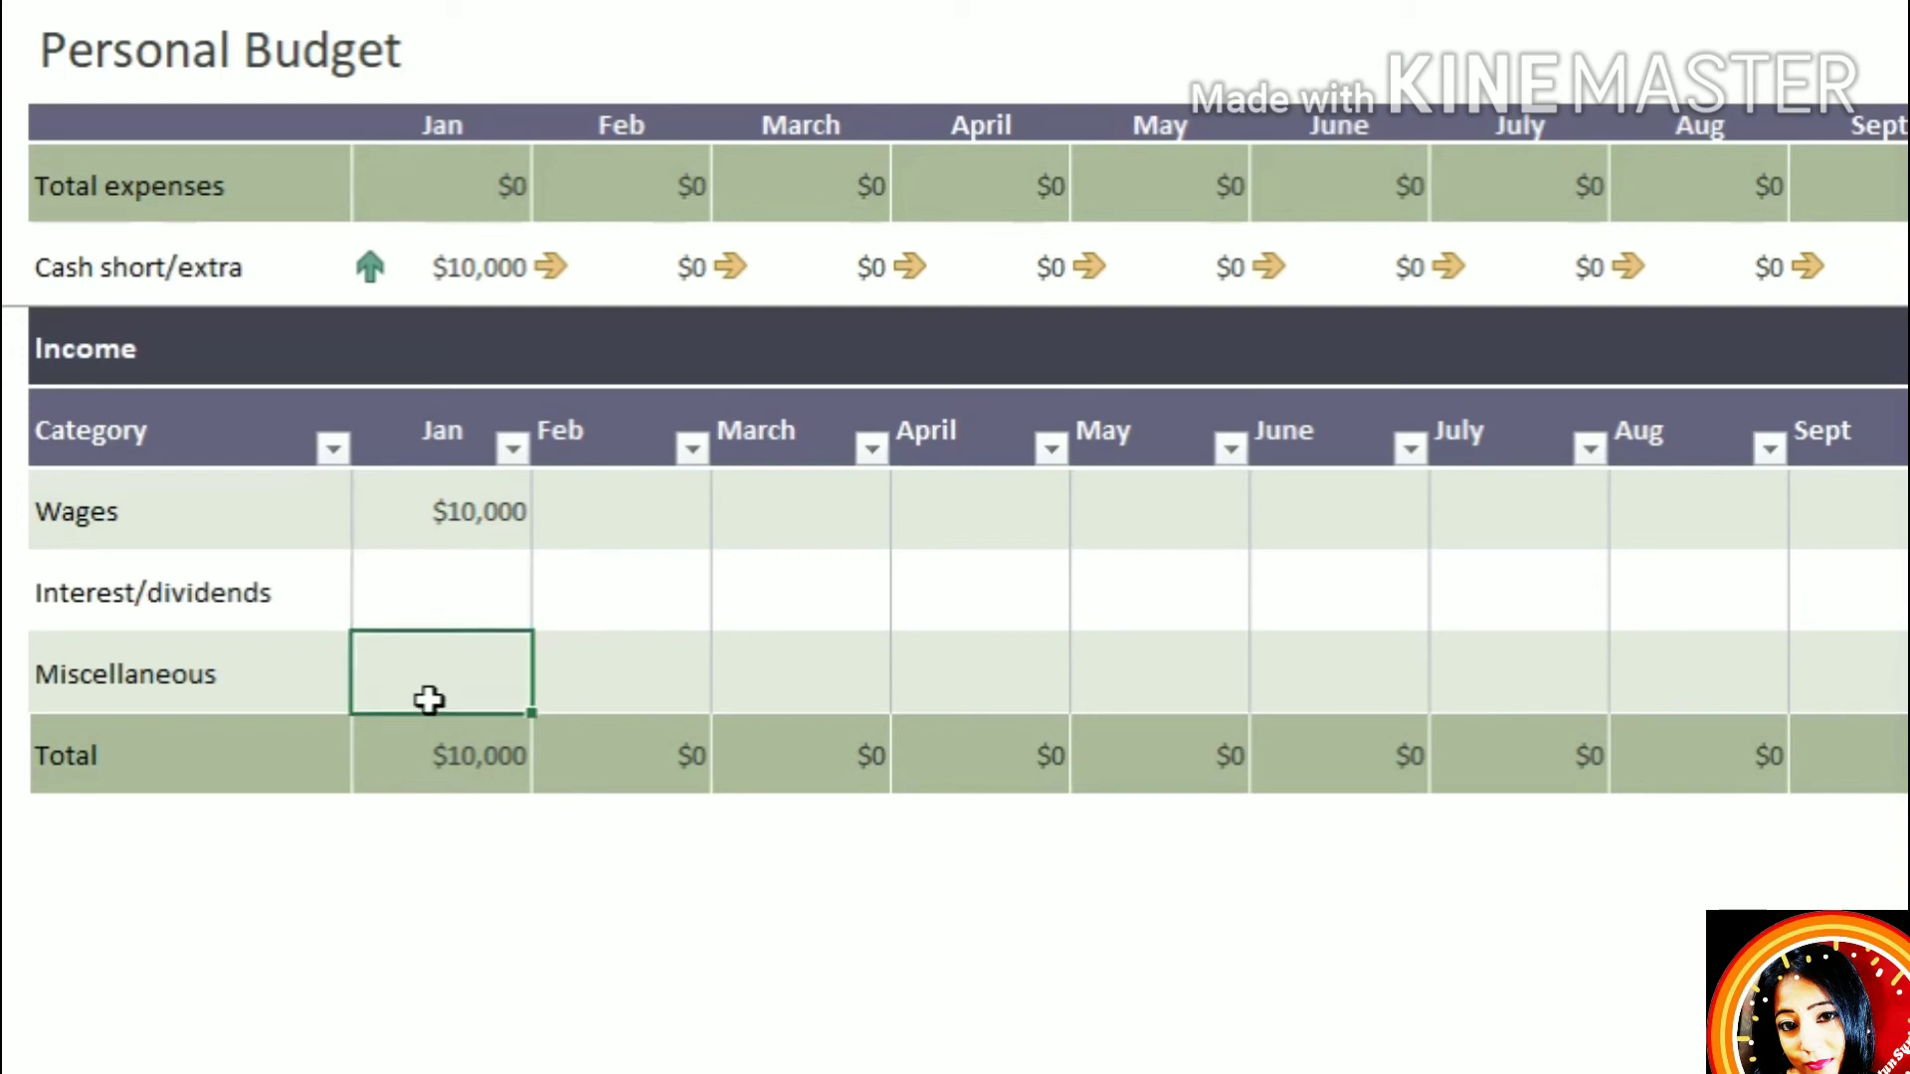
{"action": "left_click_drag", "start_coordinate": [1909, 895], "coordinate": [1418, 900]}
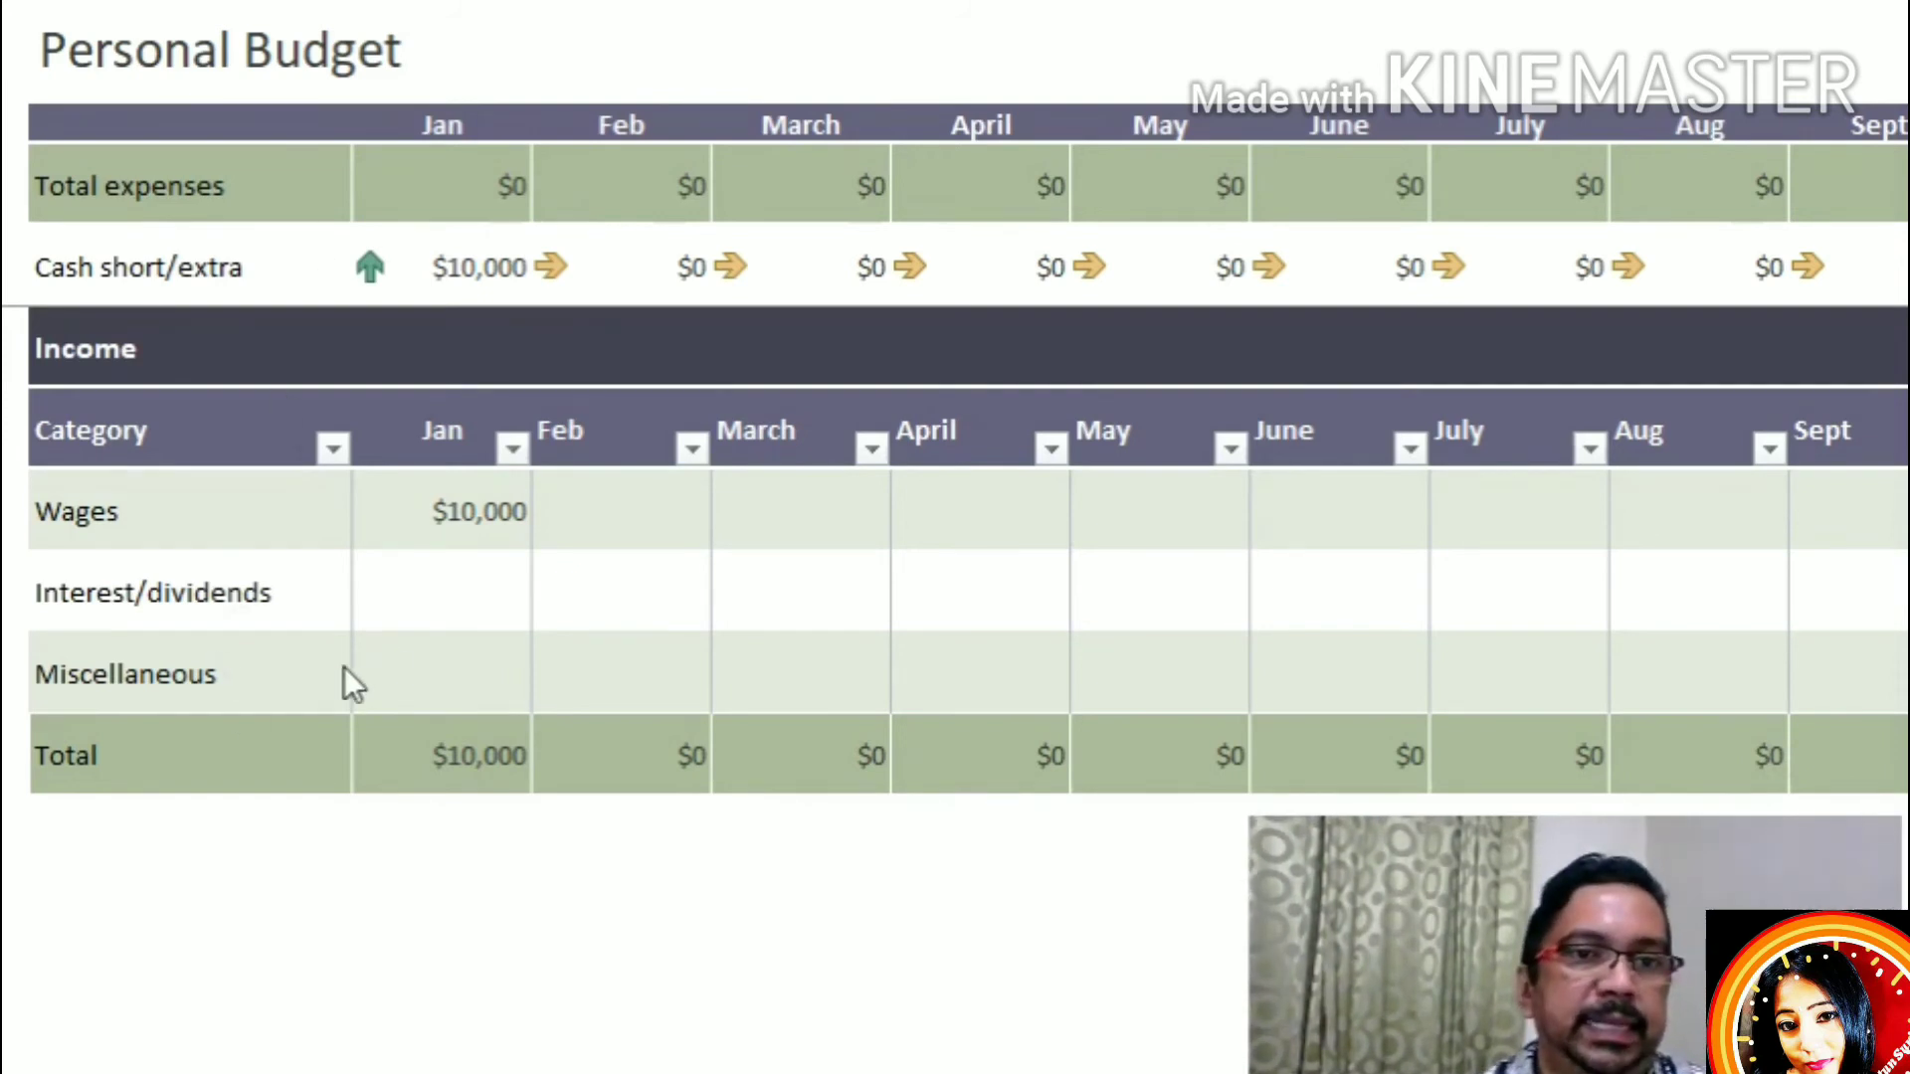
{"action": "left_click", "coordinate": [445, 656]}
{"action": "left_click", "coordinate": [478, 609]}
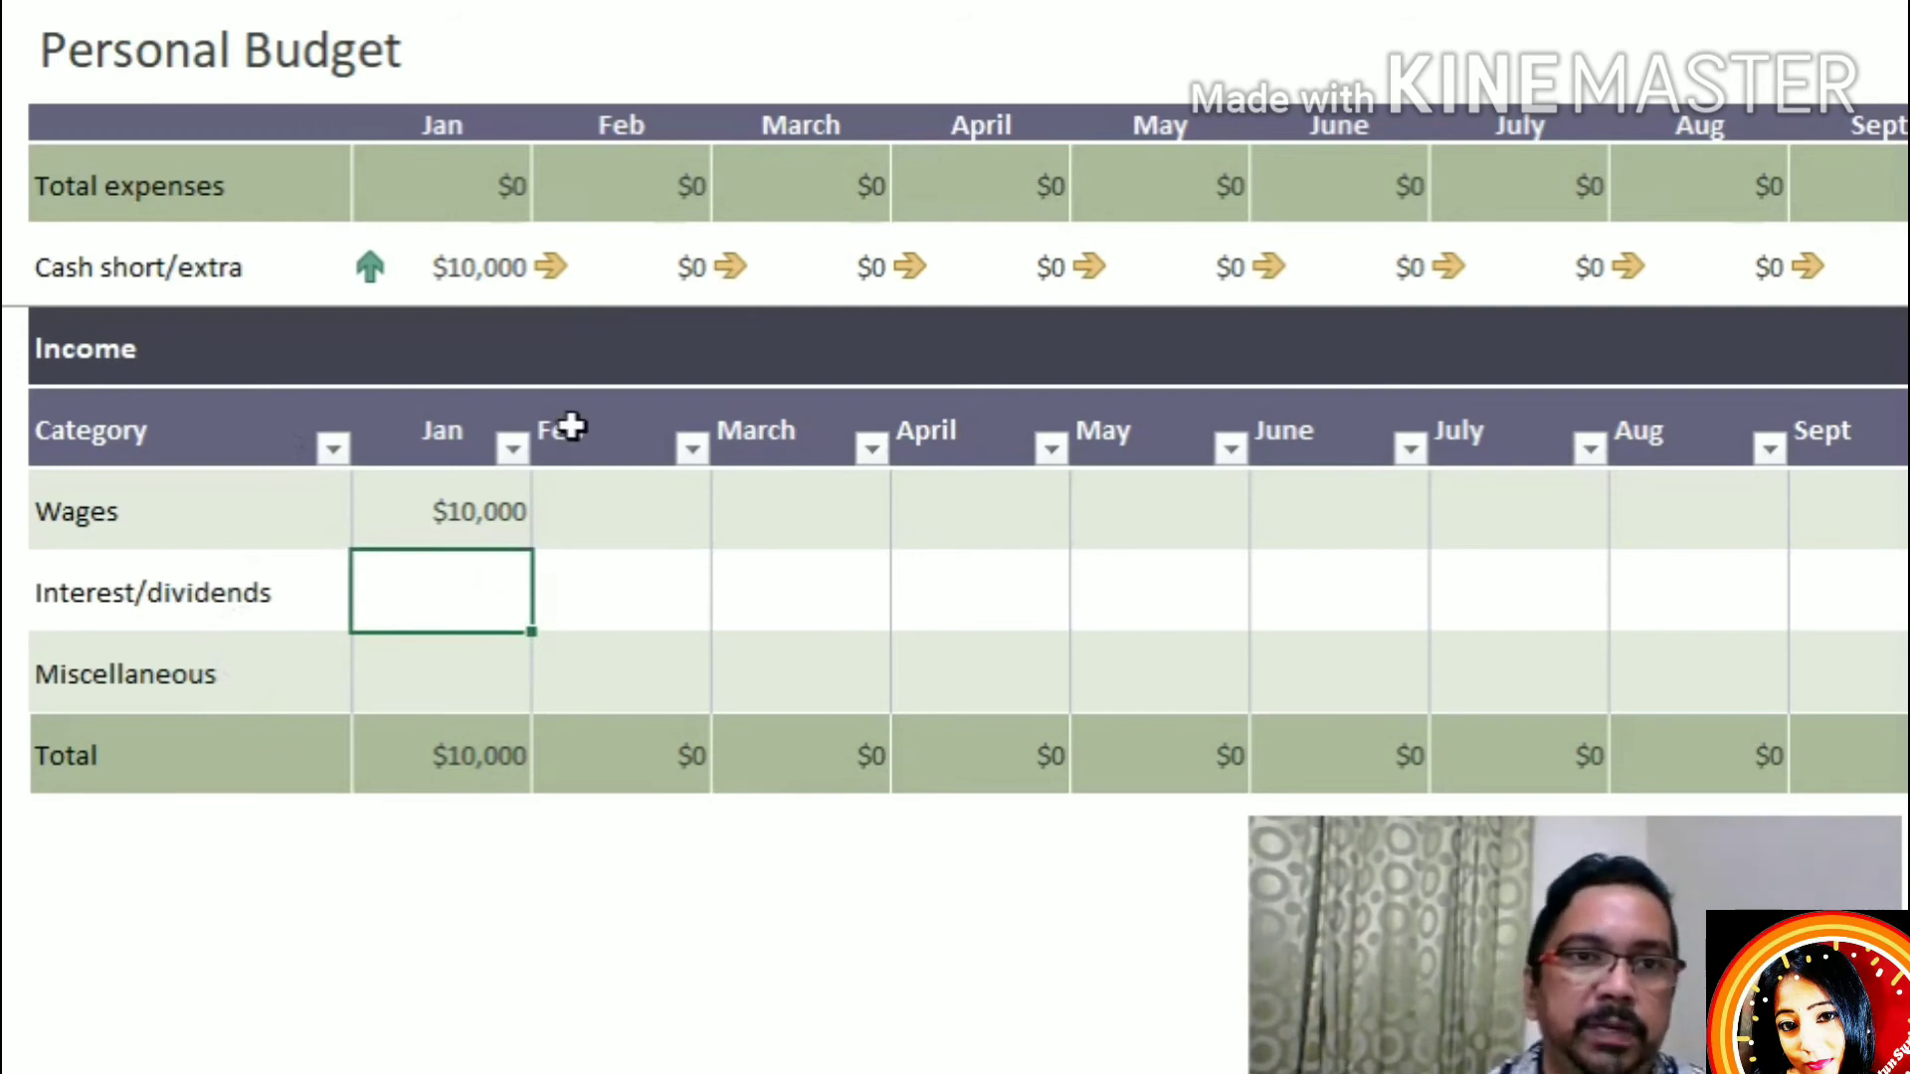
{"action": "left_click", "coordinate": [519, 530]}
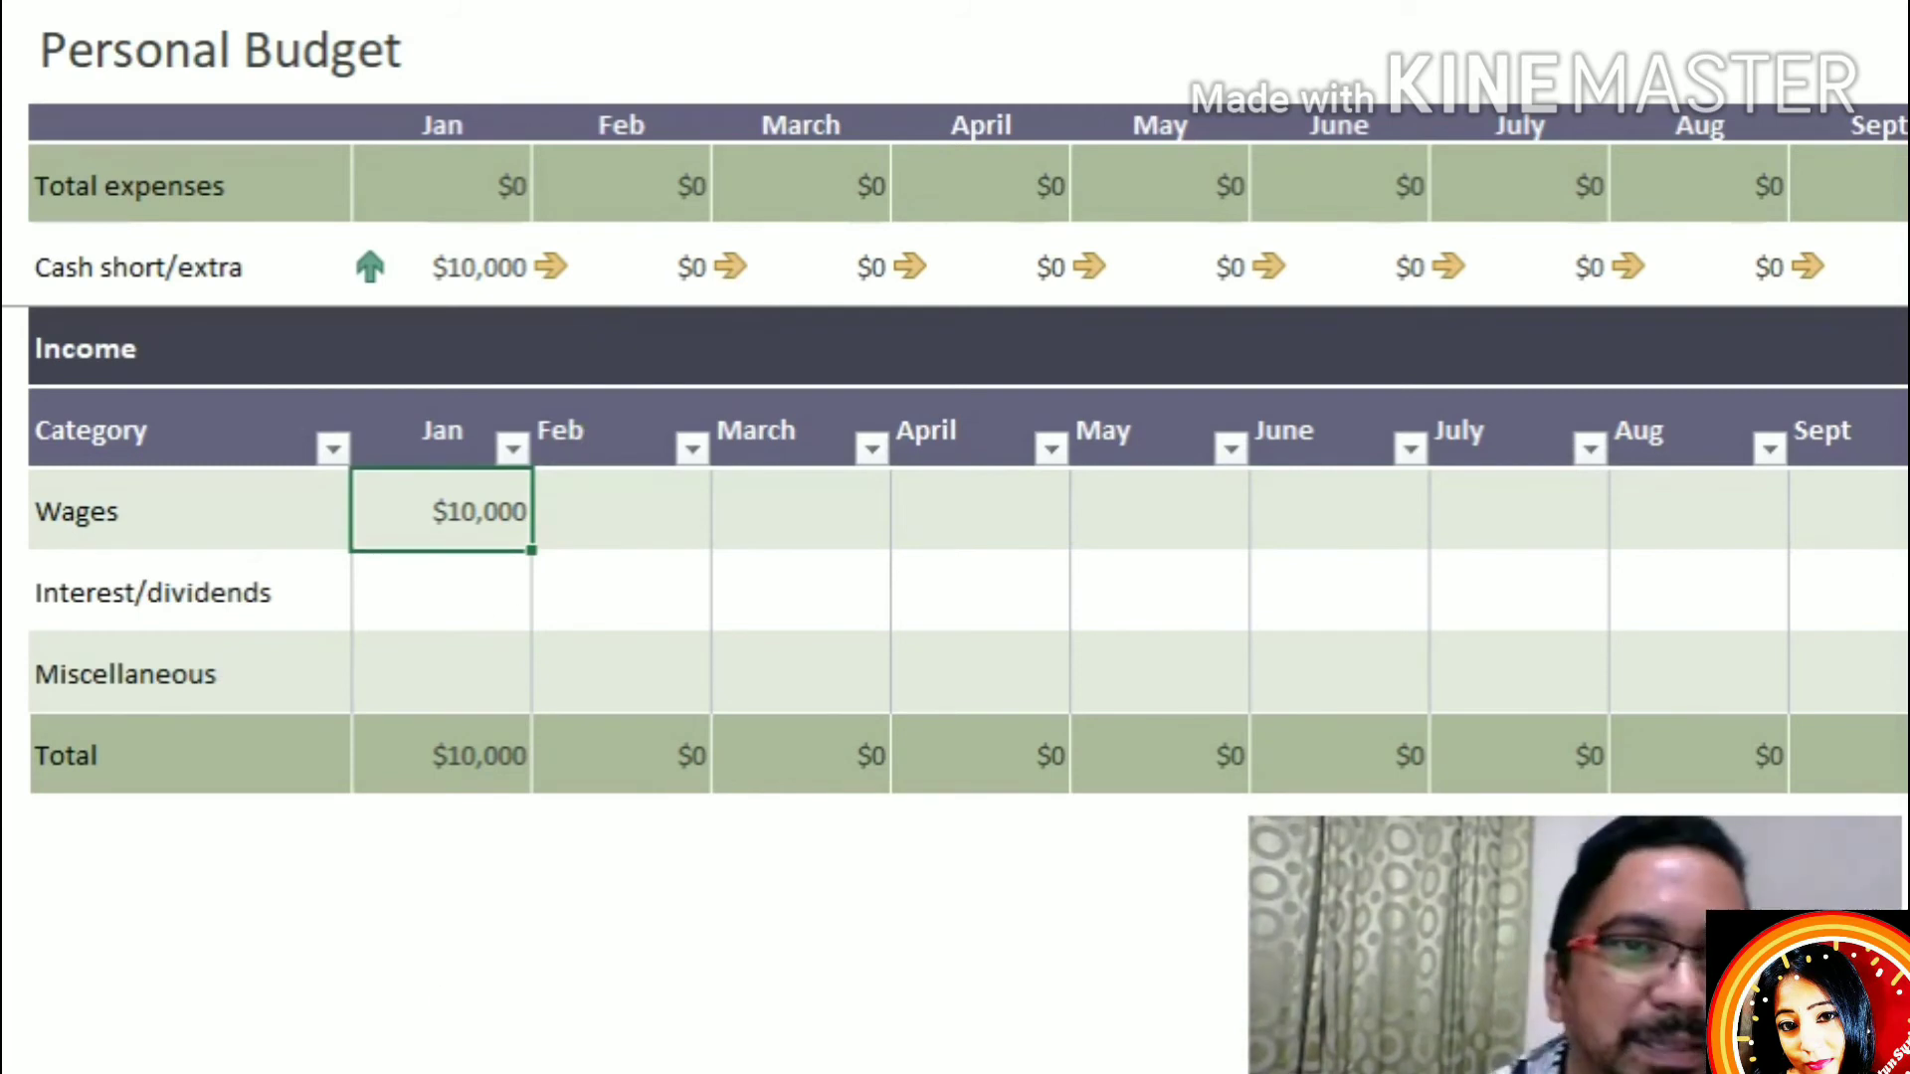
- Open the Expenses worksheet and view the filter options of the Category and Sub category columns
{"action": "left_click", "coordinate": [447, 1054]}
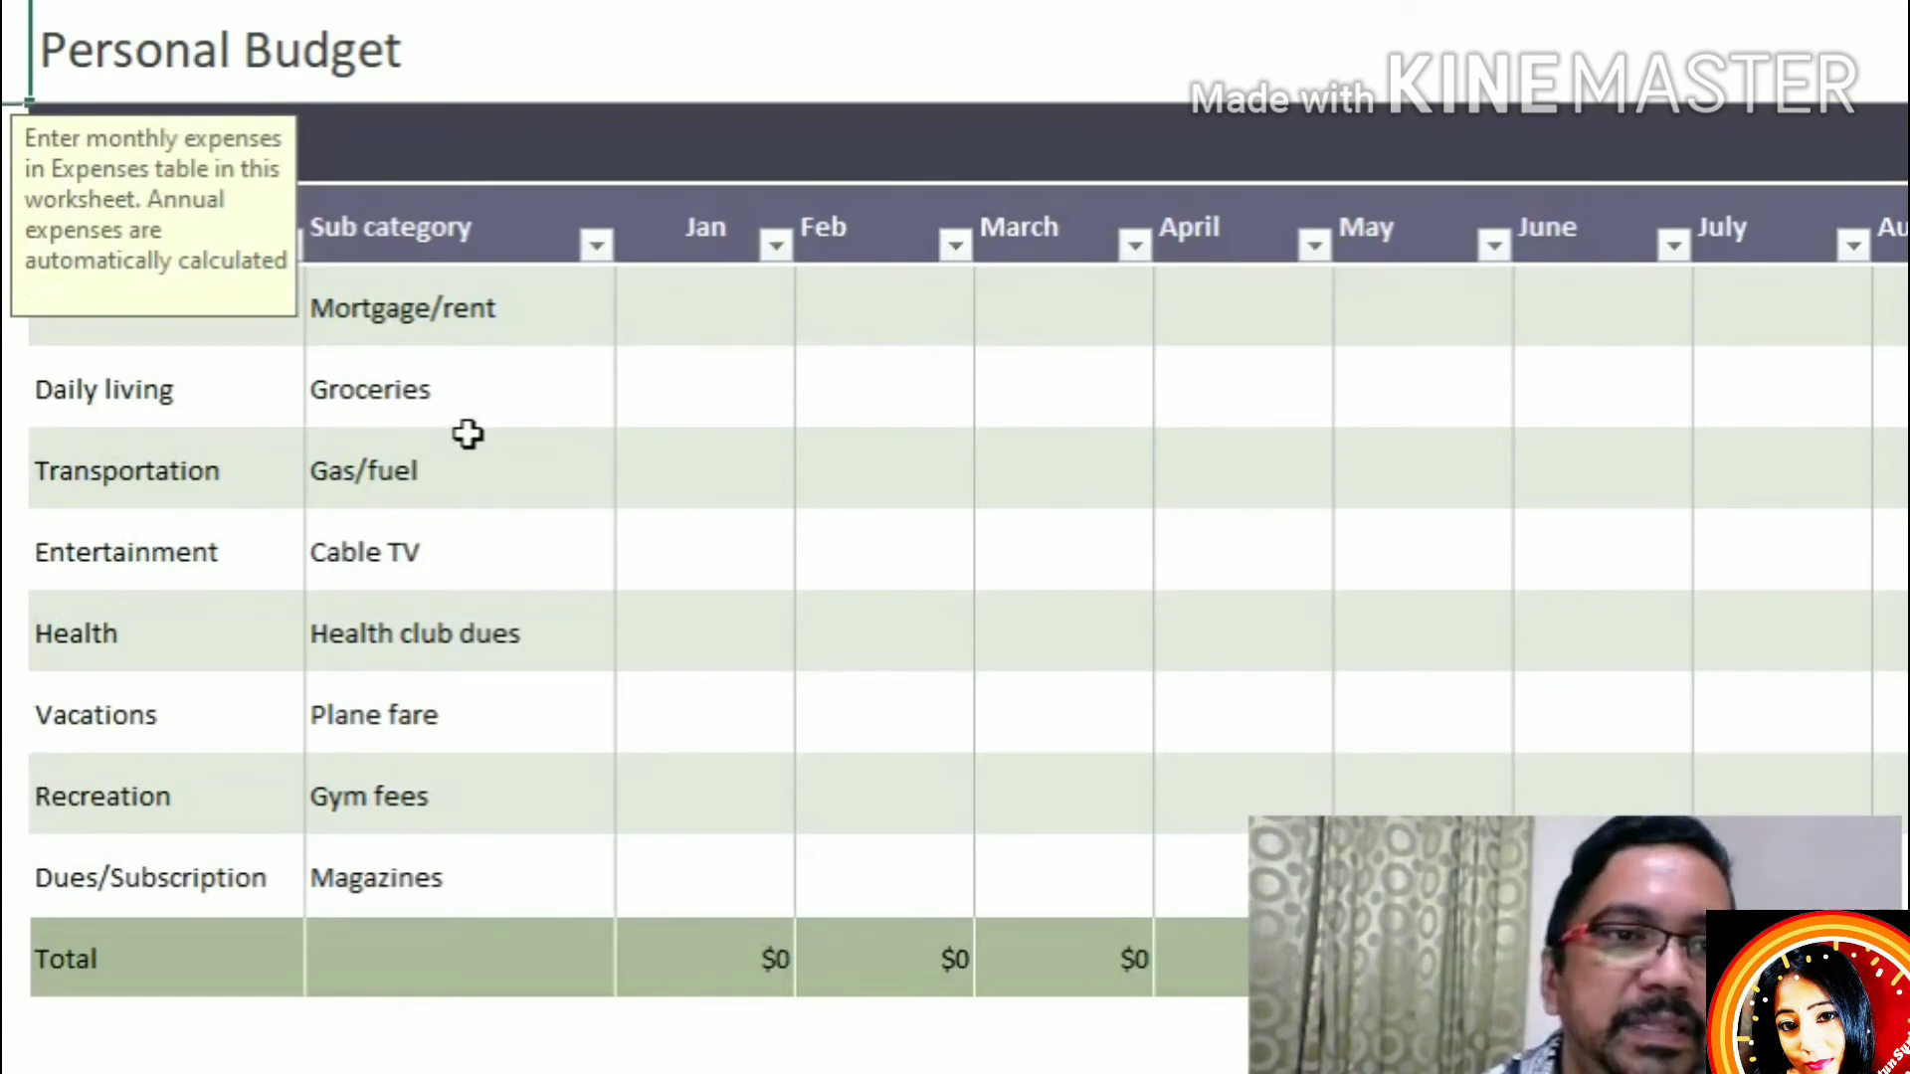
{"action": "left_click", "coordinate": [438, 386]}
{"action": "left_click", "coordinate": [482, 337]}
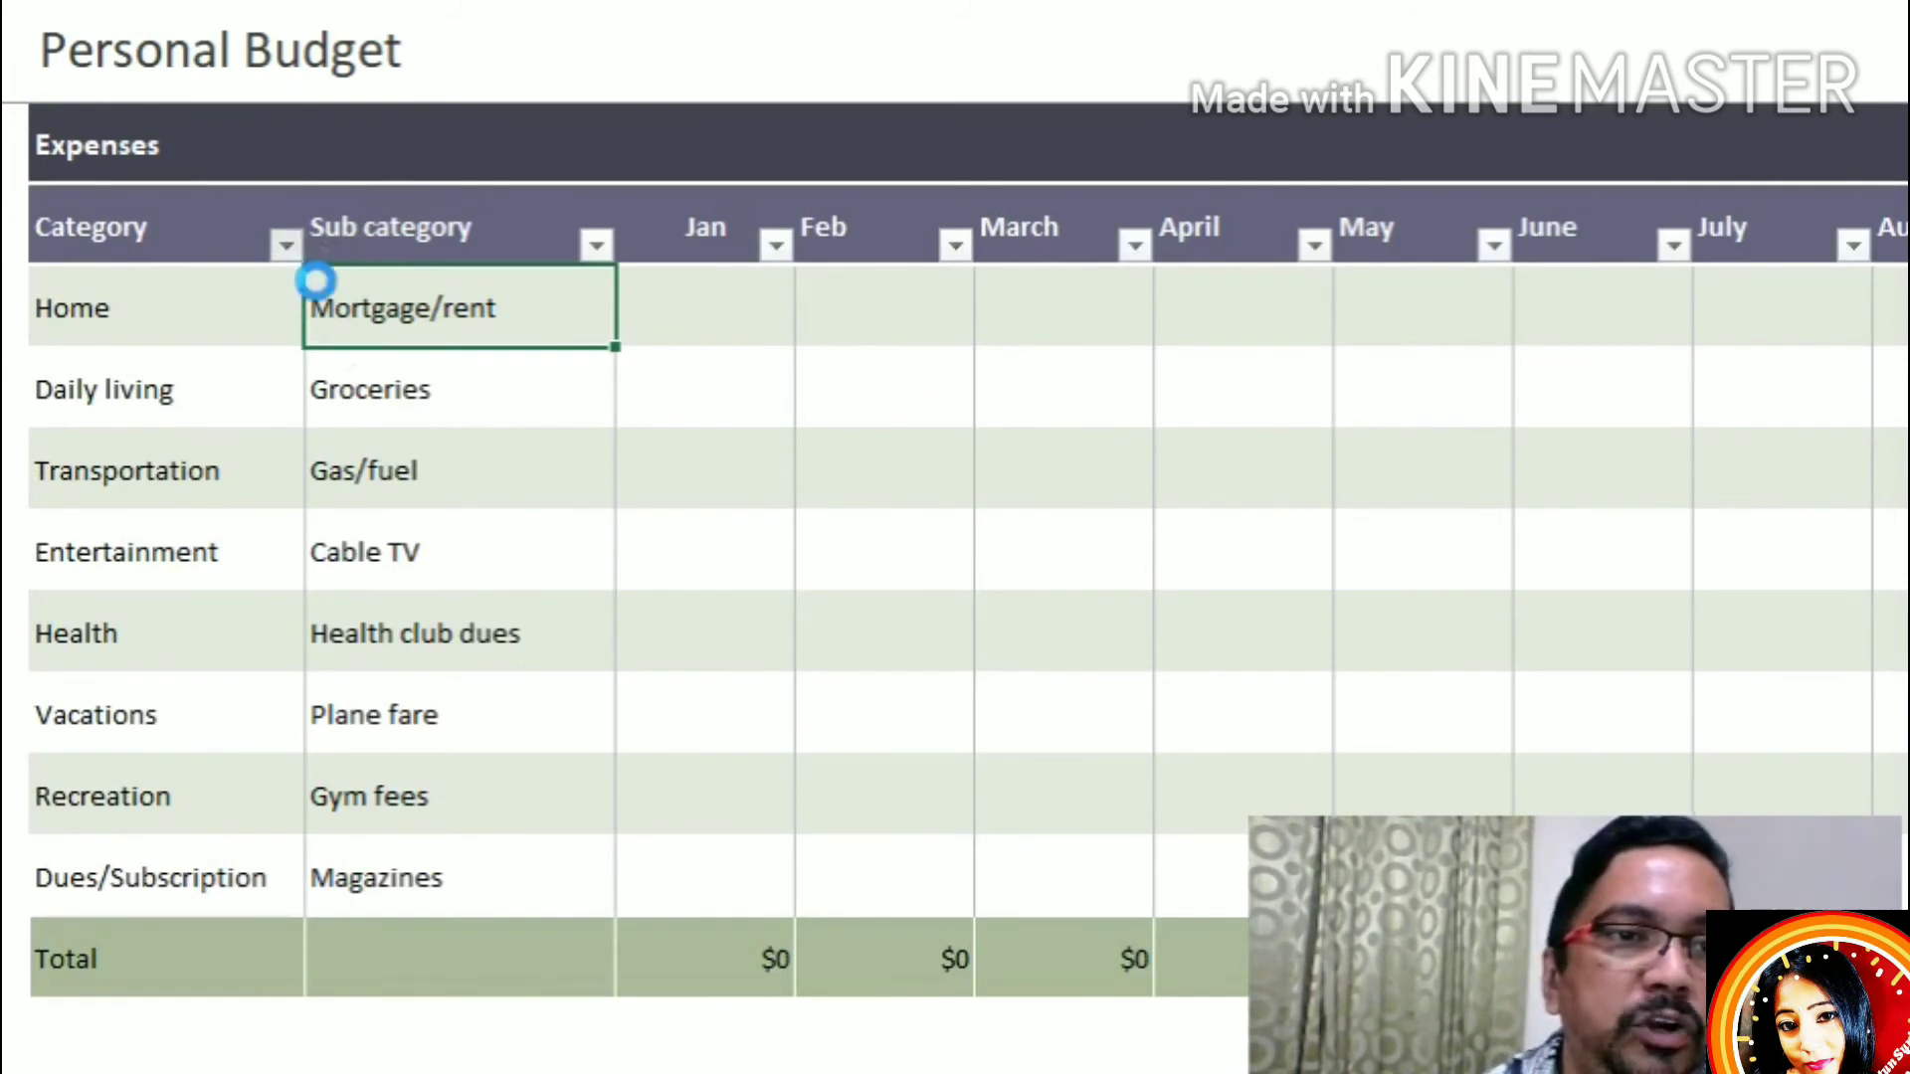
{"action": "left_click", "coordinate": [284, 248]}
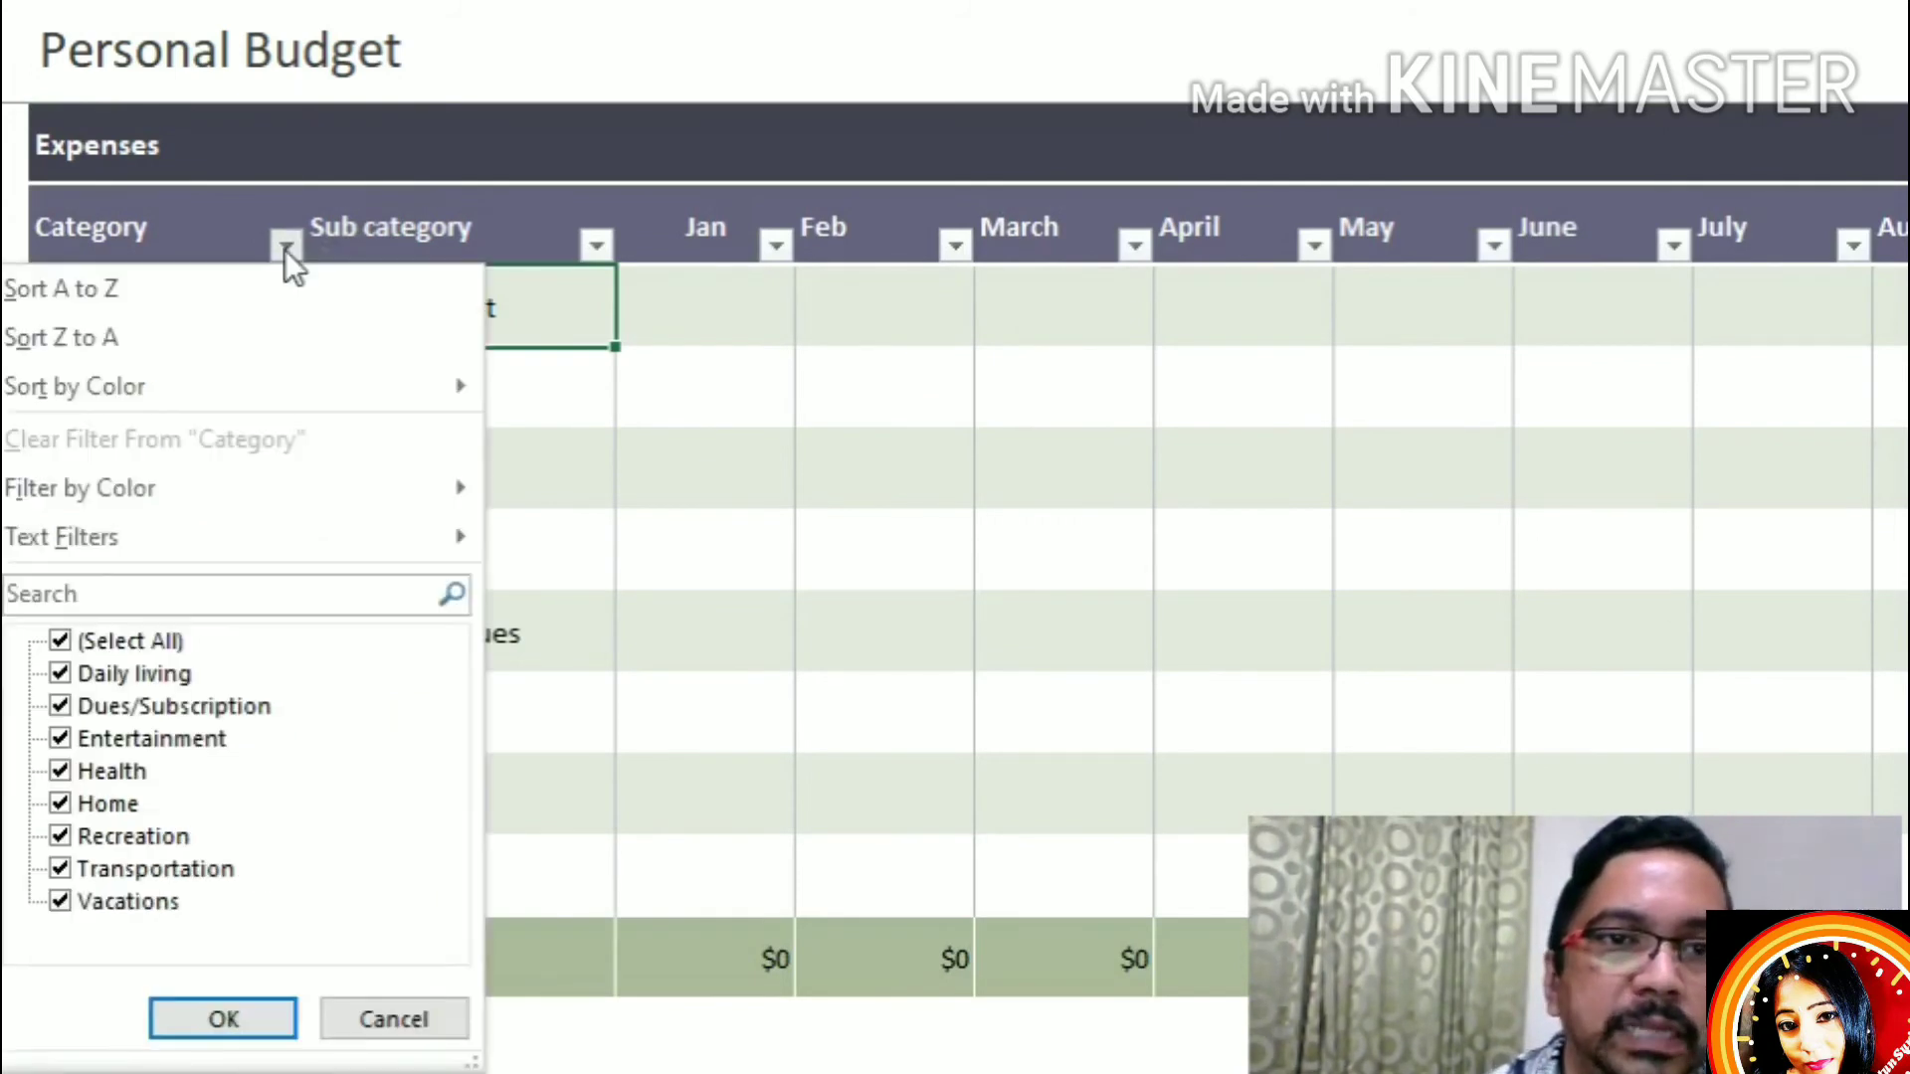
{"action": "left_click", "coordinate": [284, 249]}
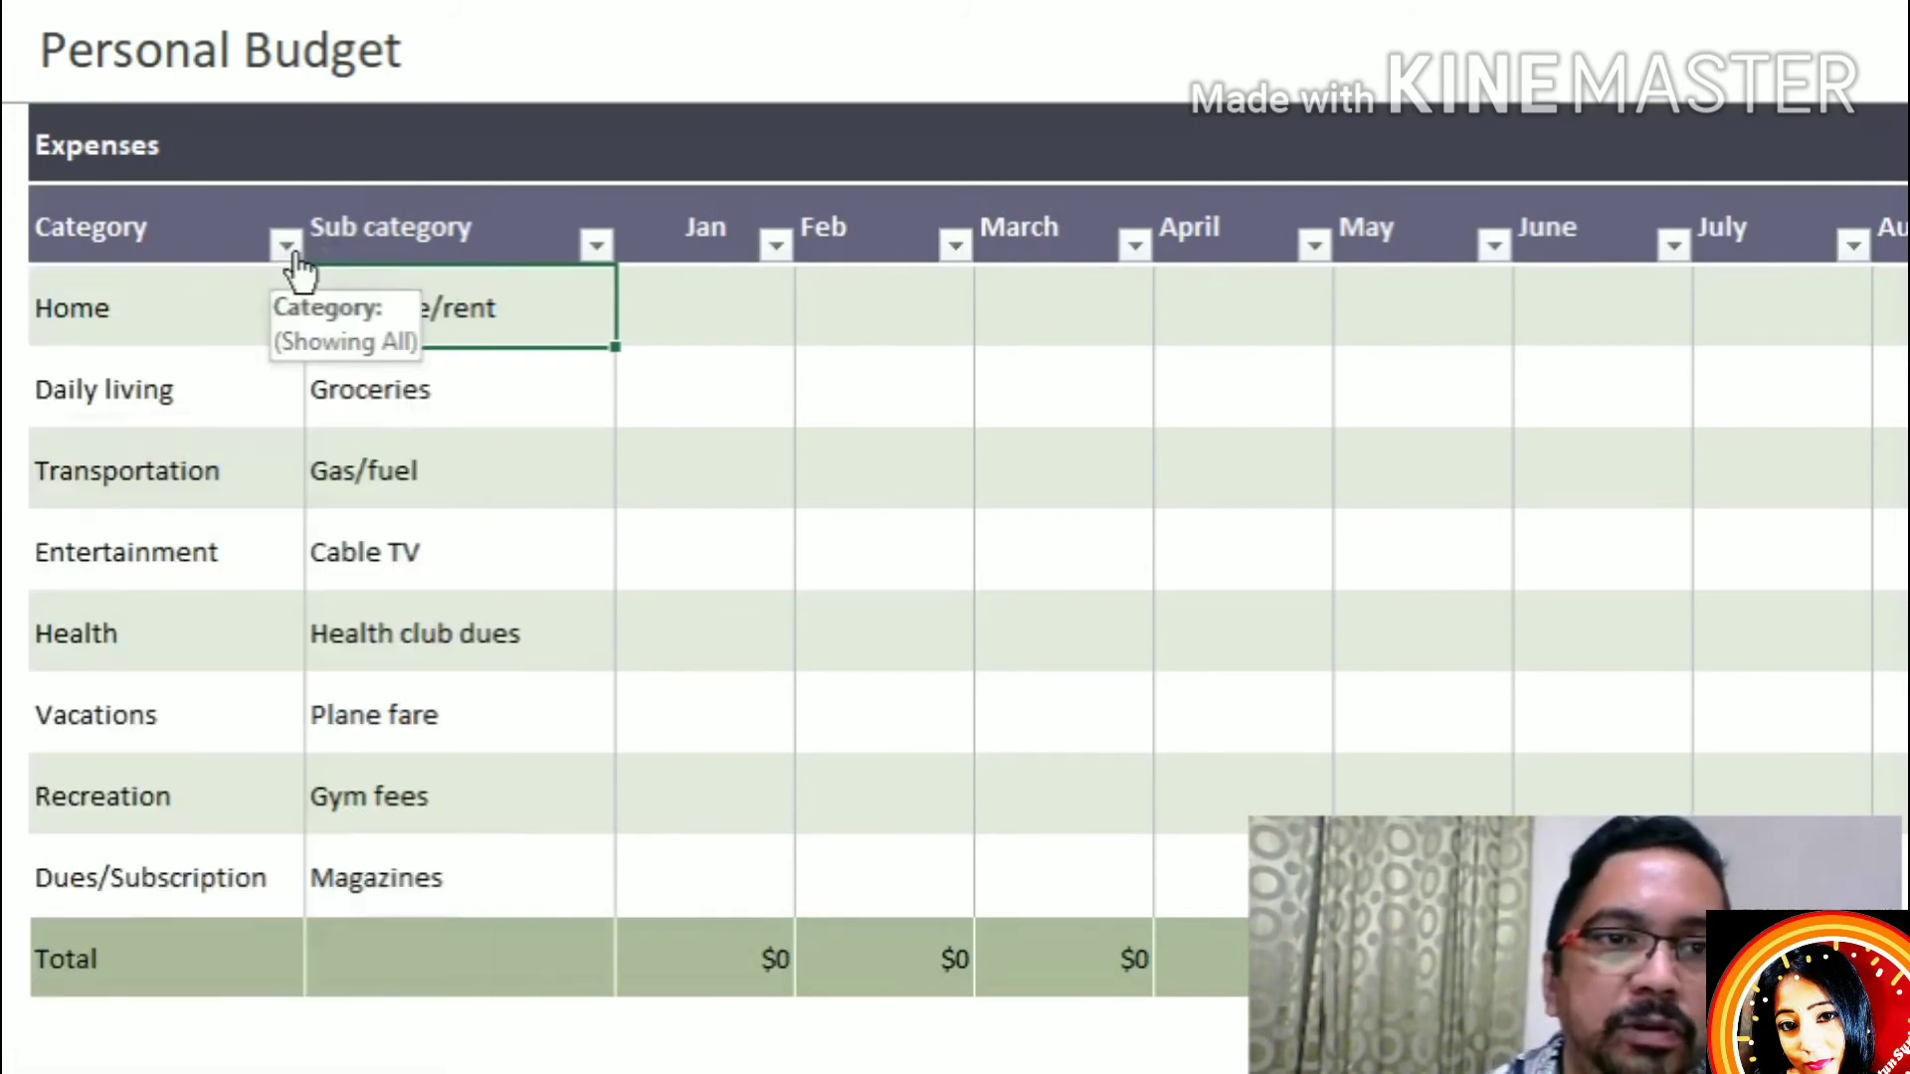
{"action": "left_click", "coordinate": [597, 244]}
{"action": "left_click", "coordinate": [791, 383]}
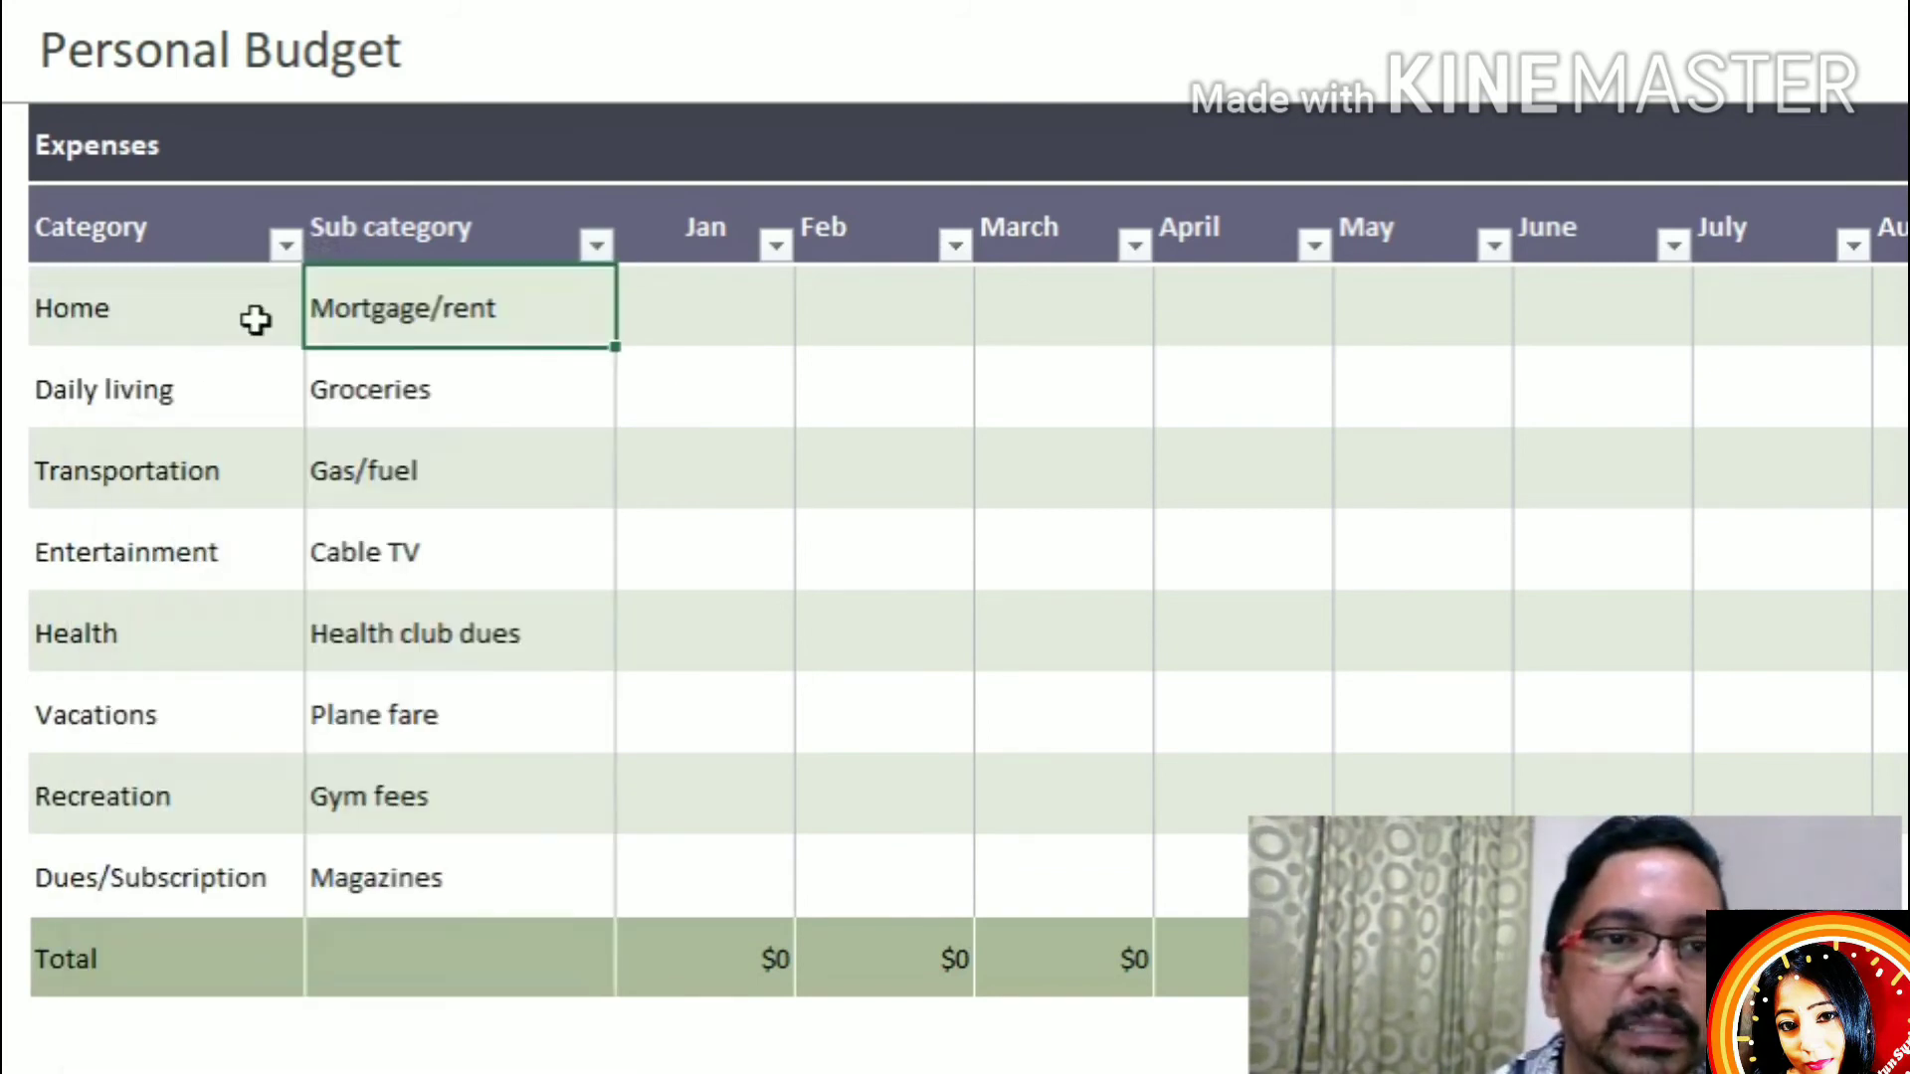
- Try changing the Mortgage/rent category to Daily living and the Groceries category to Entertainment, and undo both changes
{"action": "left_click", "coordinate": [140, 334]}
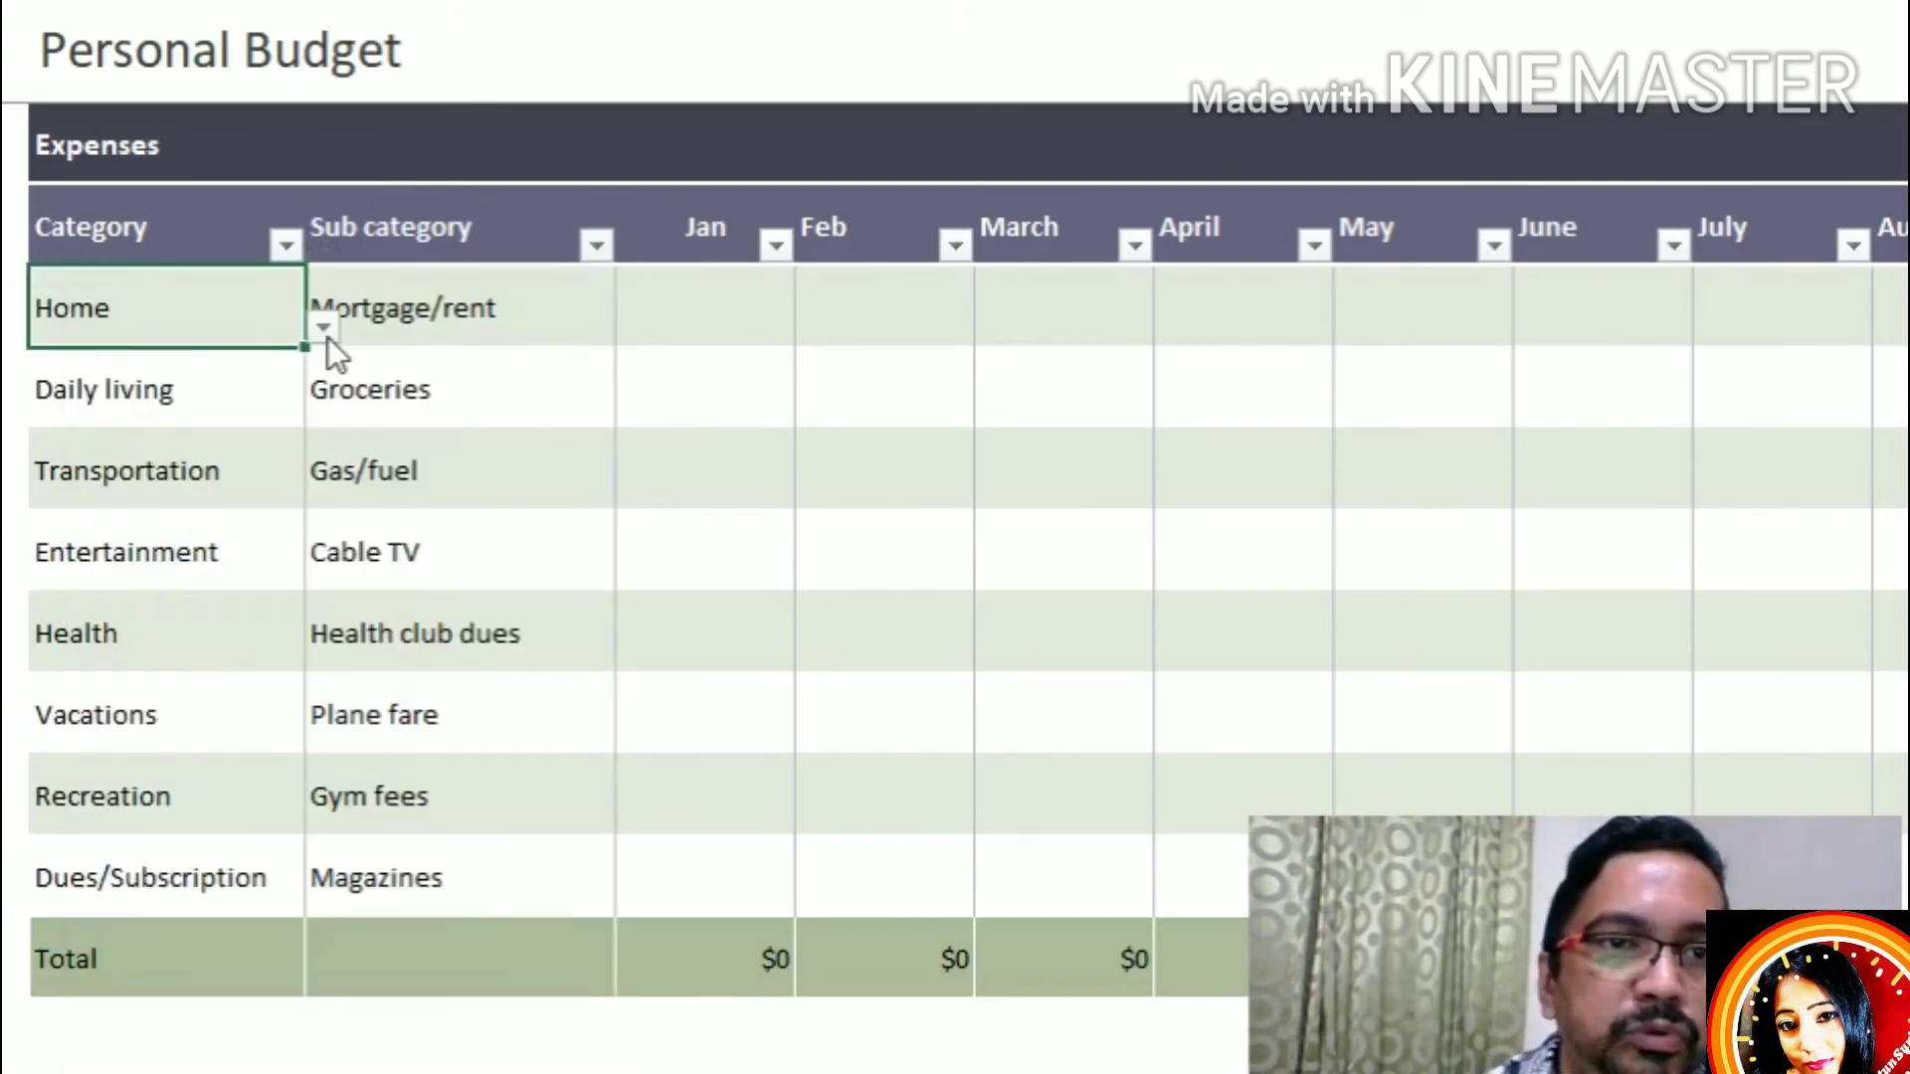
{"action": "left_click", "coordinate": [323, 331]}
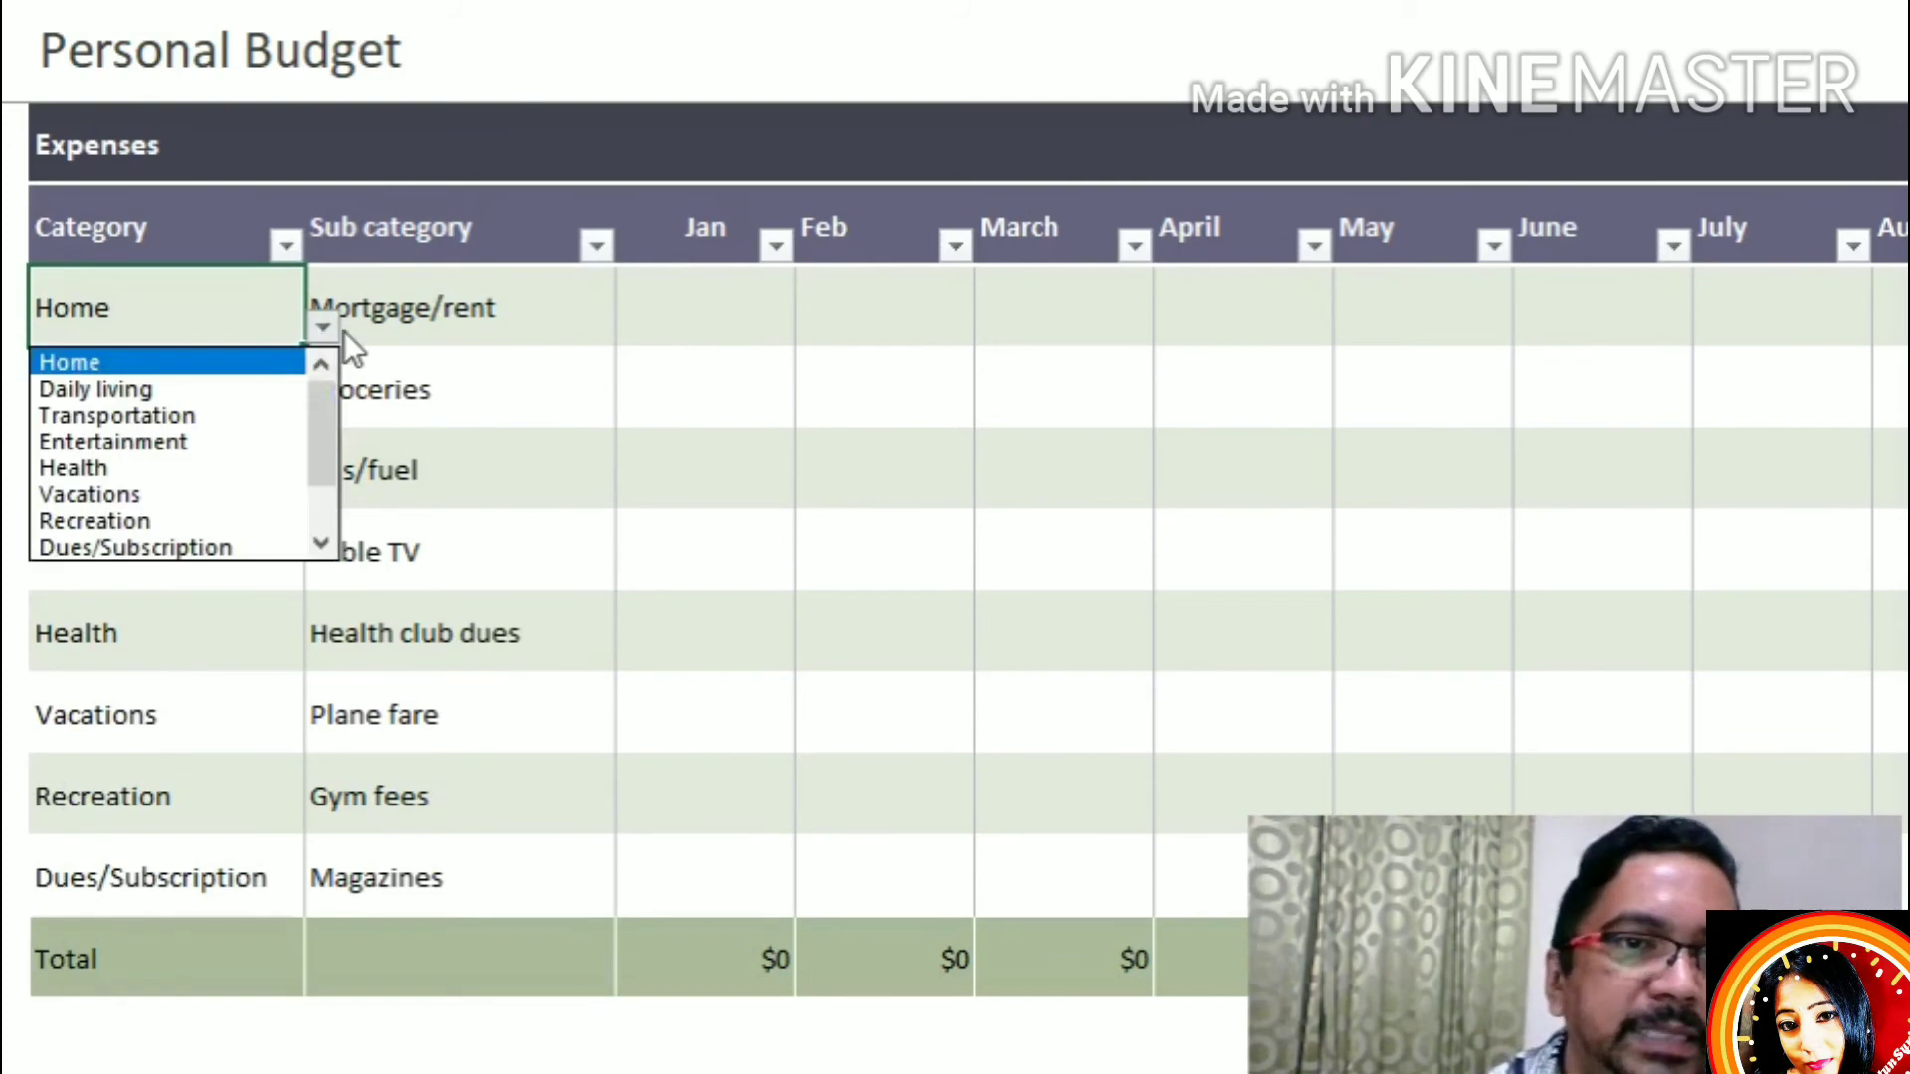
{"action": "left_click", "coordinate": [97, 316]}
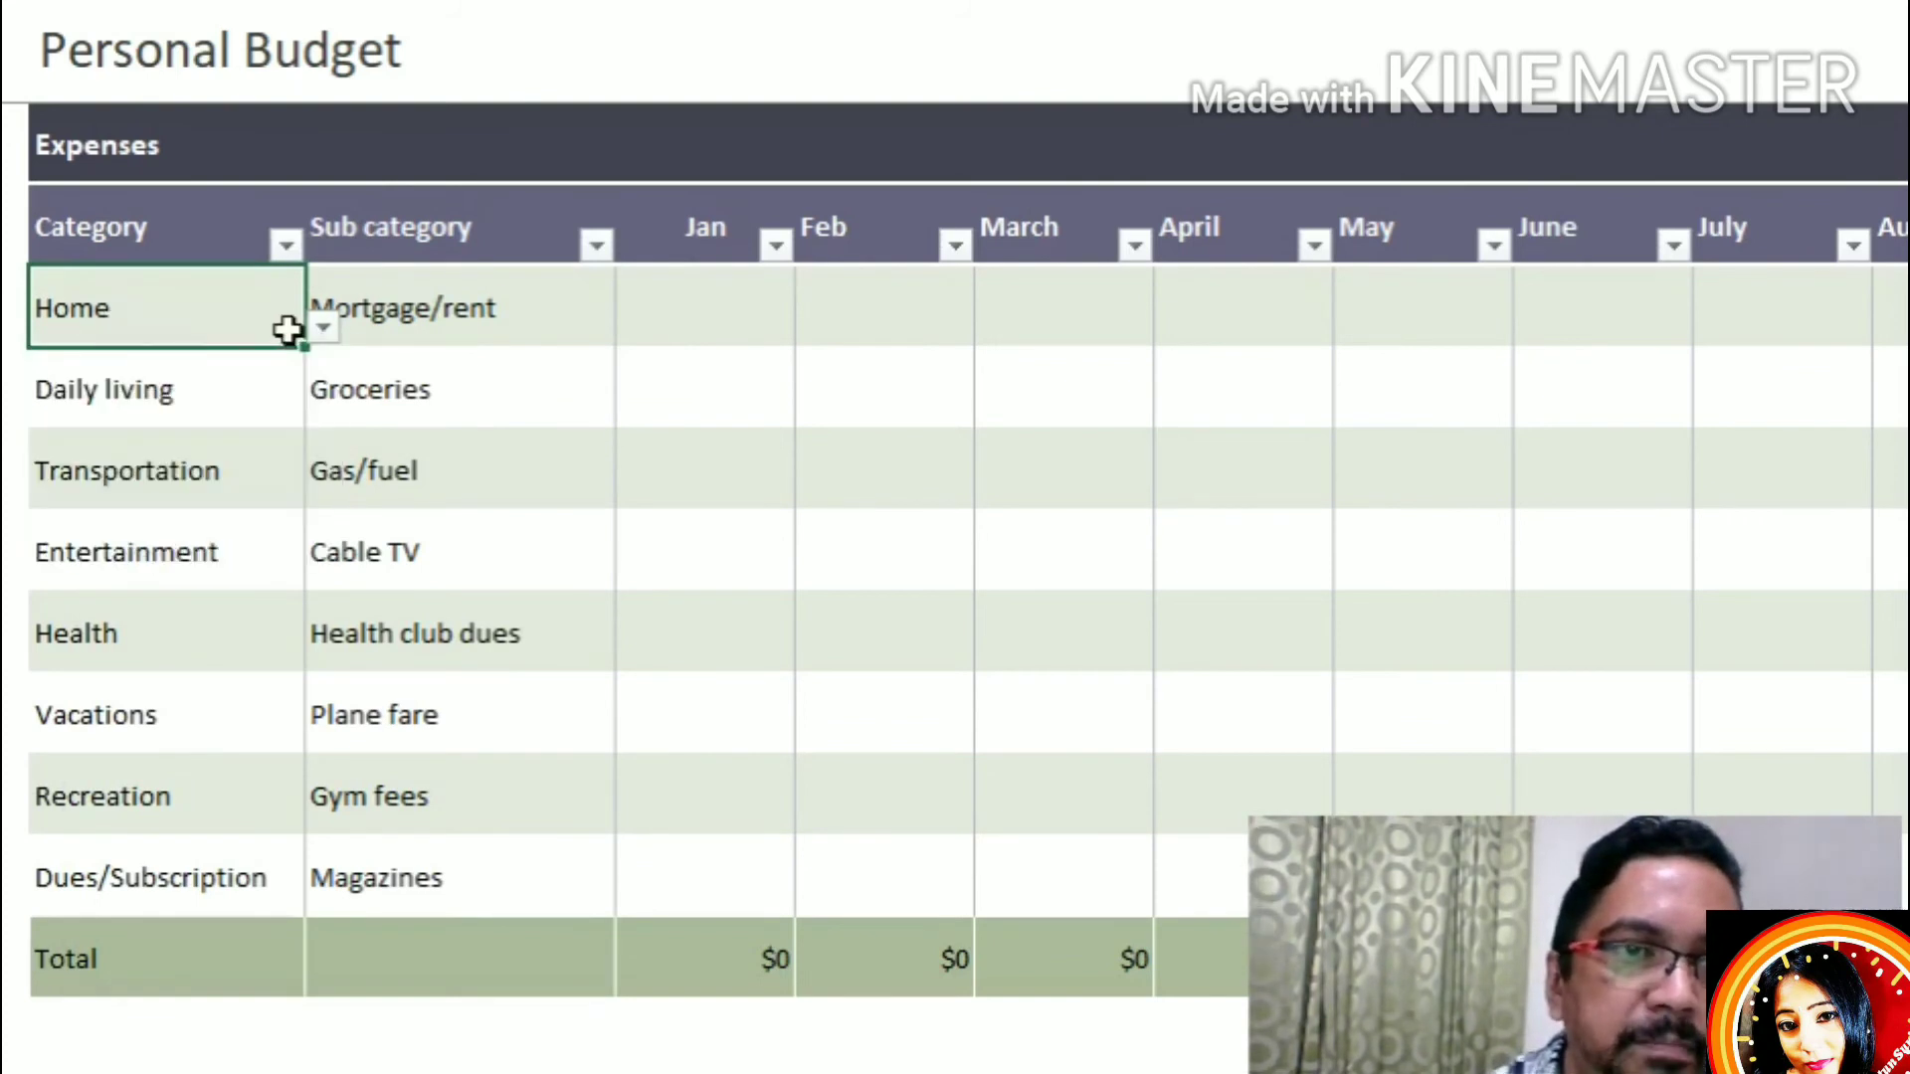
{"action": "left_click", "coordinate": [326, 330]}
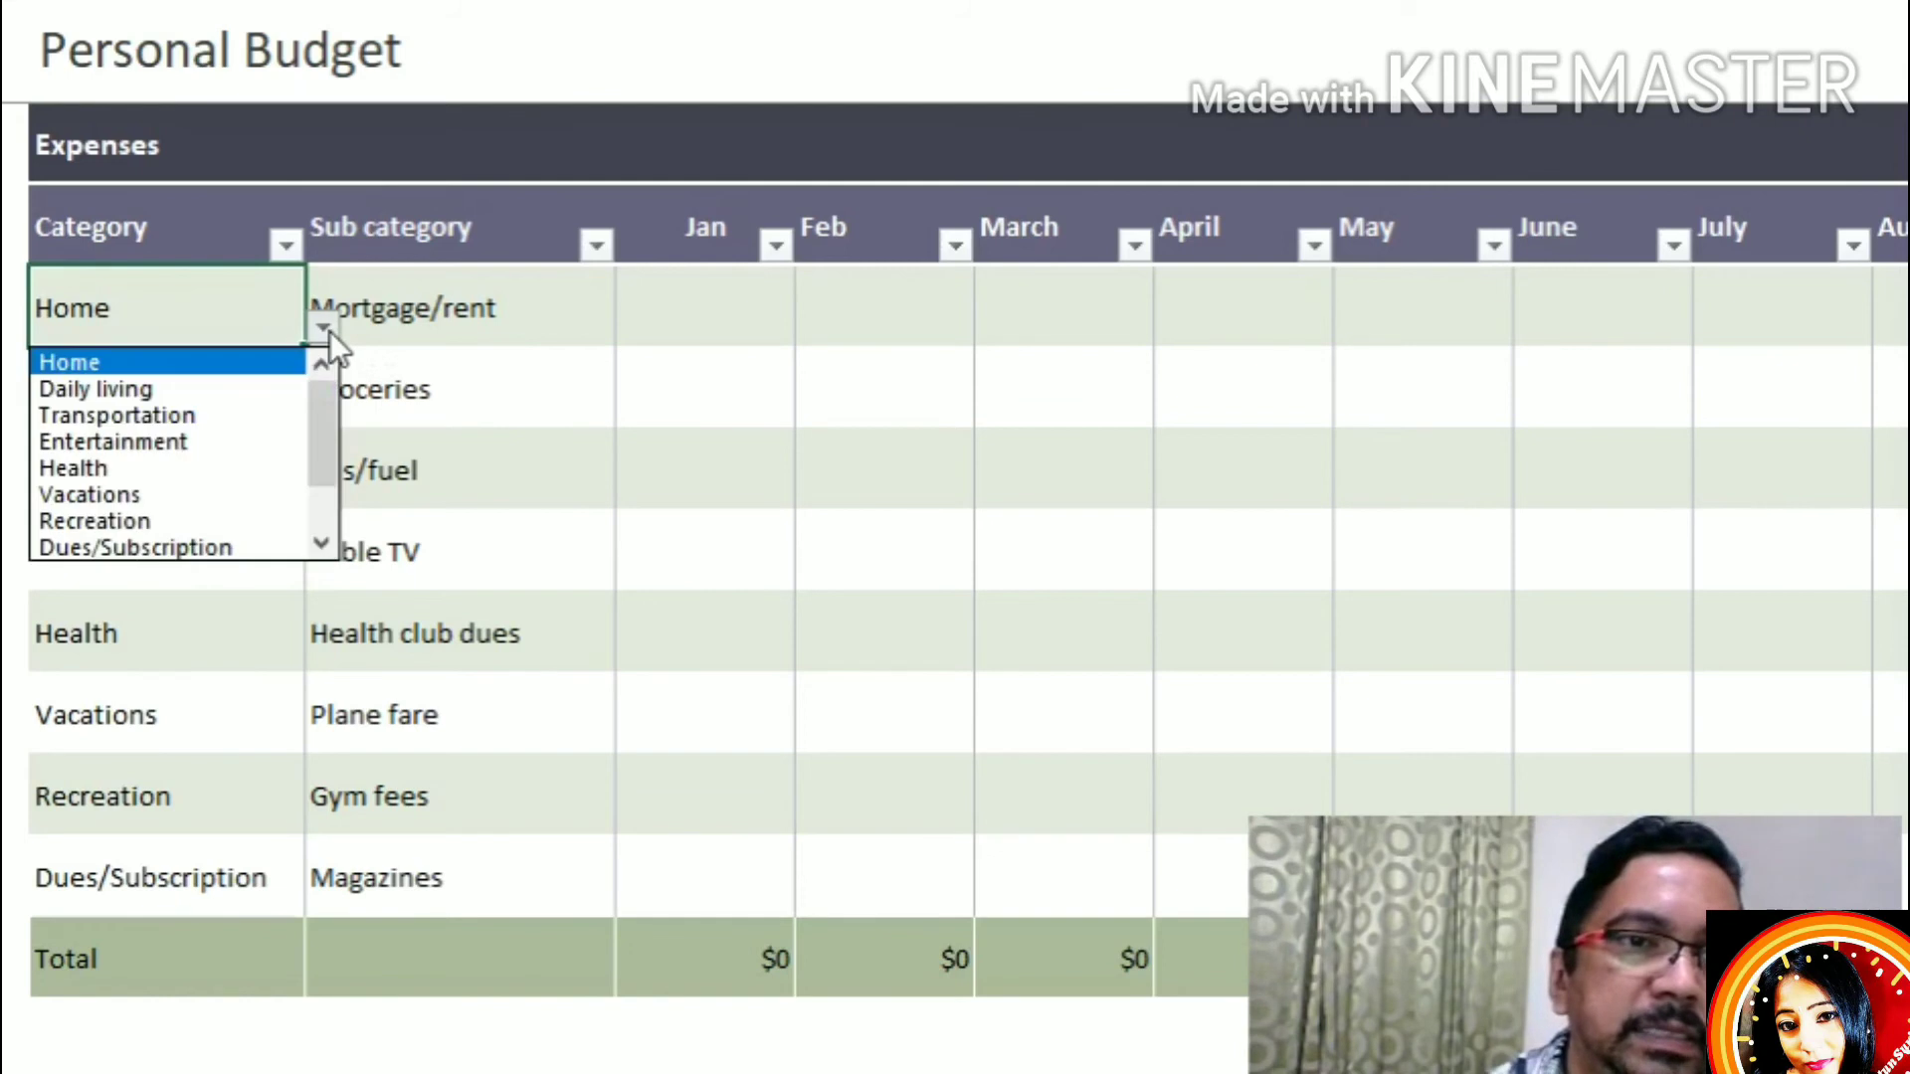
{"action": "left_click", "coordinate": [189, 393]}
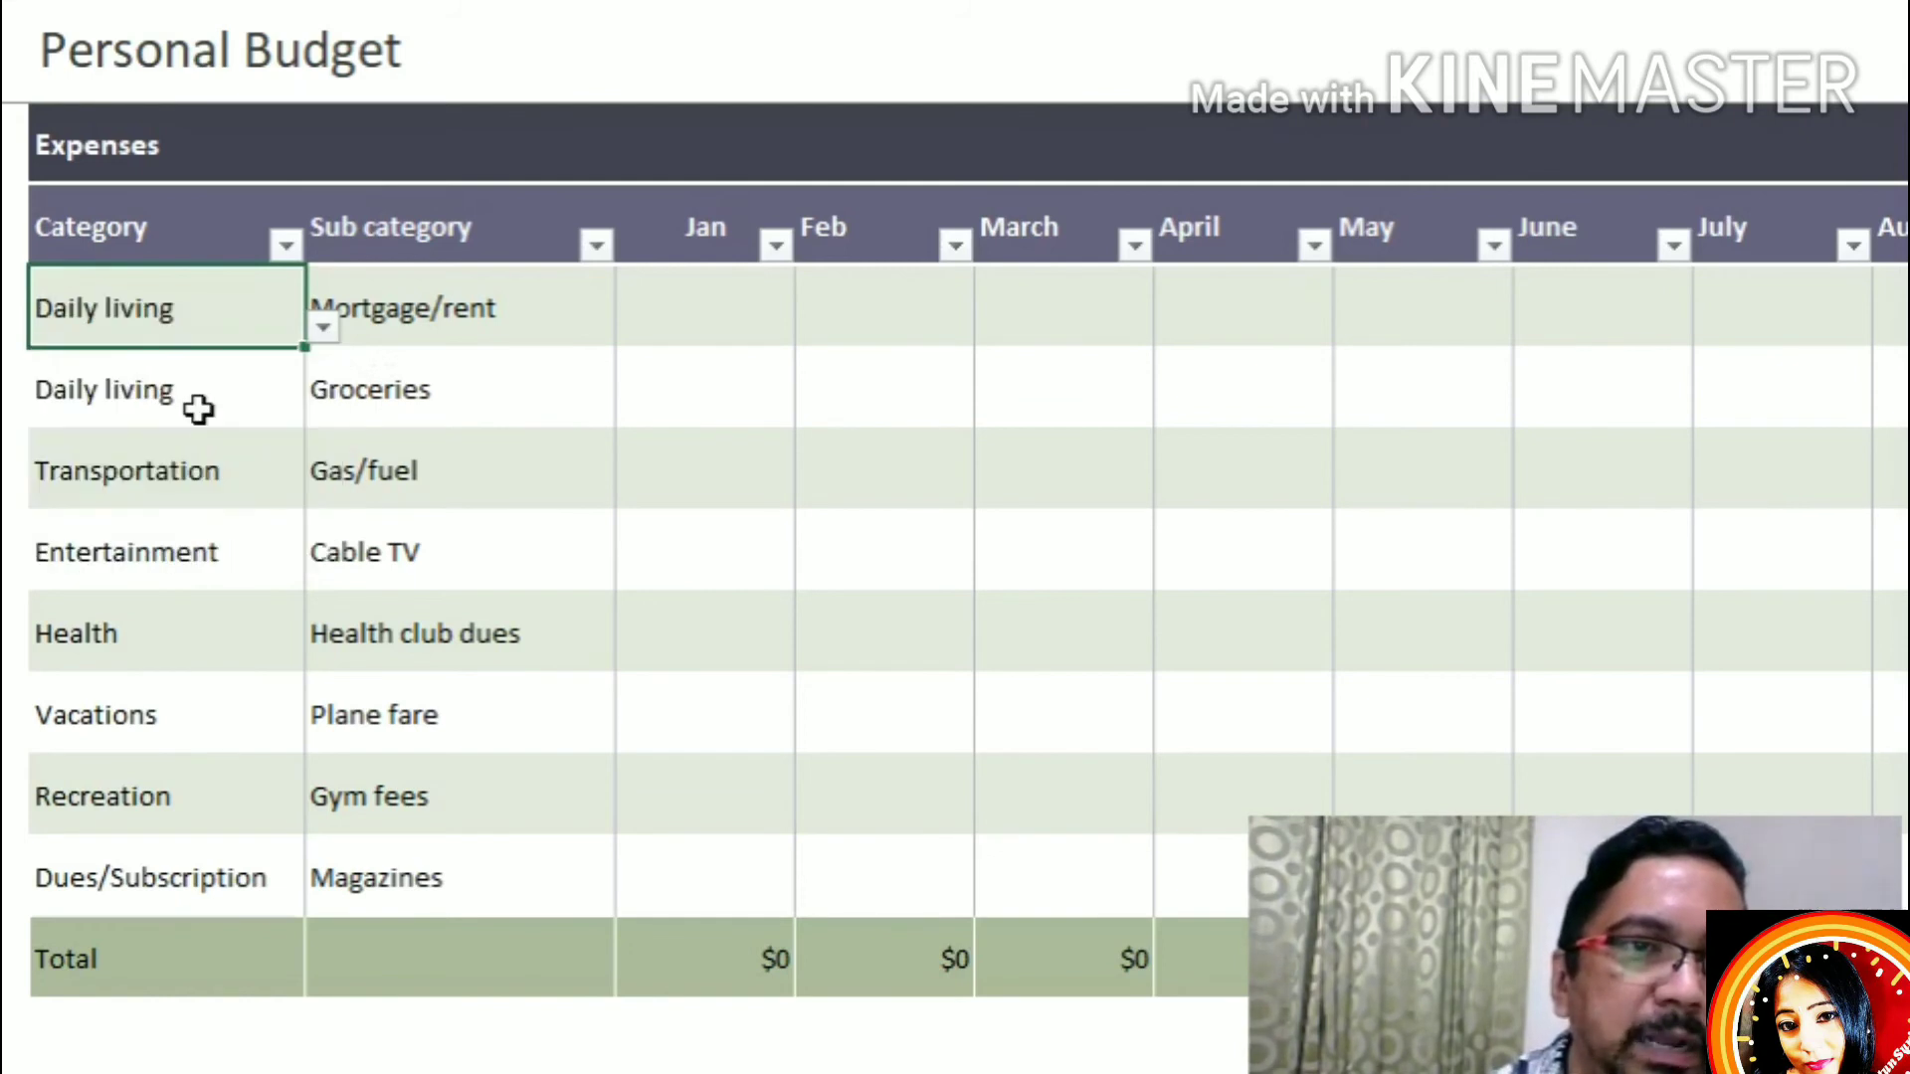
{"action": "left_click", "coordinate": [277, 402]}
{"action": "left_click", "coordinate": [322, 408]}
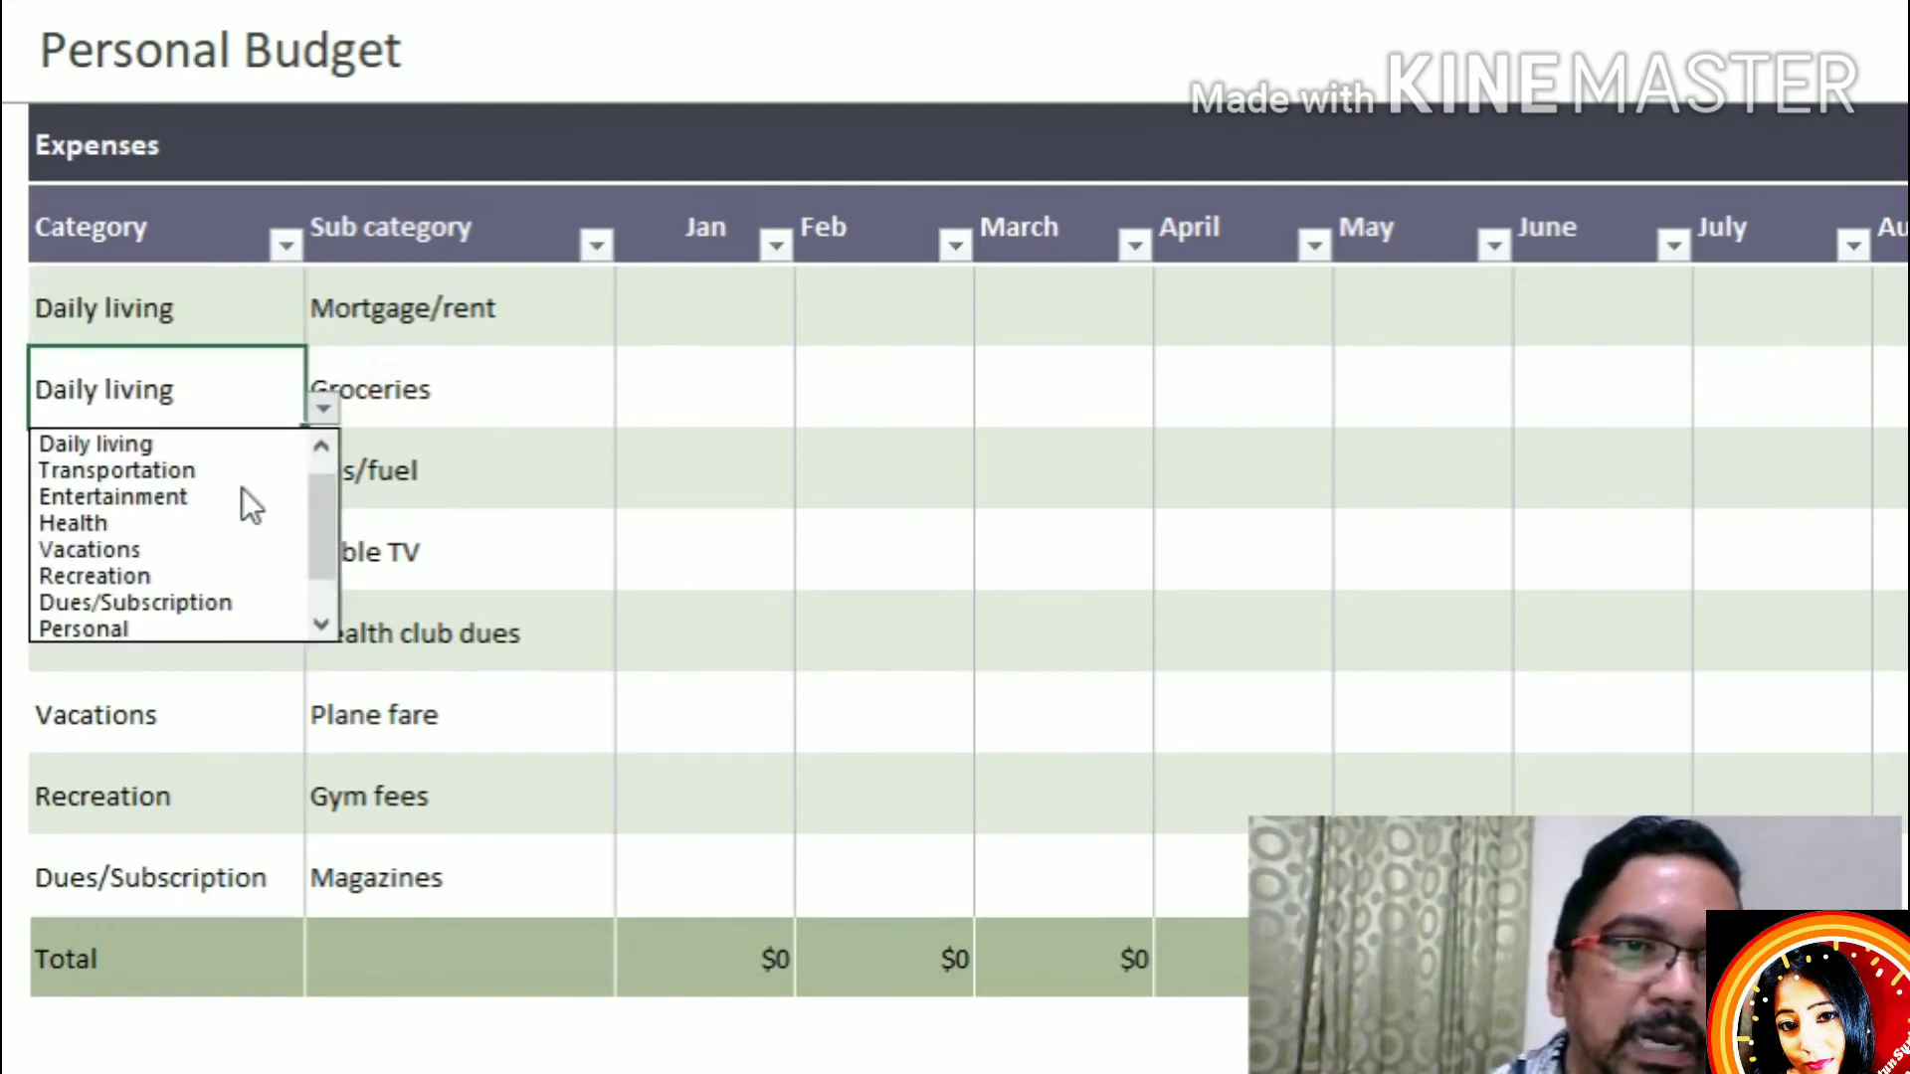
{"action": "left_click", "coordinate": [244, 503]}
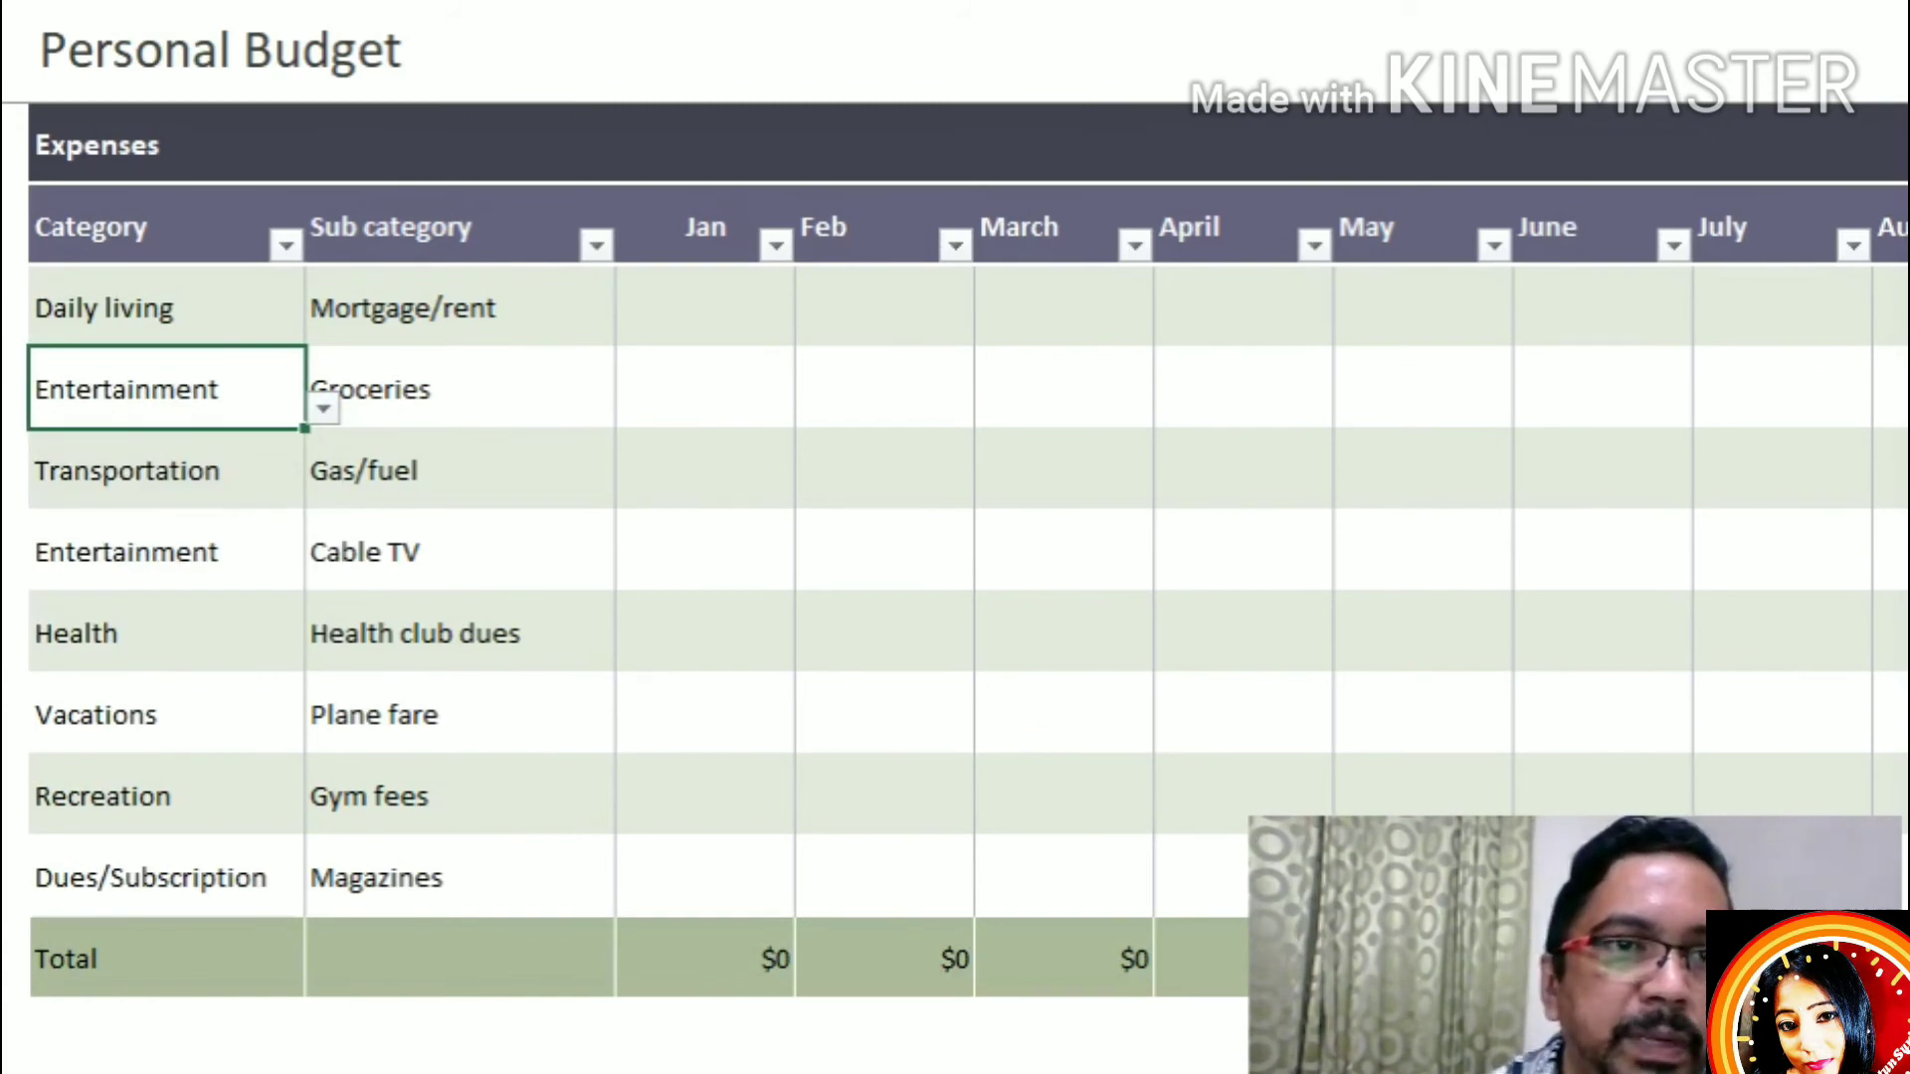
{"action": "key", "text": "ctrl+z"}
{"action": "key", "text": "ctrl+z"}
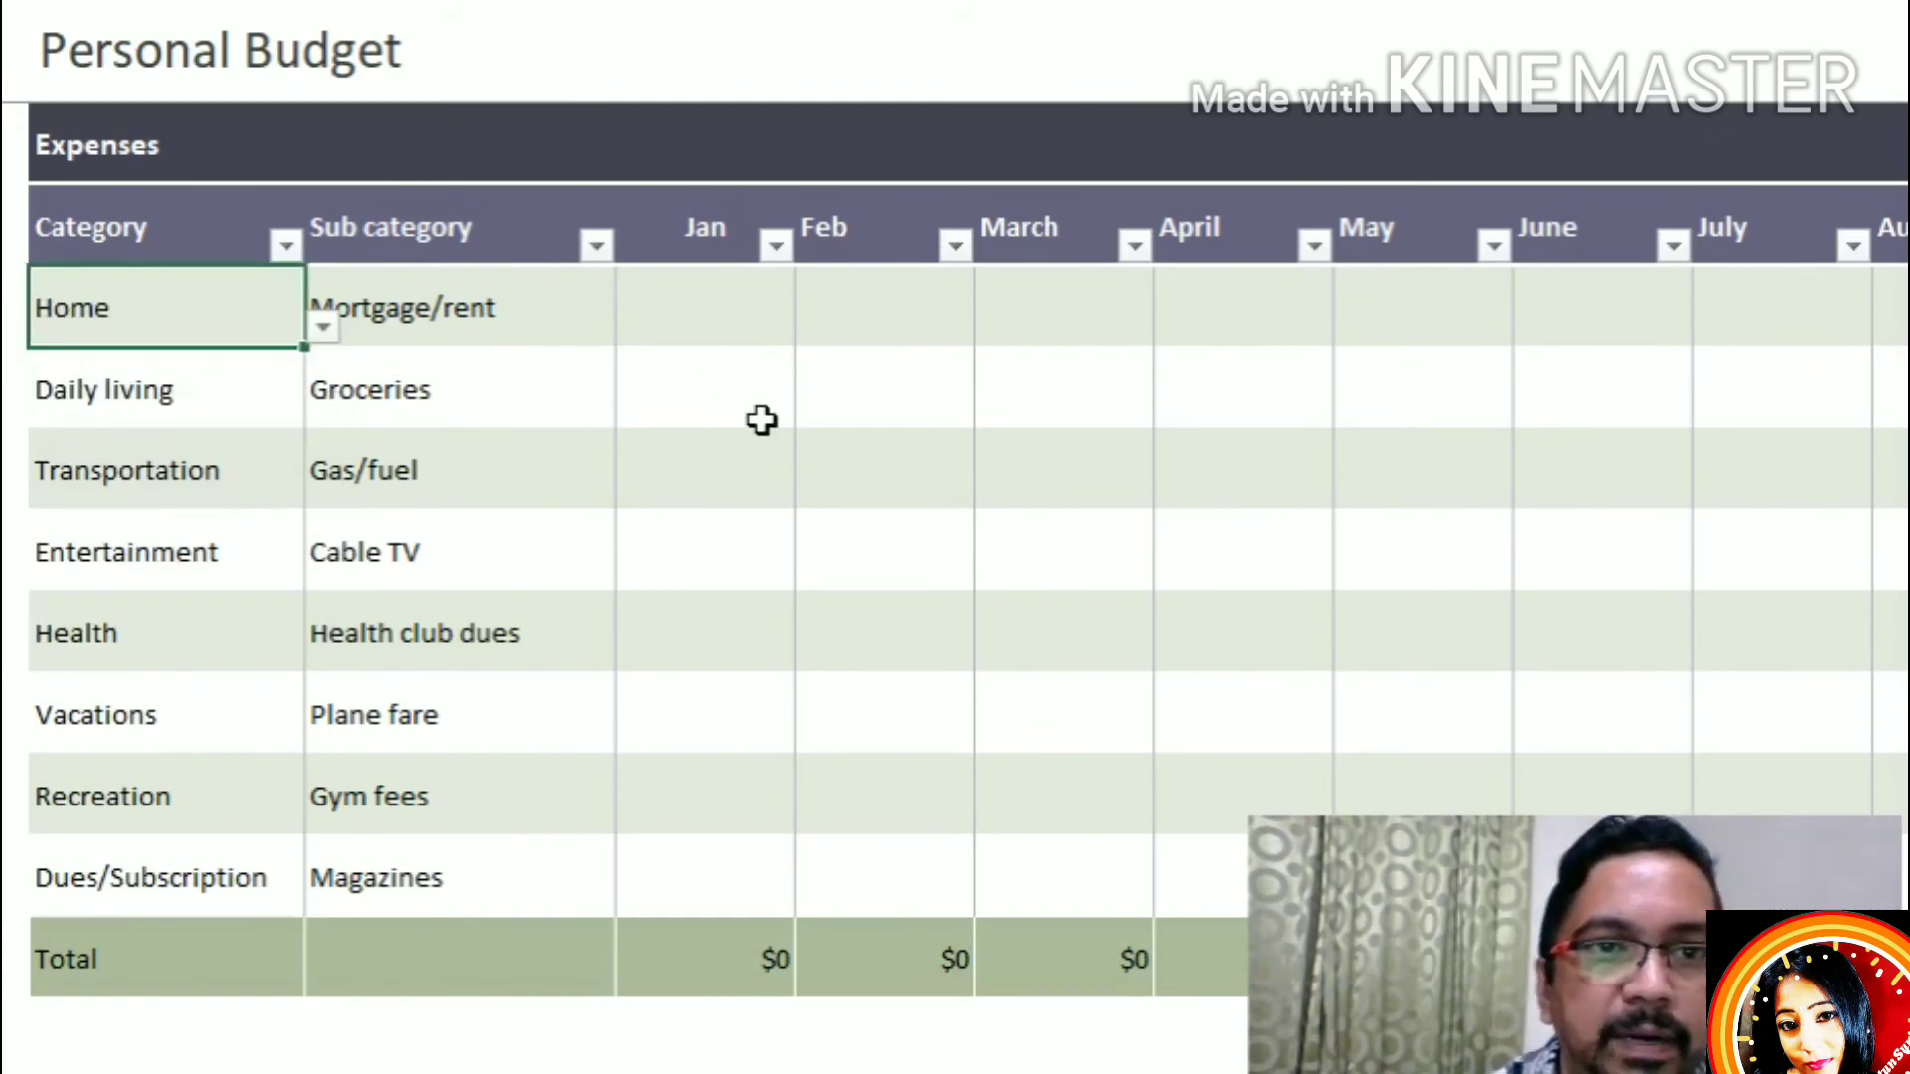
- Enter the January expense amounts for Mortgage/rent as 5000 and Groceries as 2000
{"action": "left_click", "coordinate": [550, 335]}
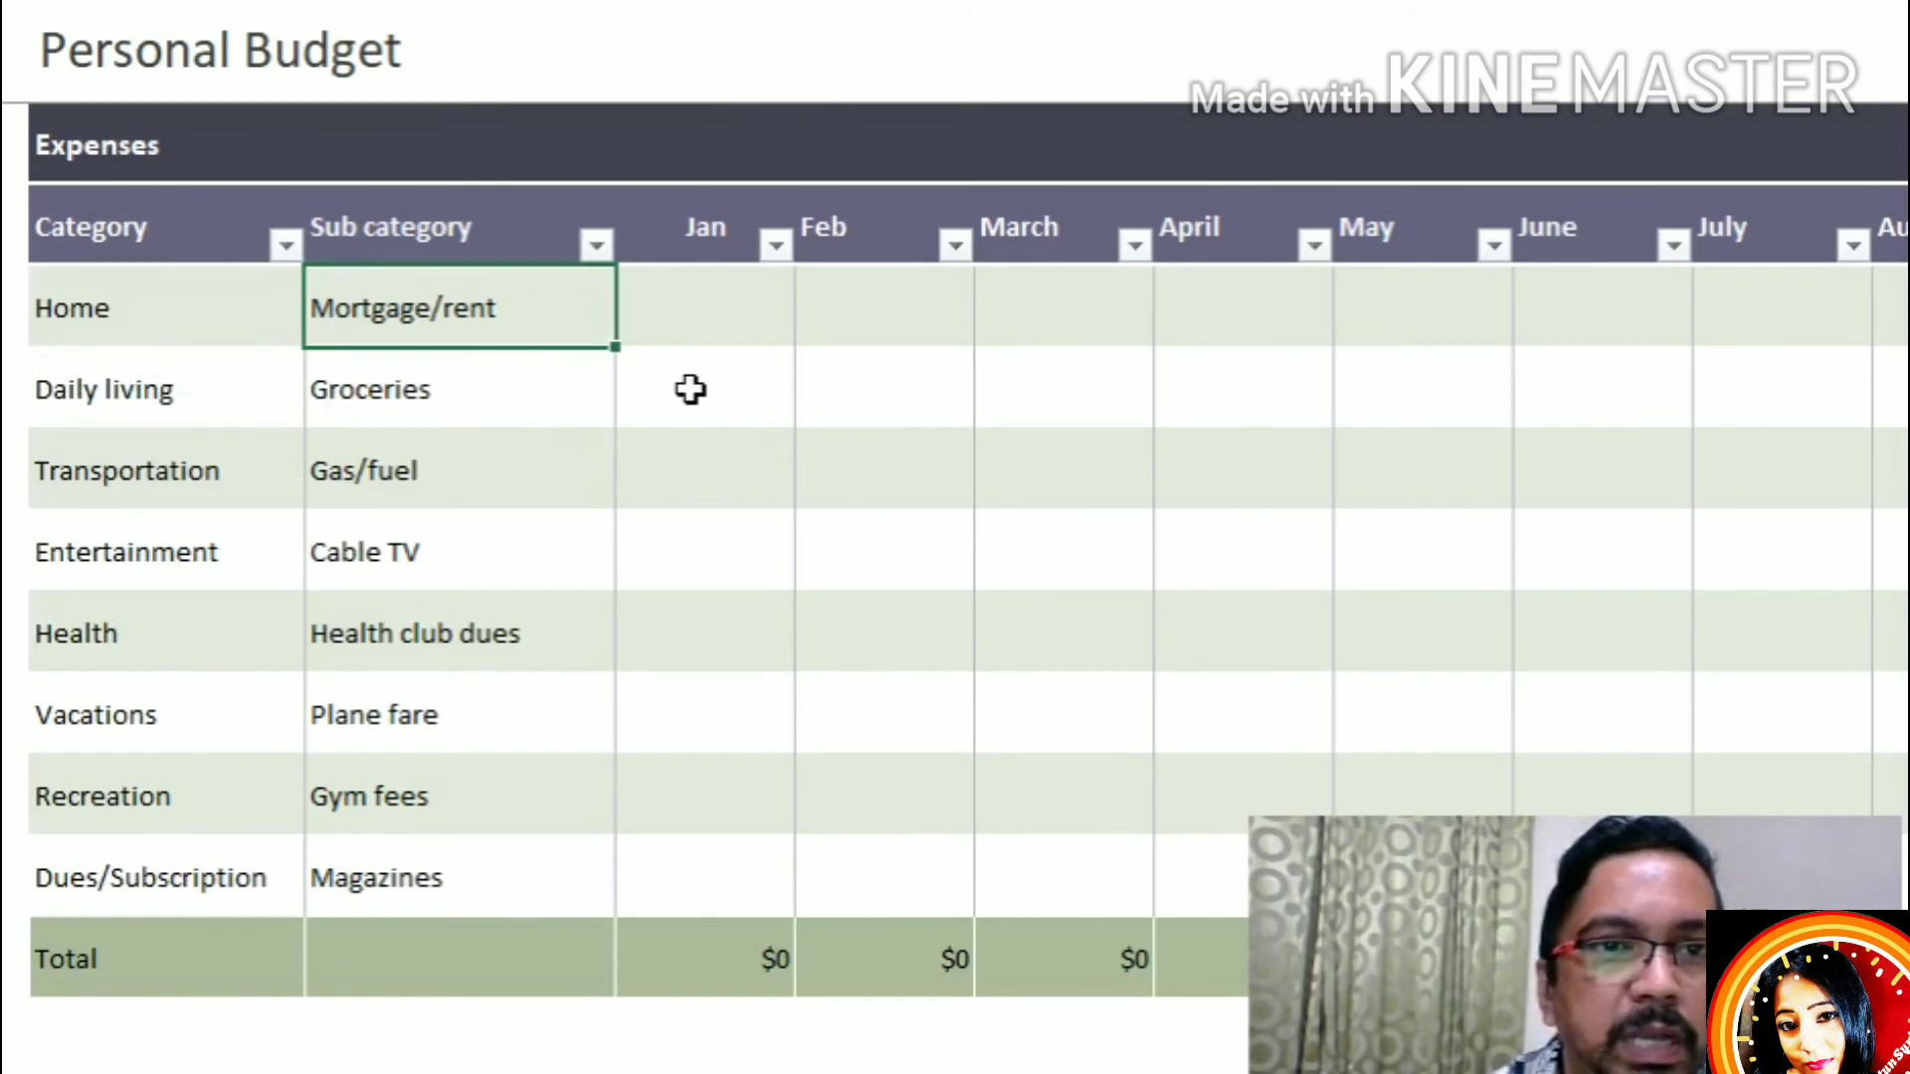
{"action": "left_click", "coordinate": [761, 324]}
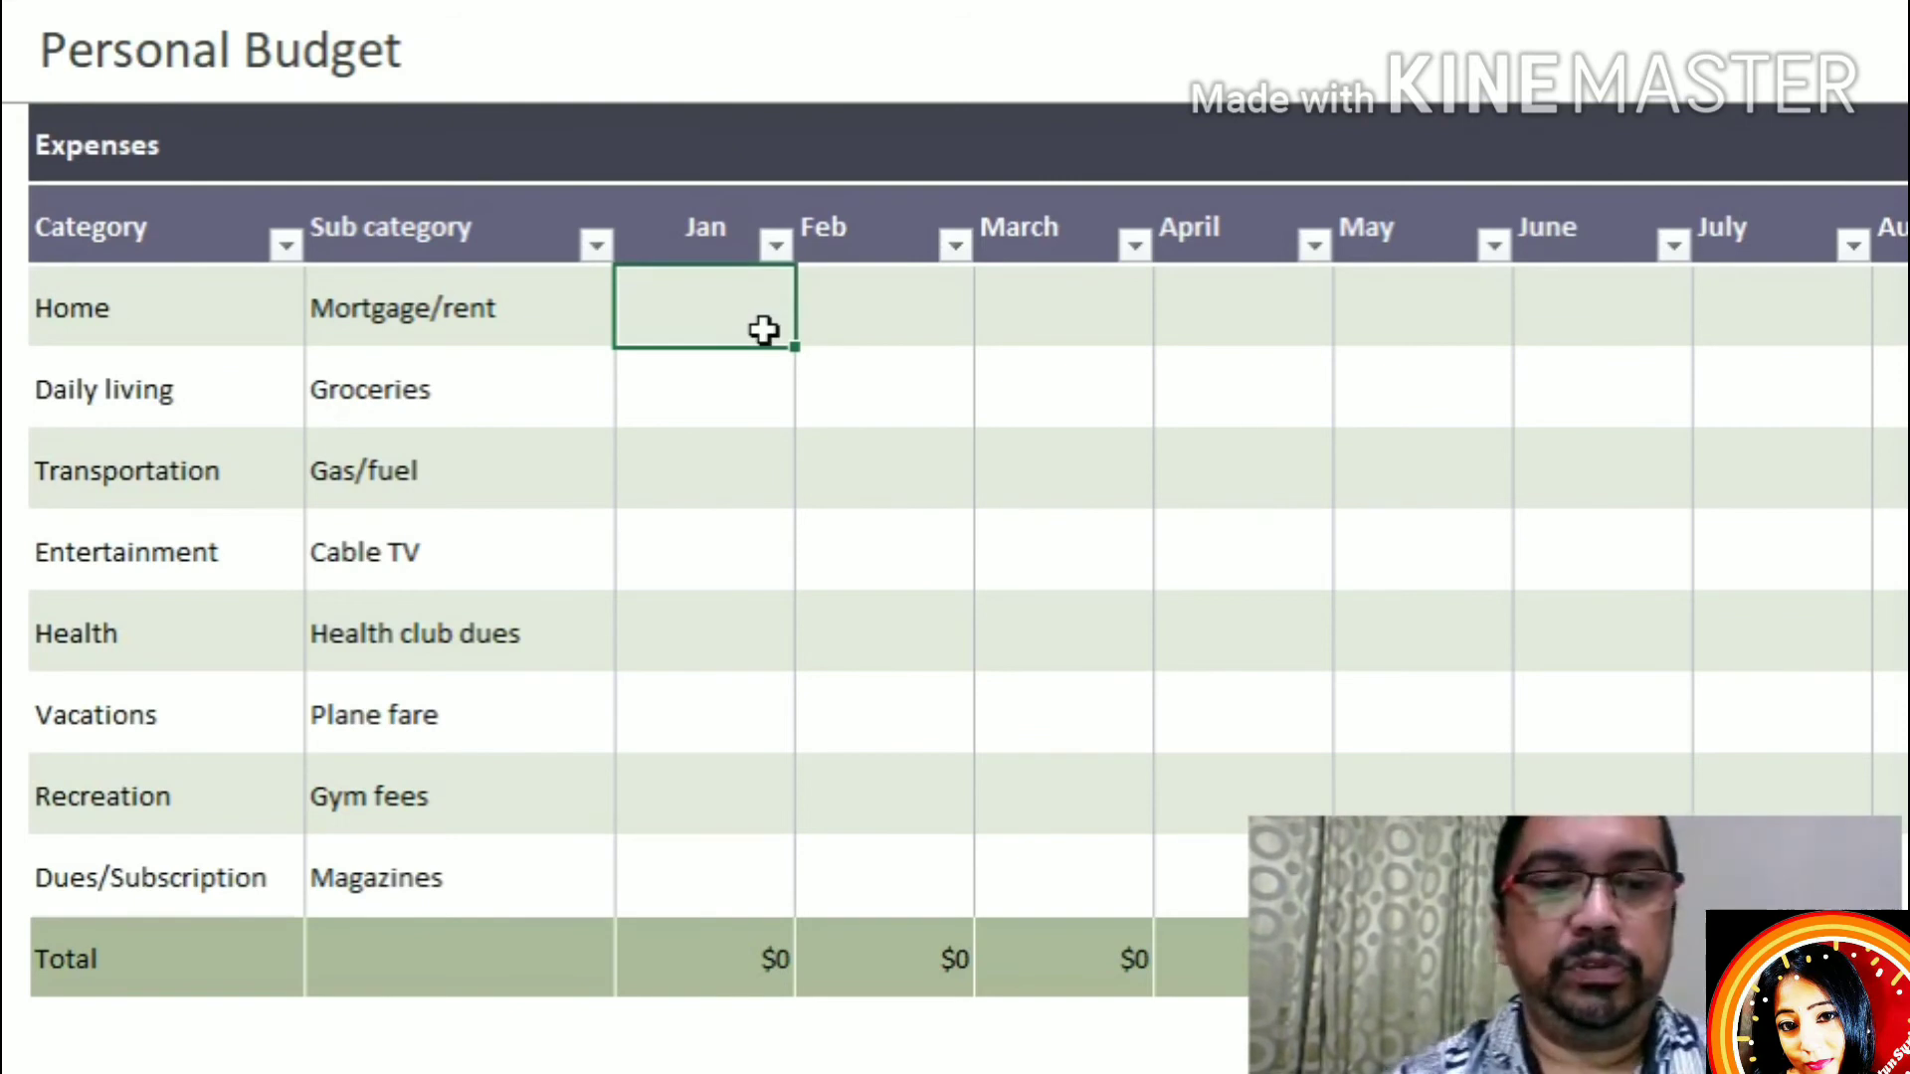
{"action": "type", "text": "5000"}
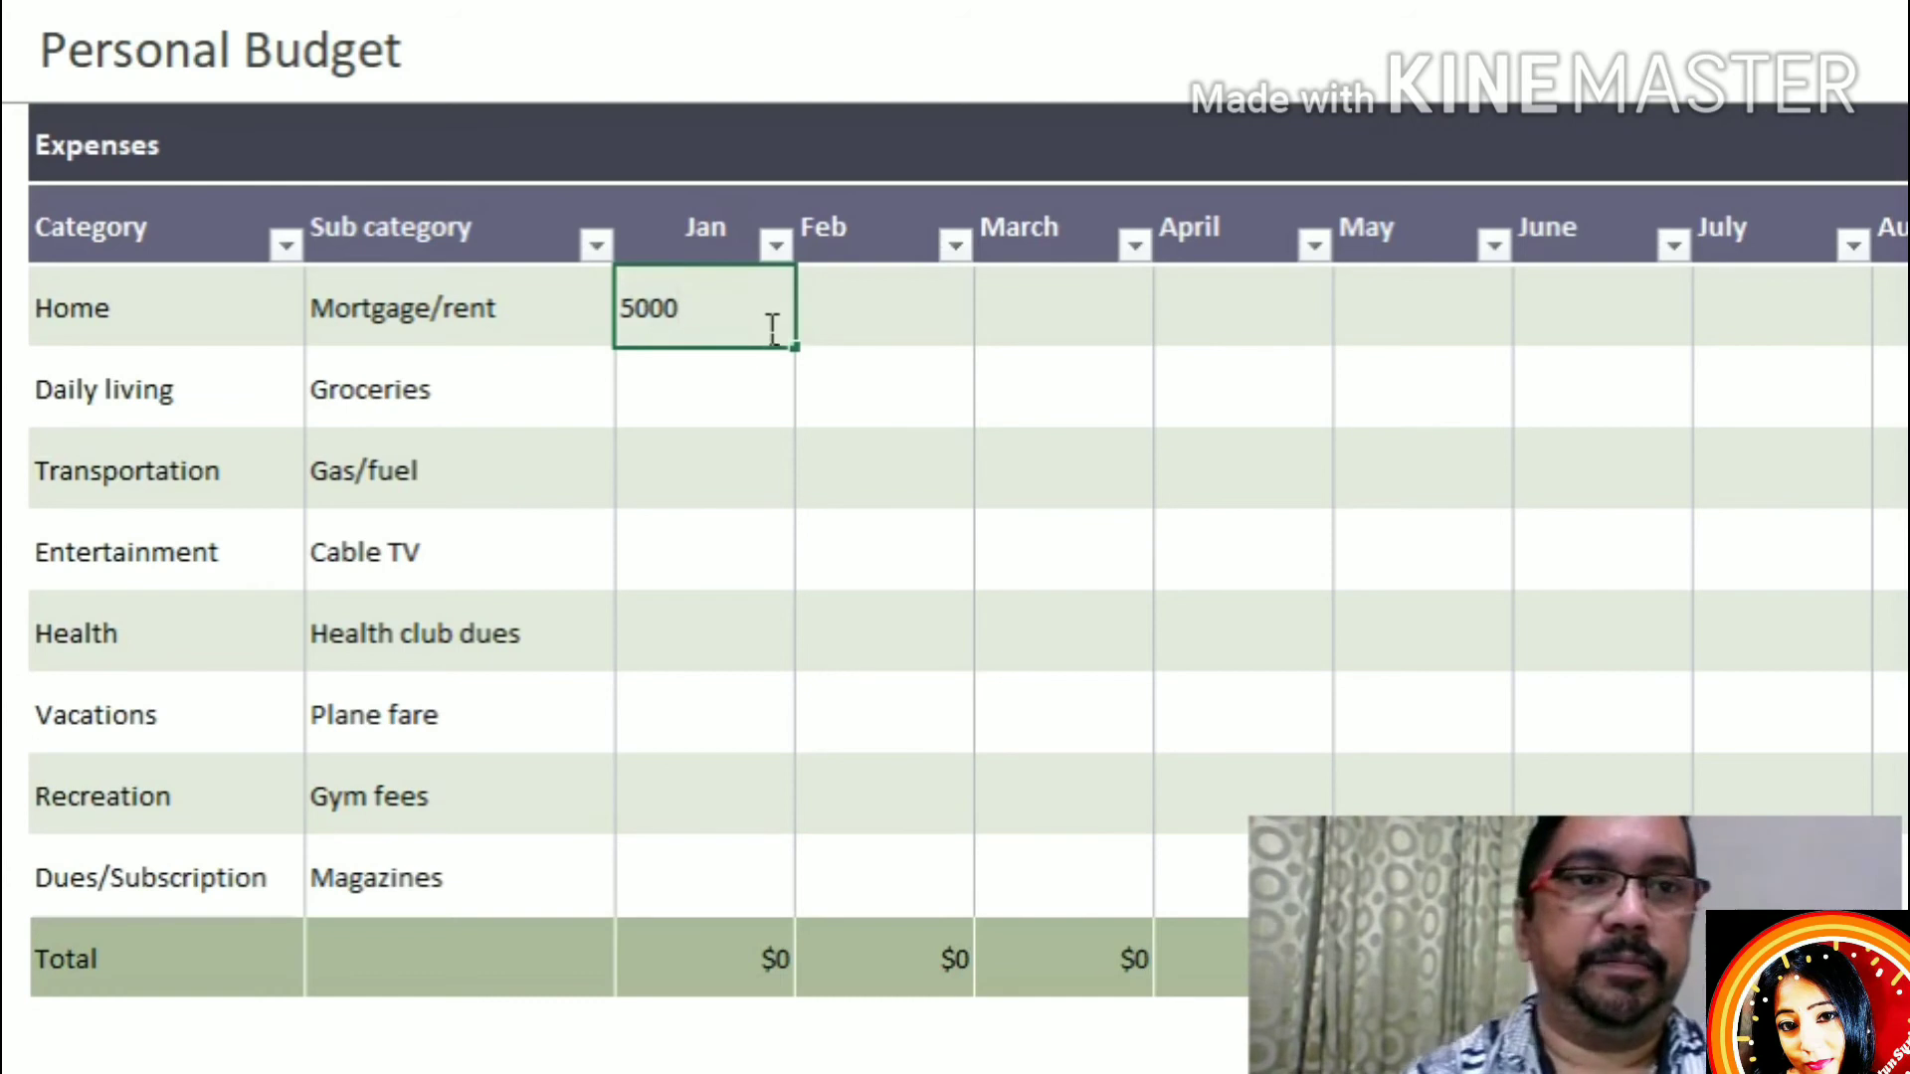
{"action": "left_click", "coordinate": [714, 395]}
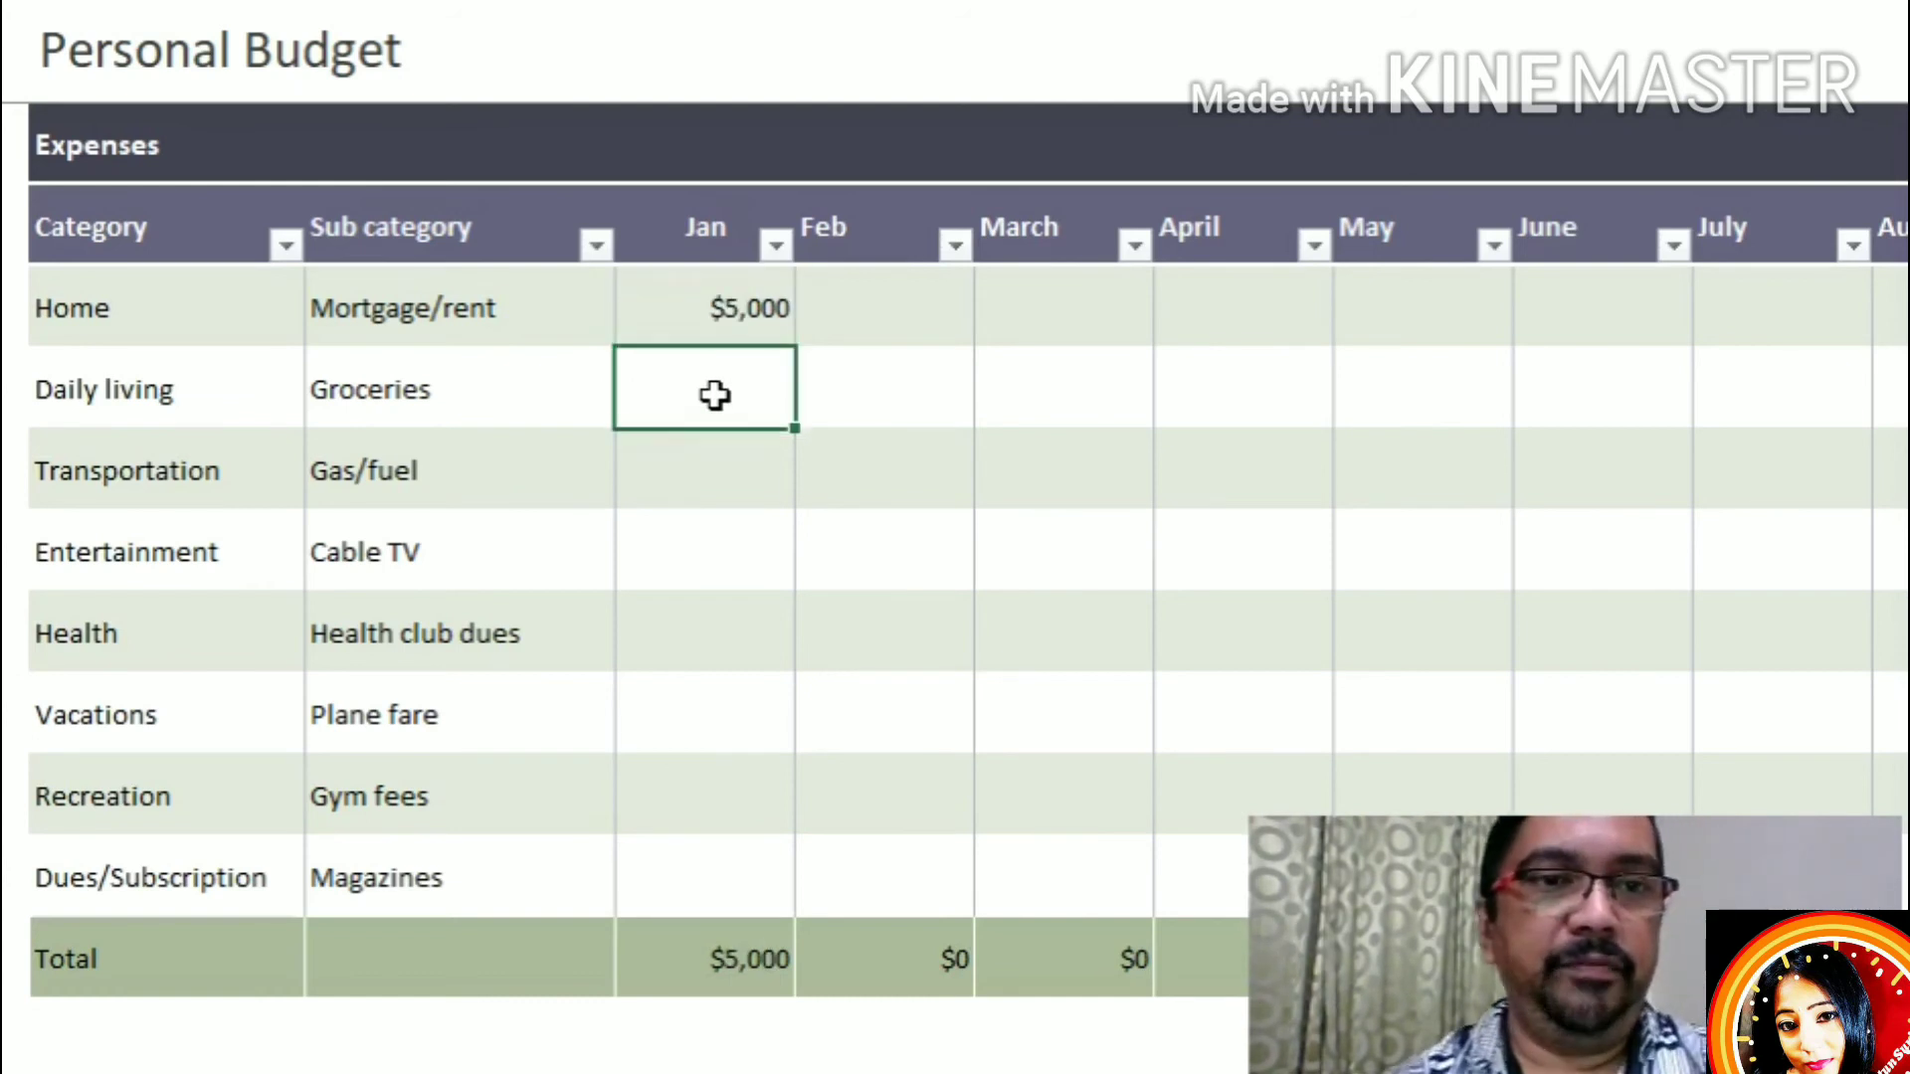
{"action": "type", "text": "2000"}
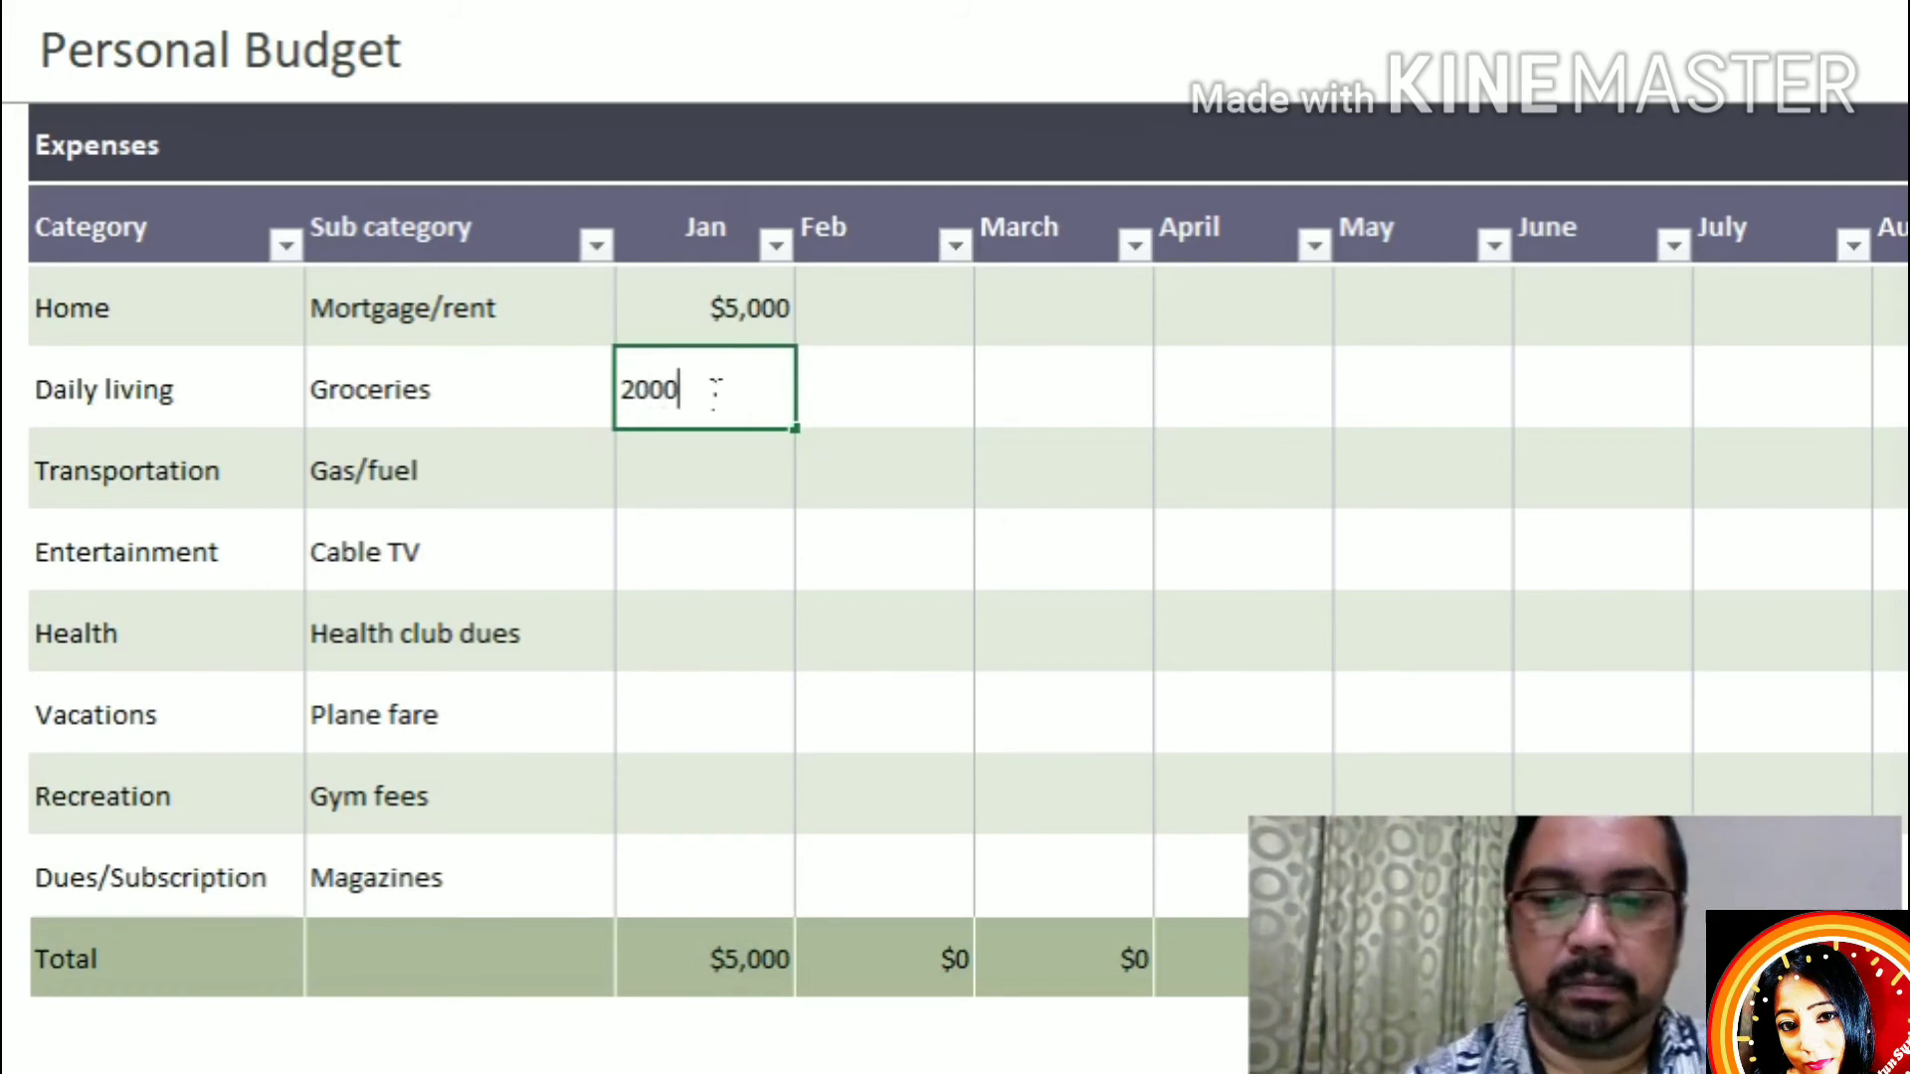
{"action": "key", "text": "Return"}
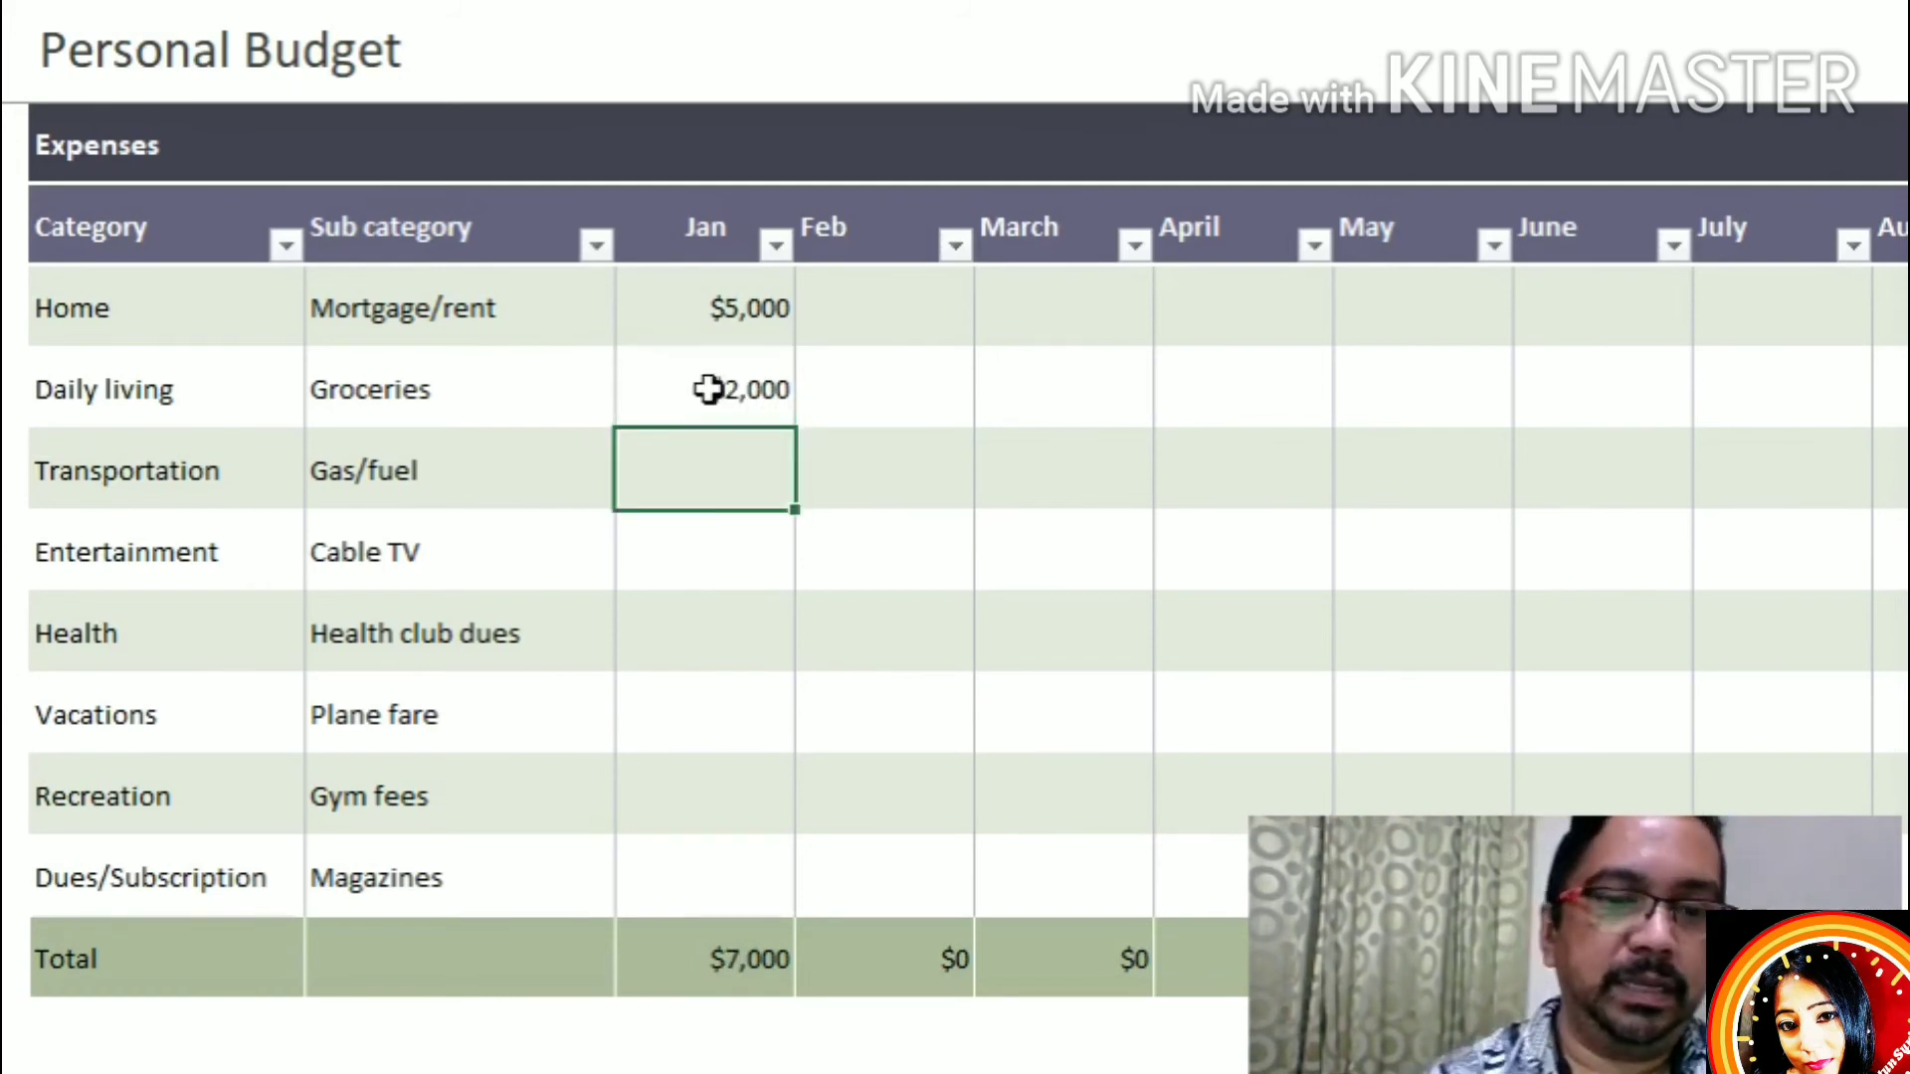
- Enter the January amounts 500 for Gas/fuel, 200 for Cable TV and 100 for Health club dues
{"action": "type", "text": "500"}
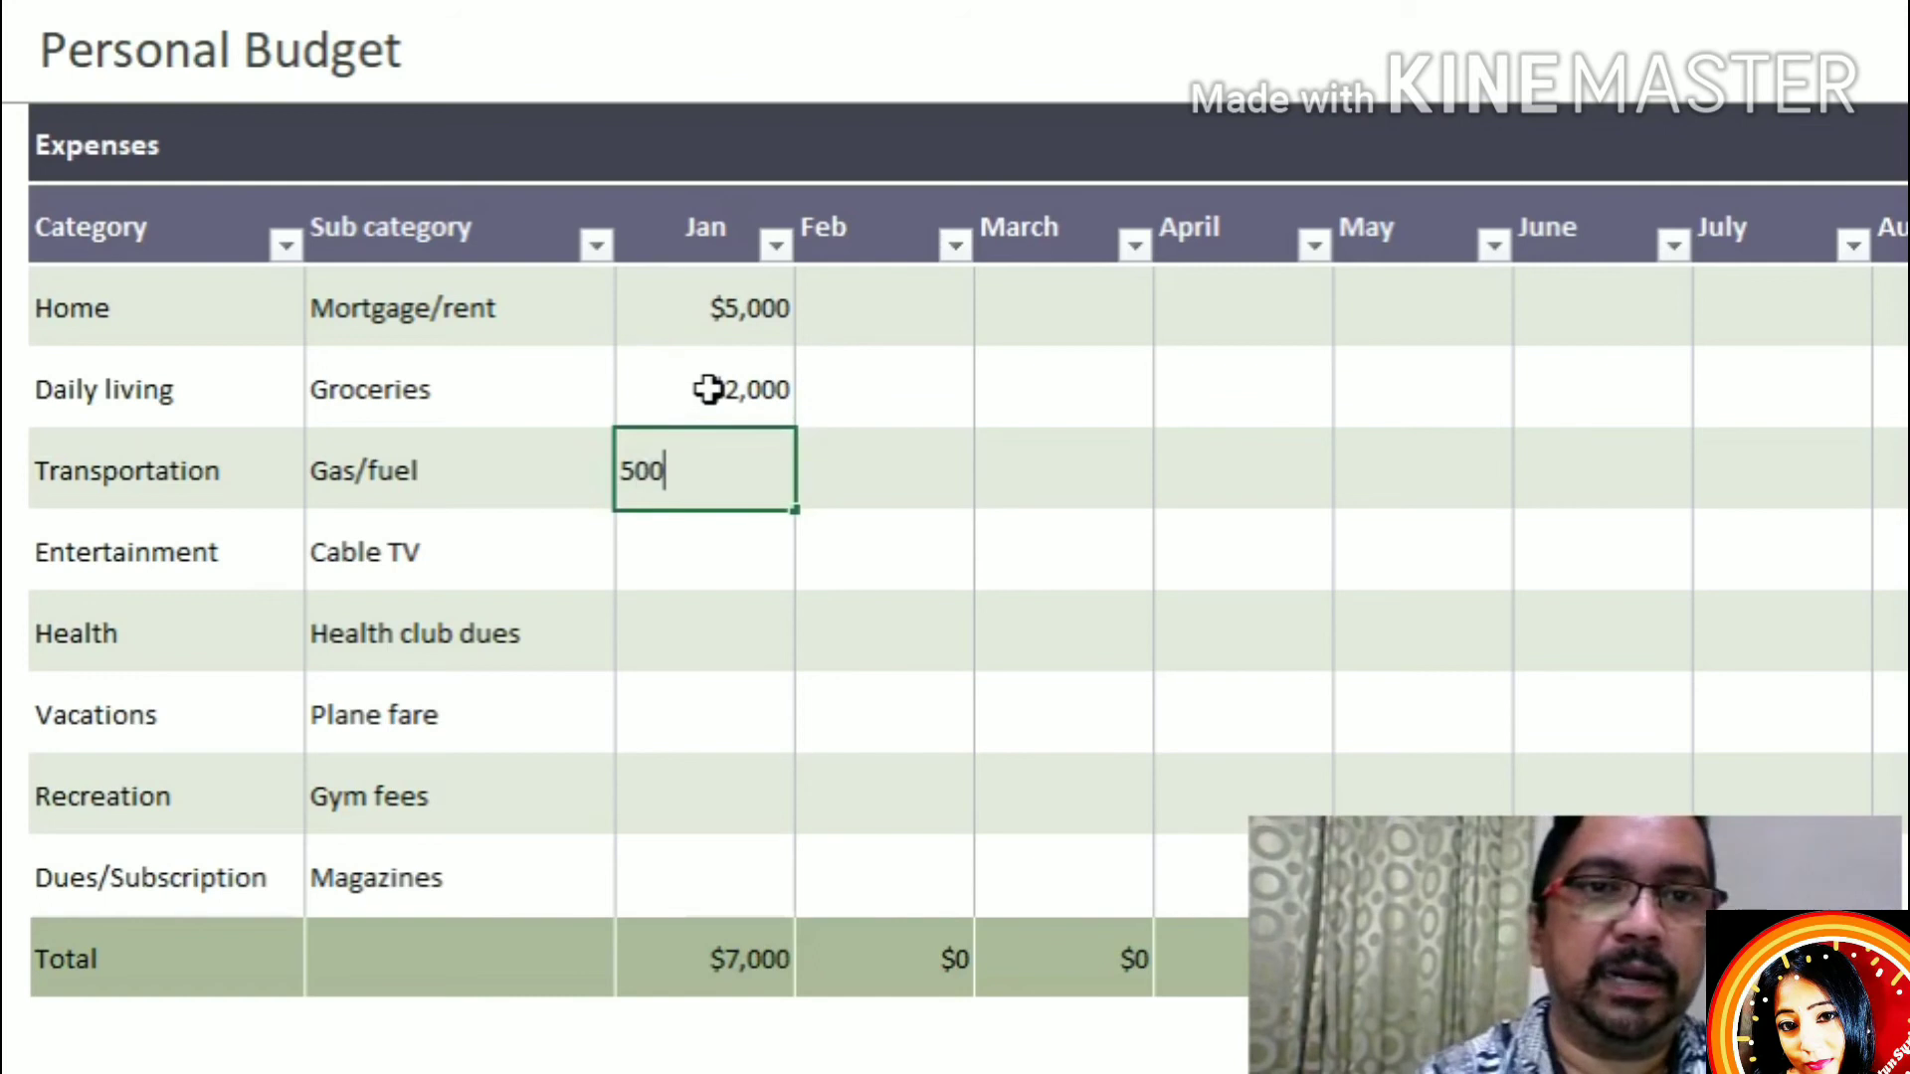
{"action": "left_click", "coordinate": [725, 550]}
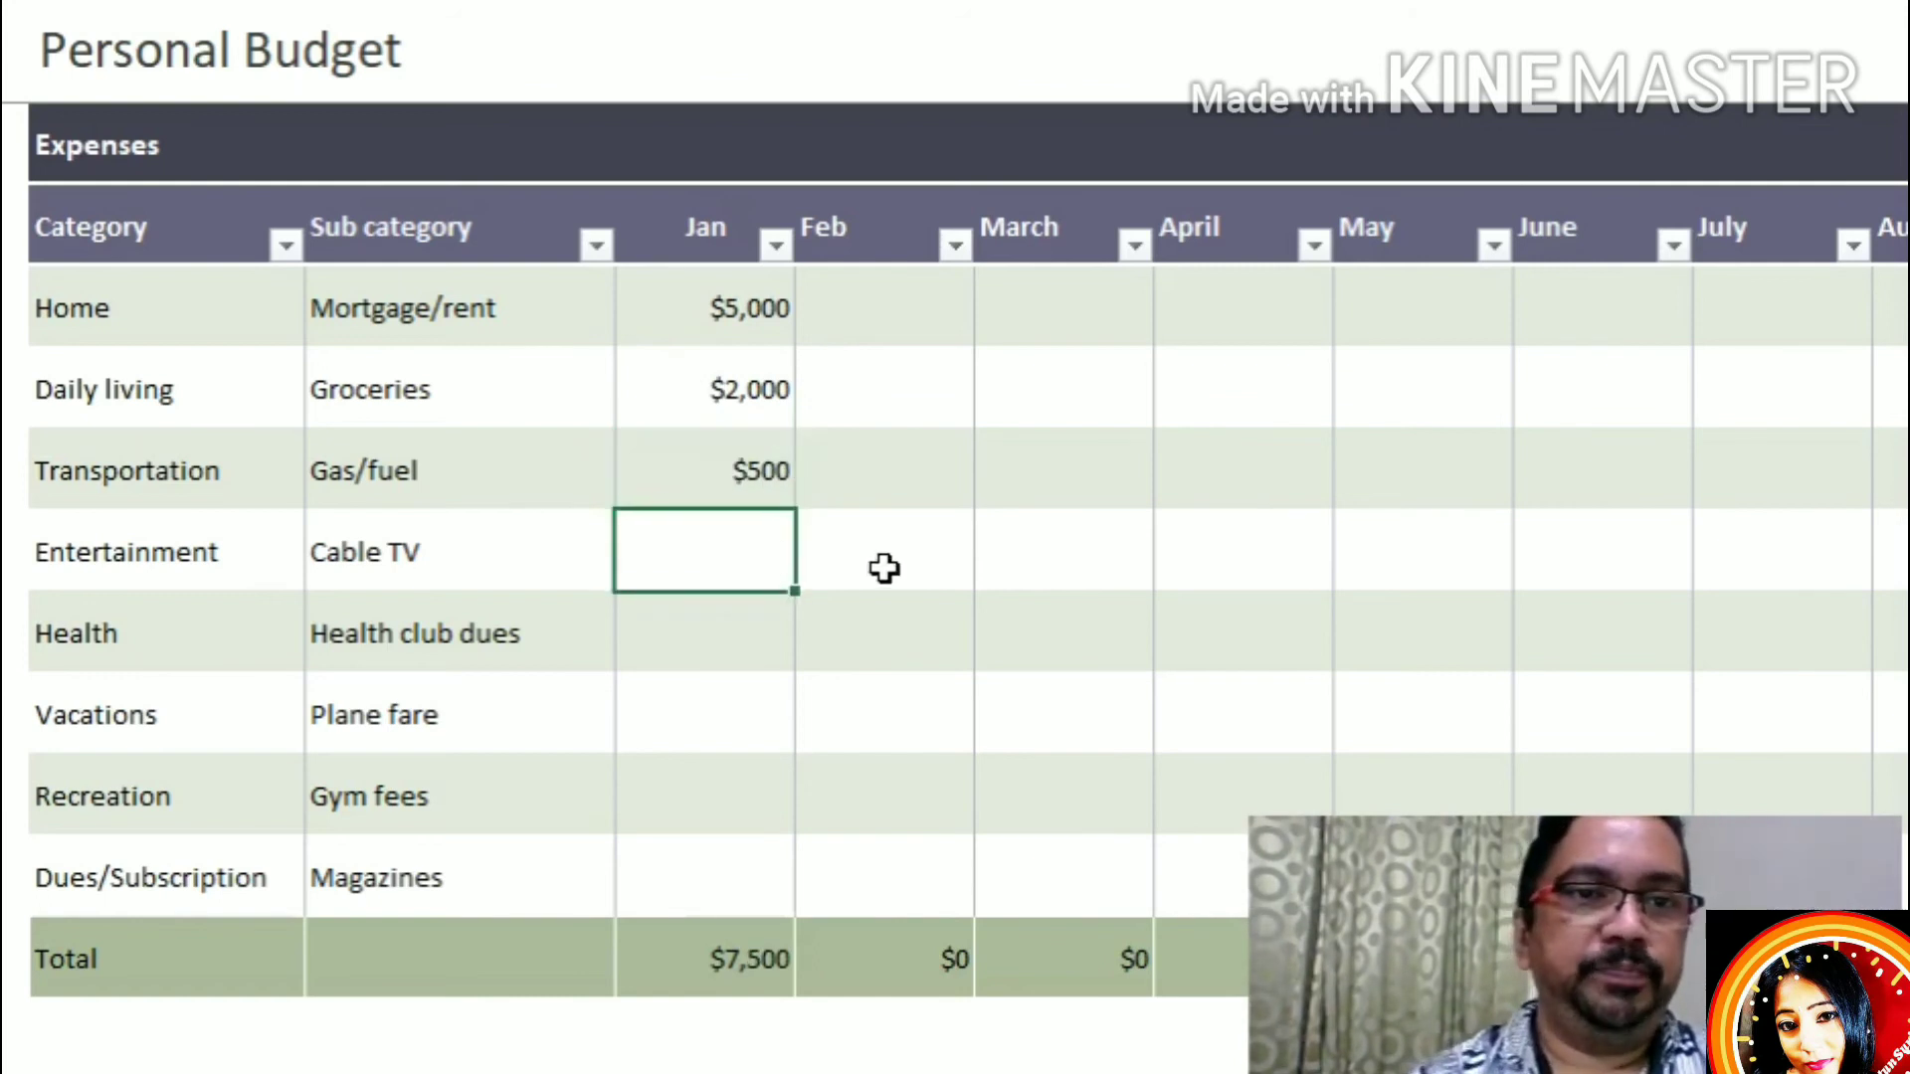
{"action": "type", "text": "200"}
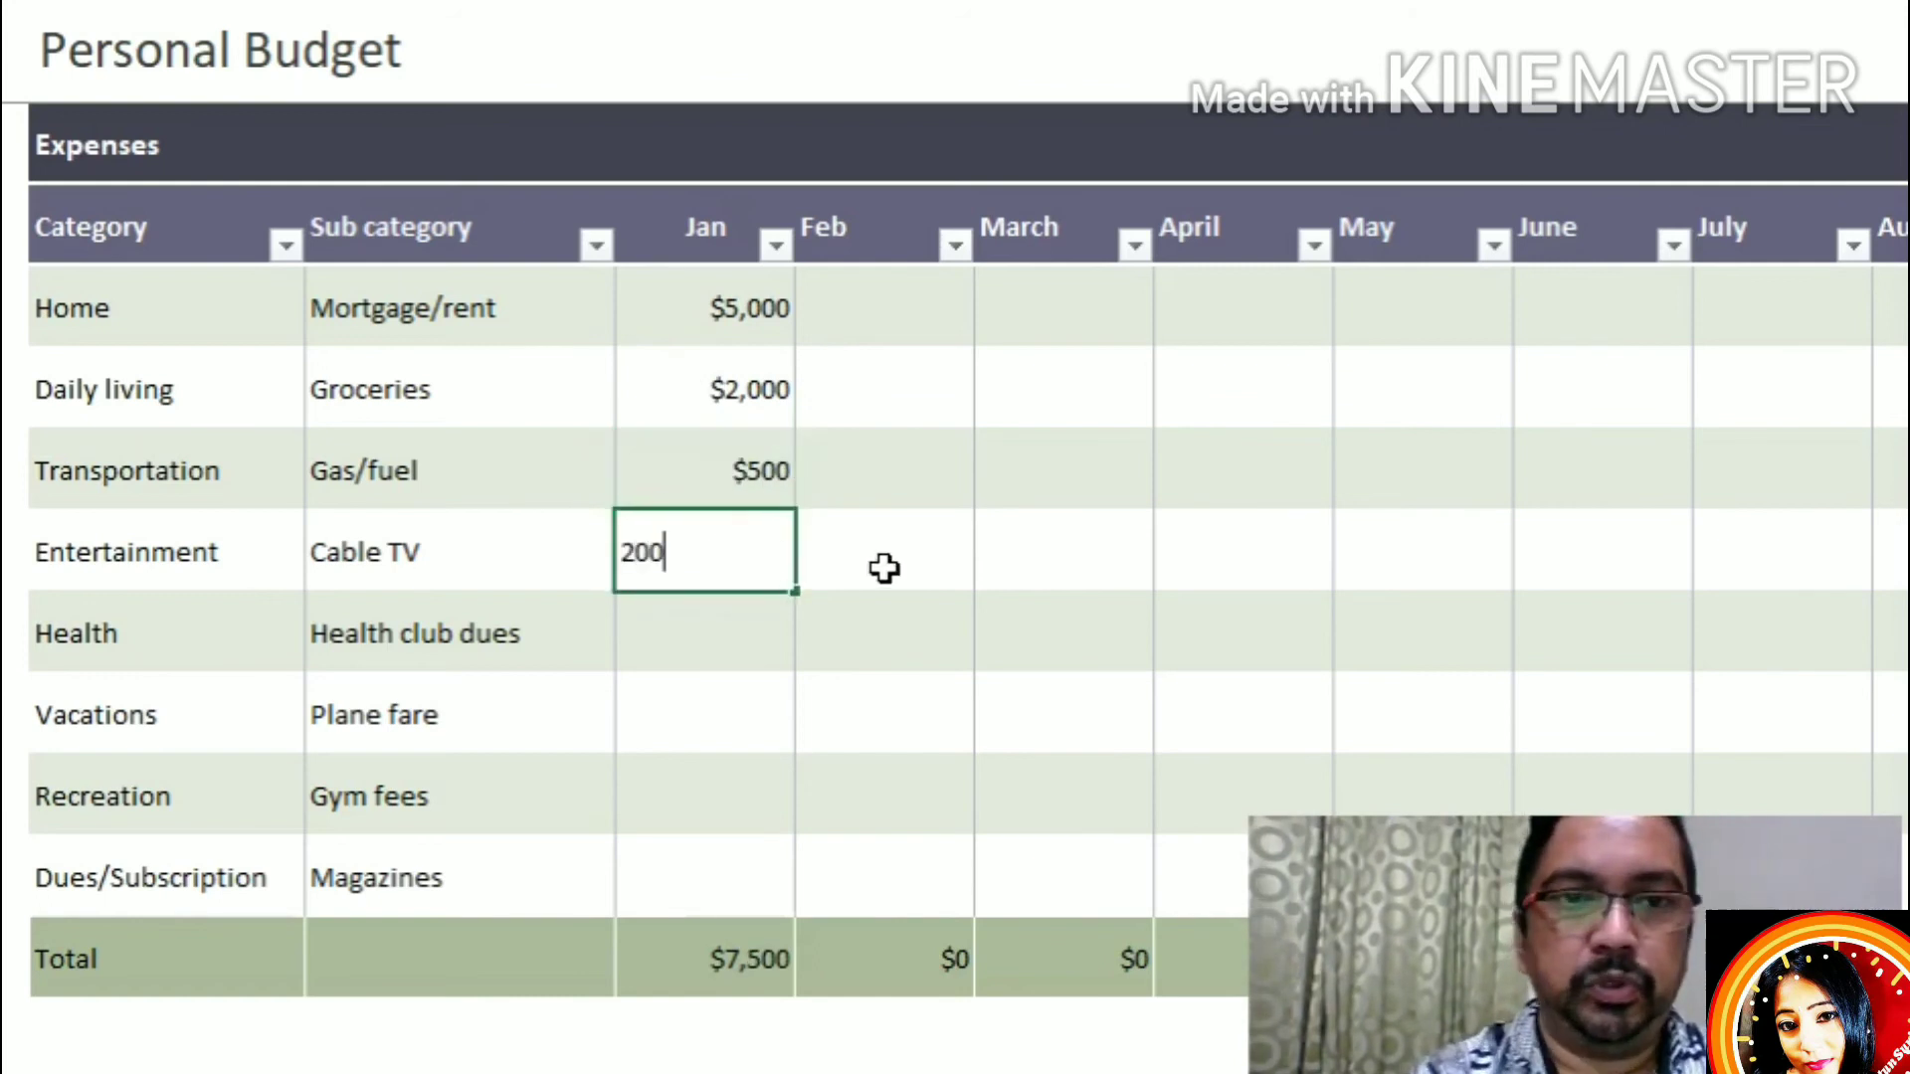
{"action": "left_click", "coordinate": [748, 654]}
{"action": "type", "text": "100"}
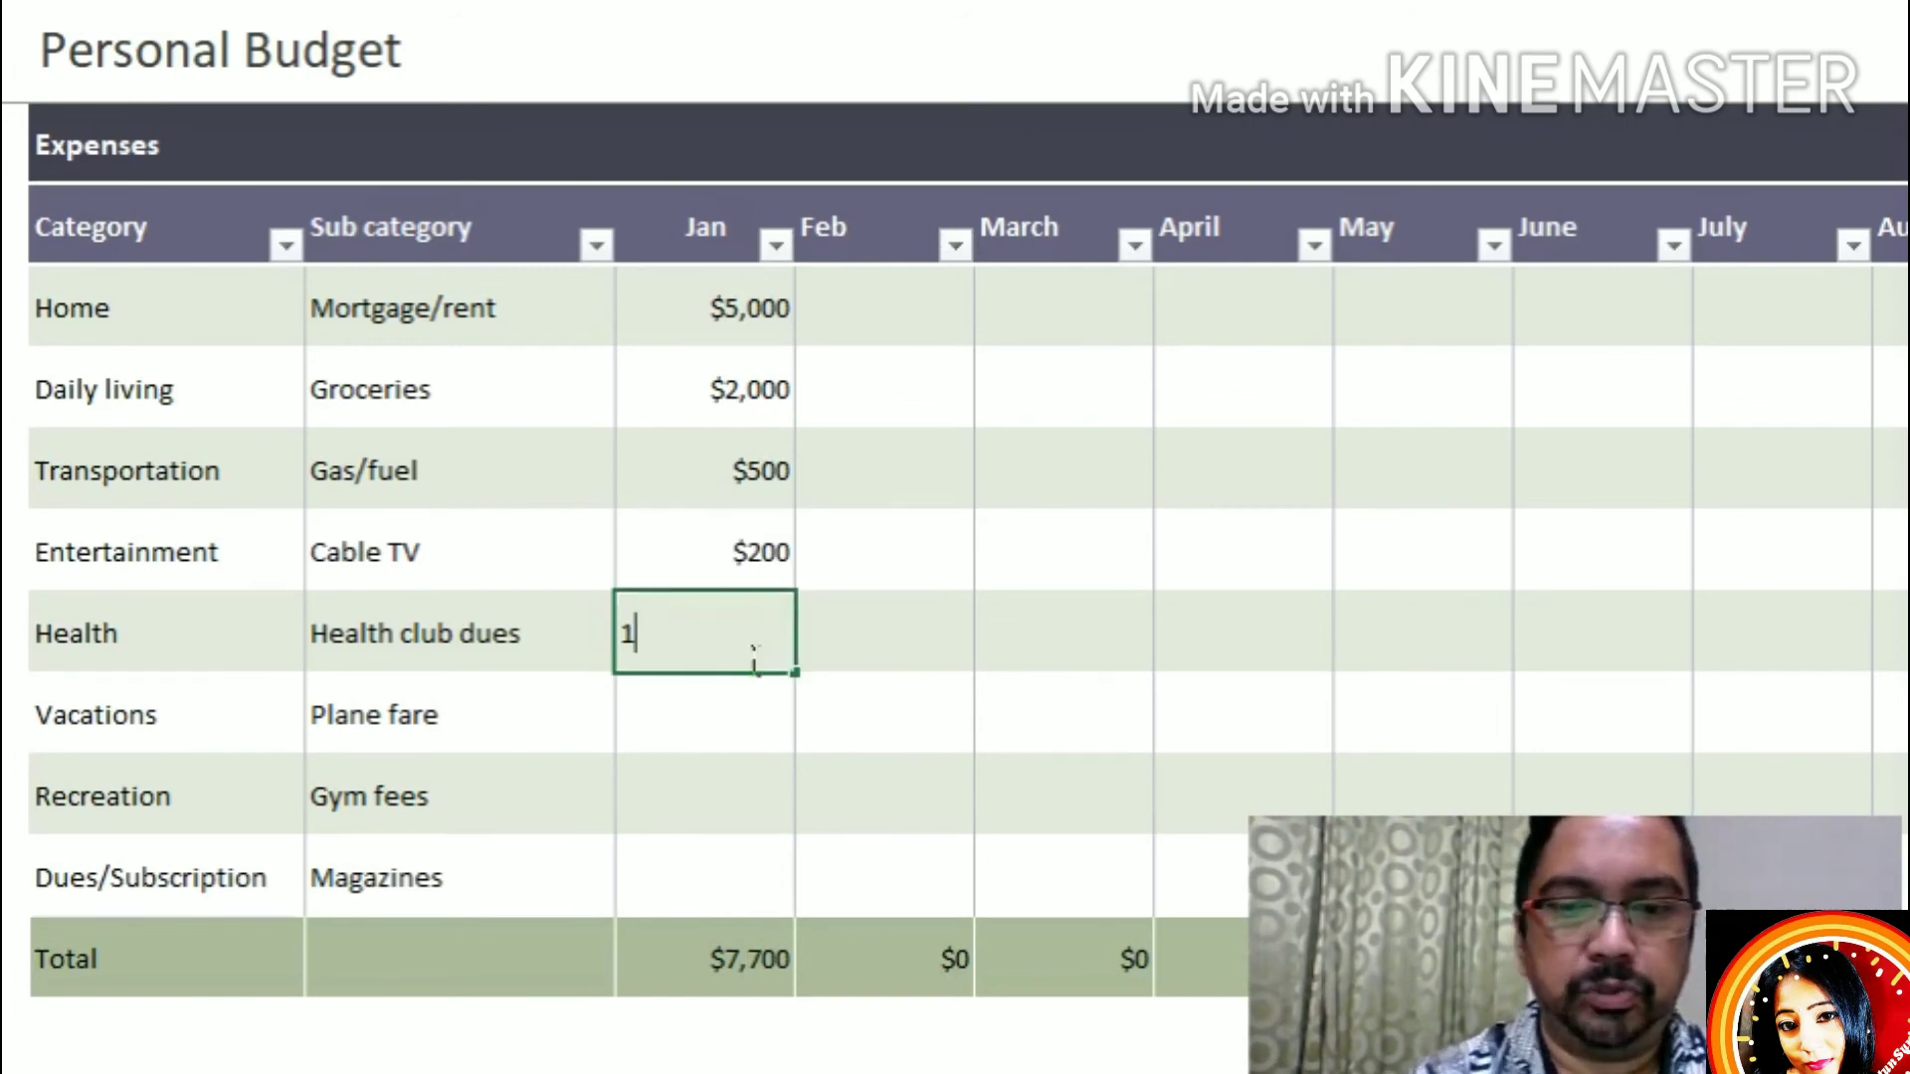
{"action": "left_click", "coordinate": [727, 720]}
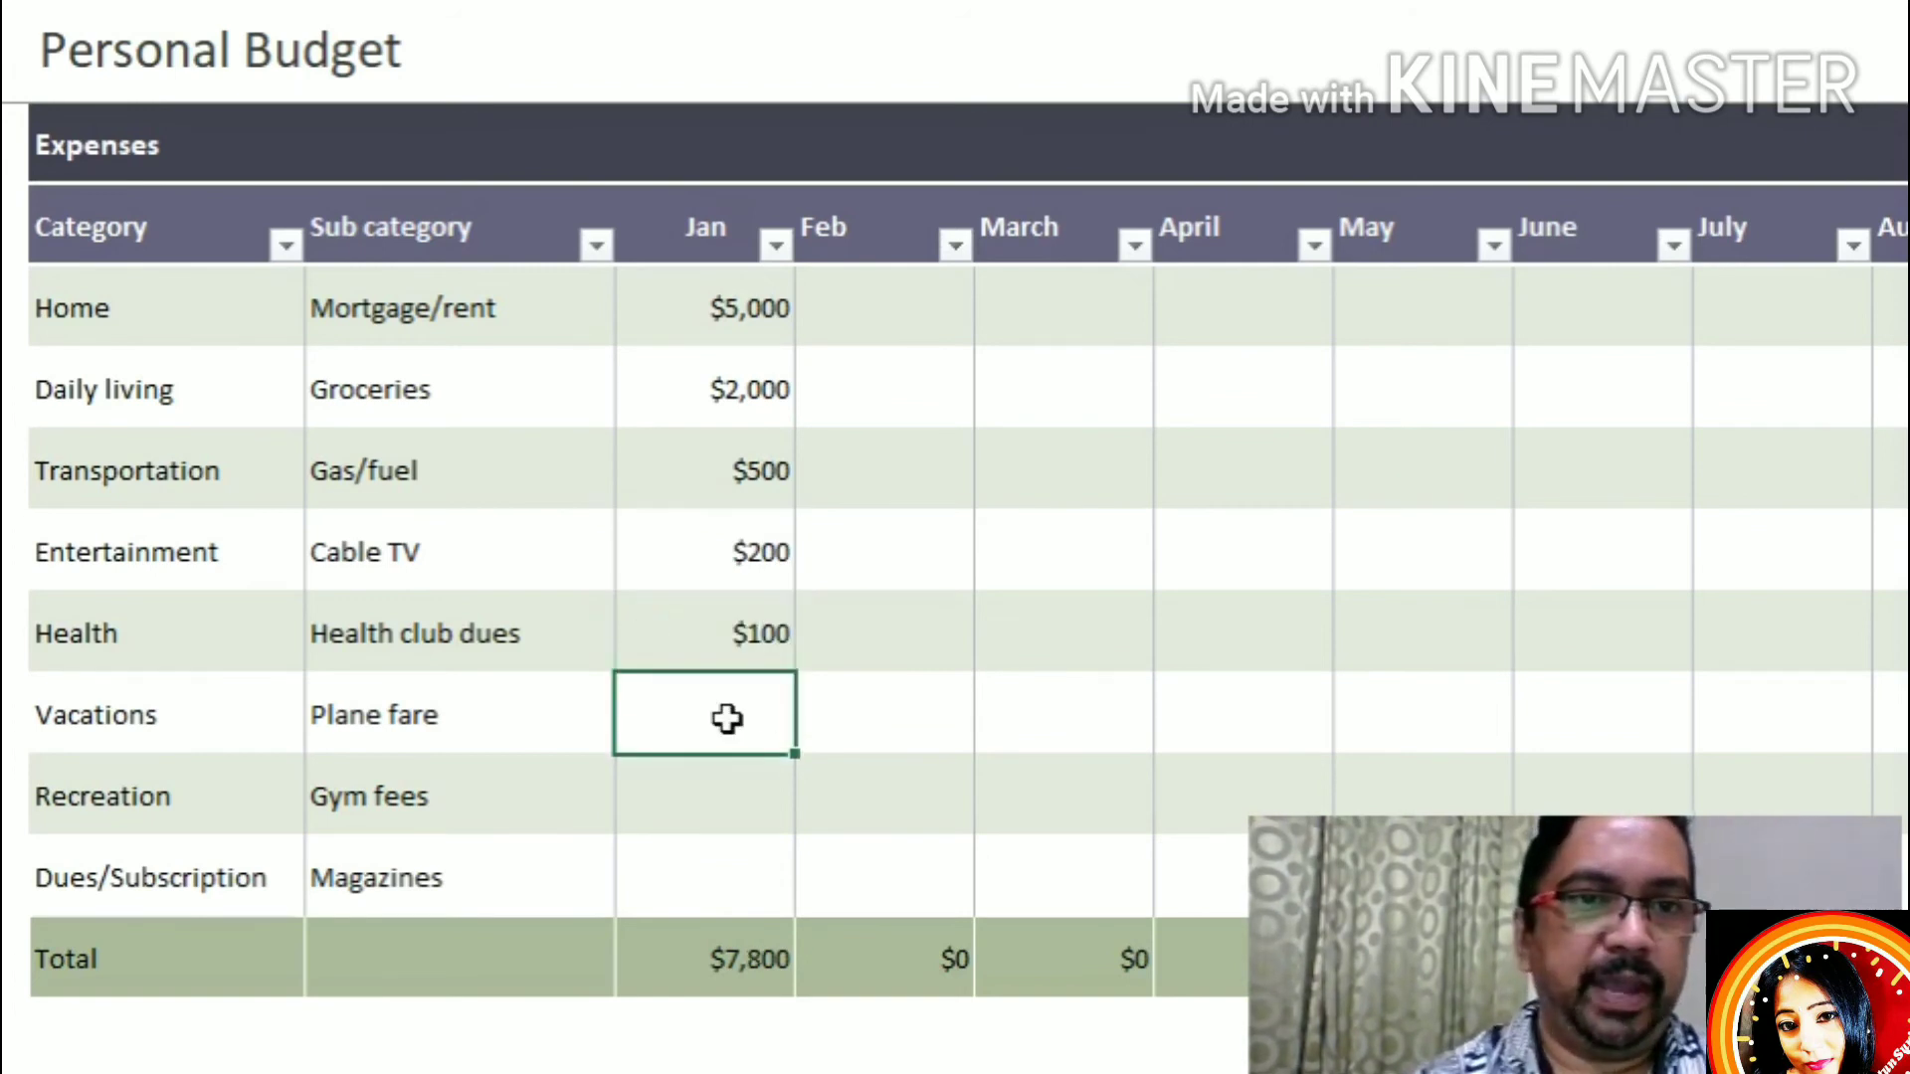
- Examine the Plane fare entry and the filter options of the Sub category column
{"action": "scroll", "coordinate": [742, 746], "scroll_direction": "down", "scroll_amount": 3}
{"action": "scroll", "coordinate": [746, 745], "scroll_direction": "up", "scroll_amount": 2}
{"action": "scroll", "coordinate": [746, 745], "scroll_direction": "up", "scroll_amount": 1}
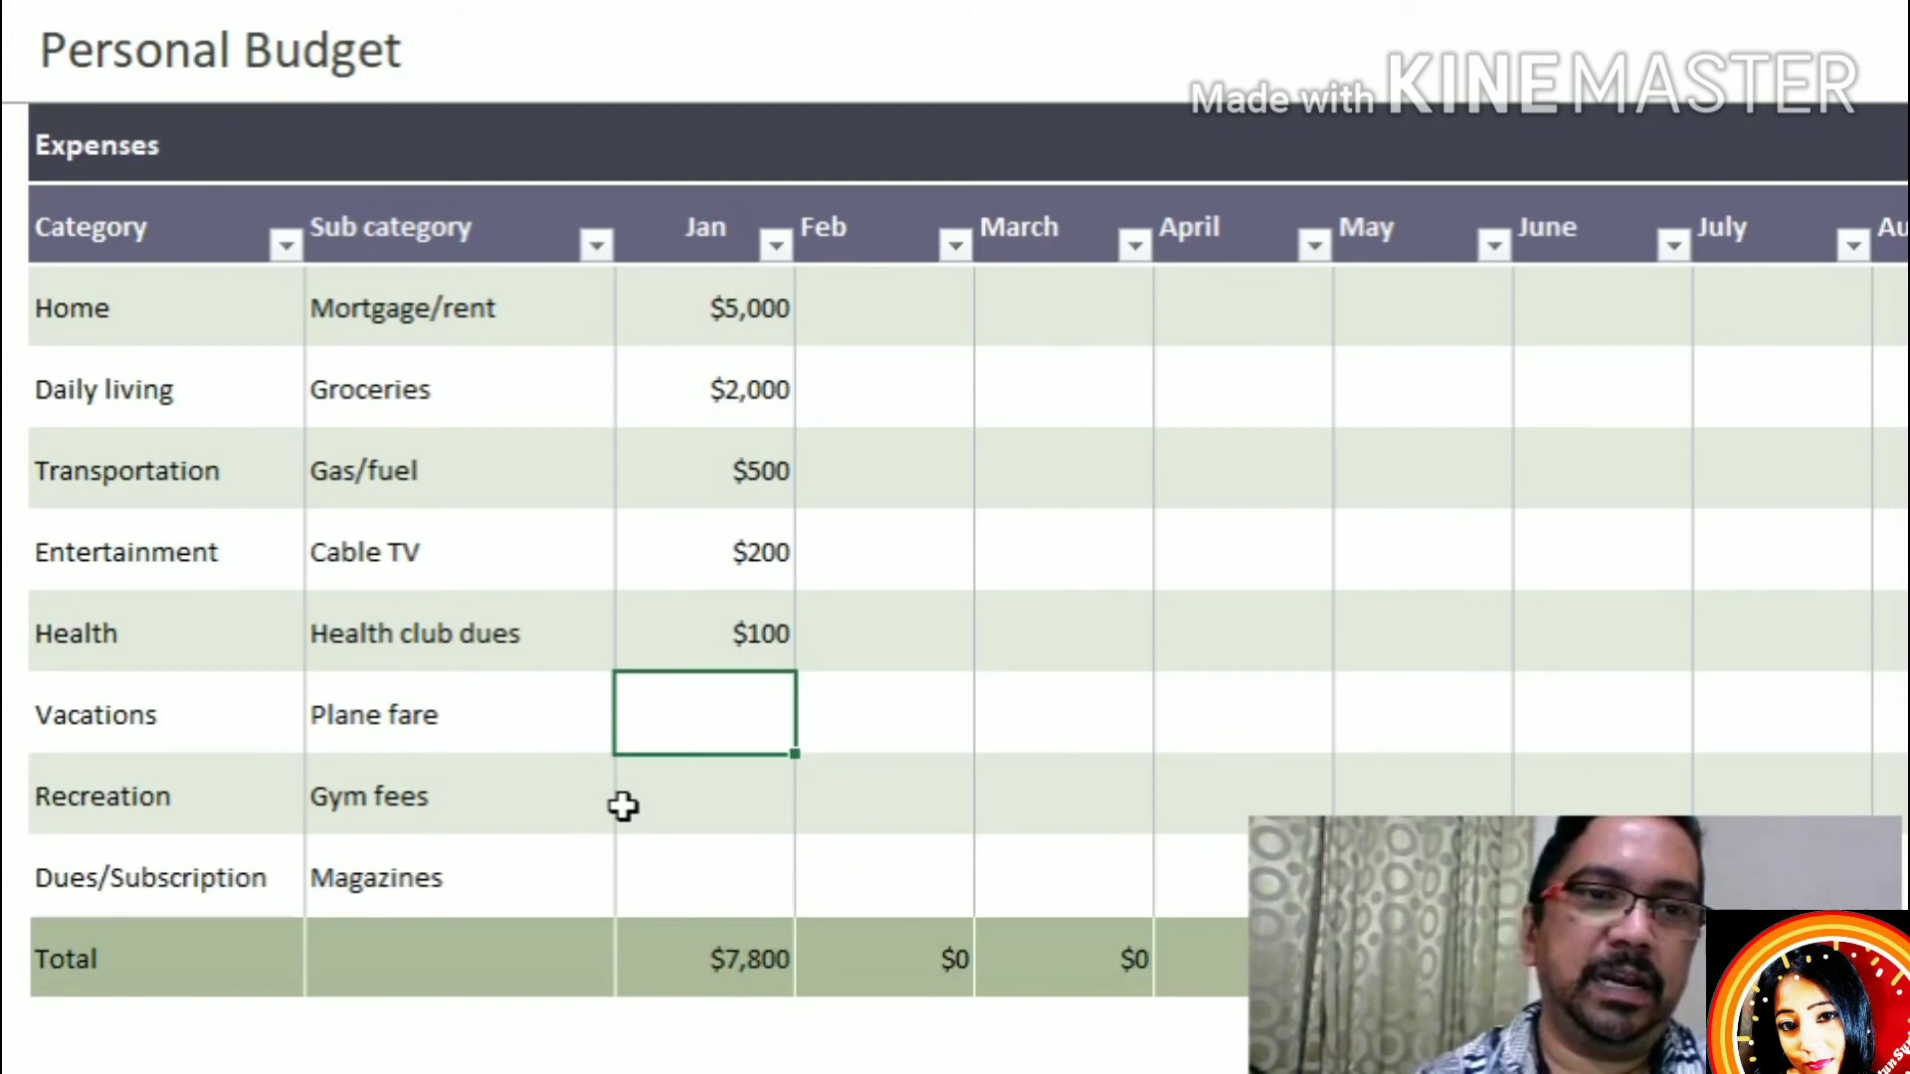
{"action": "left_click", "coordinate": [588, 746]}
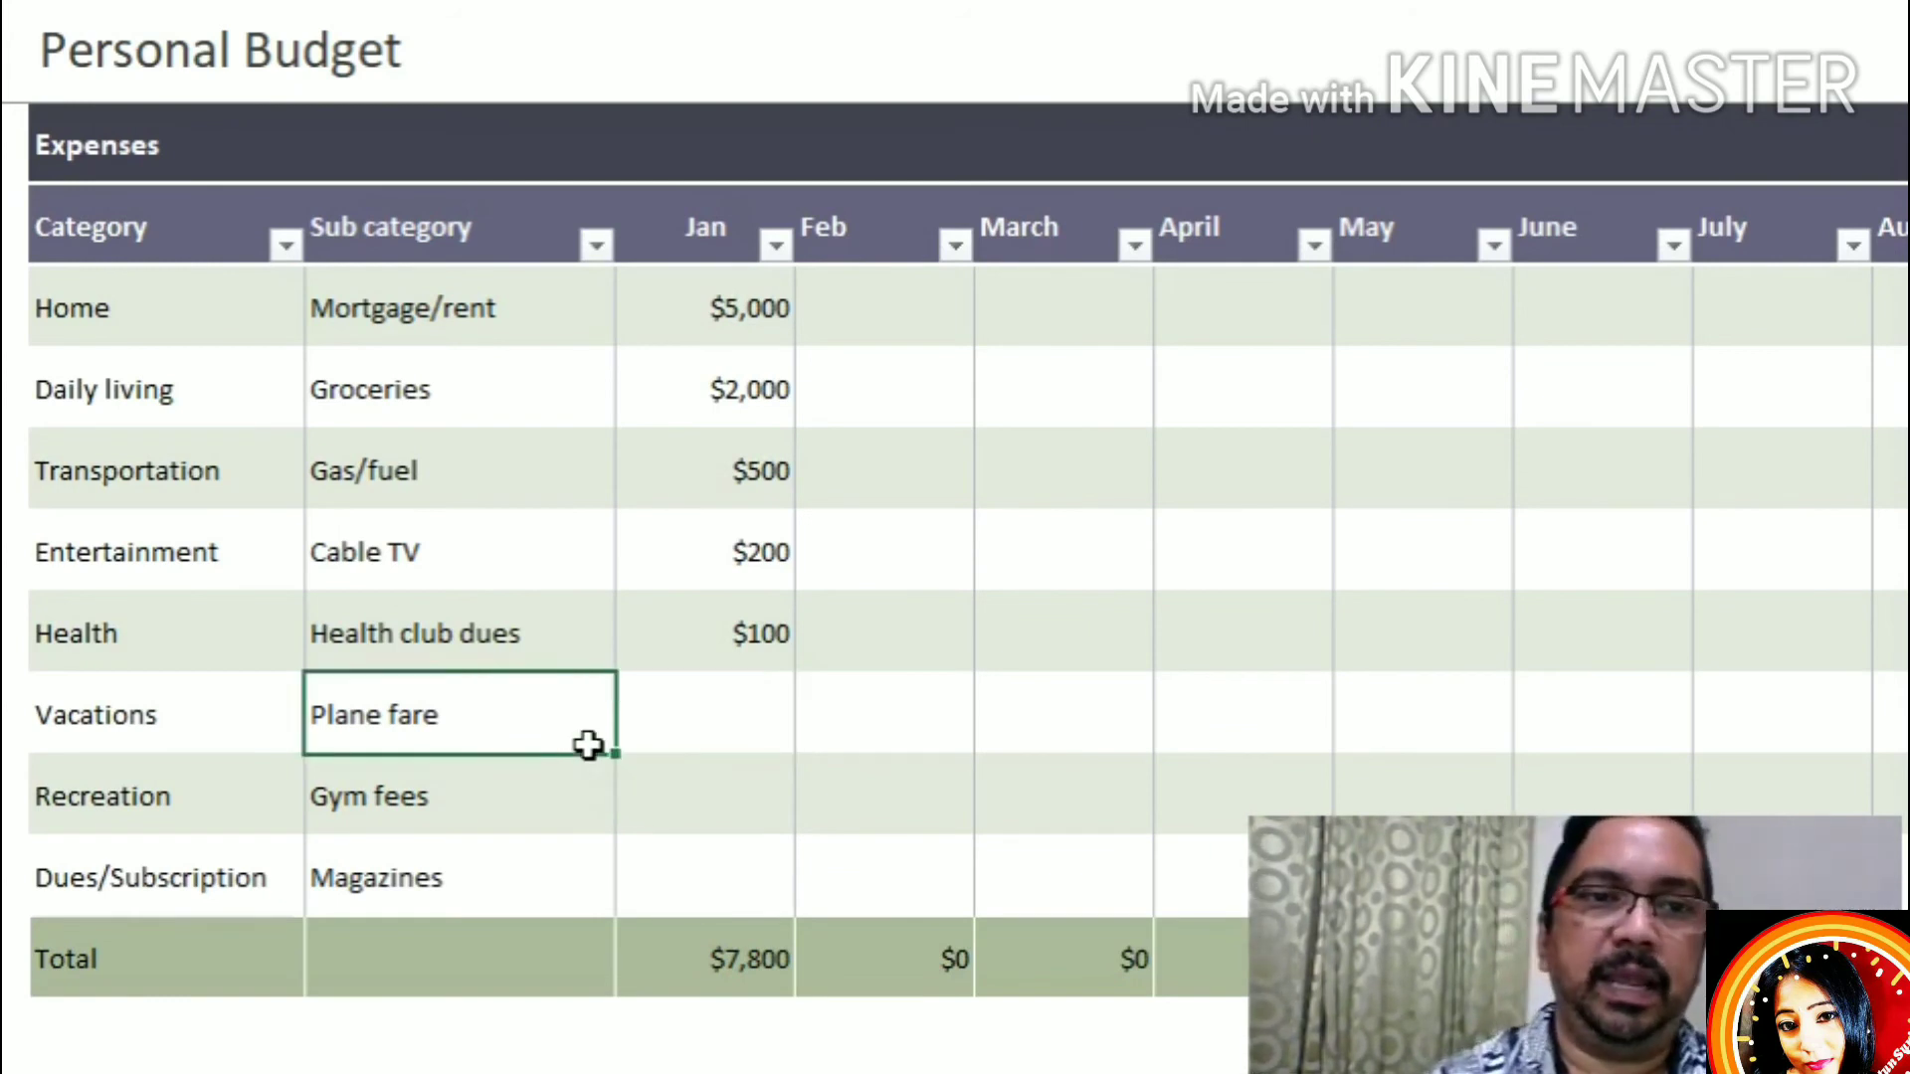
{"action": "double_click", "coordinate": [398, 734]}
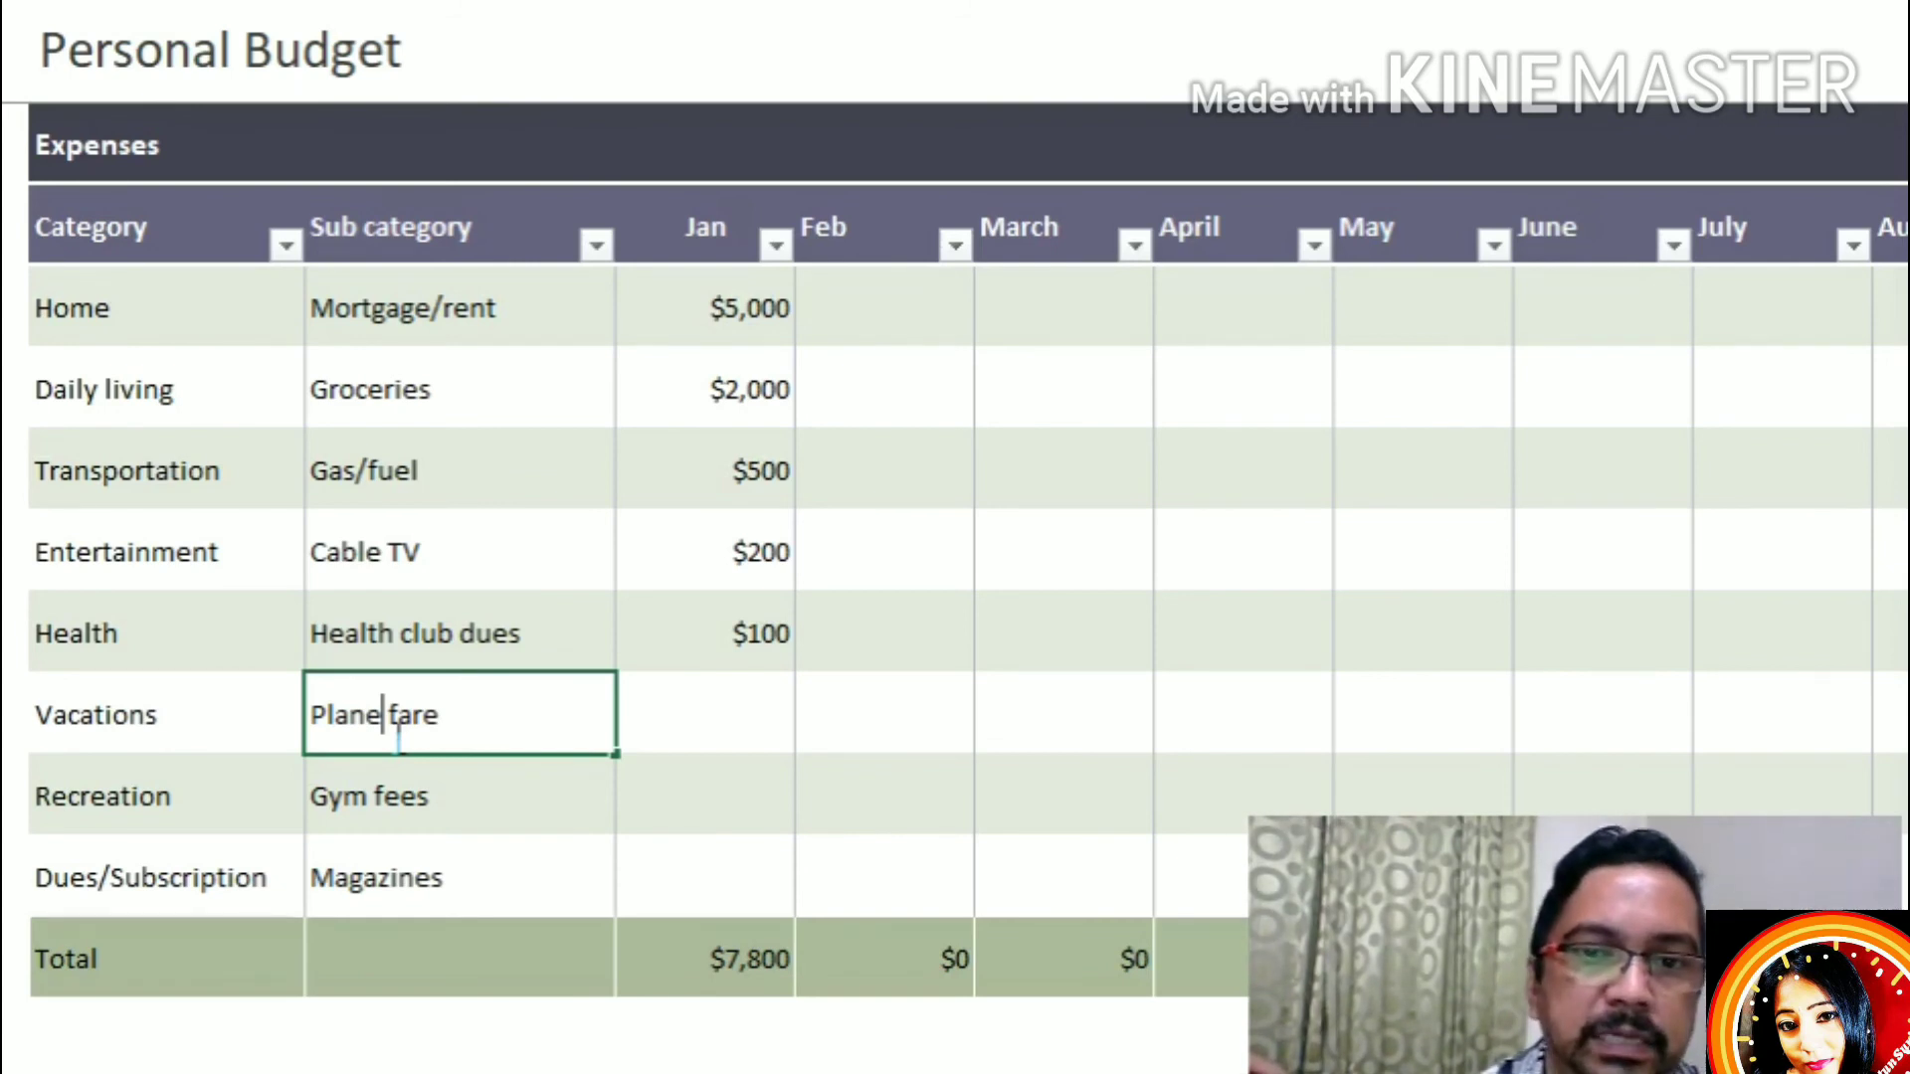
{"action": "left_click_drag", "start_coordinate": [1453, 1034], "coordinate": [1430, 998]}
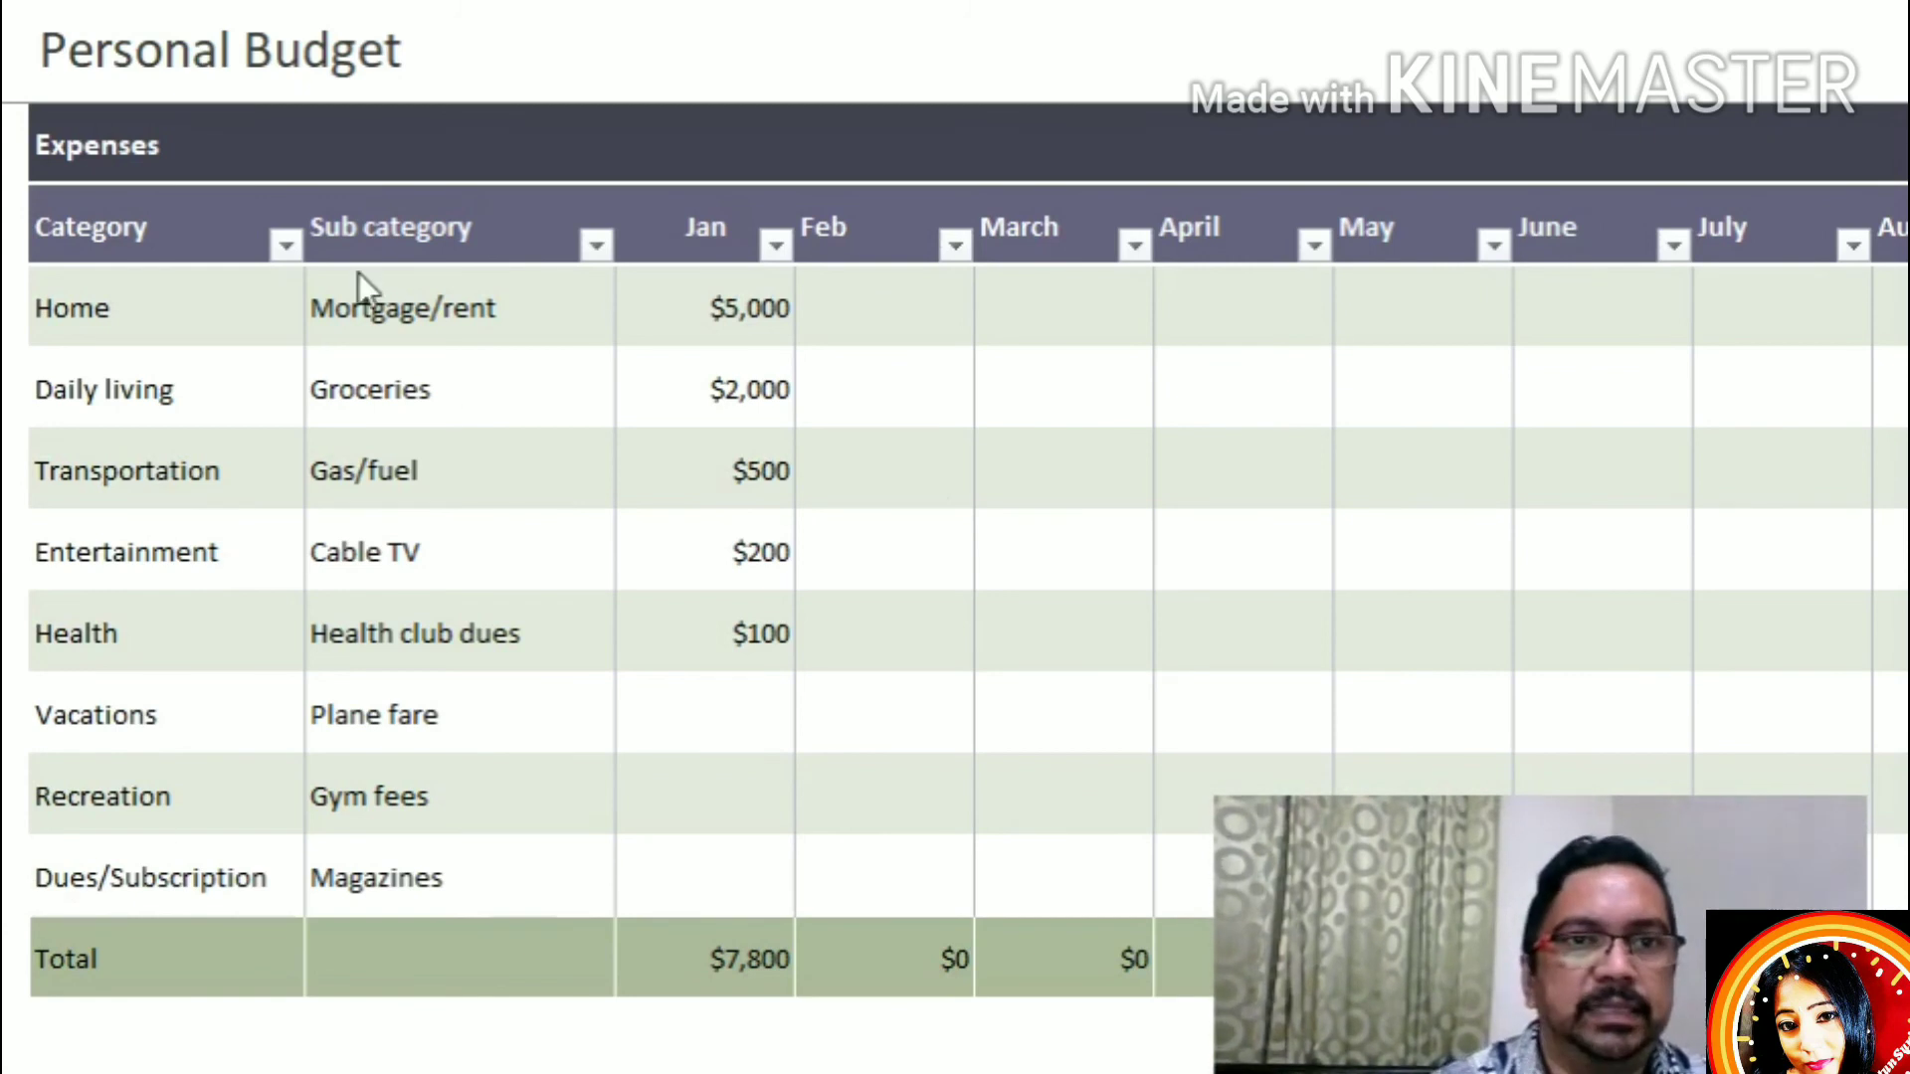
{"action": "left_click", "coordinate": [595, 247]}
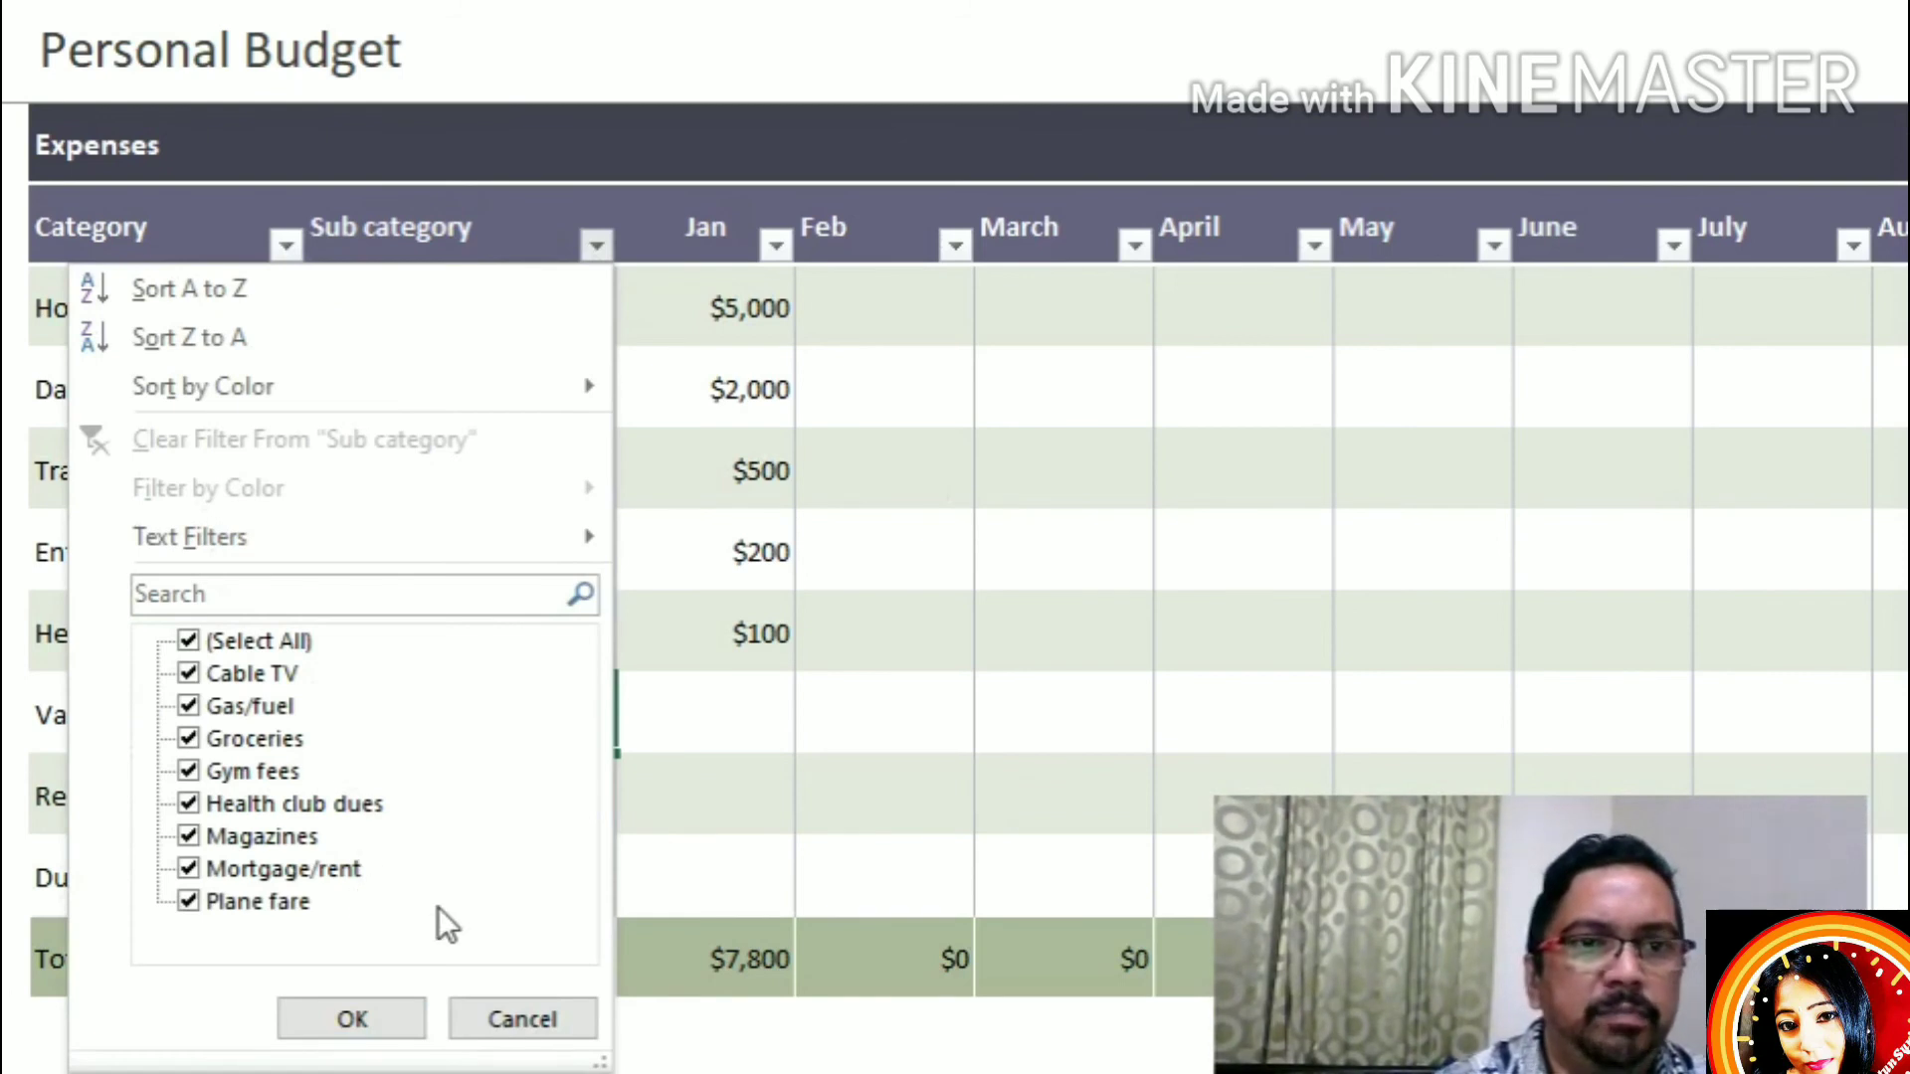
{"action": "left_click", "coordinate": [502, 1020]}
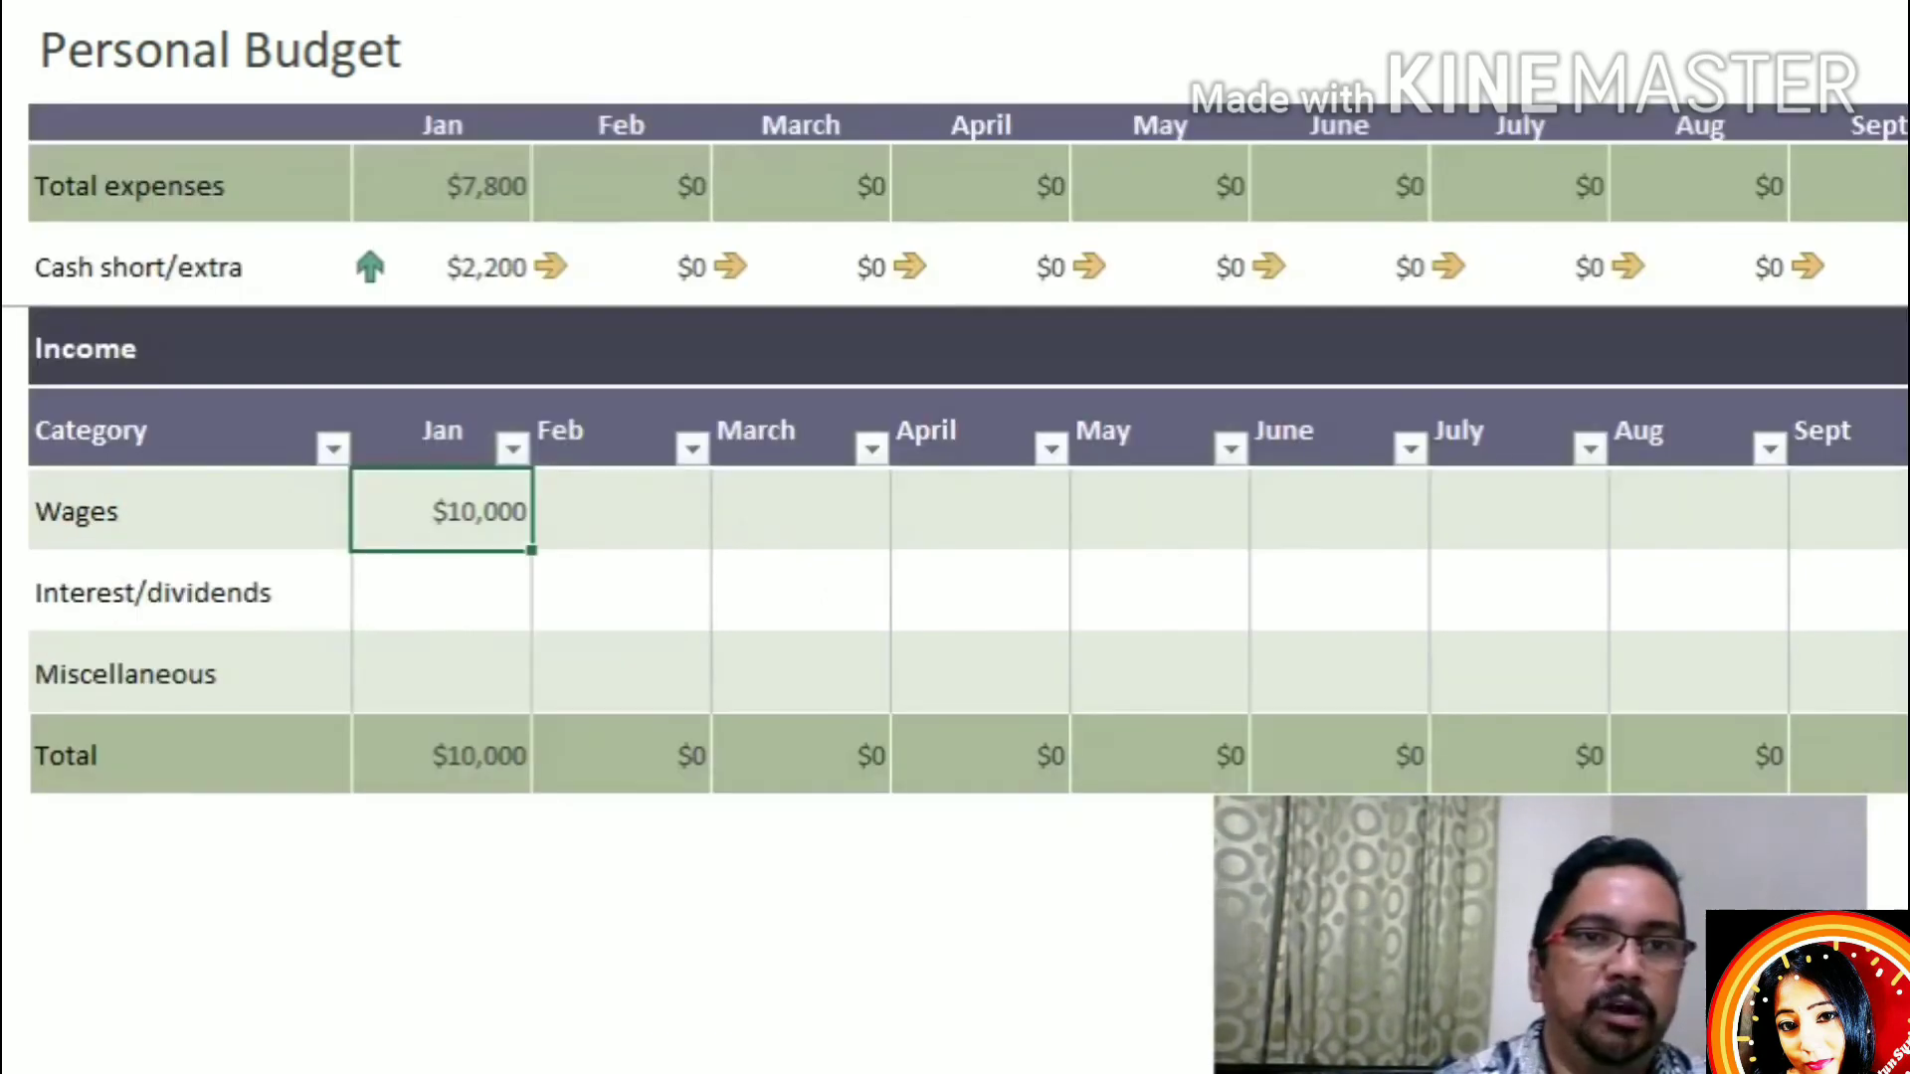
- Change the January Wages amount on the Income worksheet to 30000
{"action": "left_click", "coordinate": [434, 1064]}
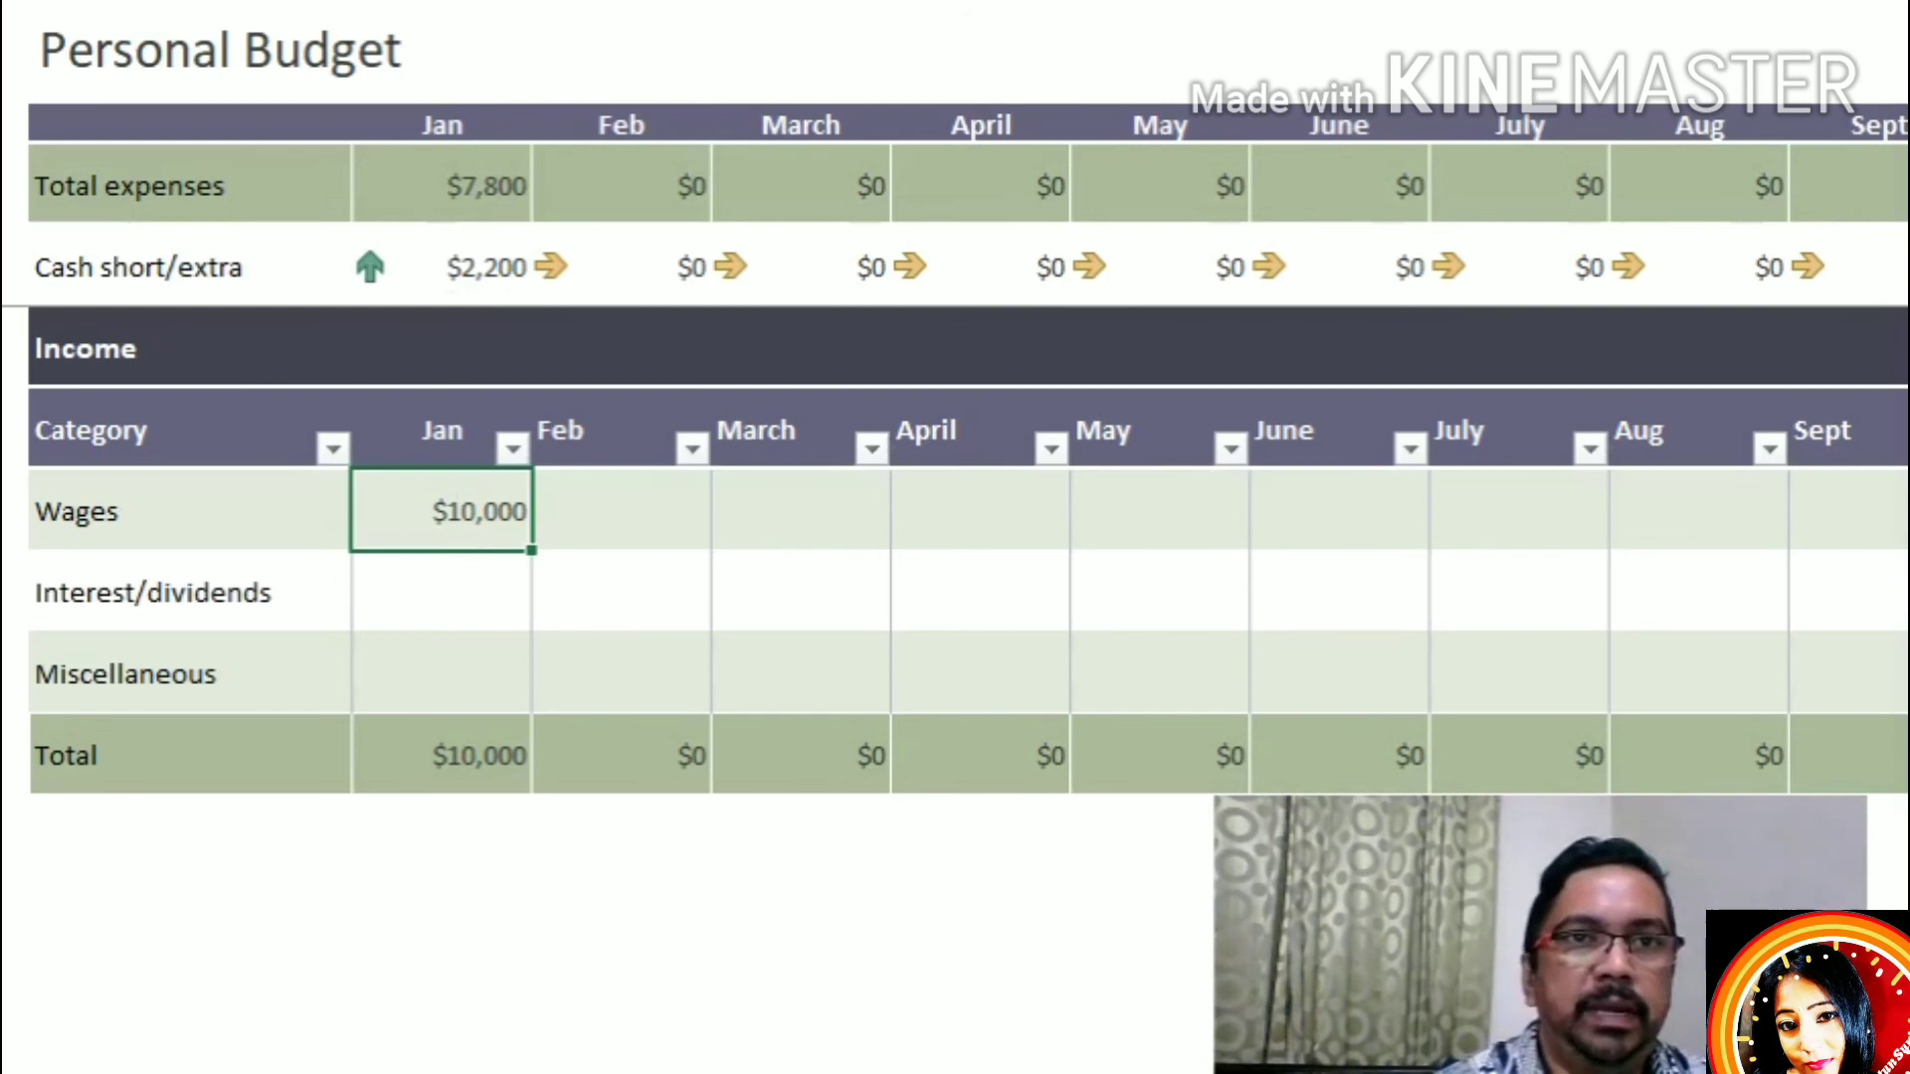
{"action": "key", "text": "F2"}
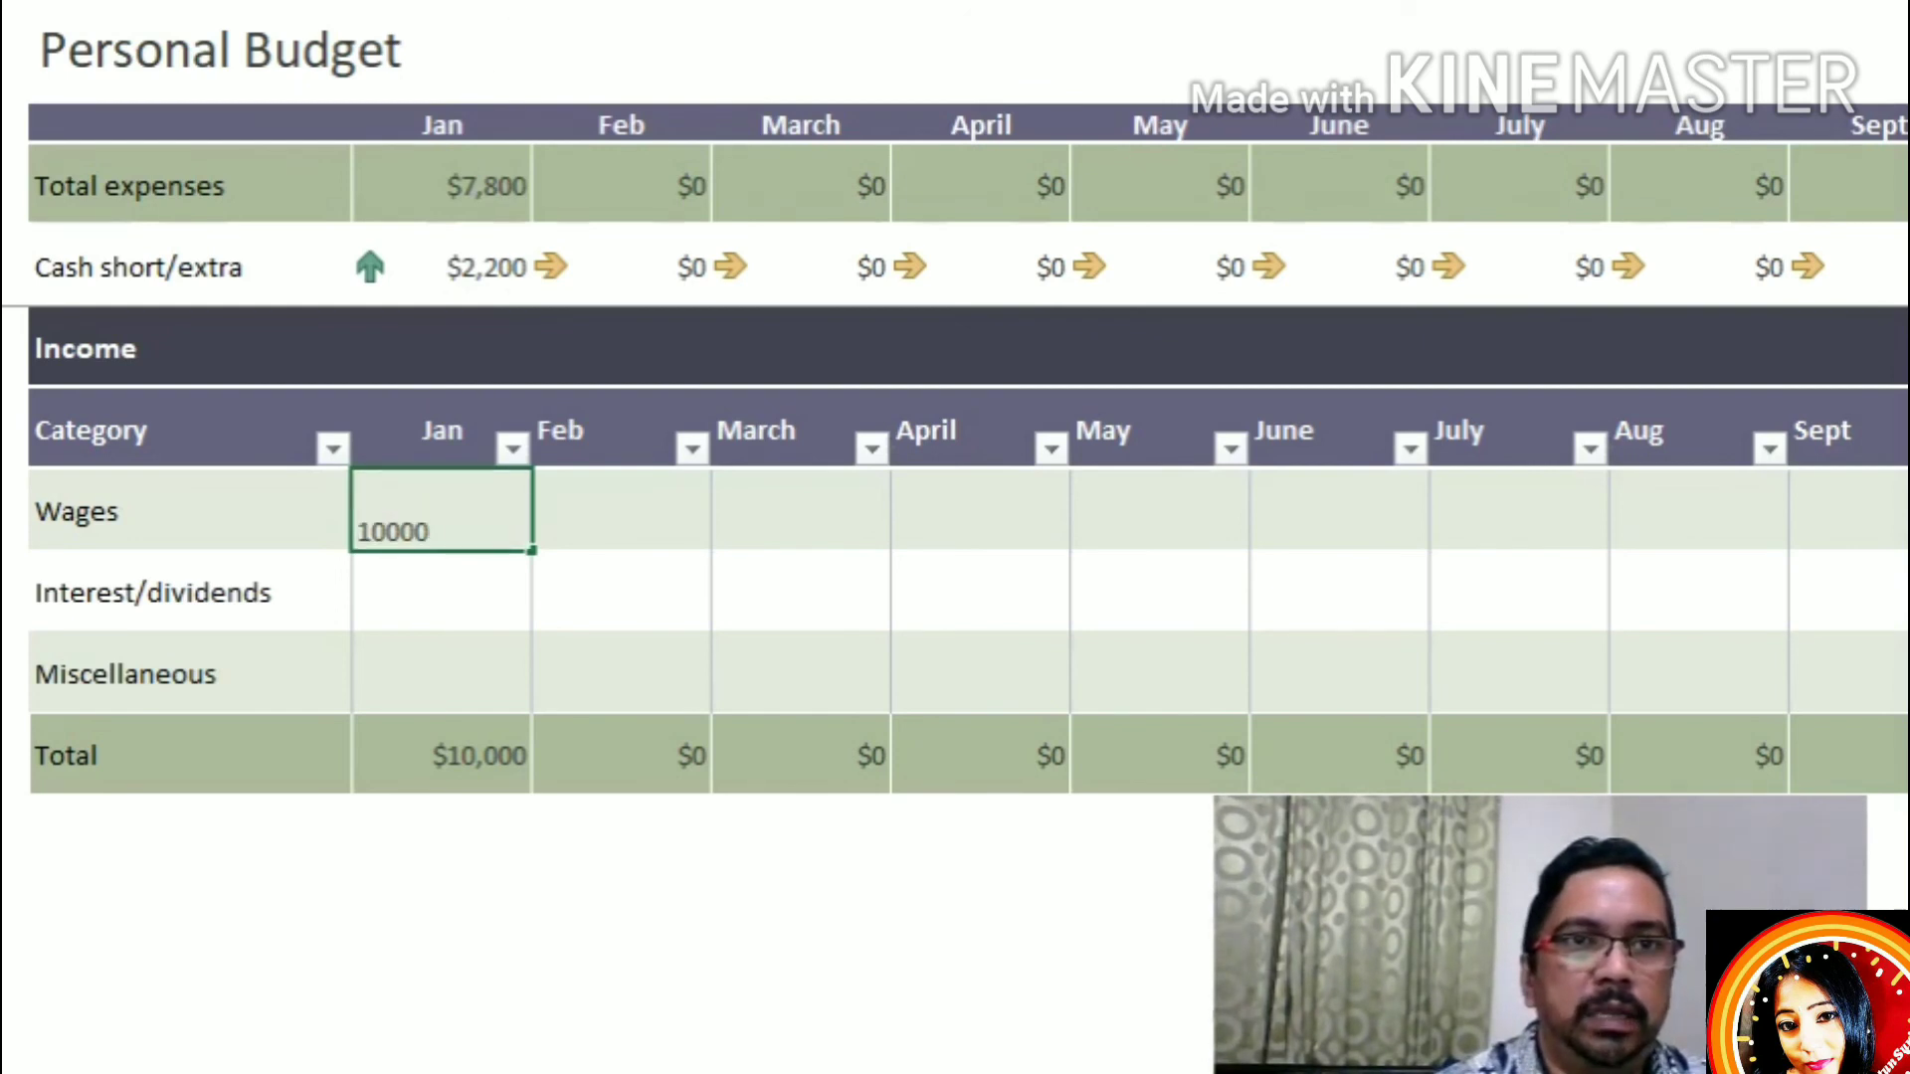
{"action": "key", "text": "Home"}
{"action": "key", "text": "Delete"}
{"action": "type", "text": "3"}
{"action": "left_click", "coordinate": [619, 700]}
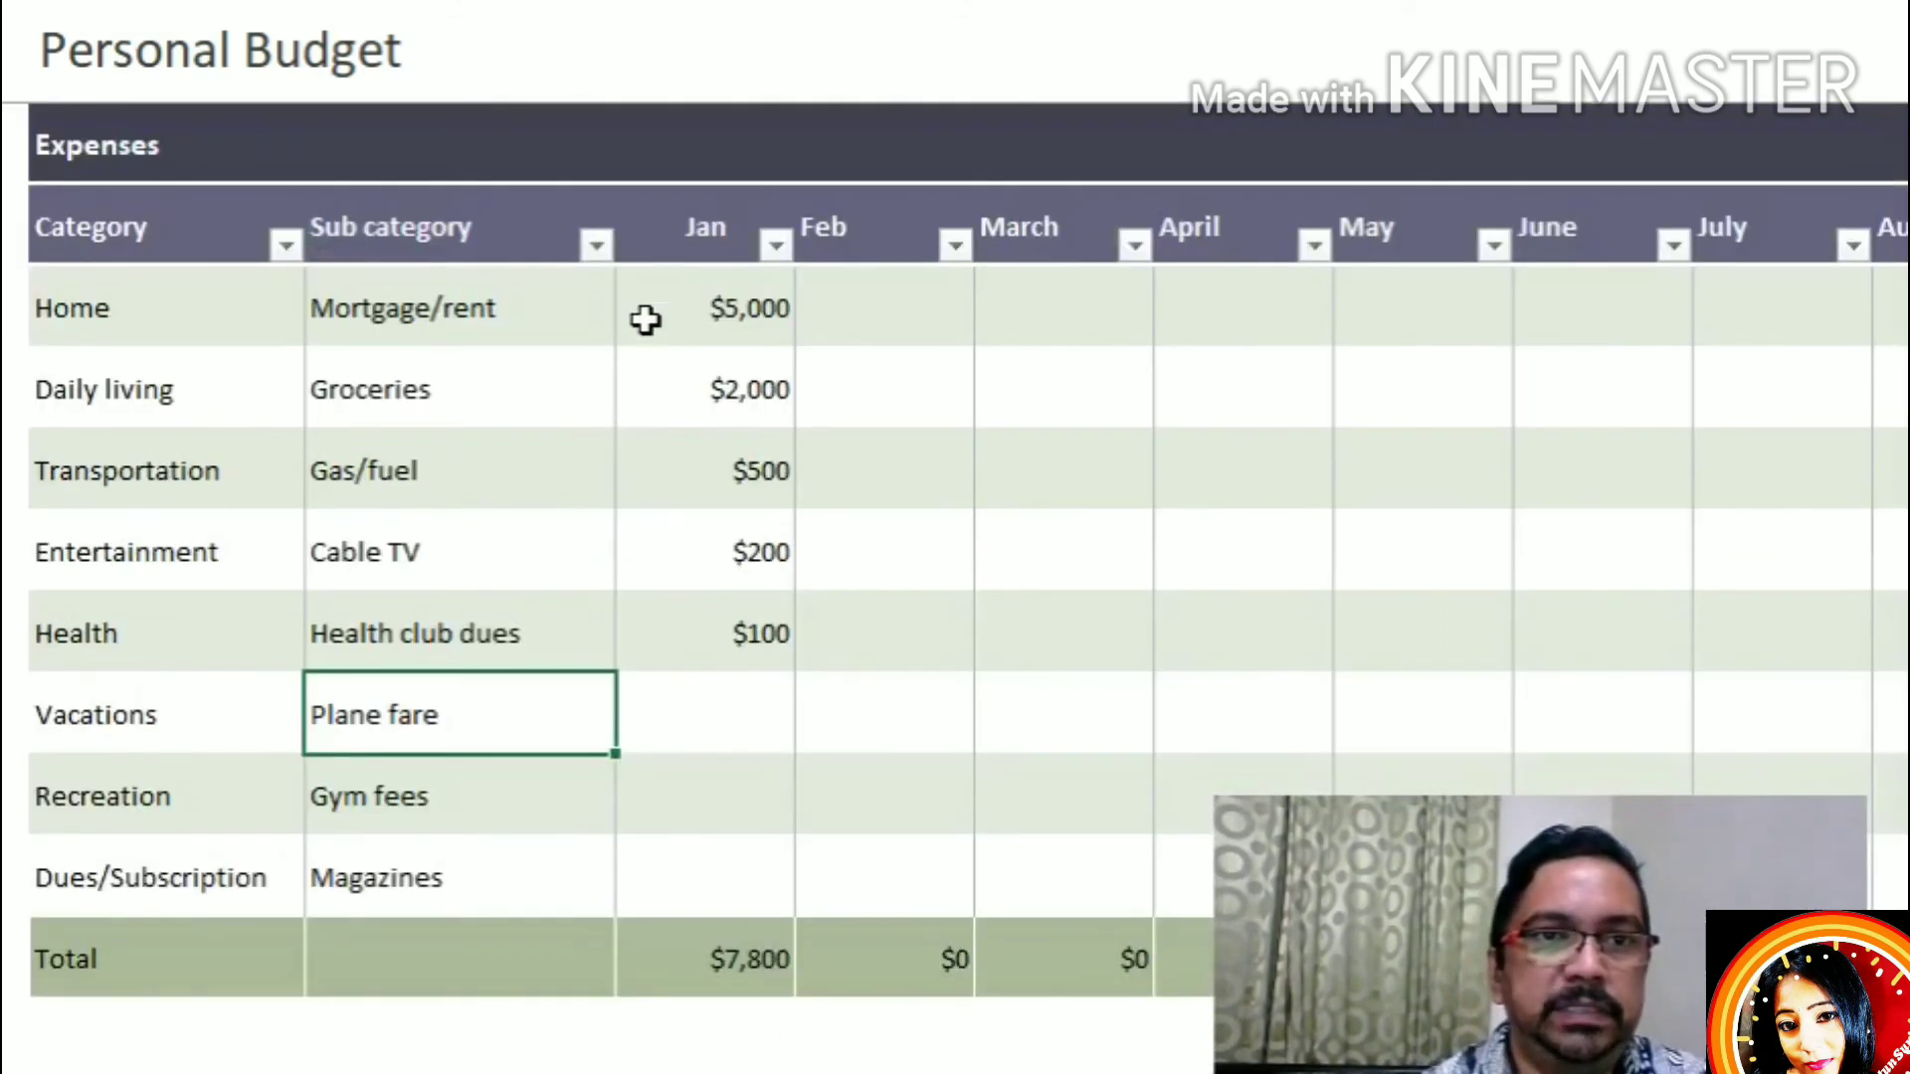
- Change the January Mortgage/rent amount on the Expenses worksheet to 15000
{"action": "left_click", "coordinate": [733, 328]}
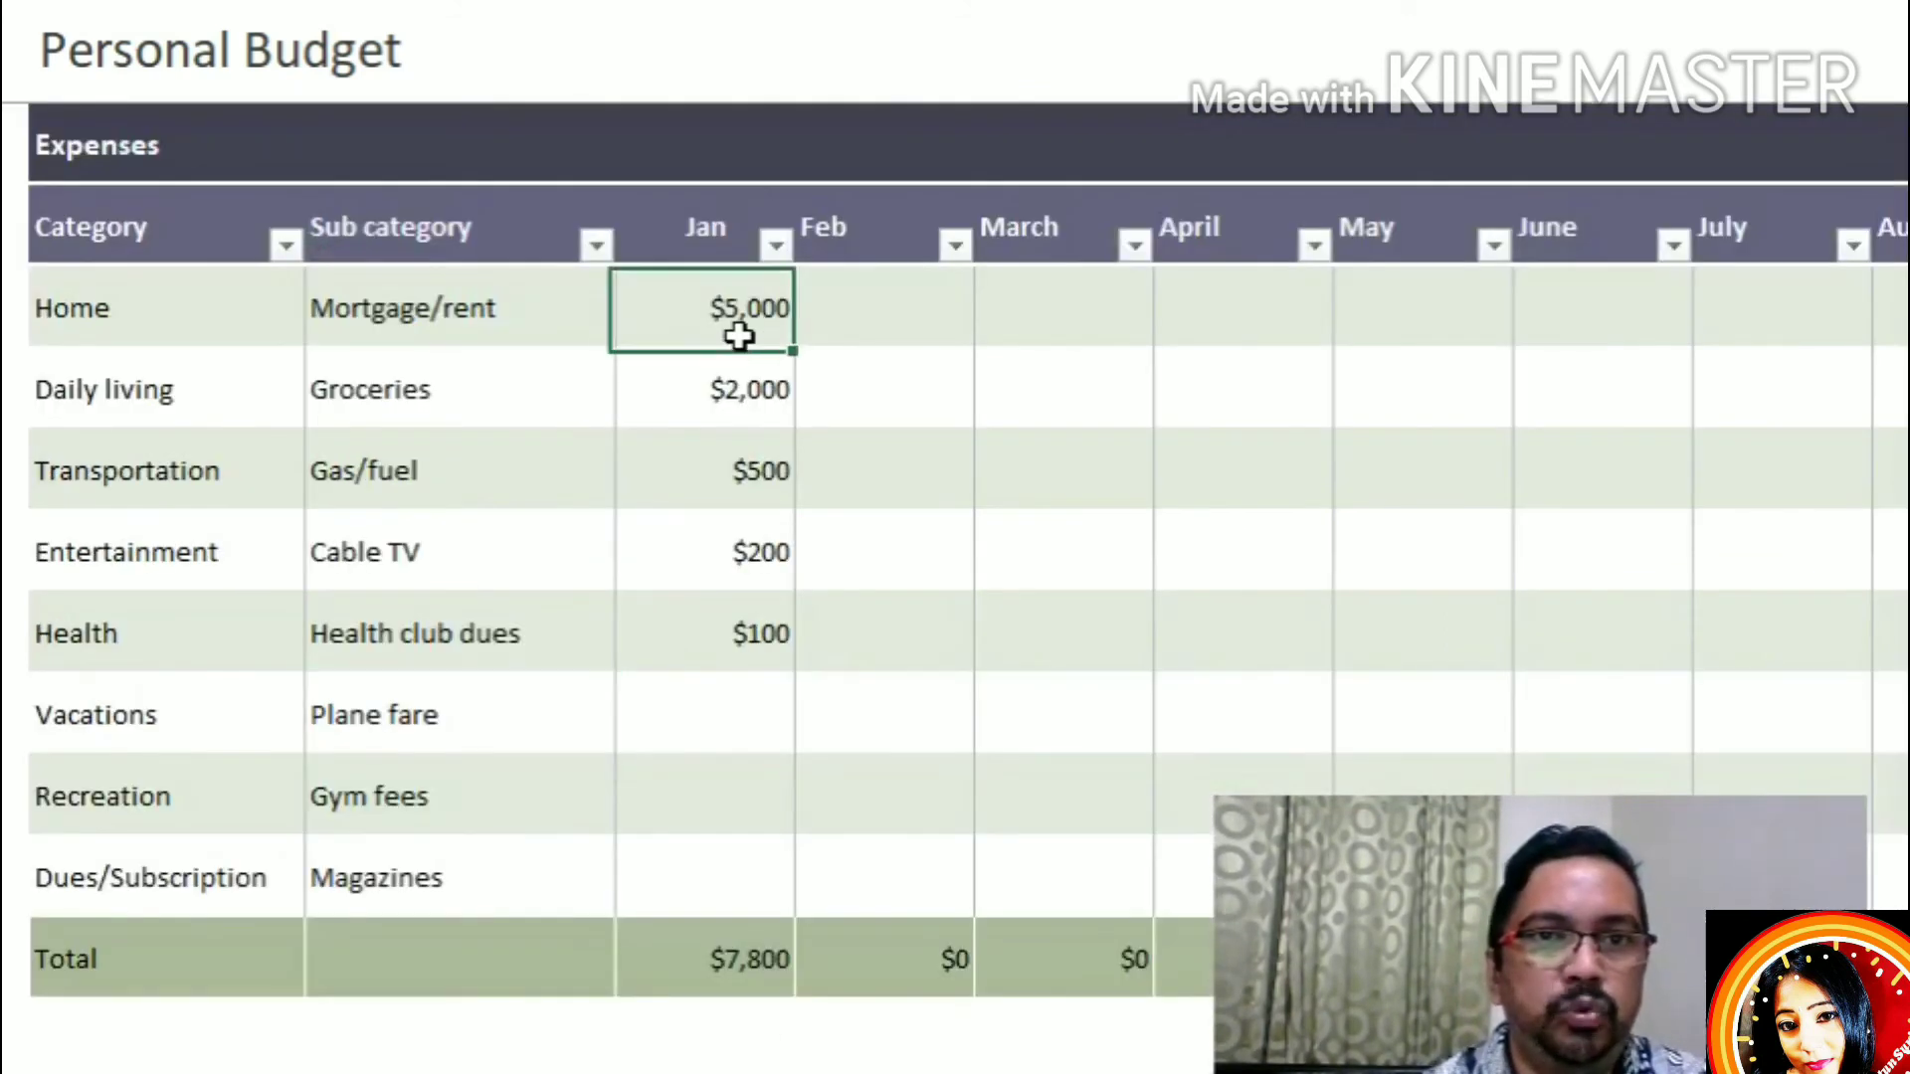
{"action": "key", "text": "F2"}
{"action": "key", "text": "Home"}
{"action": "type", "text": "1"}
{"action": "left_click", "coordinate": [723, 446]}
- Change the January Groceries amount to 6000
{"action": "left_click", "coordinate": [730, 397]}
{"action": "double_click", "coordinate": [741, 408]}
{"action": "left_click_drag", "start_coordinate": [743, 408], "coordinate": [759, 397]}
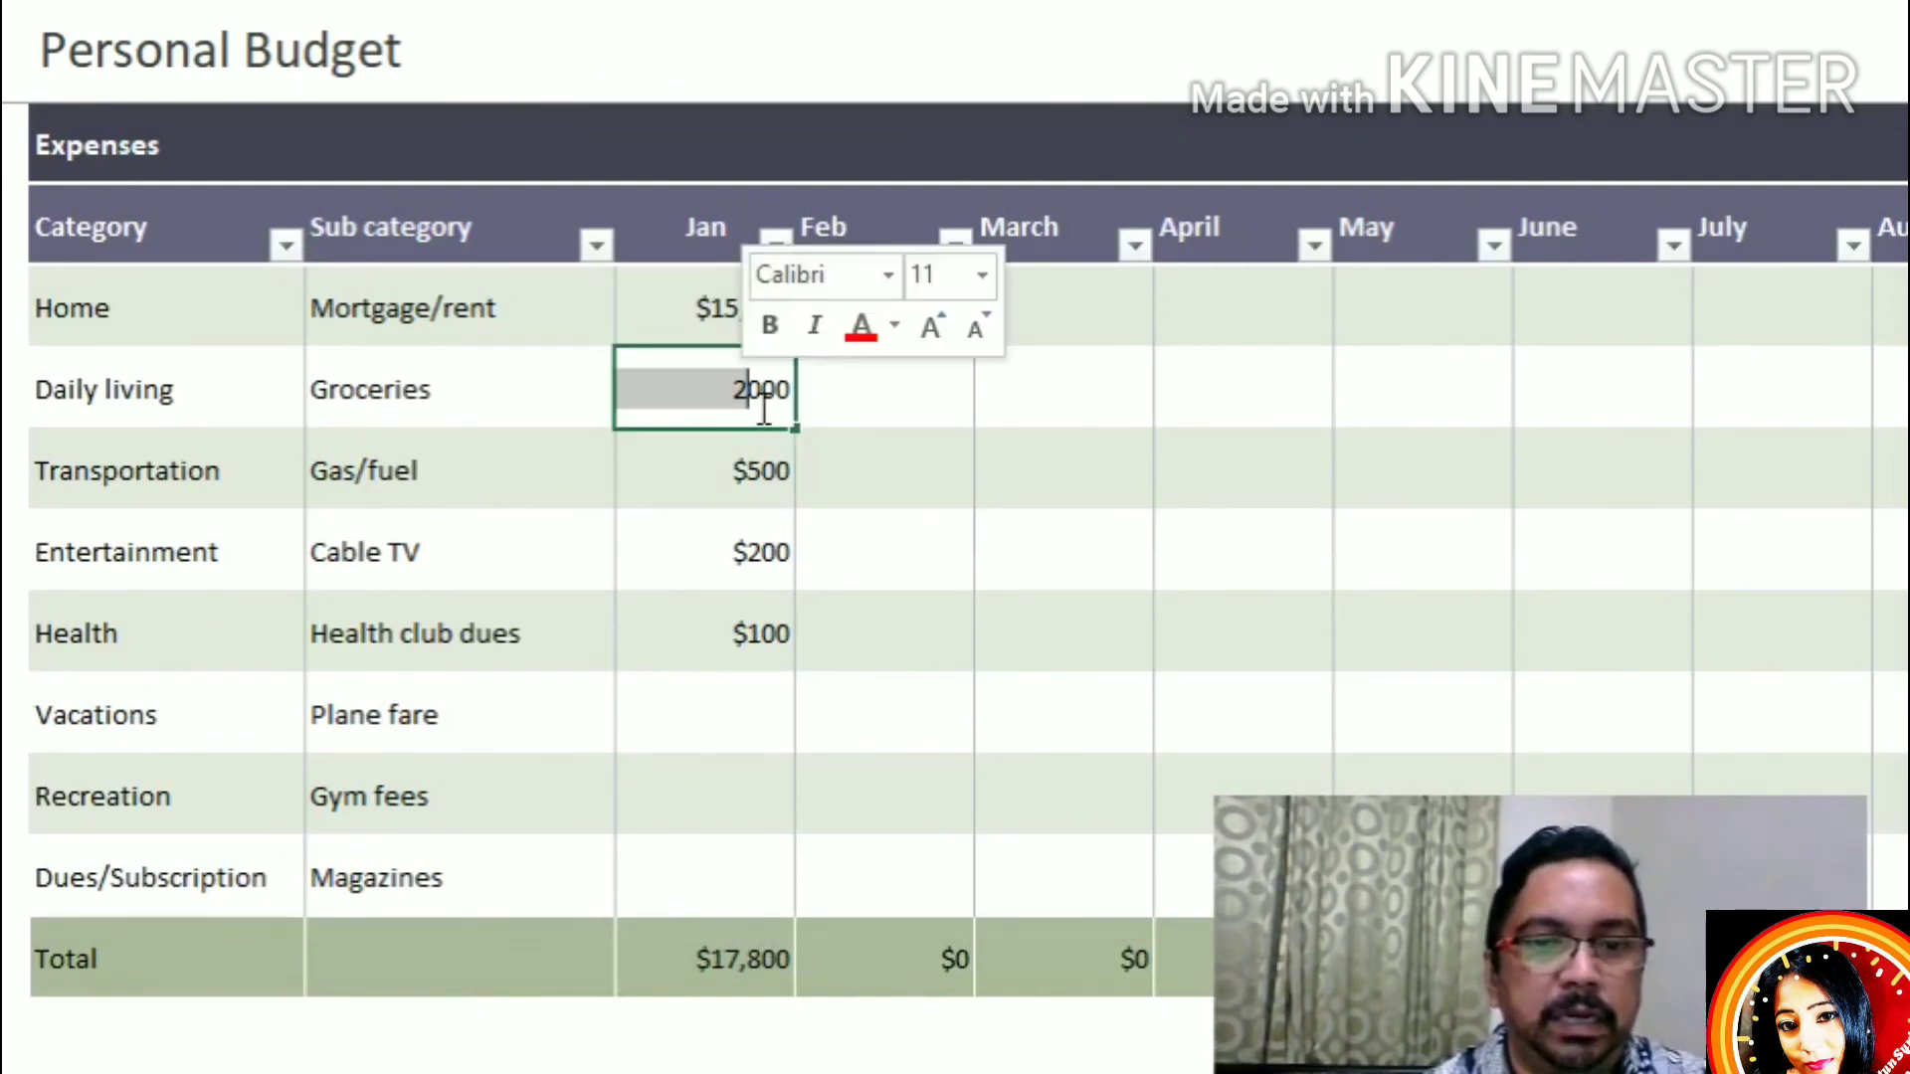
{"action": "type", "text": "6"}
- Set the January Gas/fuel amount to 2500
{"action": "left_click", "coordinate": [737, 481]}
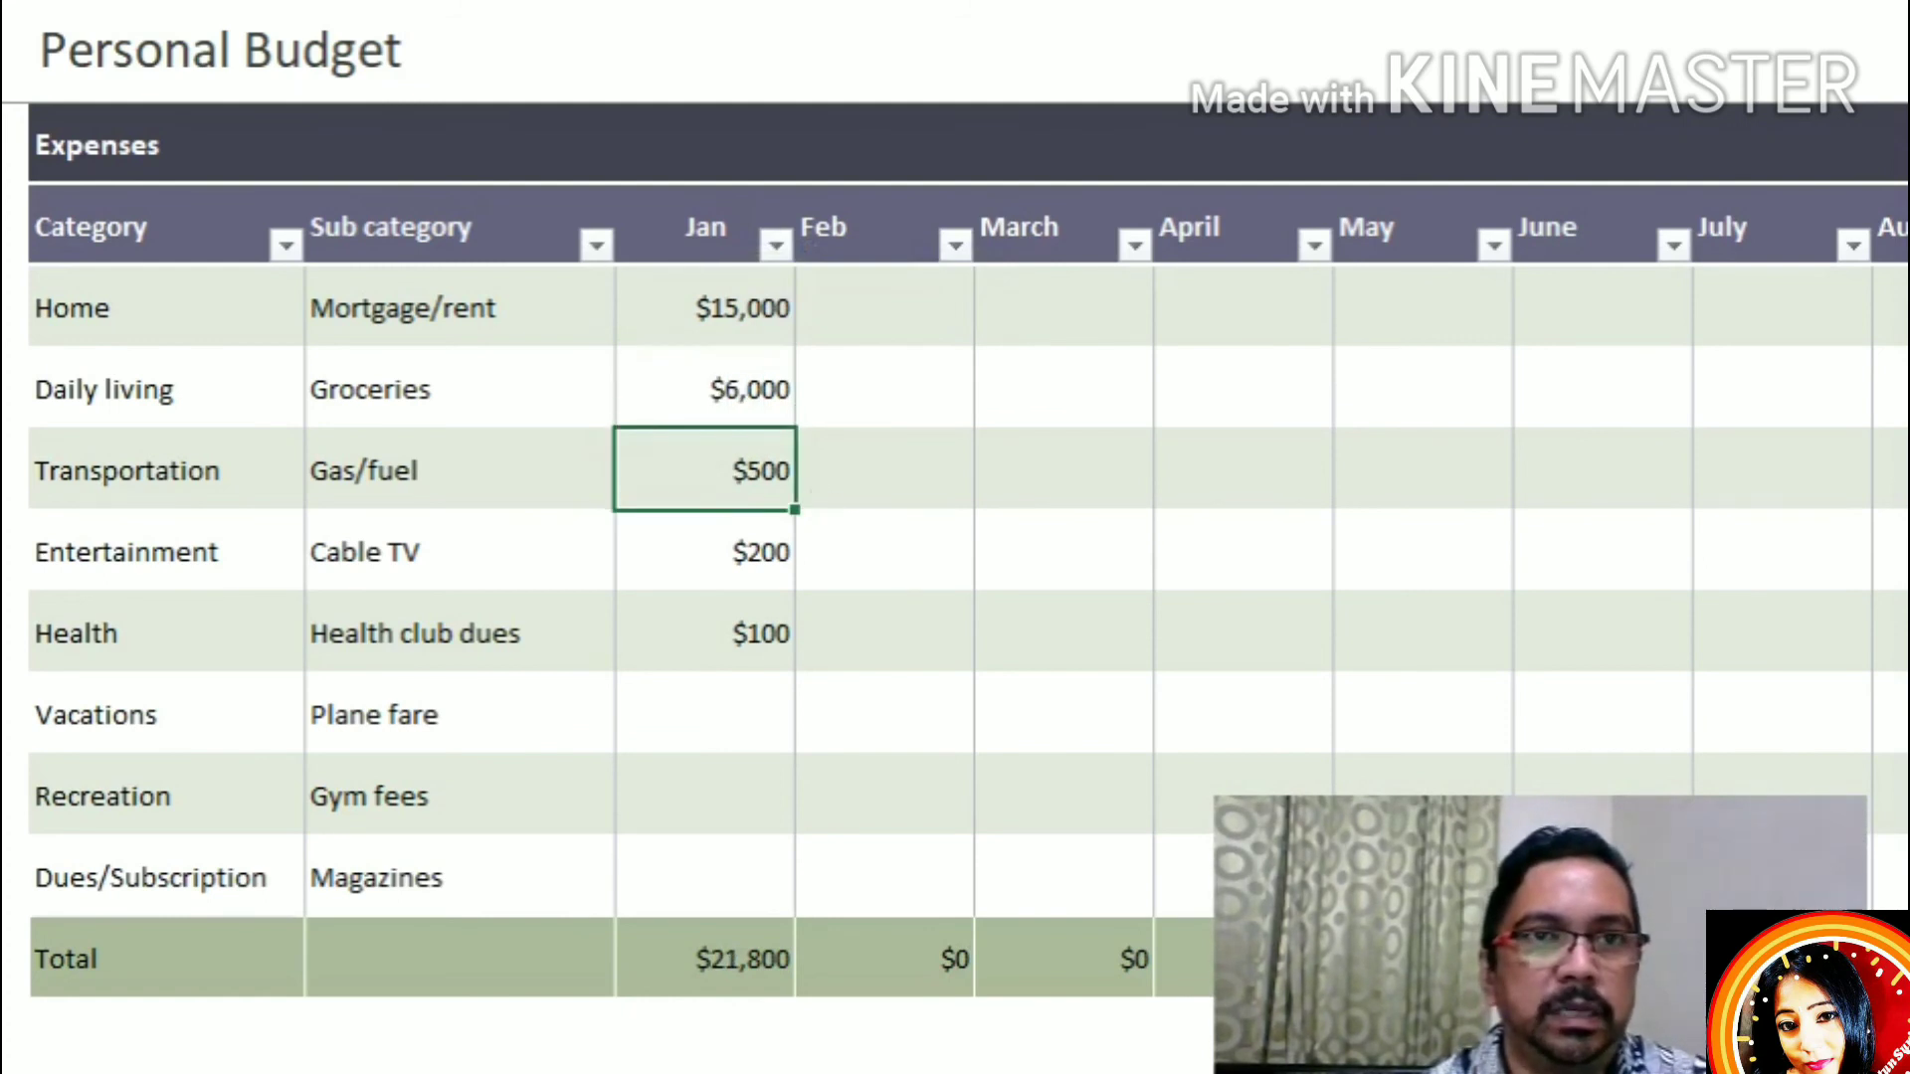
{"action": "key", "text": "F2"}
{"action": "key", "text": "Home"}
{"action": "type", "text": "2"}
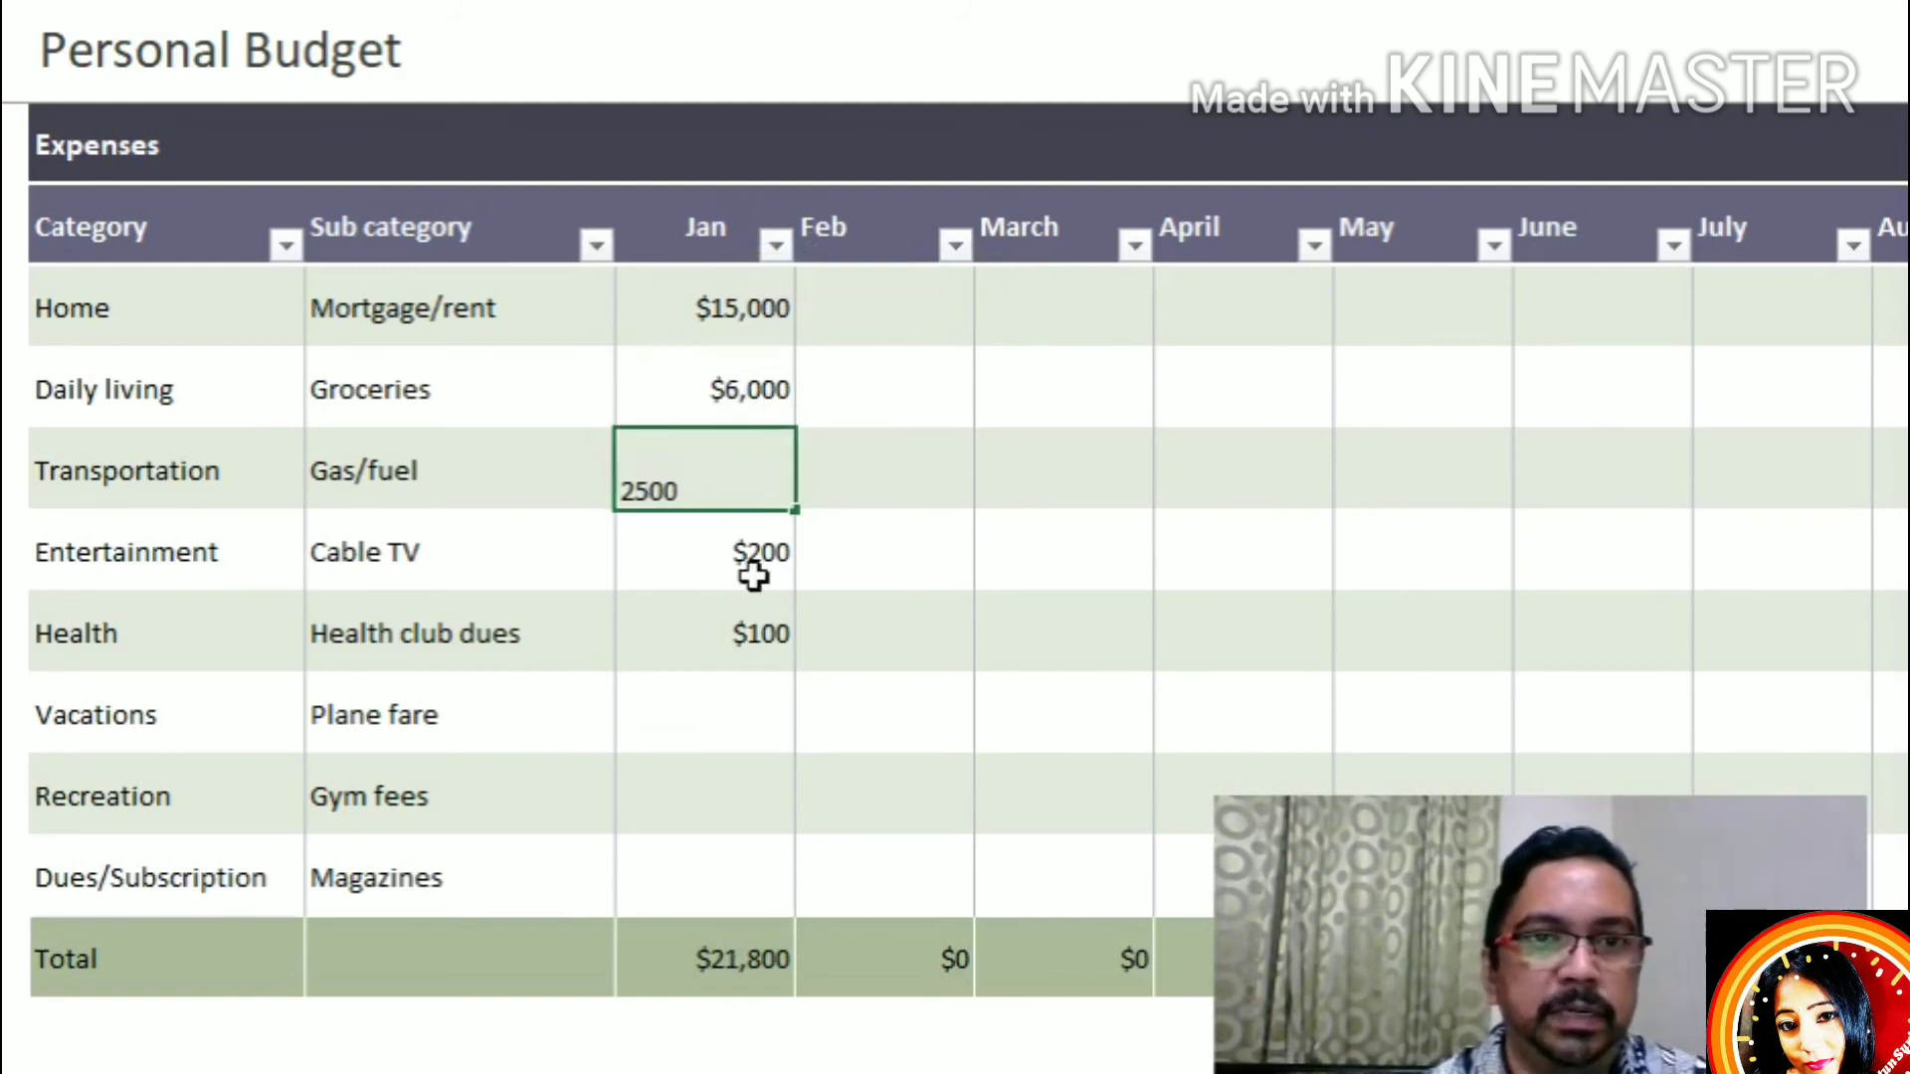
{"action": "left_click", "coordinate": [757, 577]}
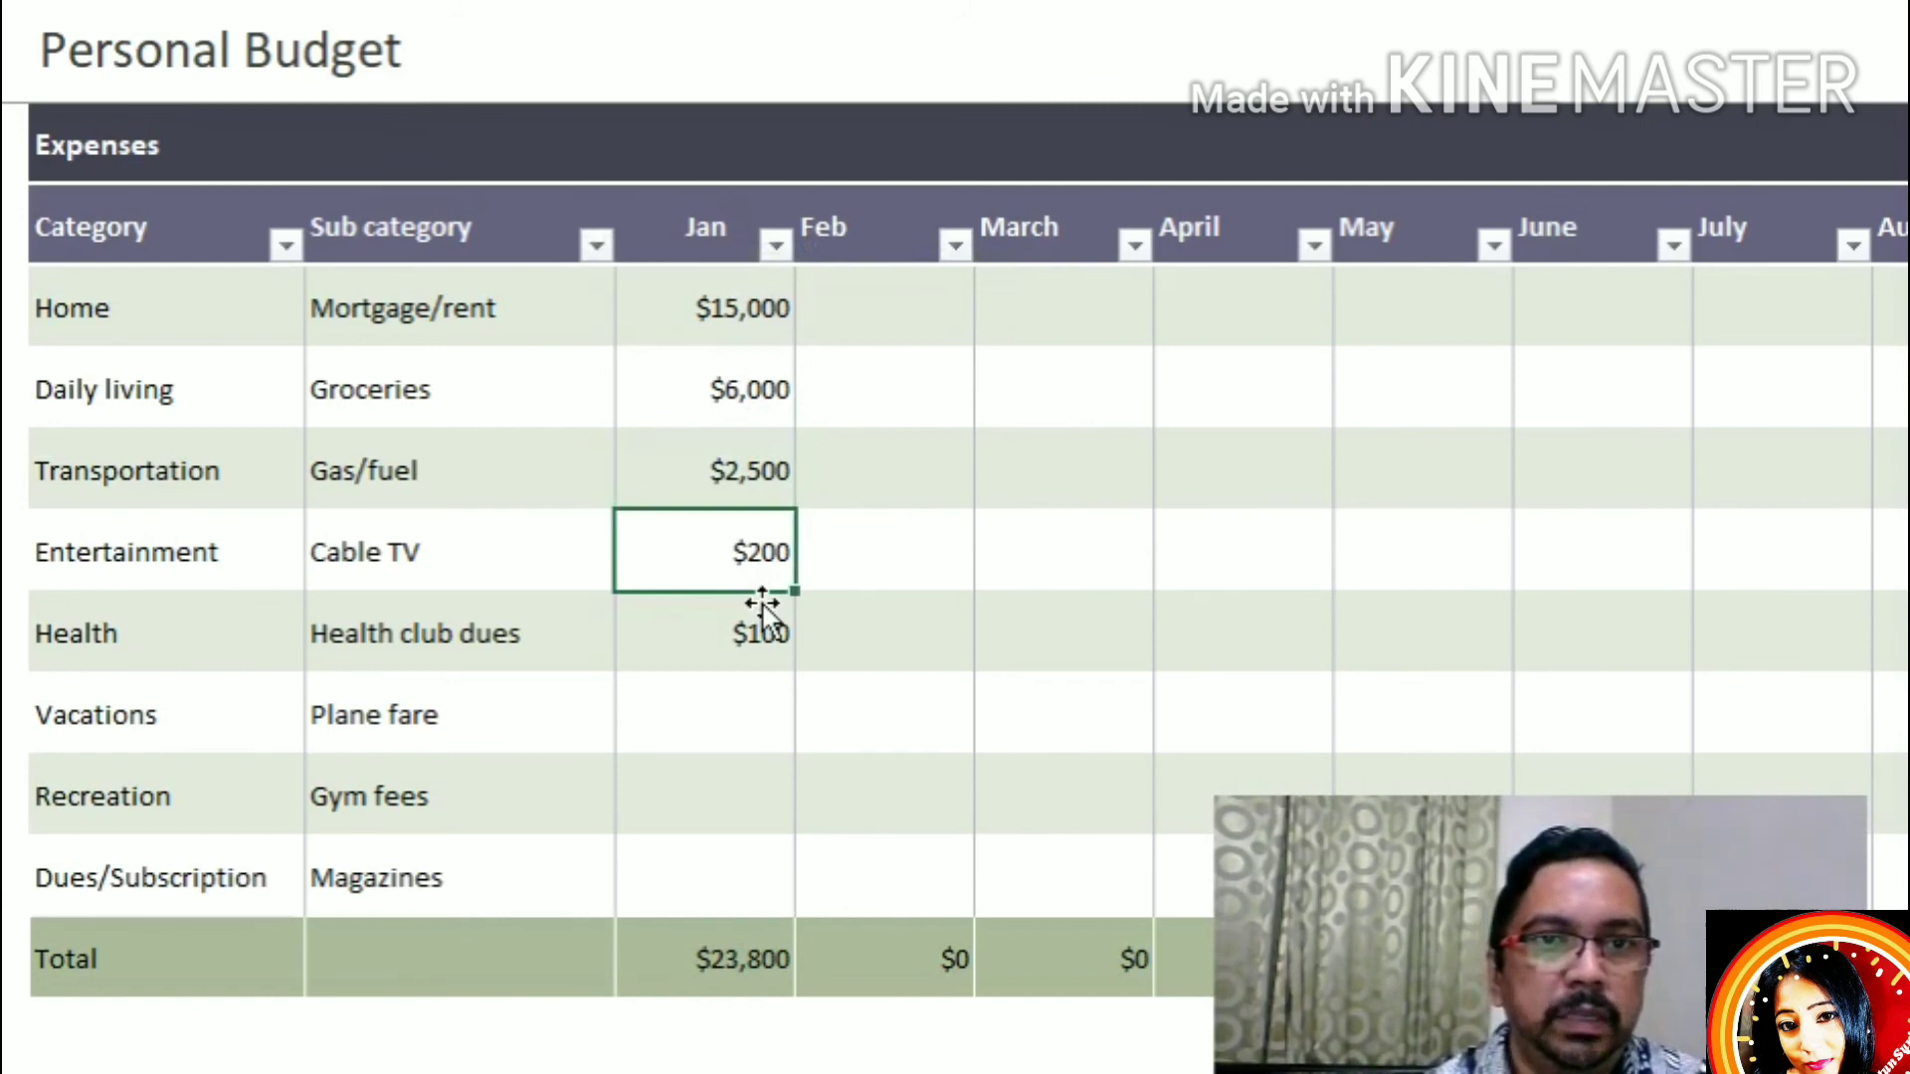
- Change the January Gas/fuel amount to 4500
{"action": "left_click", "coordinate": [750, 496]}
{"action": "key", "text": "F2"}
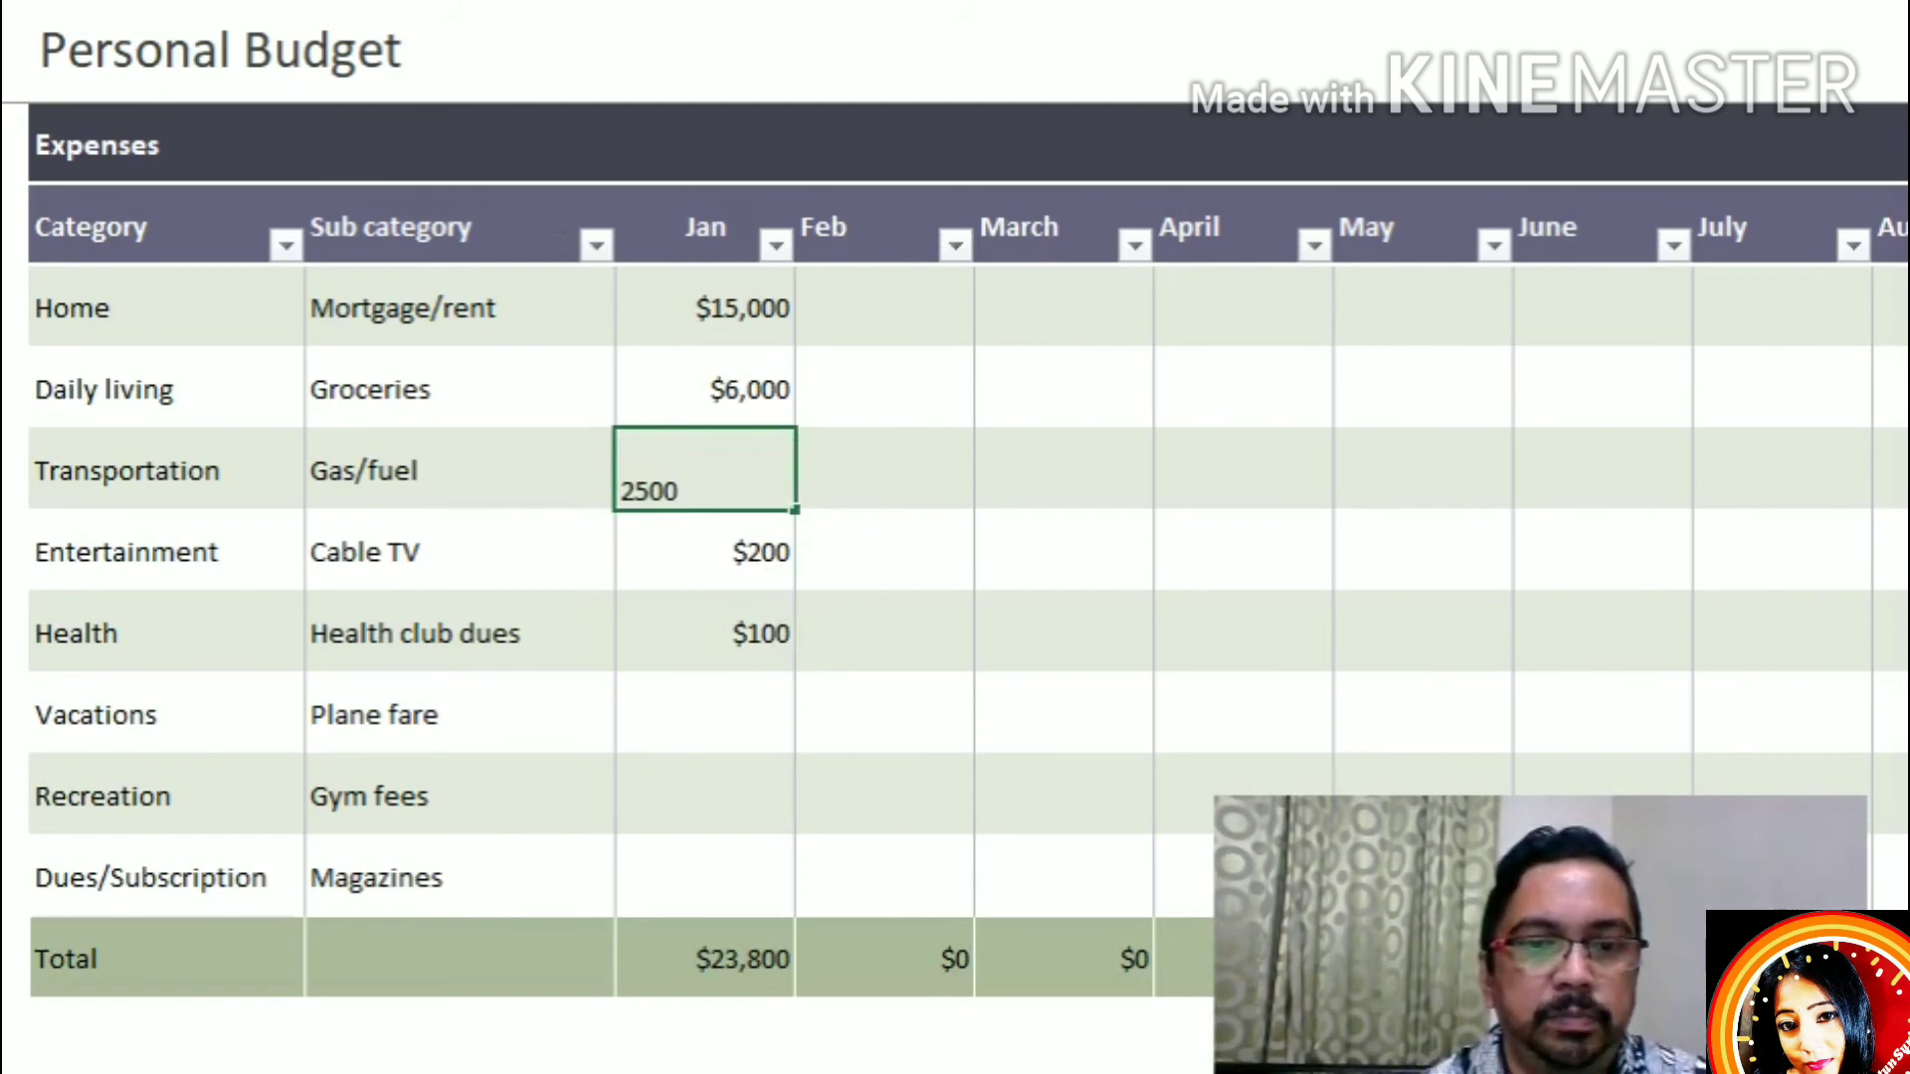
{"action": "key", "text": "Home"}
{"action": "key", "text": "Delete"}
{"action": "type", "text": "4"}
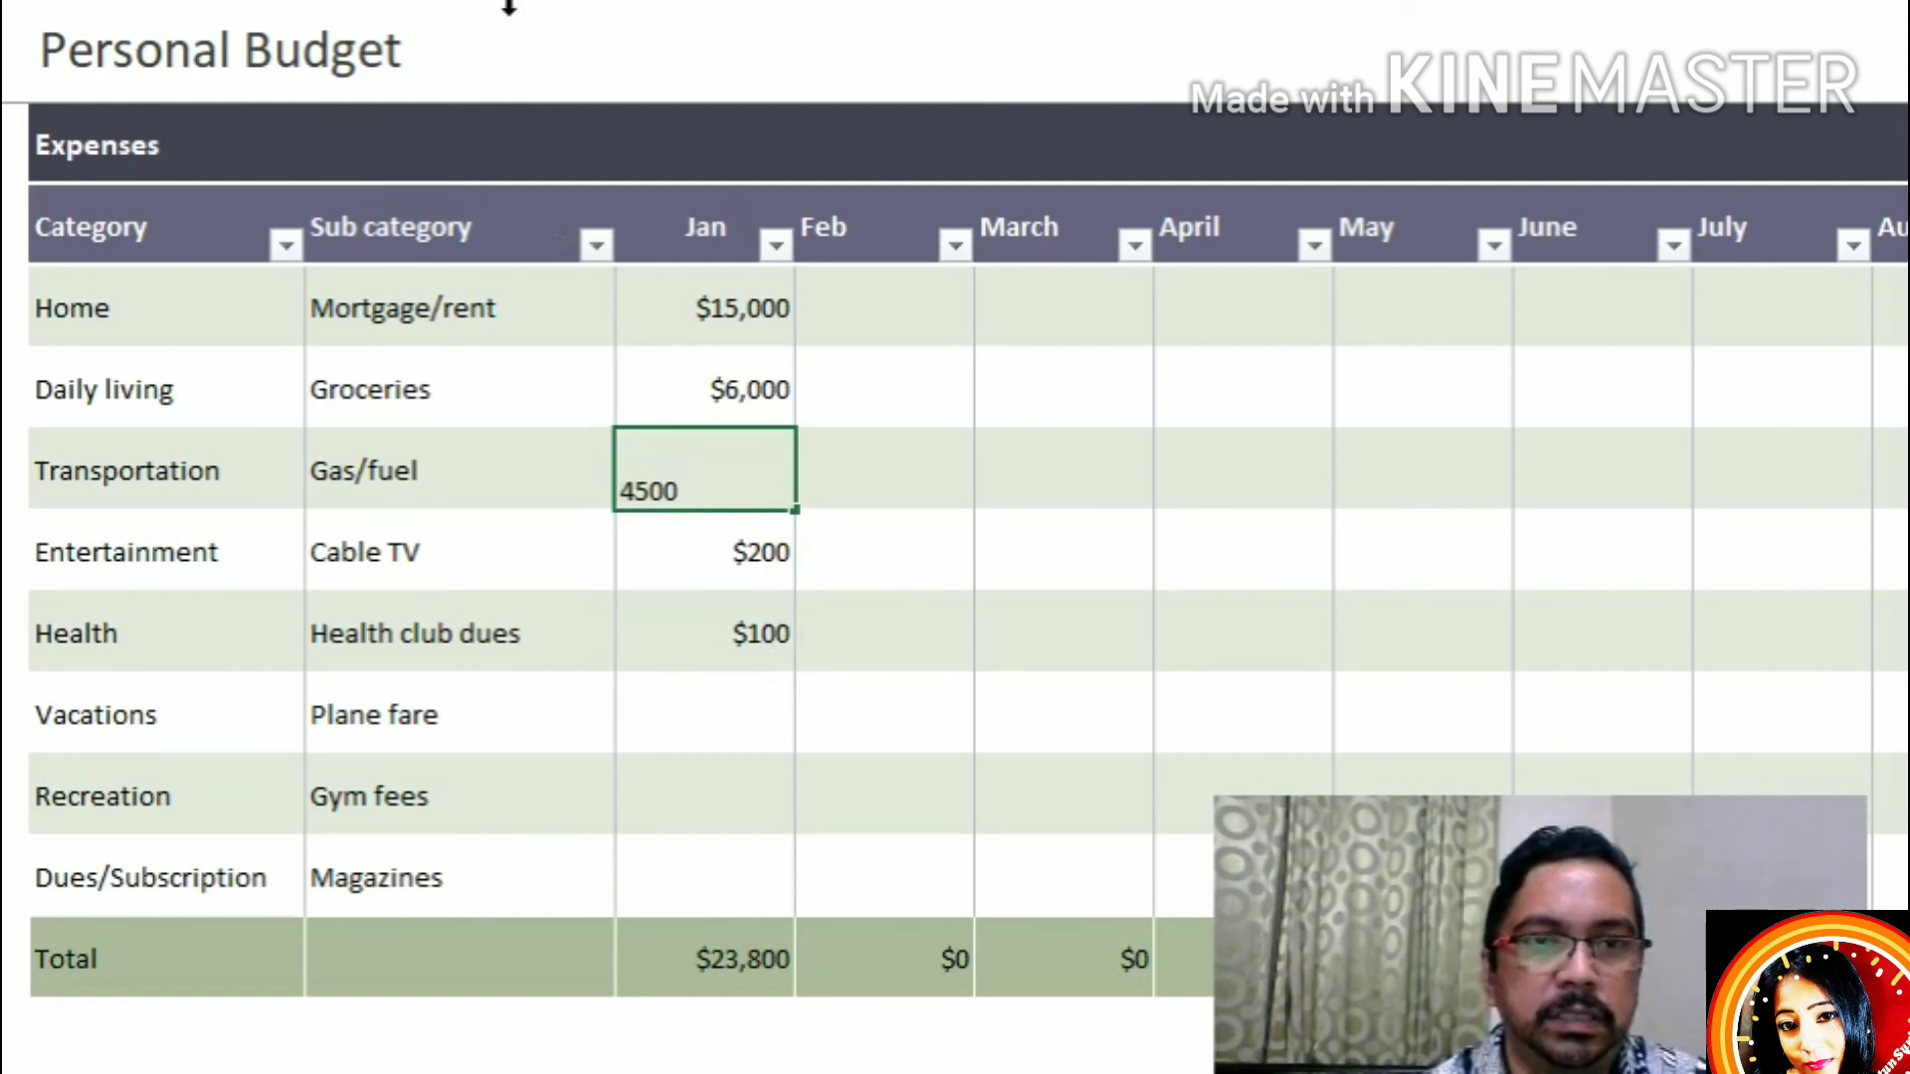
{"action": "left_click", "coordinate": [826, 645]}
{"action": "left_click", "coordinate": [765, 542]}
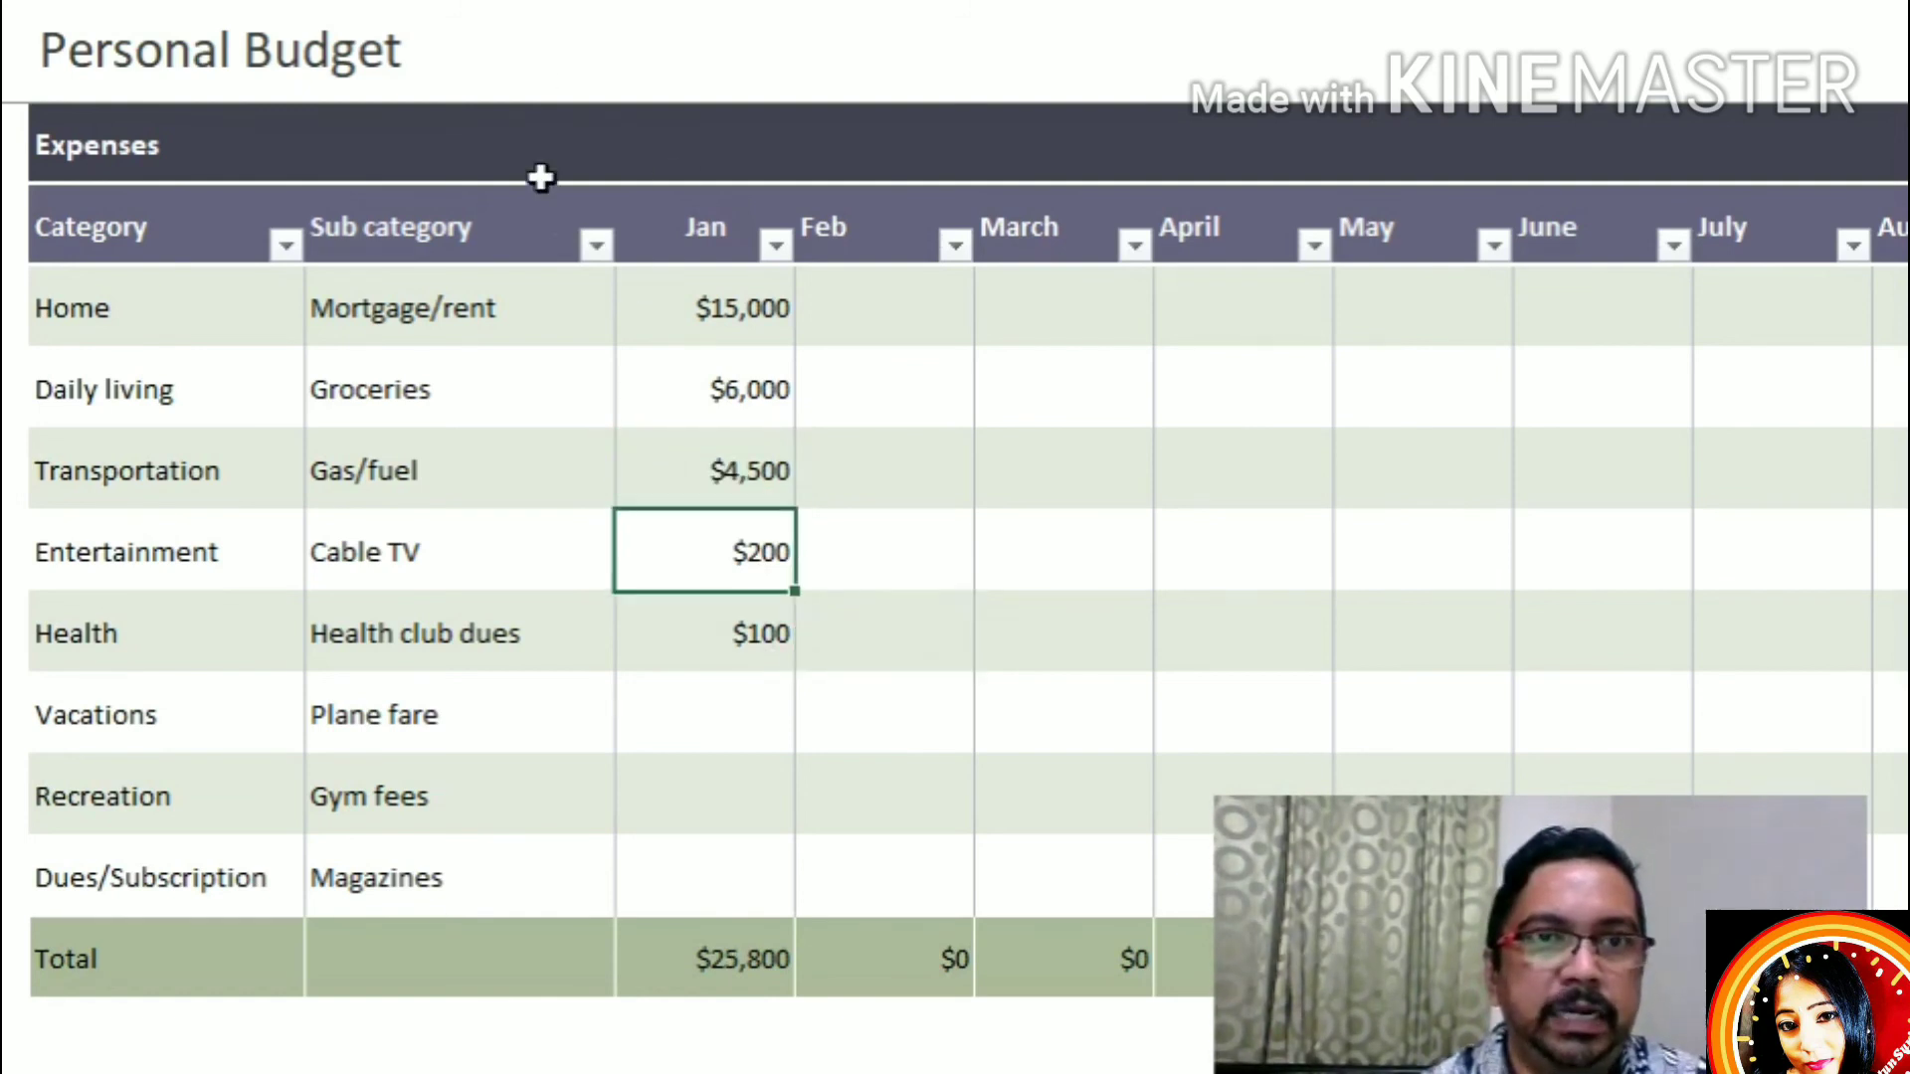
{"action": "left_click", "coordinate": [789, 634]}
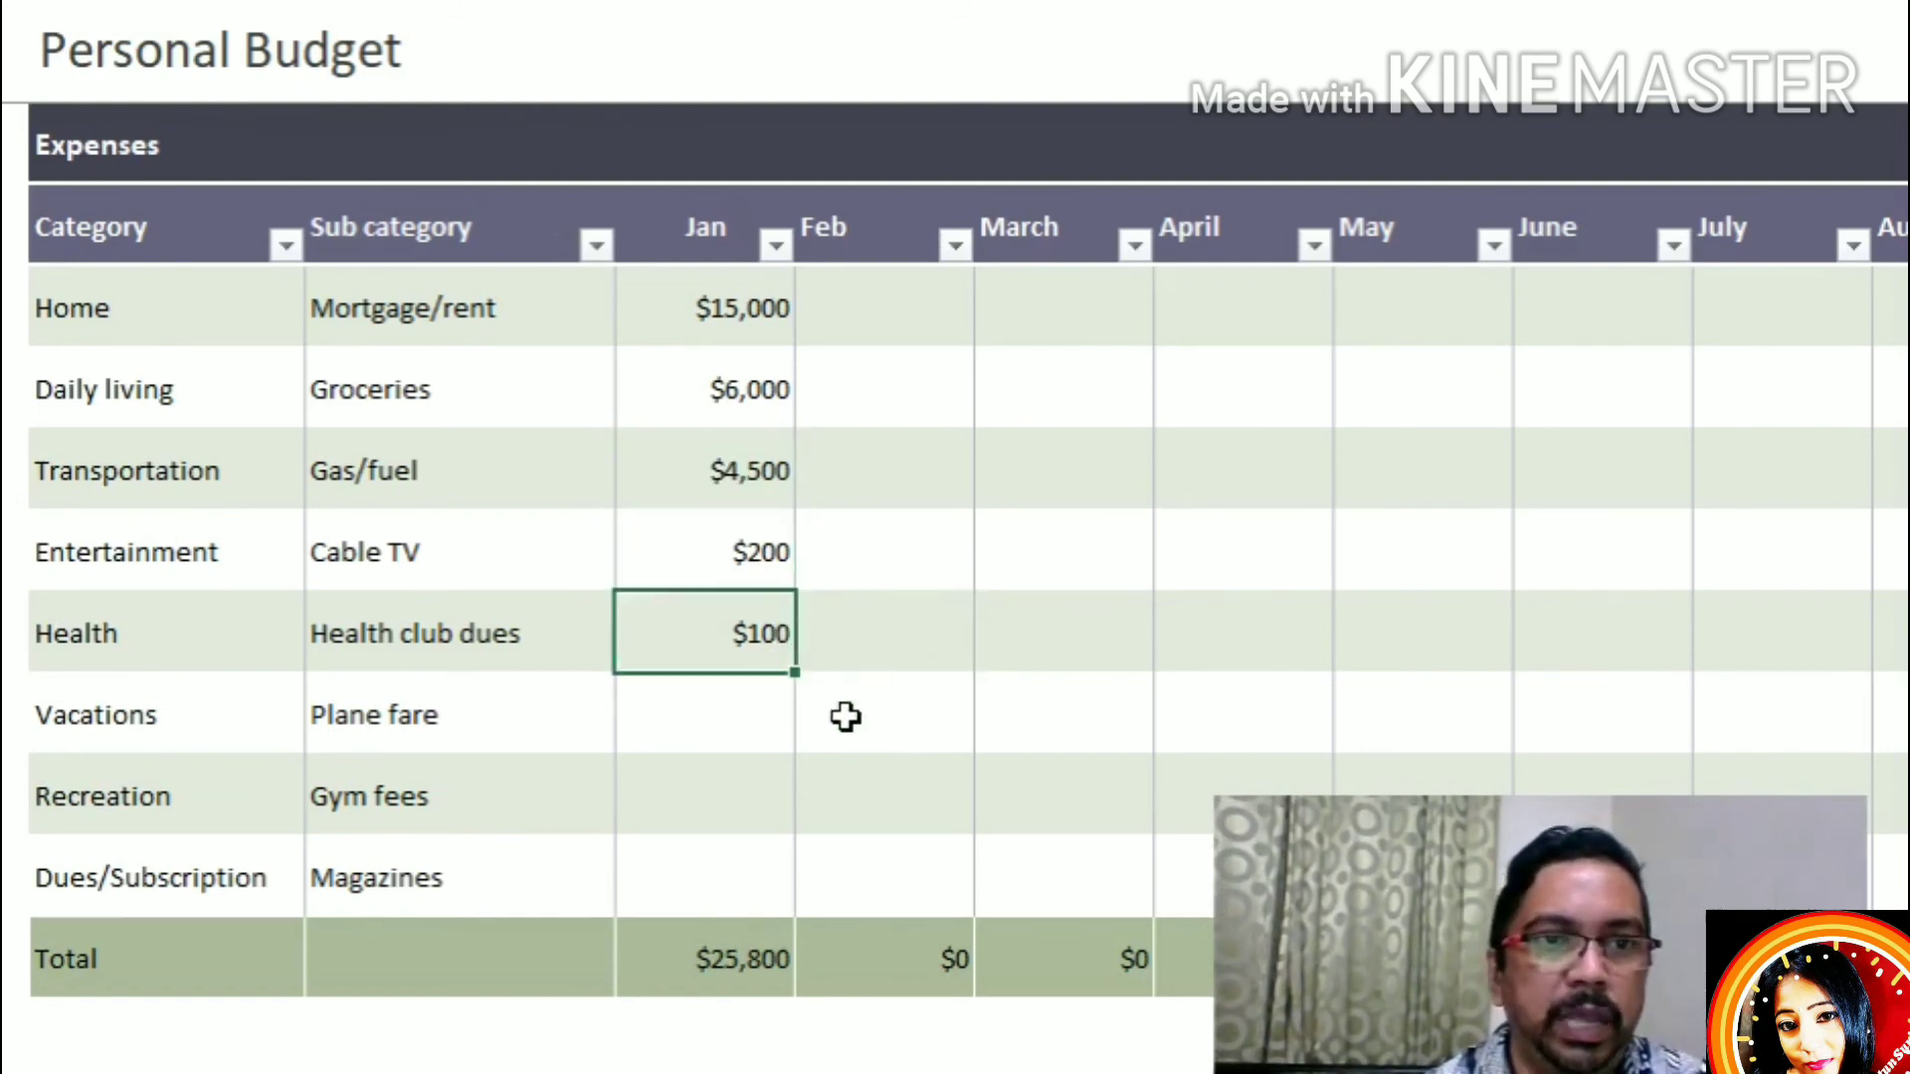
- Enter the January amounts 2000 for Plane fare, 350 for Gym fees and 150 for Magazines
{"action": "left_click", "coordinate": [770, 736]}
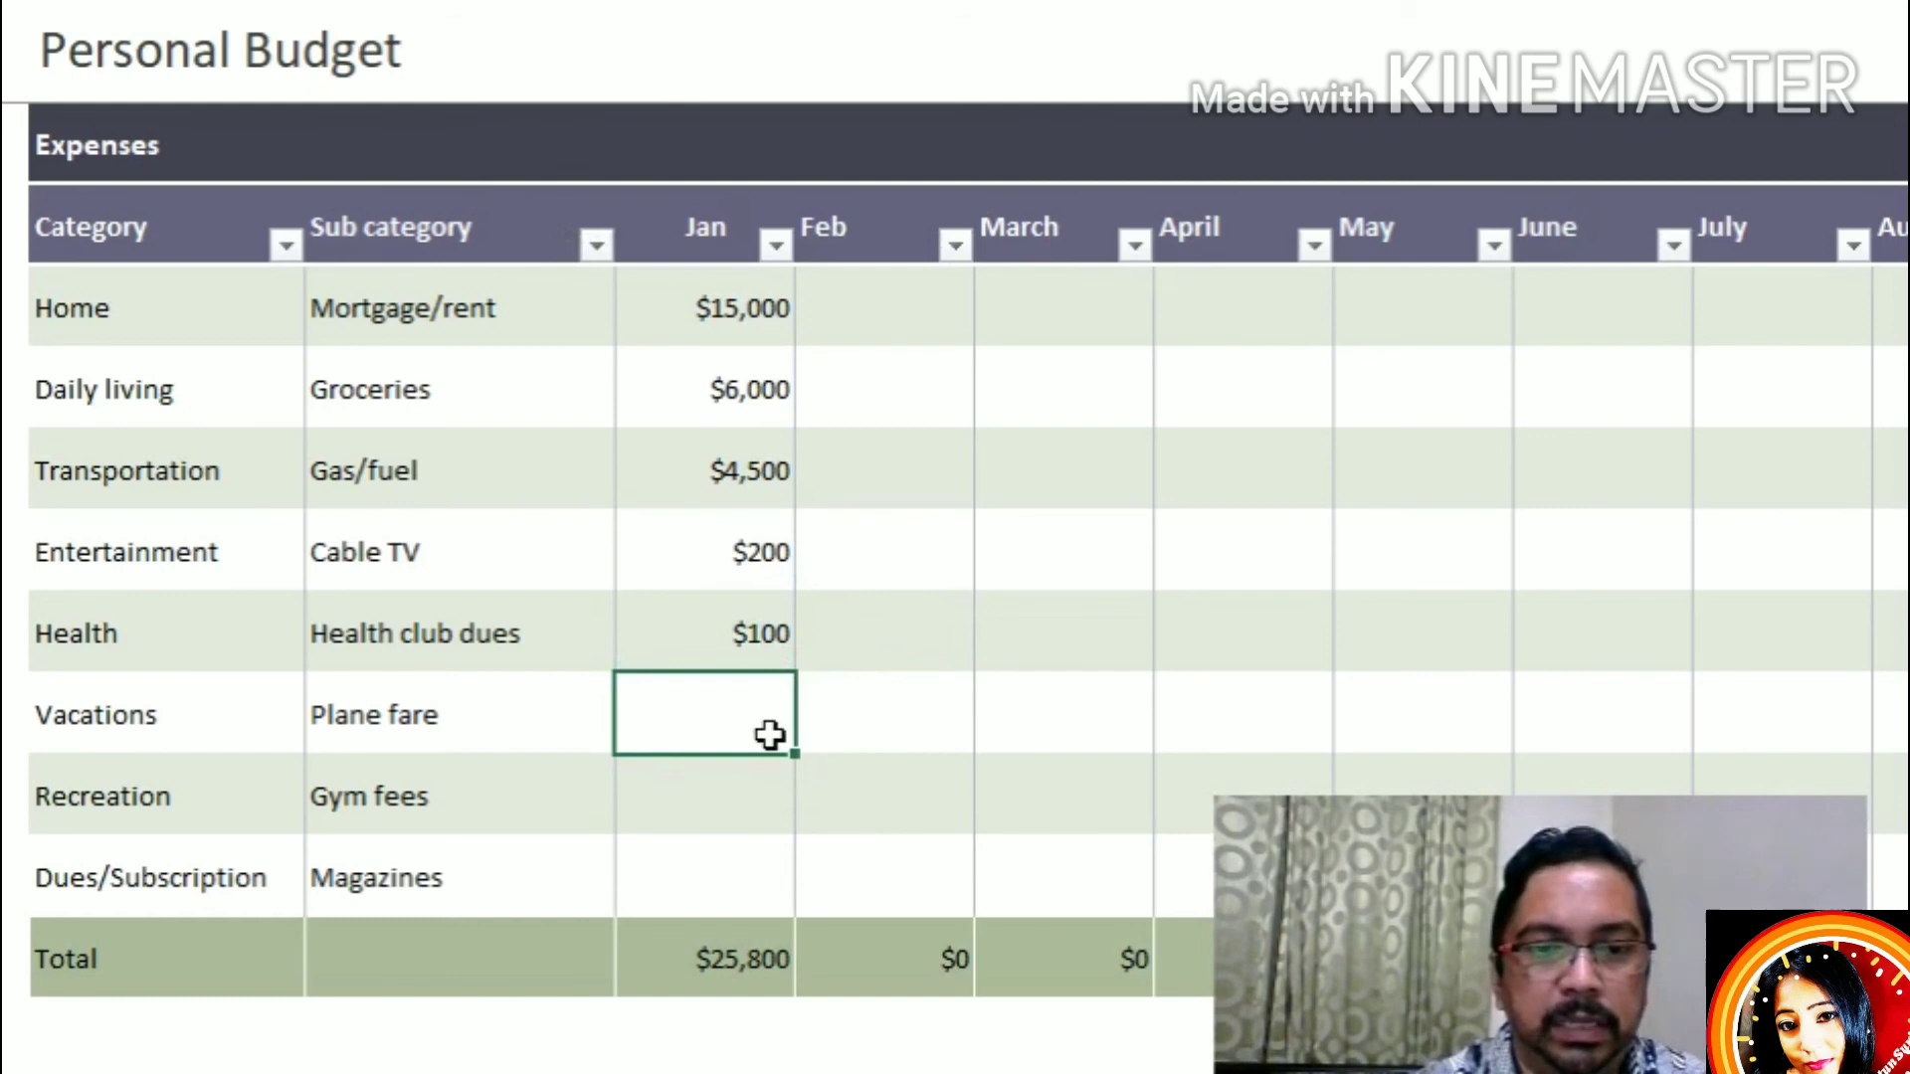
{"action": "type", "text": "2000"}
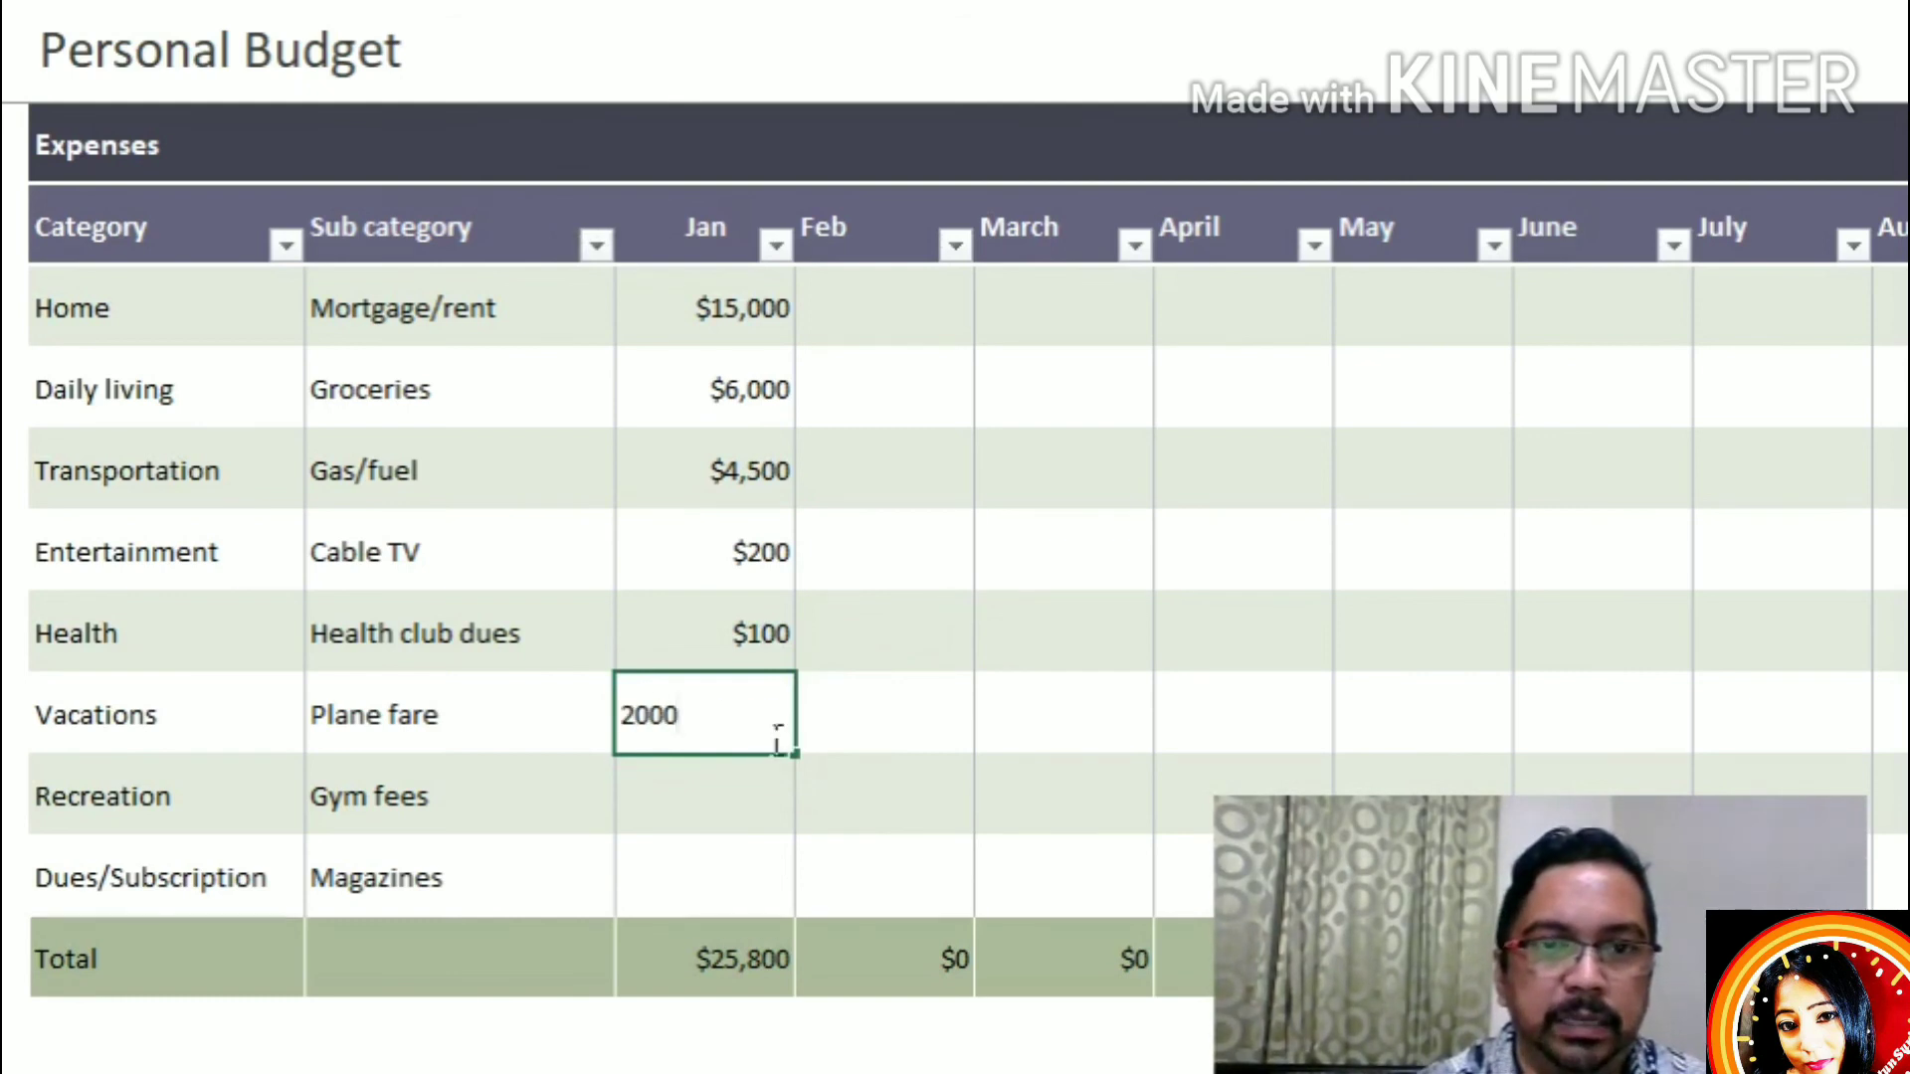
{"action": "key", "text": "Return"}
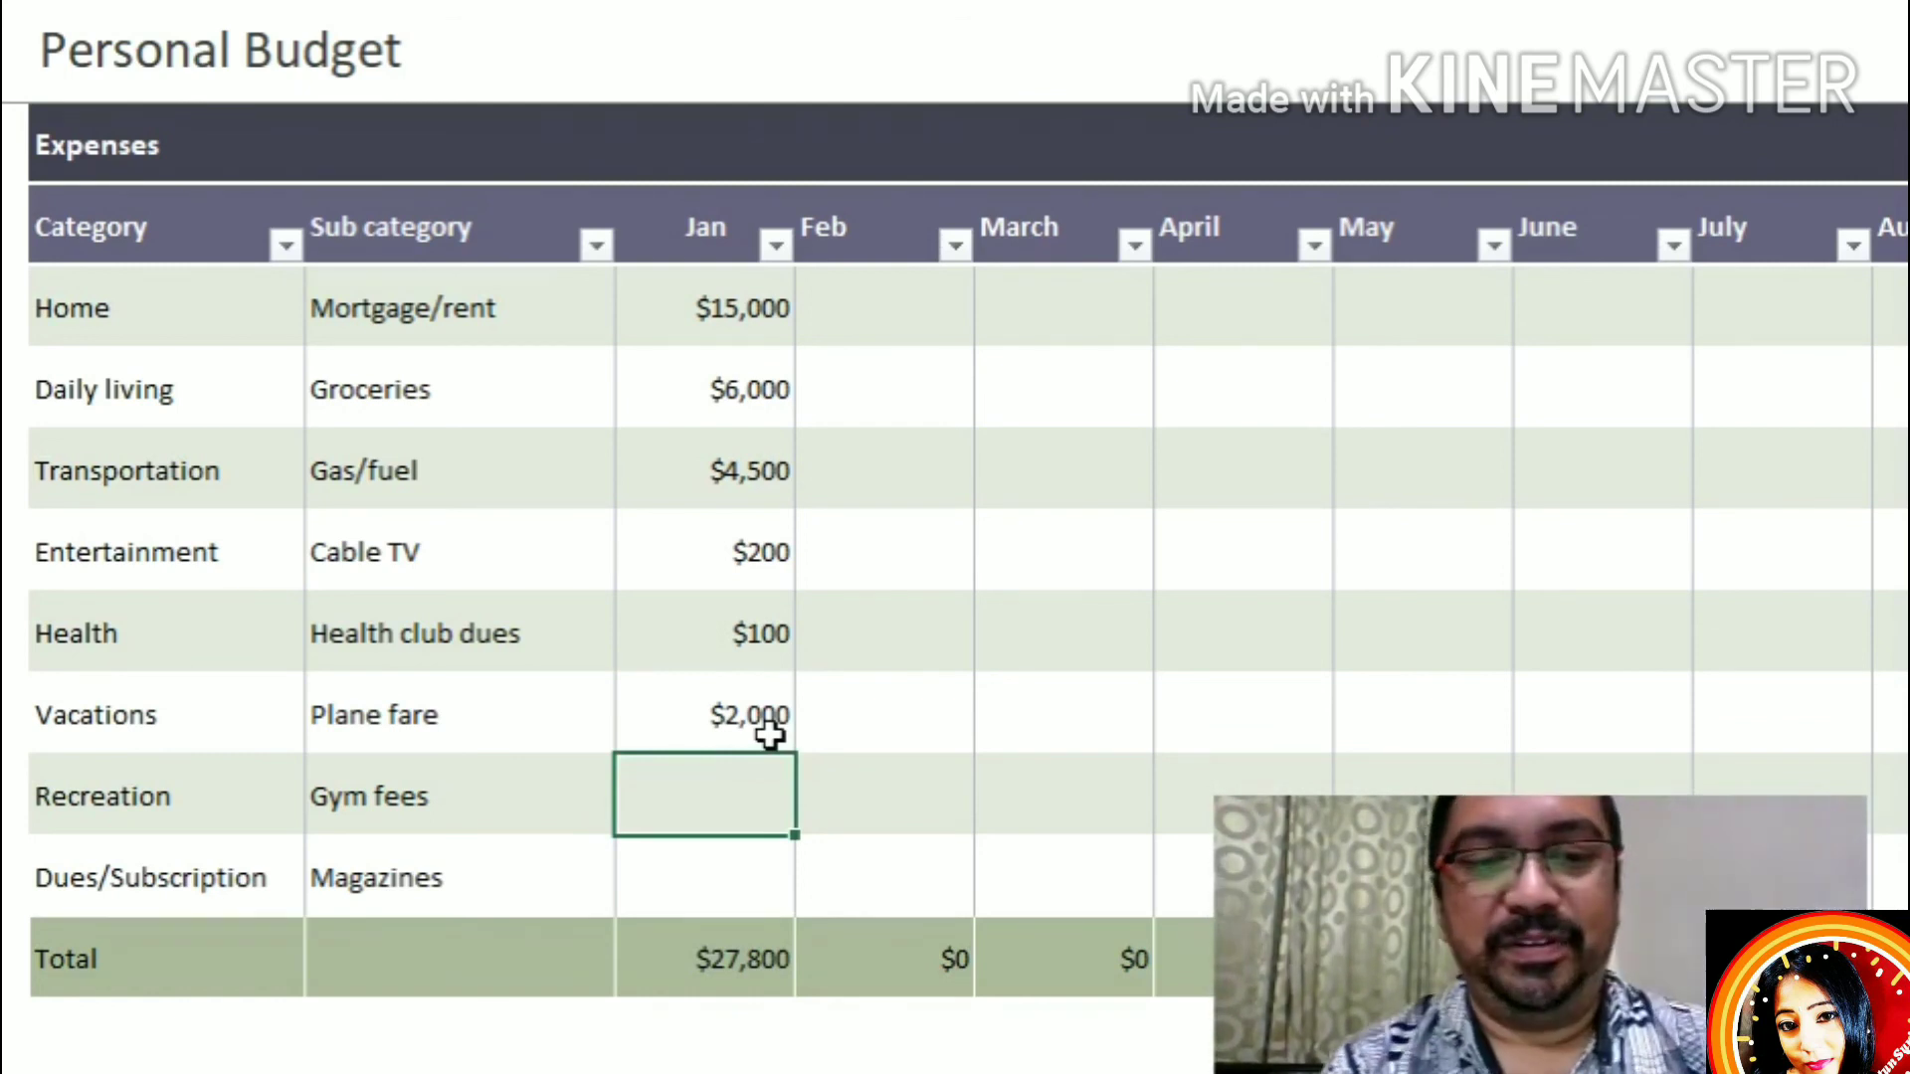
{"action": "type", "text": "350"}
{"action": "key", "text": "Return"}
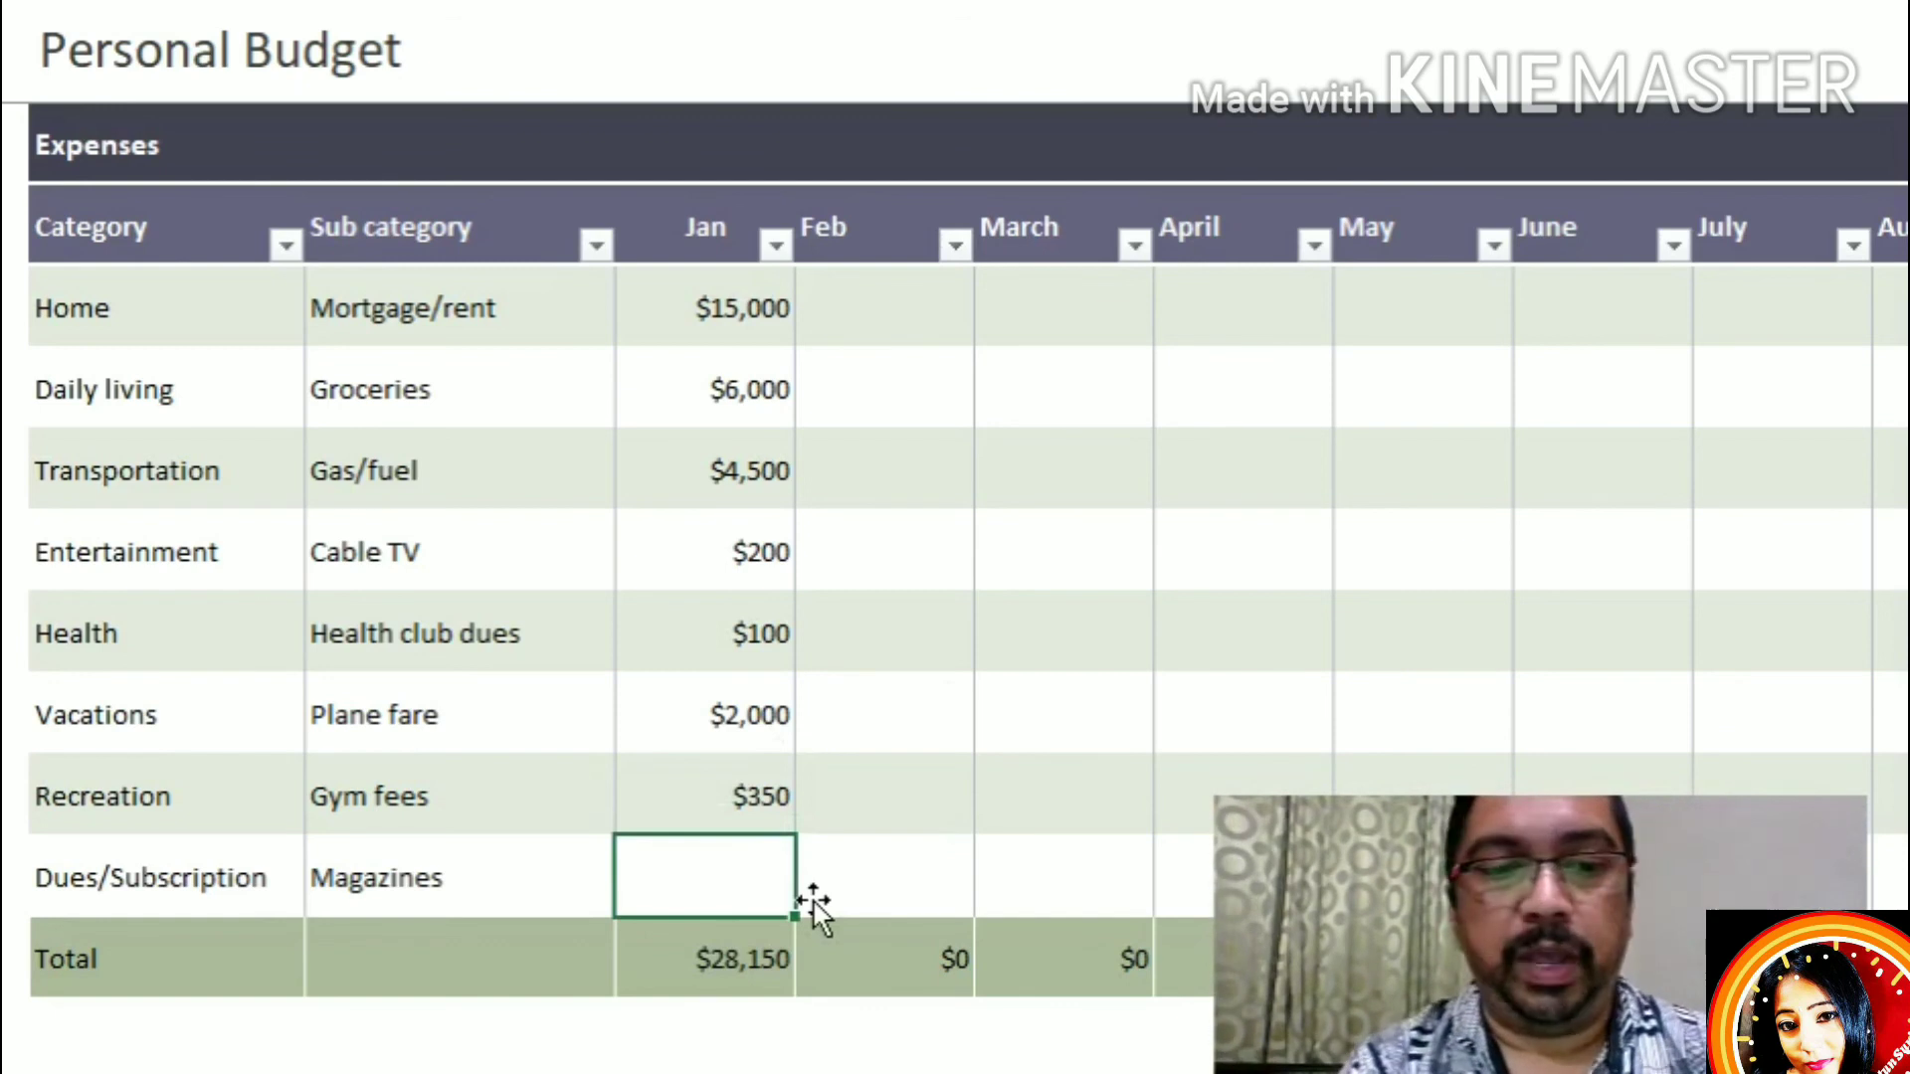
{"action": "type", "text": "150"}
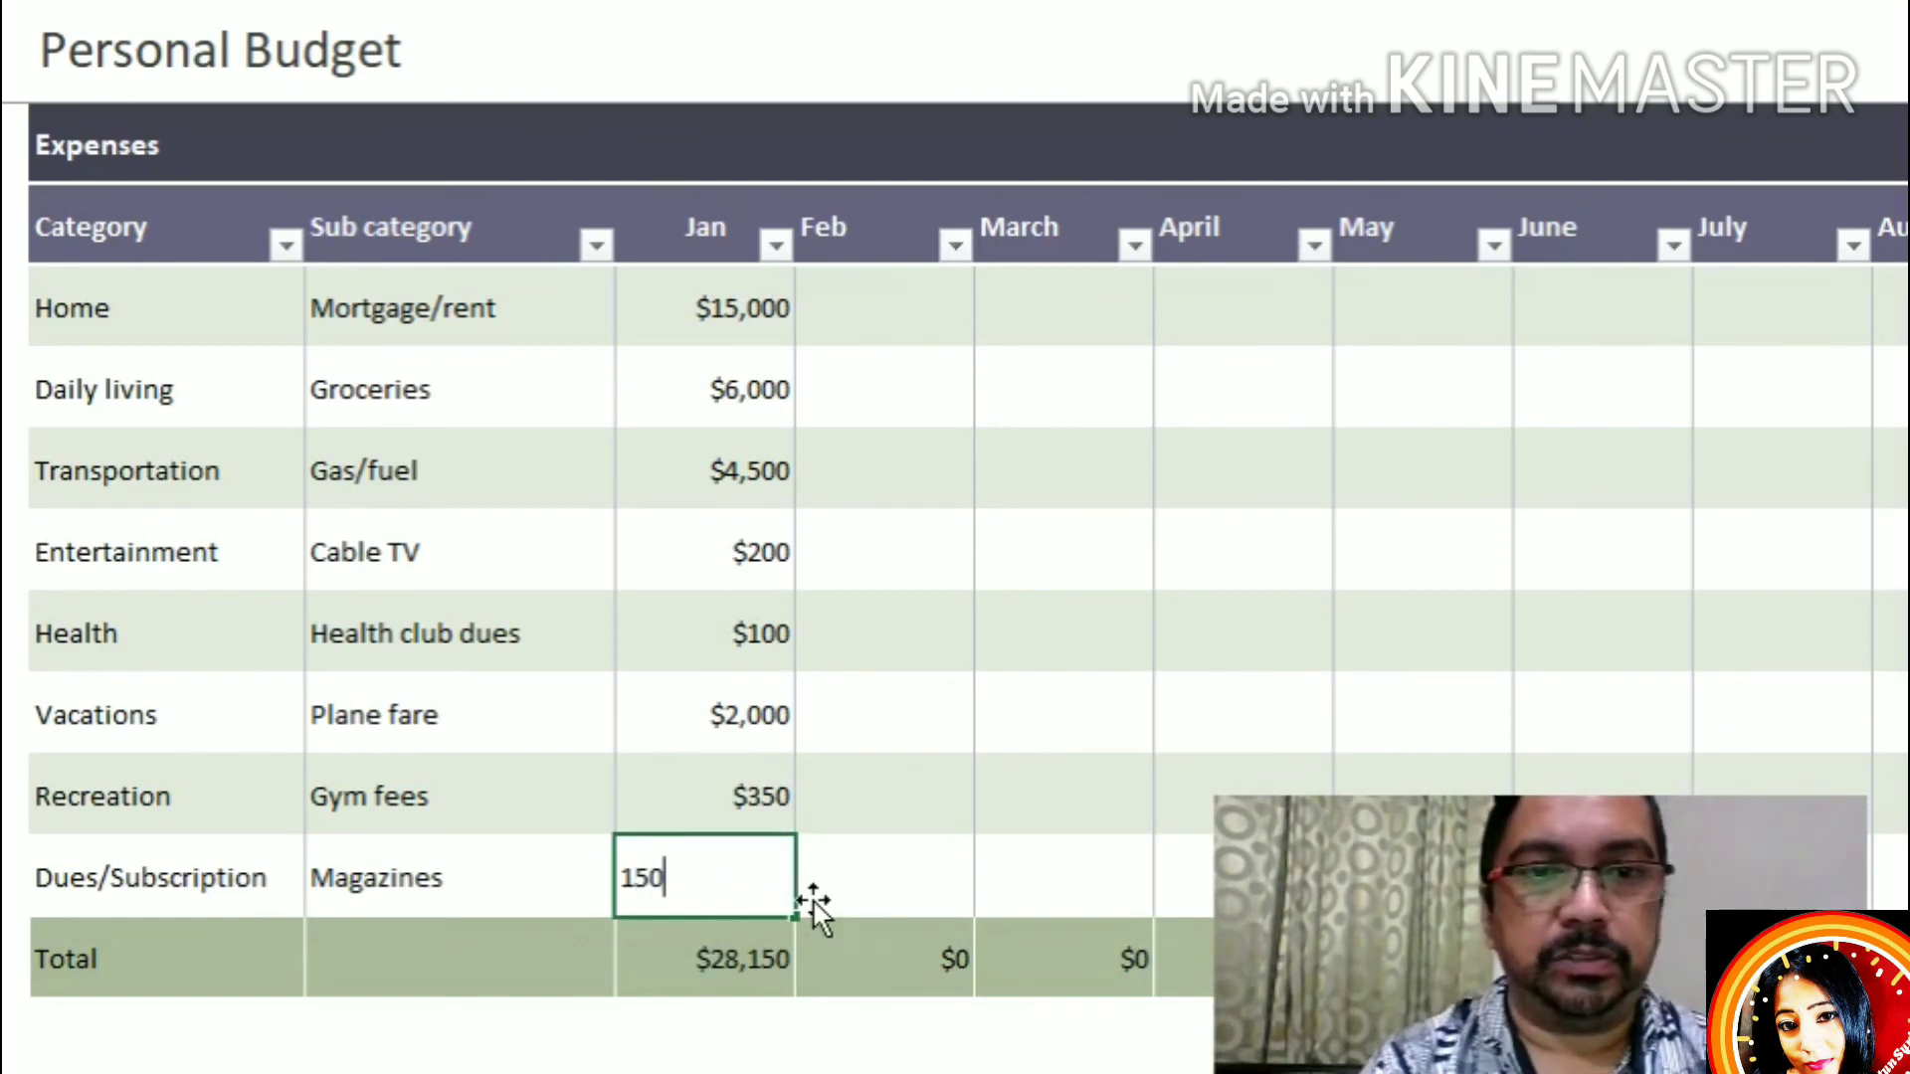
{"action": "key", "text": "Return"}
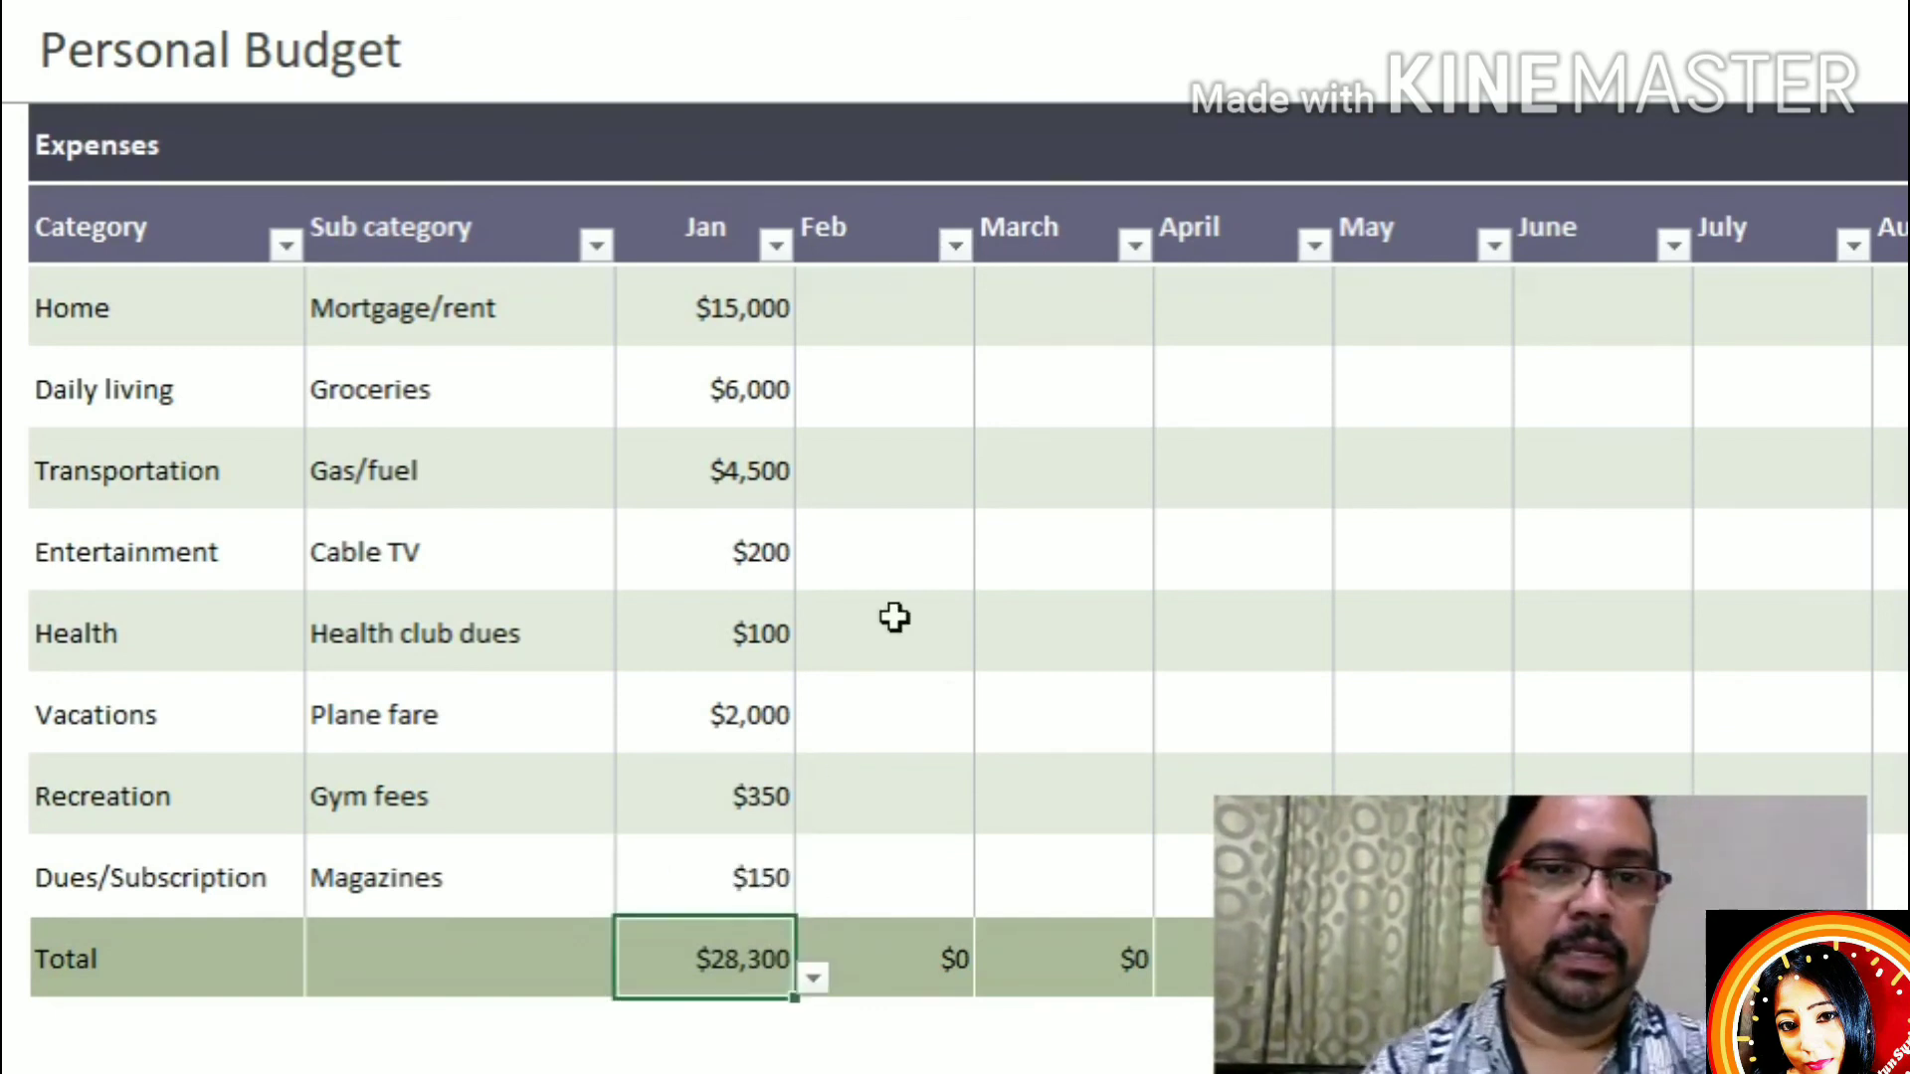
{"action": "left_click", "coordinate": [775, 440]}
{"action": "left_click", "coordinate": [775, 420]}
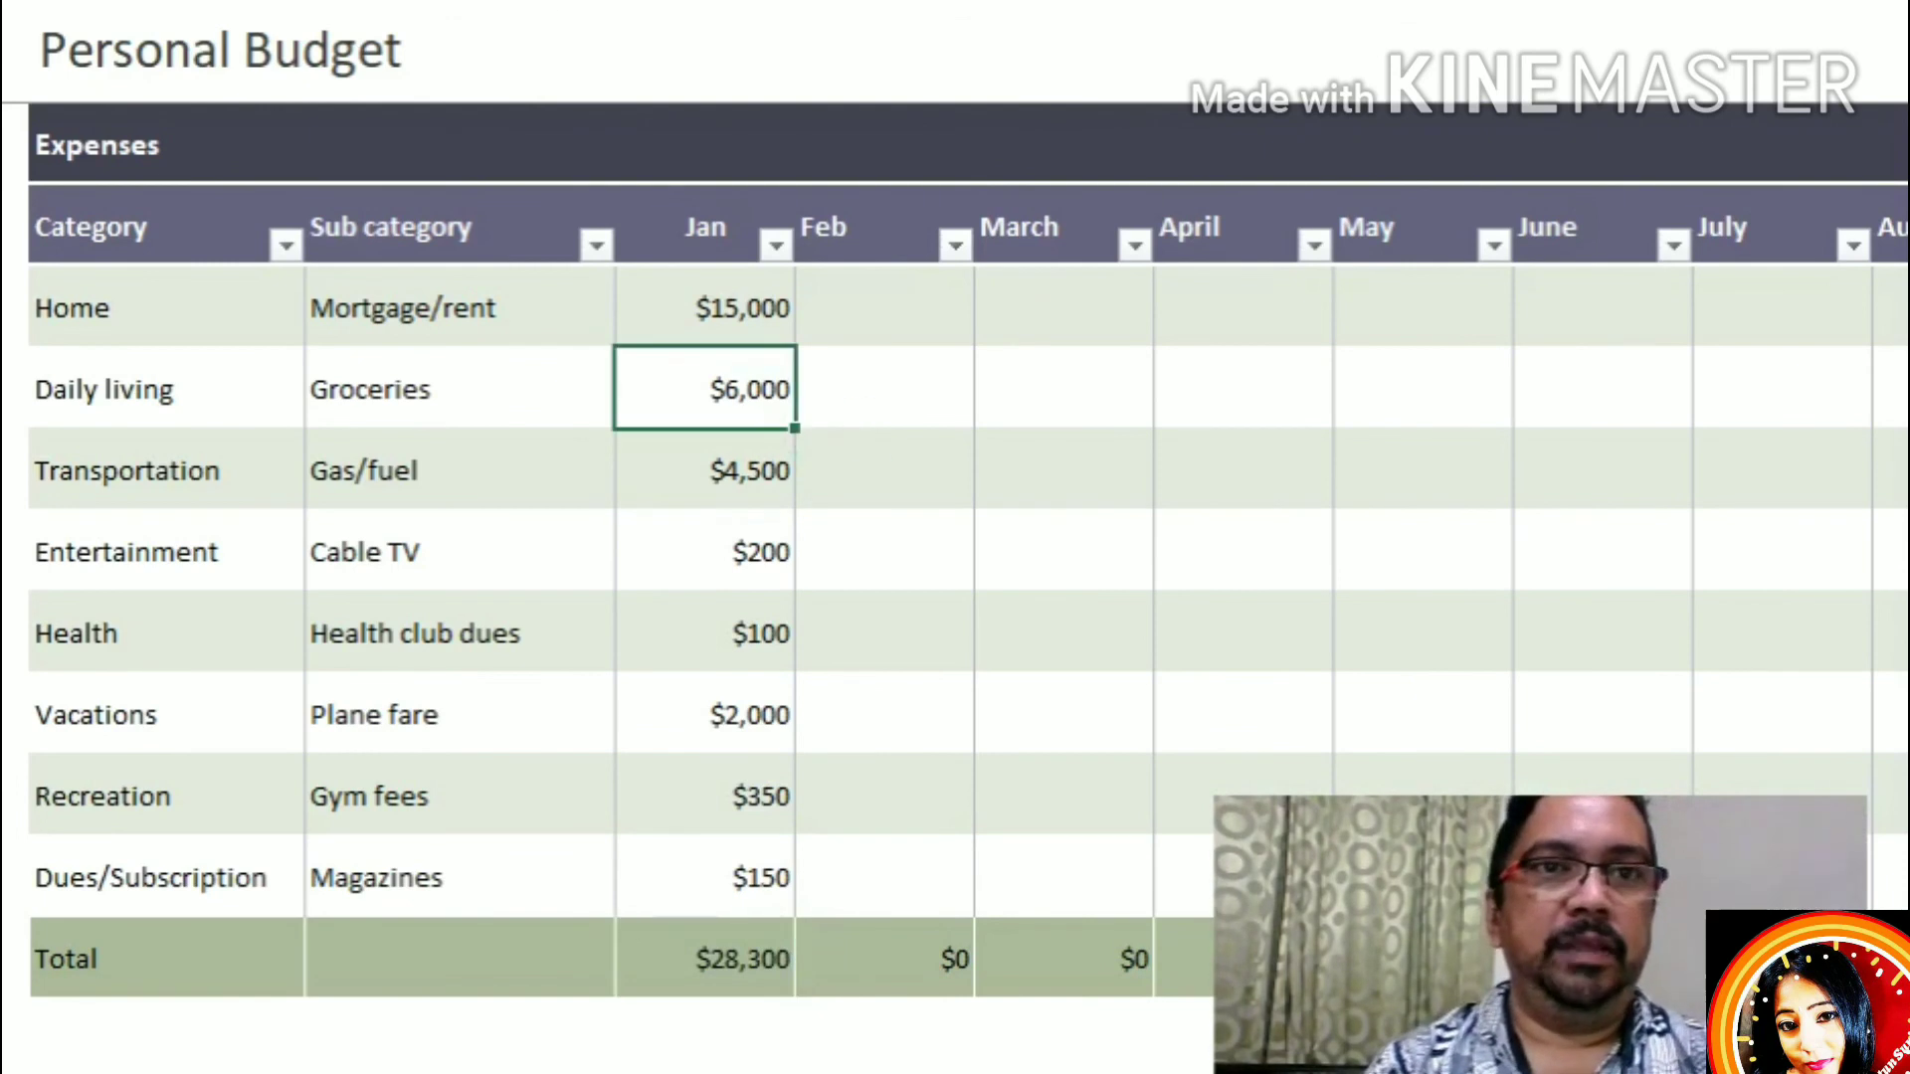
{"action": "key", "text": "F2"}
{"action": "left_click", "coordinate": [920, 472]}
{"action": "left_click", "coordinate": [765, 415]}
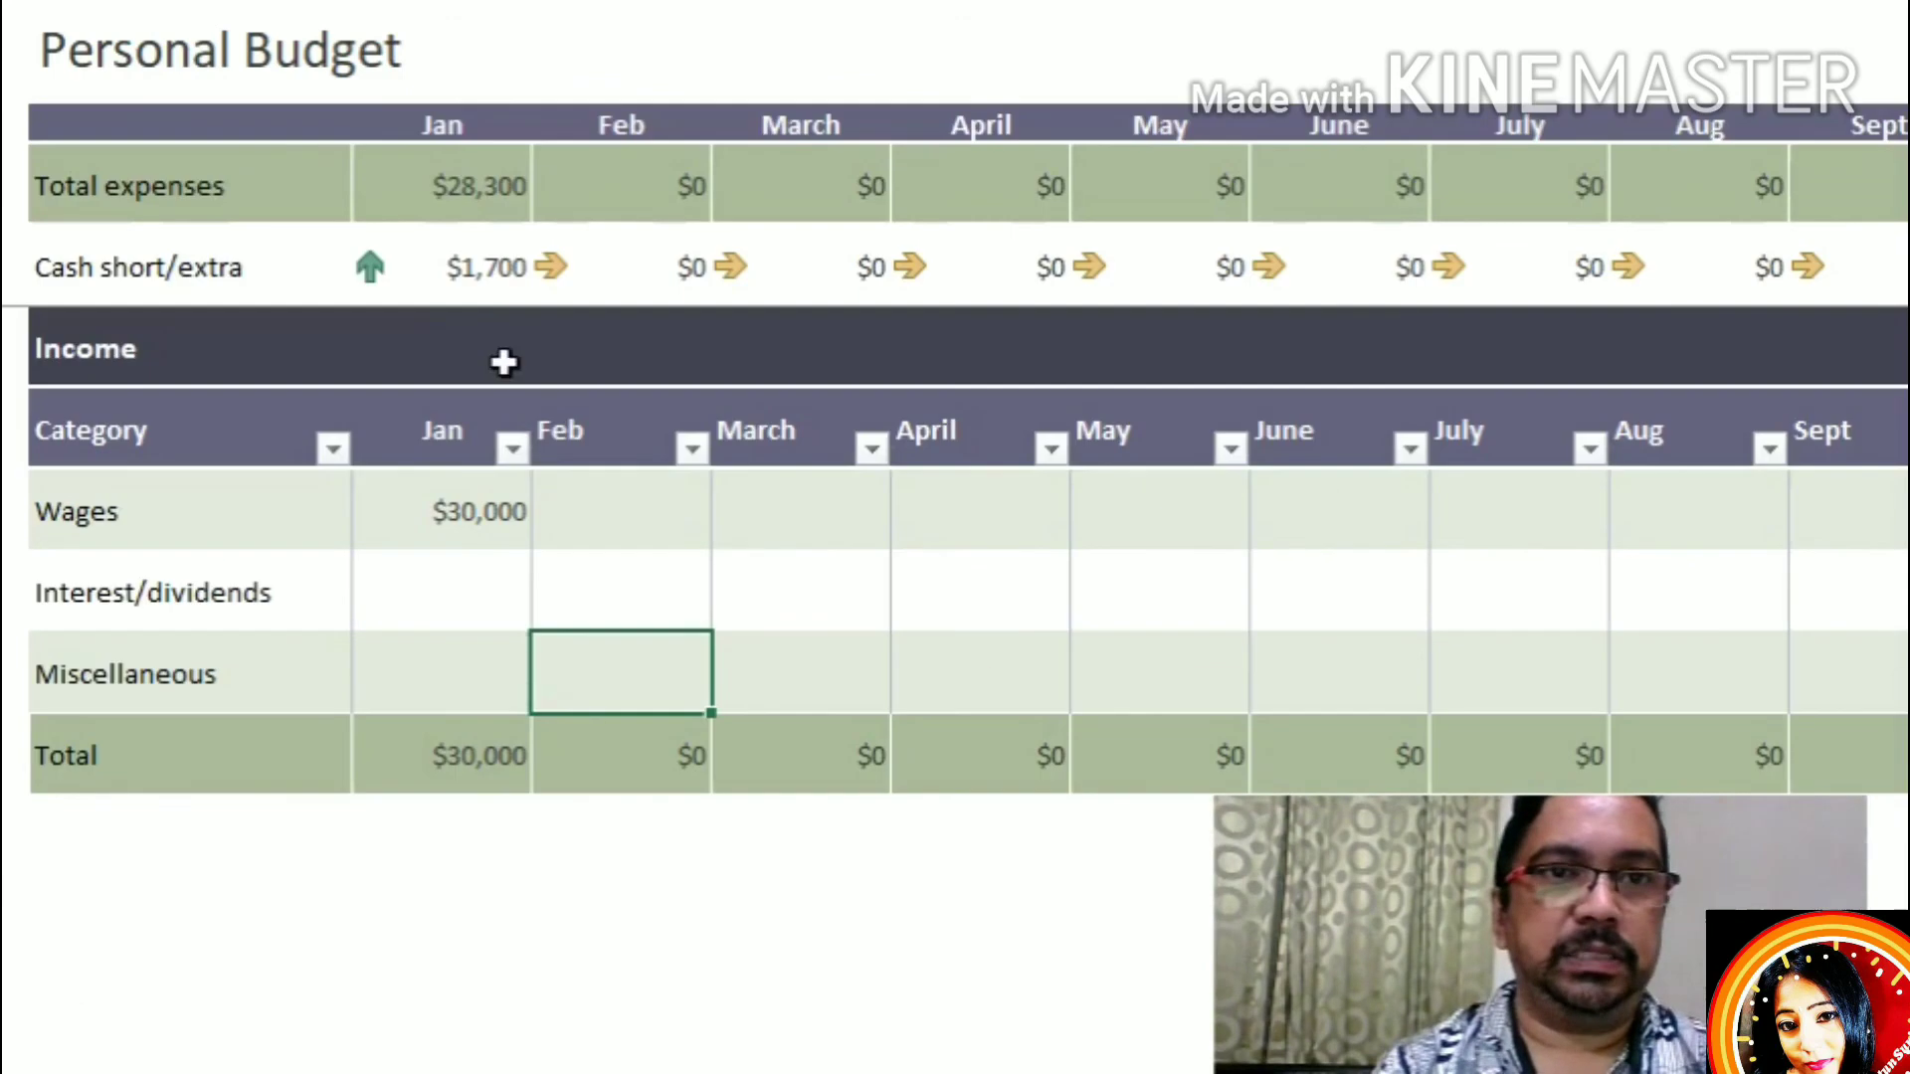
- Examine the January and February Cash short/extra figures above the Income table
{"action": "left_click", "coordinate": [520, 267]}
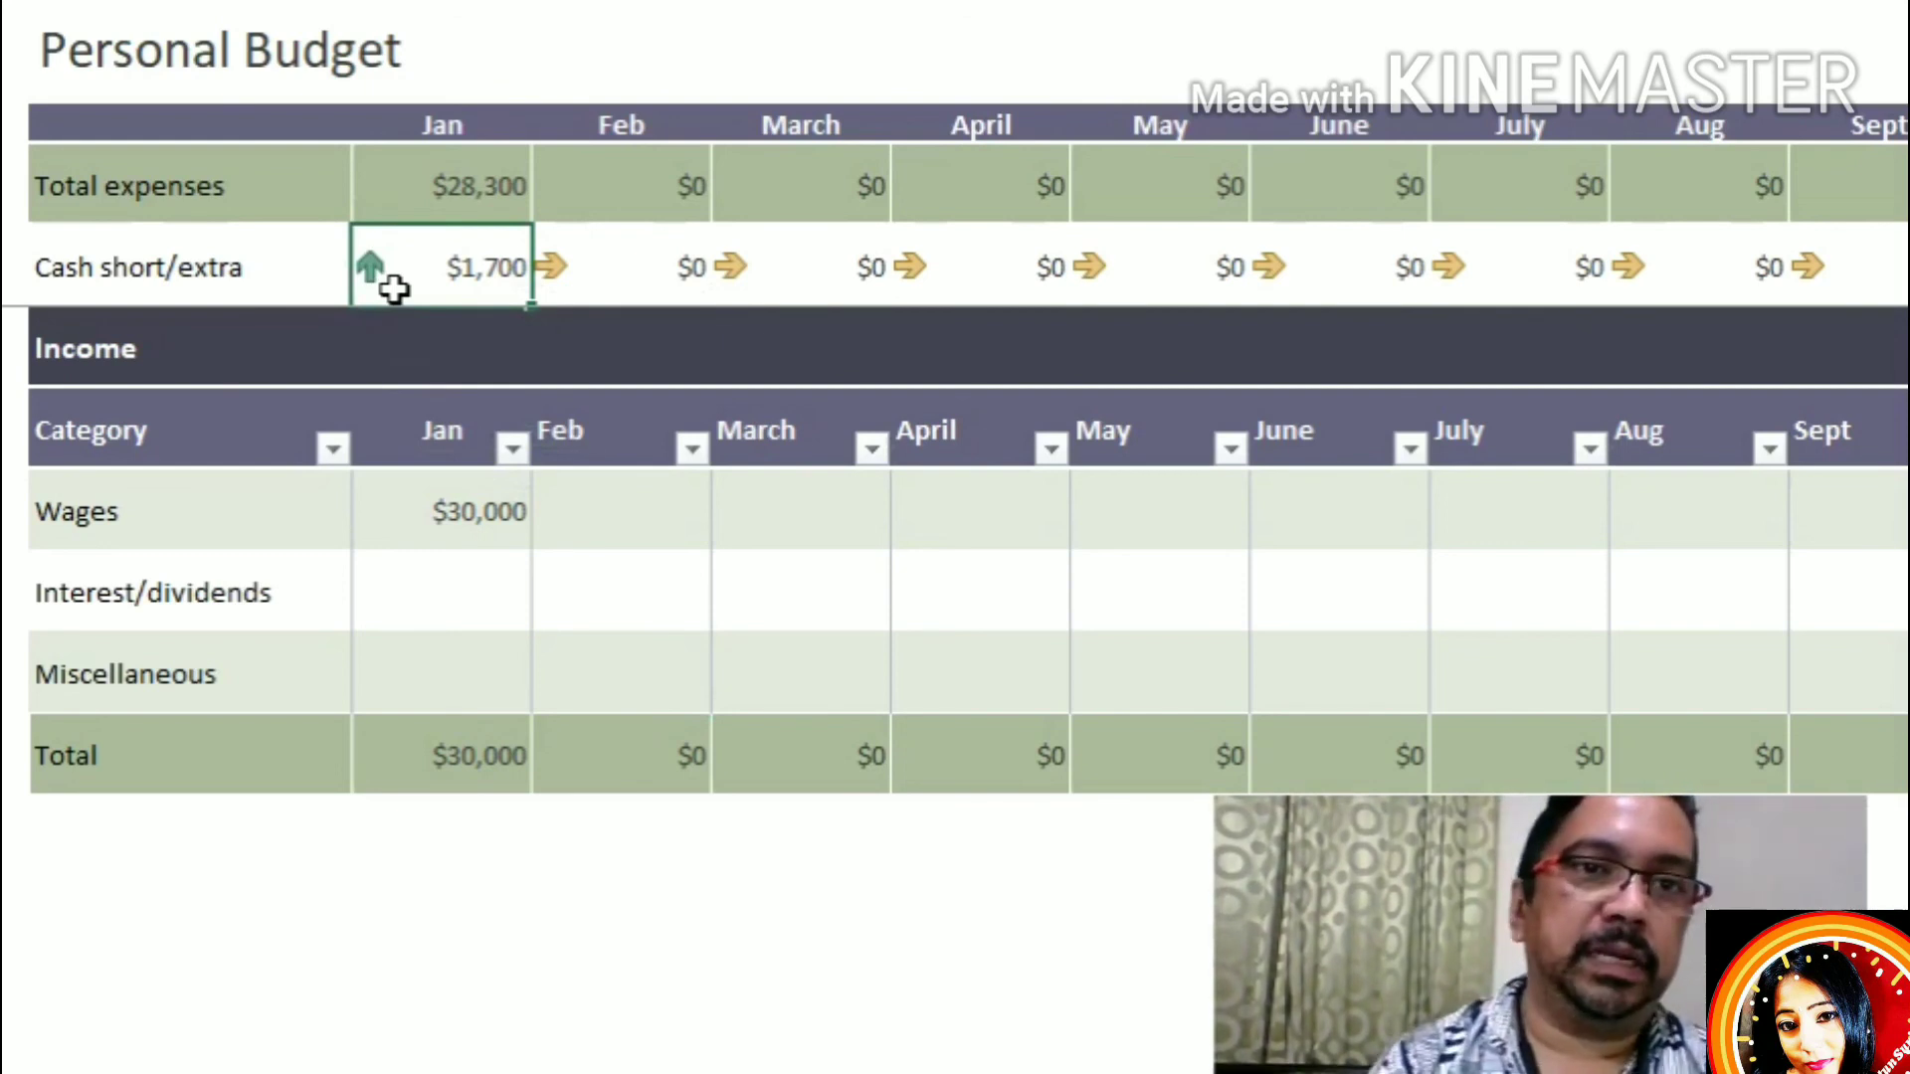
{"action": "left_click", "coordinate": [686, 276]}
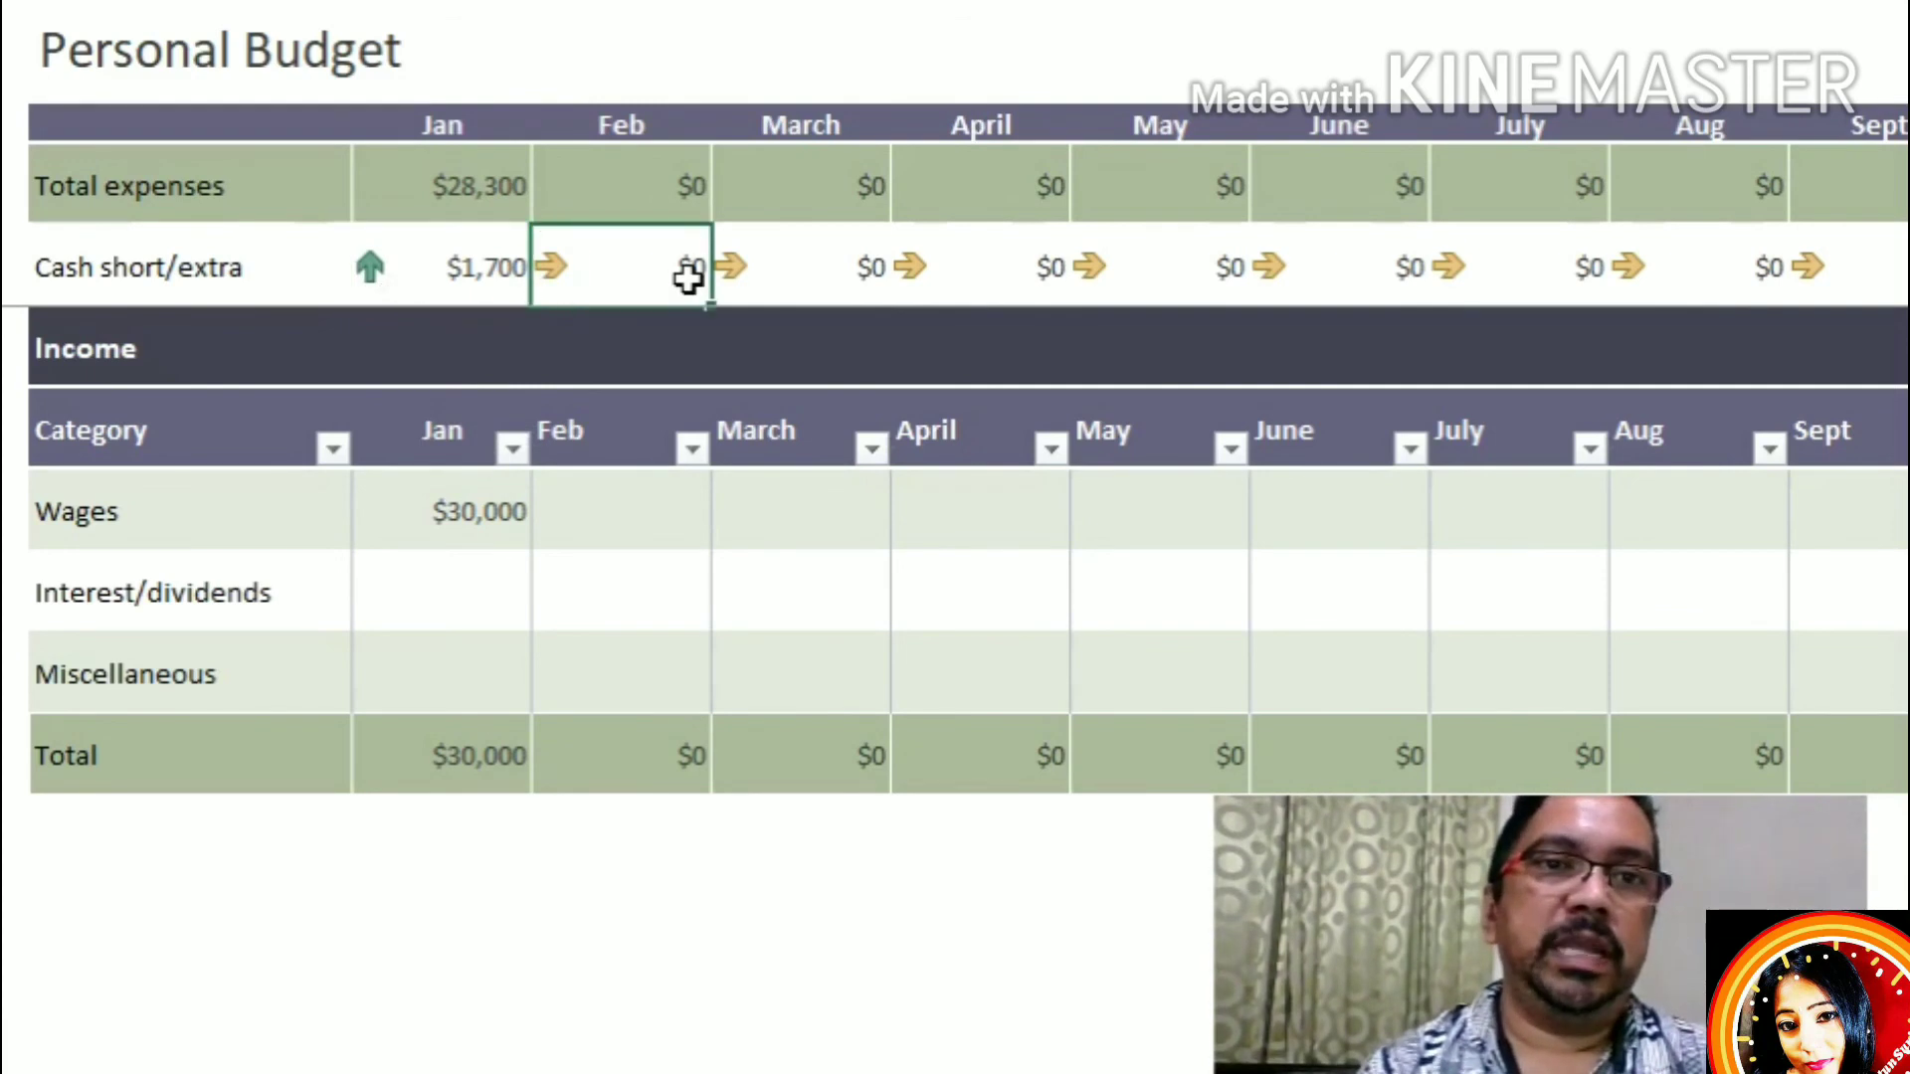
{"action": "left_click", "coordinate": [511, 277]}
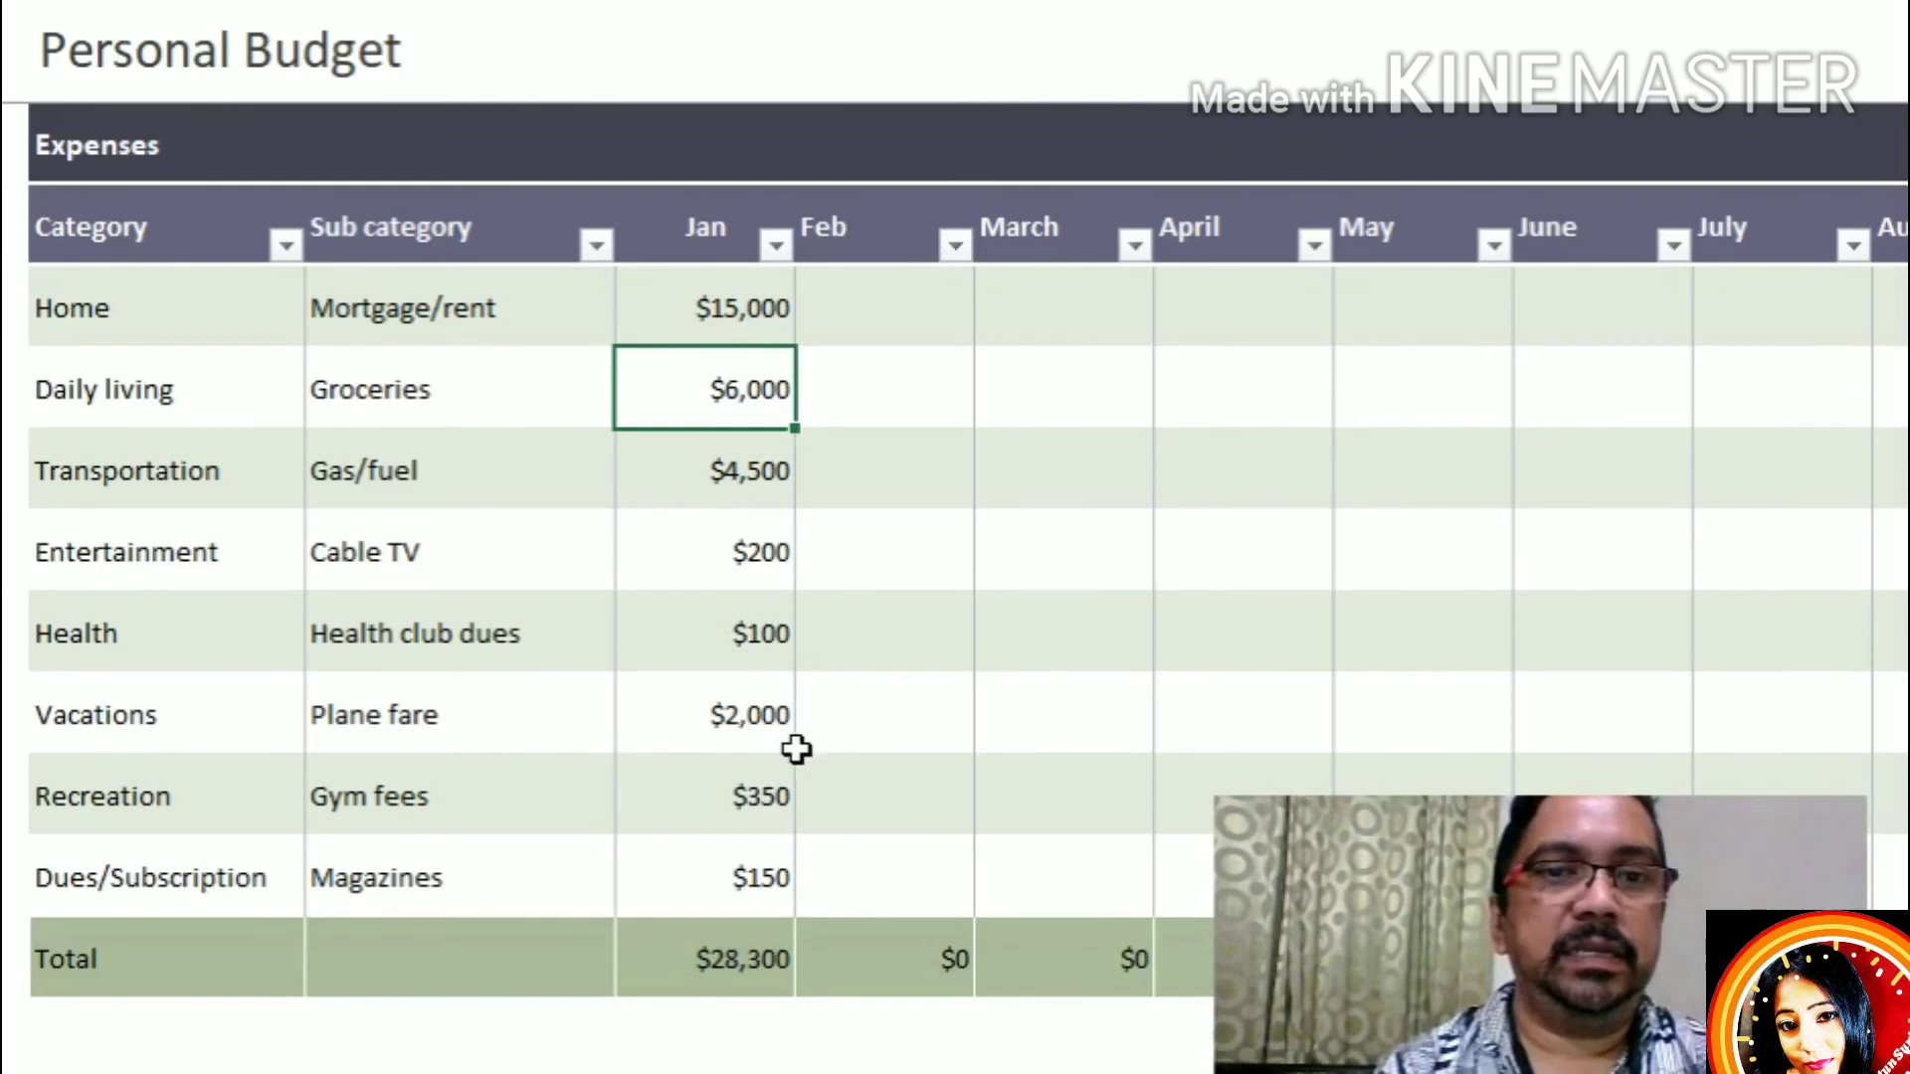
- Change the January Plane fare amount under Vacations to 12000
{"action": "left_click", "coordinate": [771, 739]}
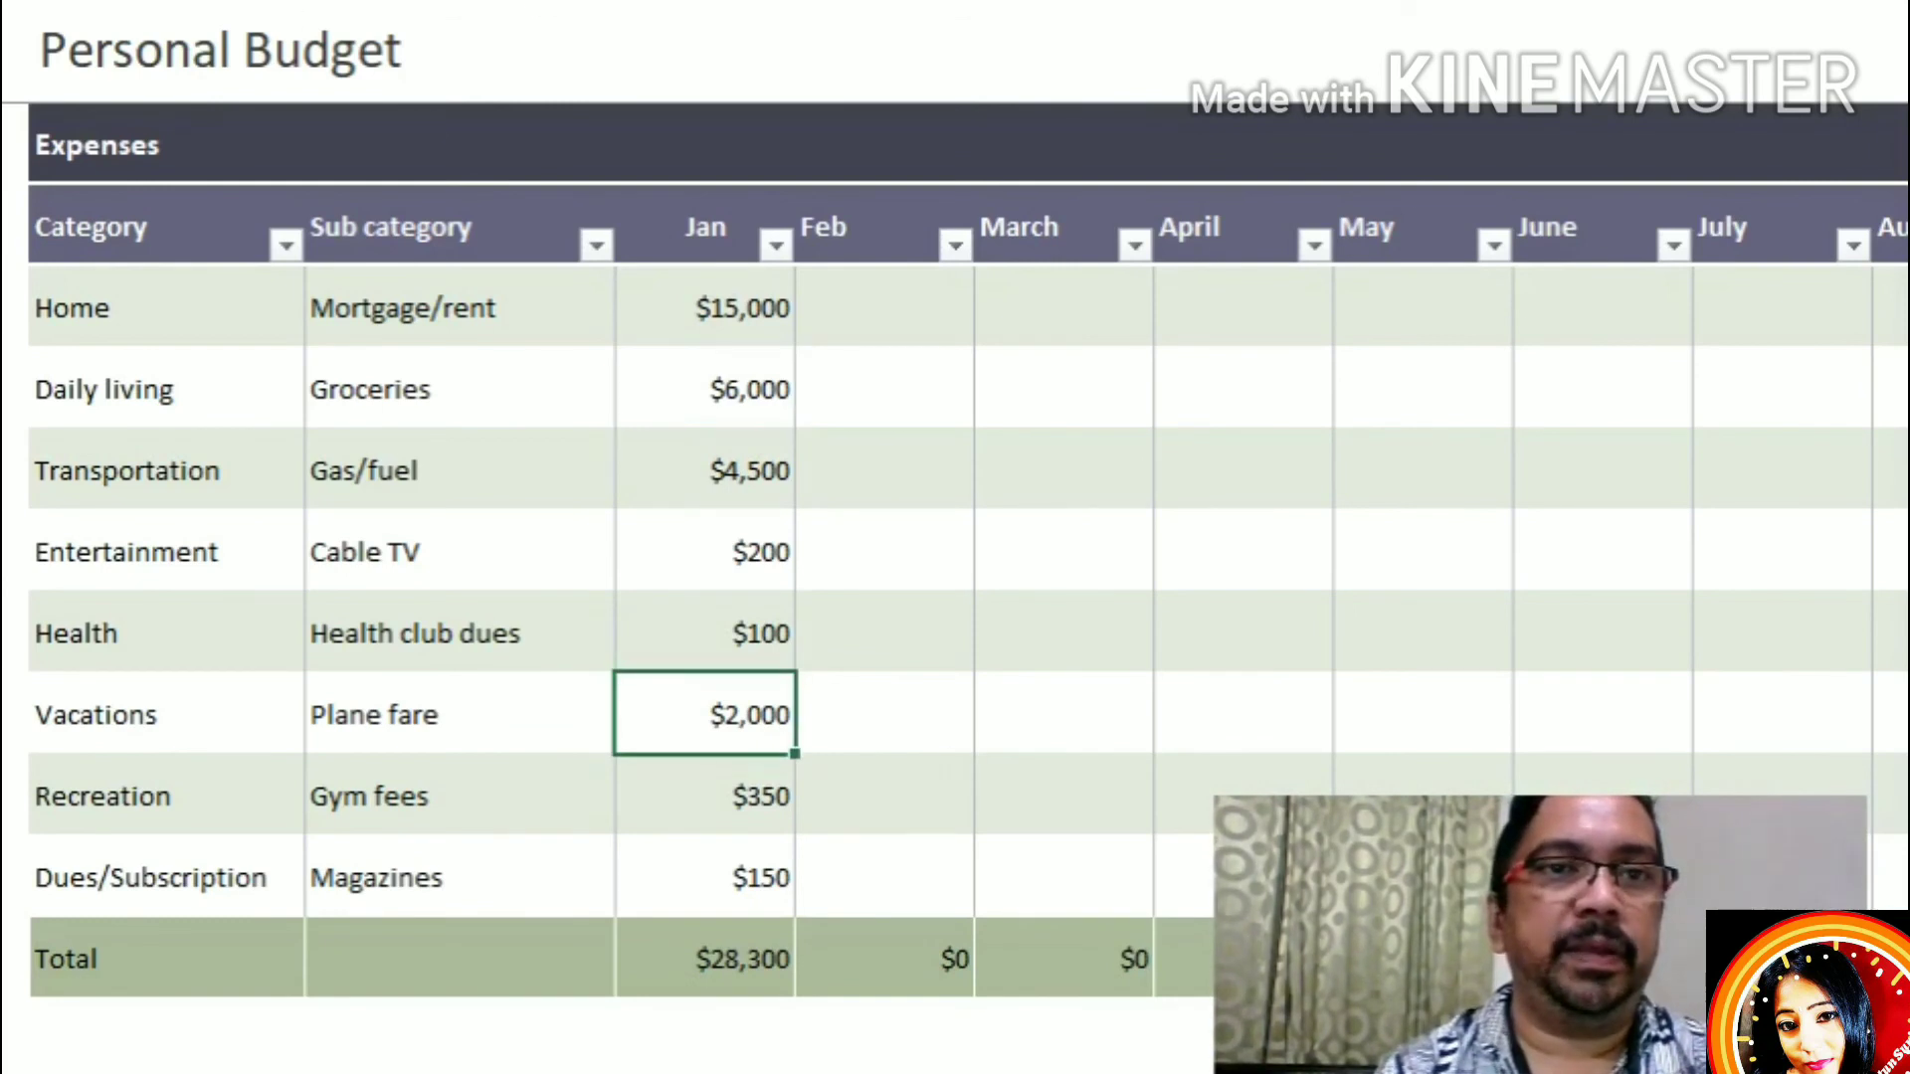
{"action": "key", "text": "F2"}
{"action": "key", "text": "Home"}
{"action": "type", "text": "1"}
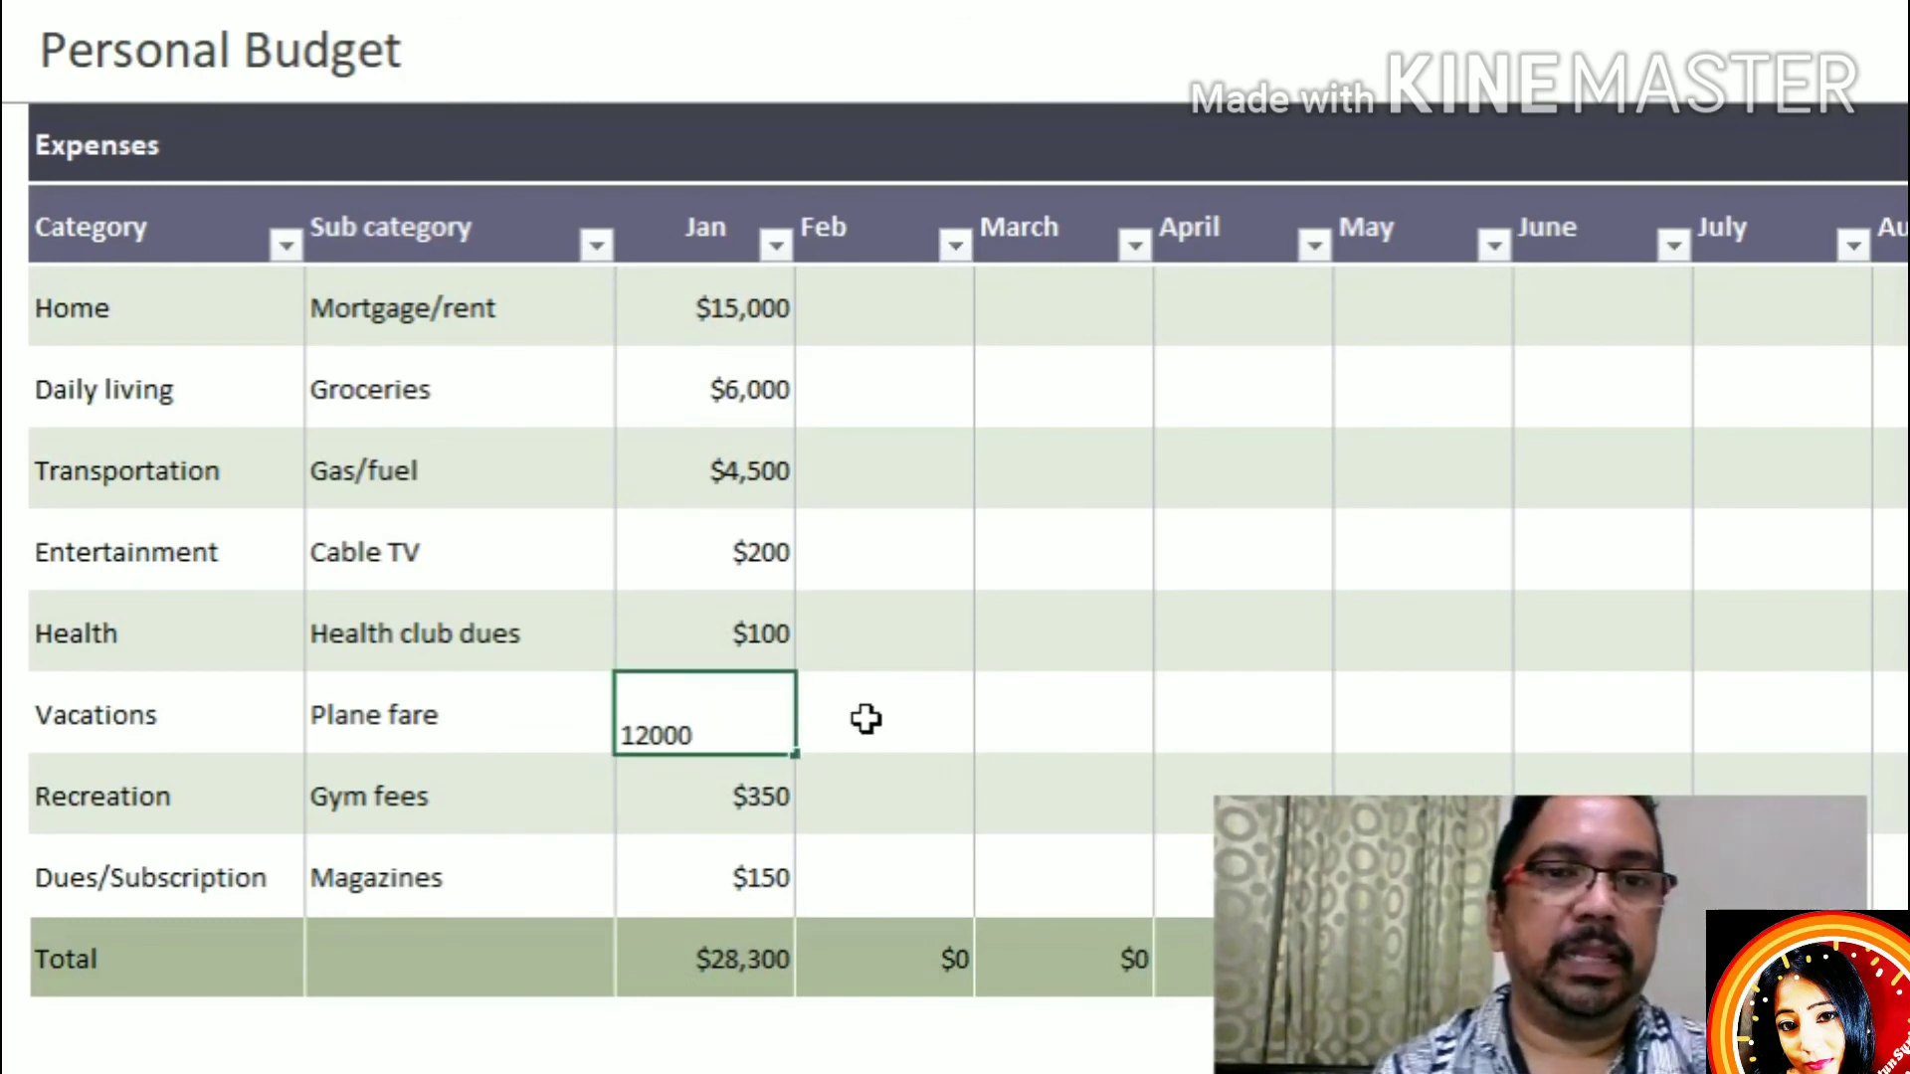
{"action": "left_click", "coordinate": [866, 716]}
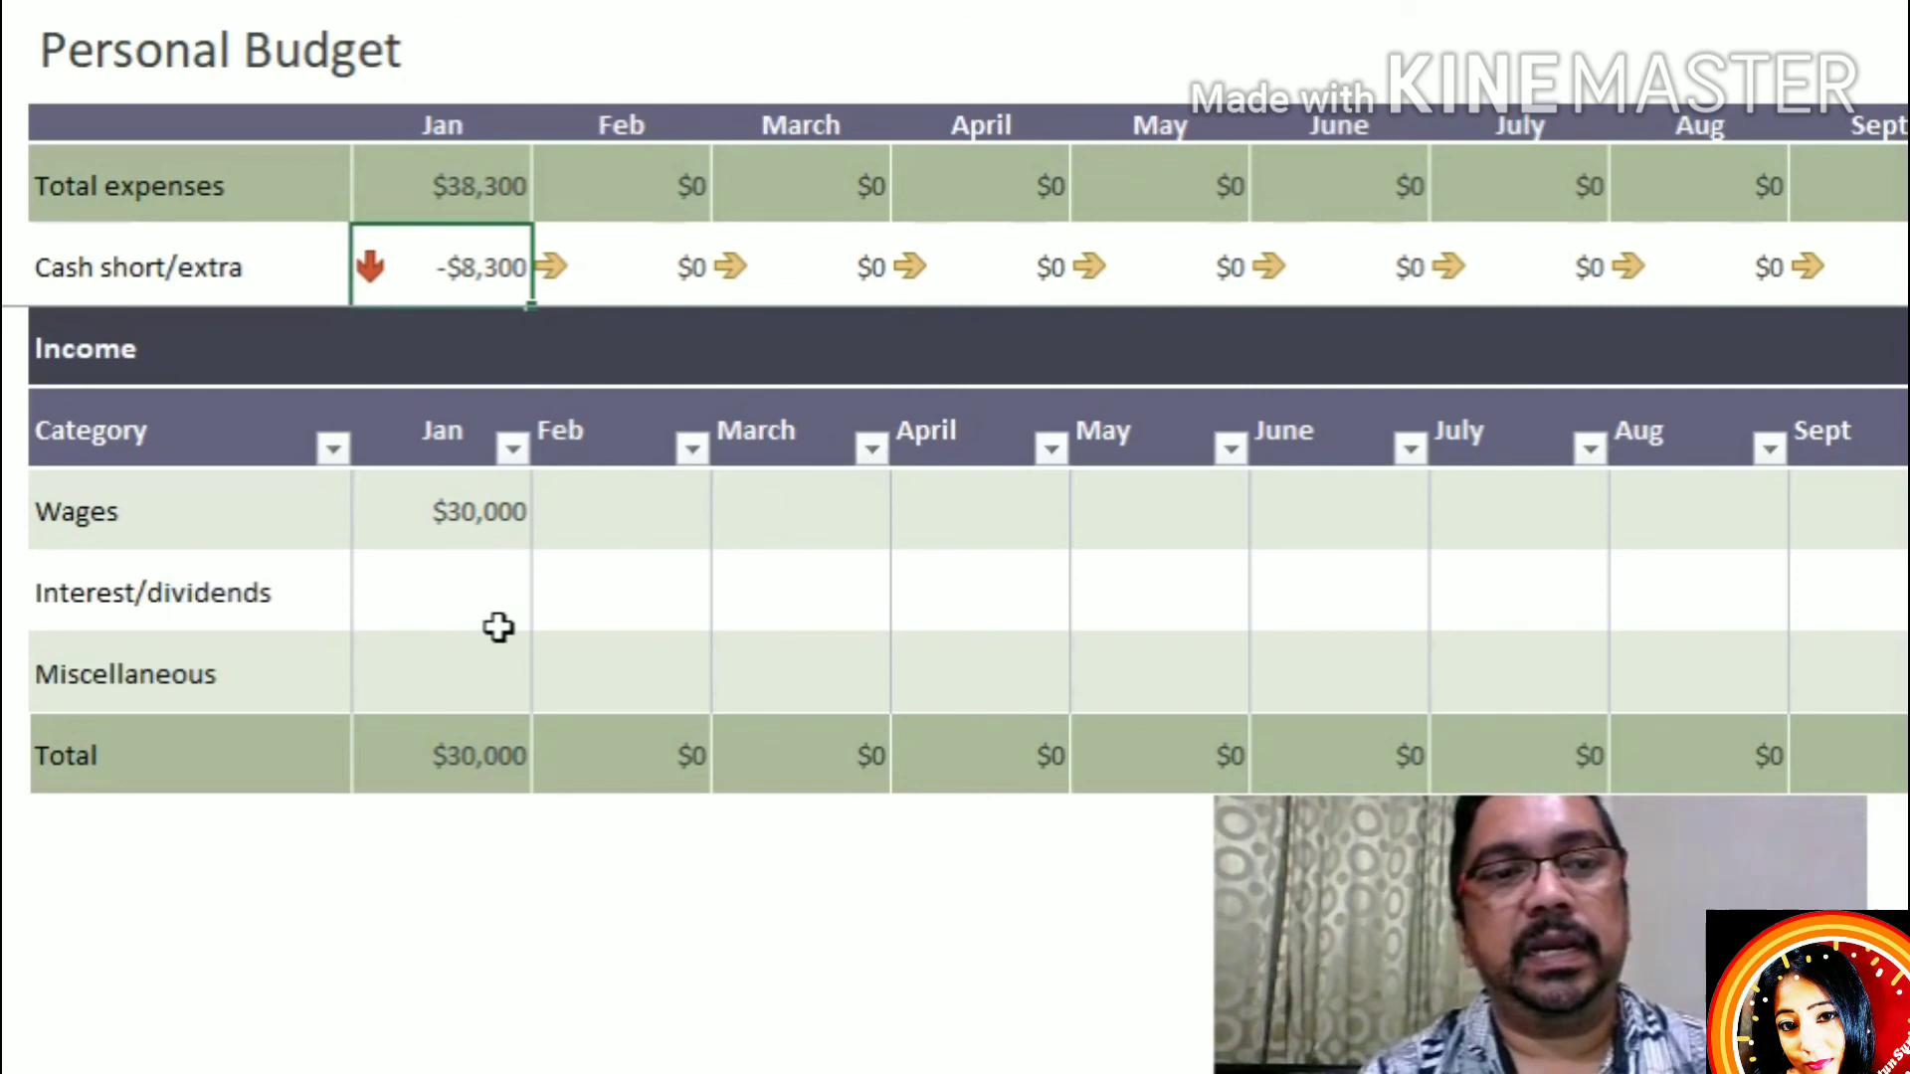
- Select the January cell of the Miscellaneous row in the Income table
{"action": "left_click", "coordinate": [348, 690]}
{"action": "left_click", "coordinate": [402, 683]}
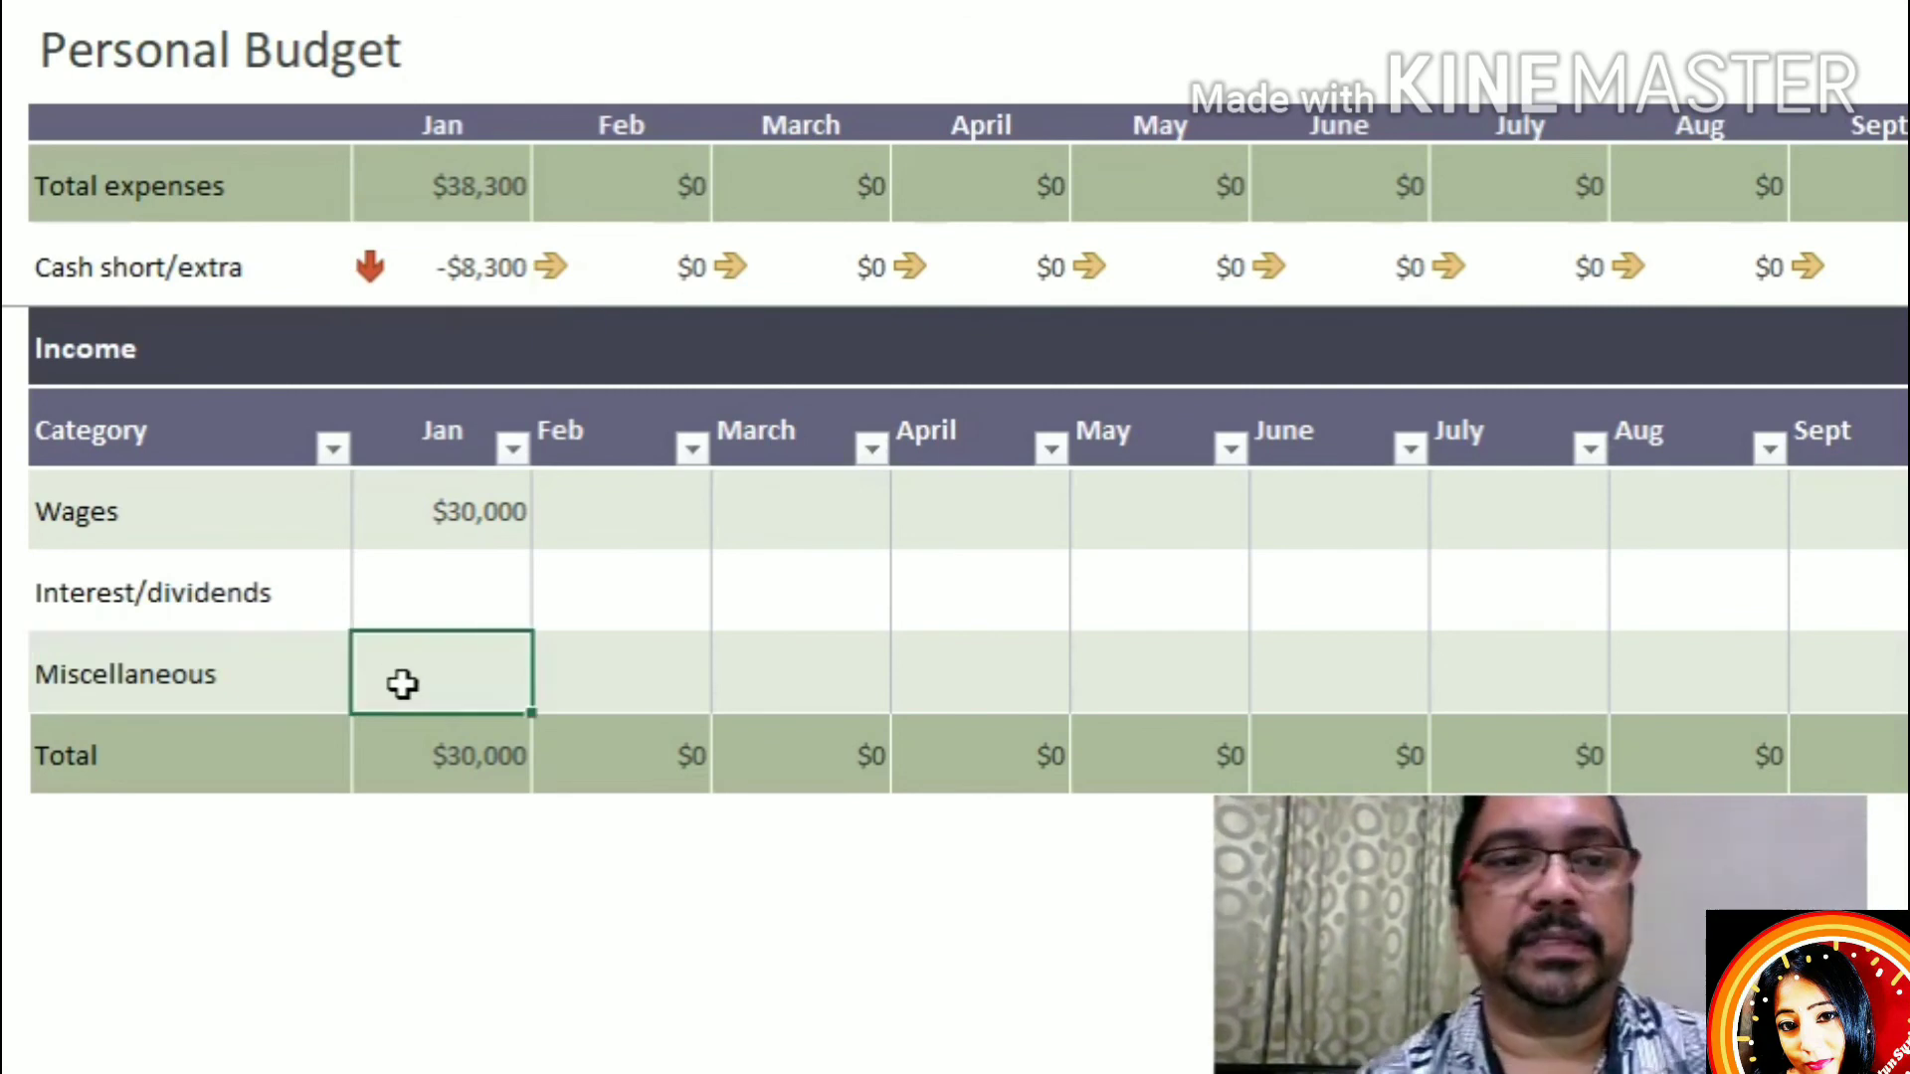
{"action": "left_click", "coordinate": [169, 671]}
{"action": "left_click", "coordinate": [494, 664]}
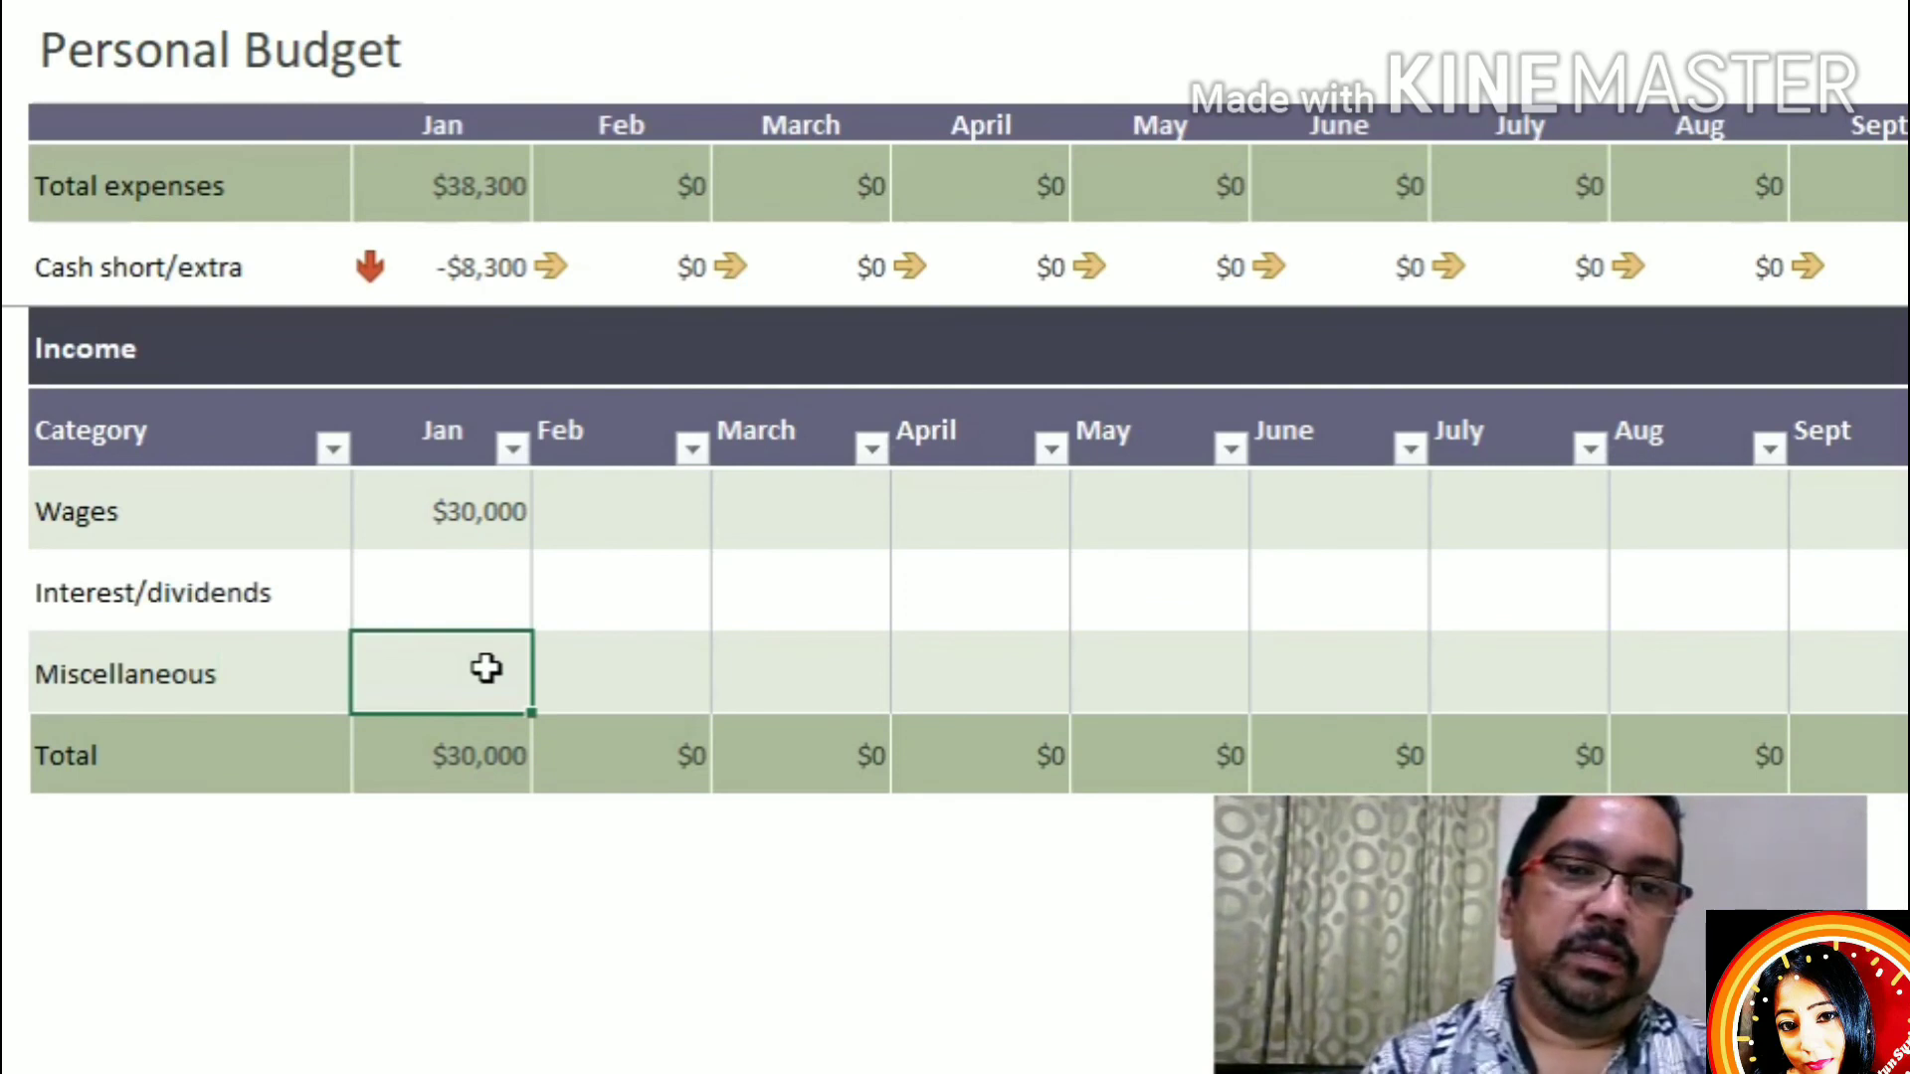